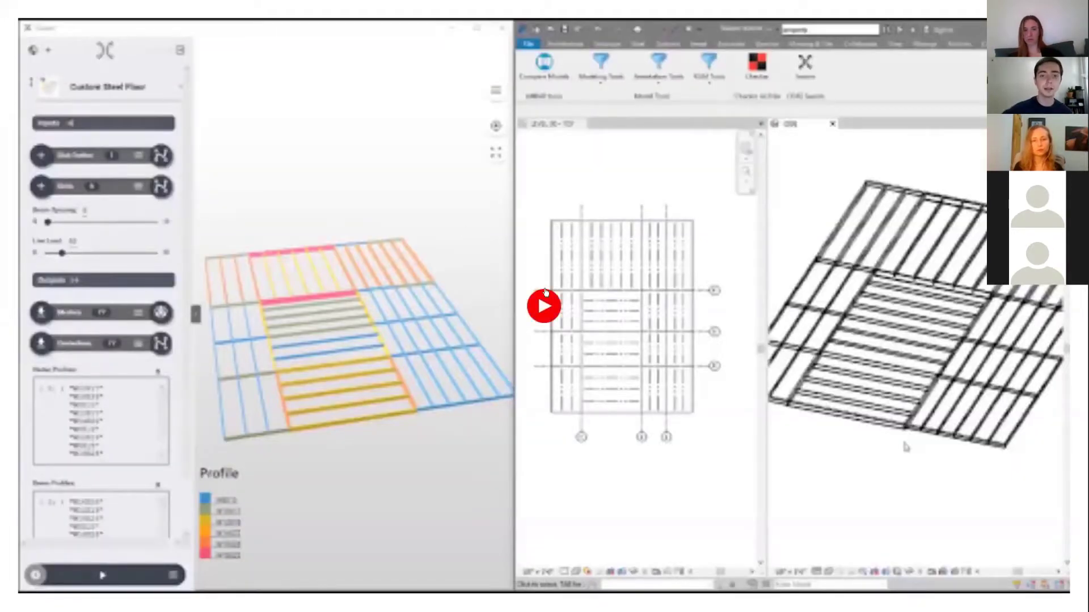
- Play the steel floor demo and drag grids 5 and 4 lower on the Revit plan
{"action": "left_click", "coordinate": [544, 305]}
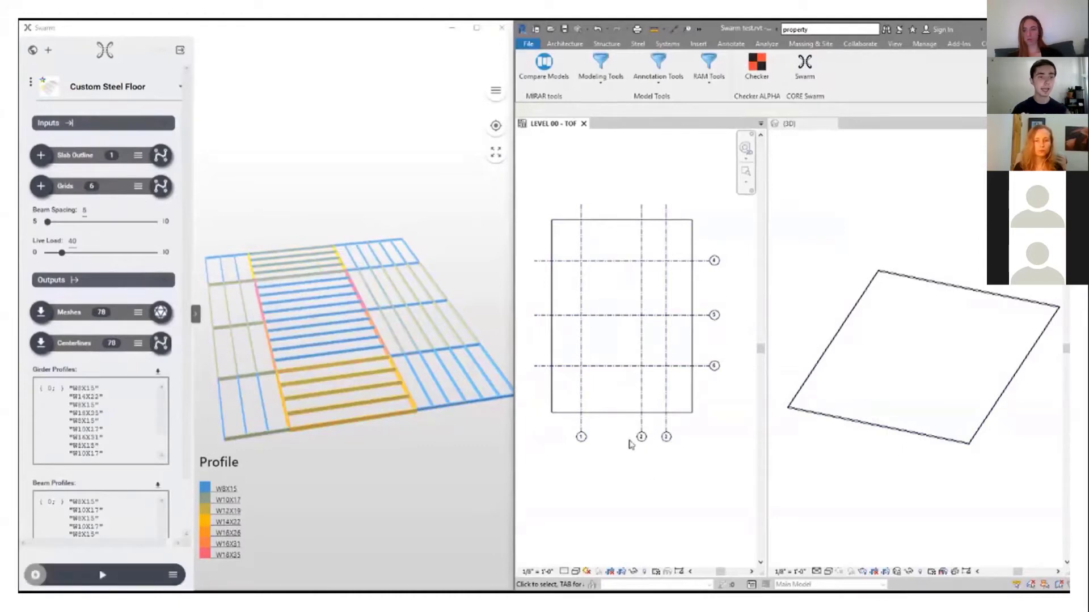
{"action": "left_click", "coordinate": [614, 321]}
{"action": "left_click_drag", "start_coordinate": [615, 321], "coordinate": [612, 332]}
{"action": "left_click", "coordinate": [621, 544]}
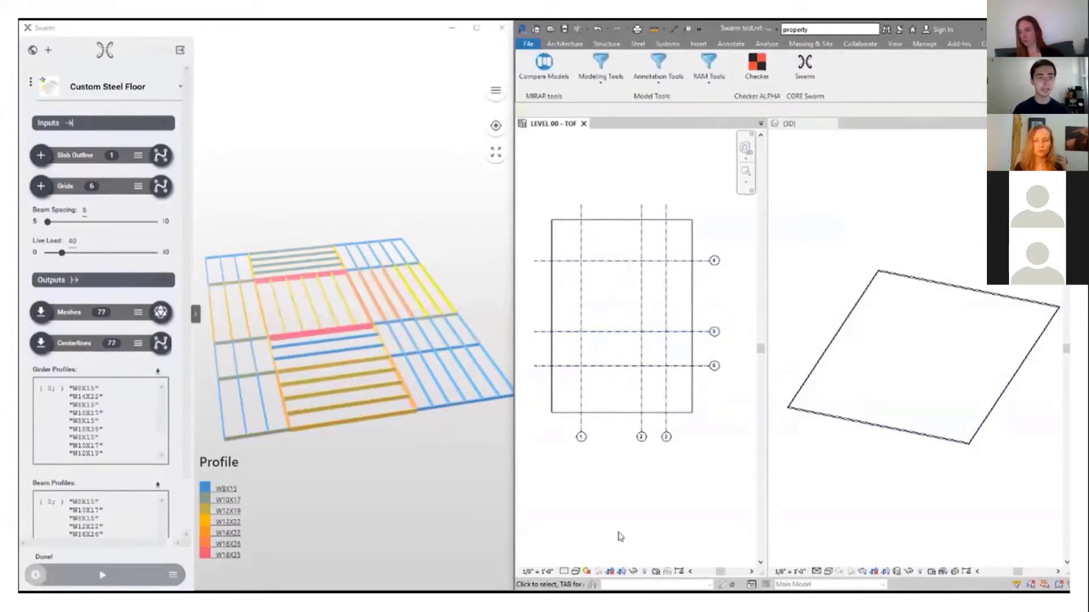
{"action": "left_click", "coordinate": [616, 265]}
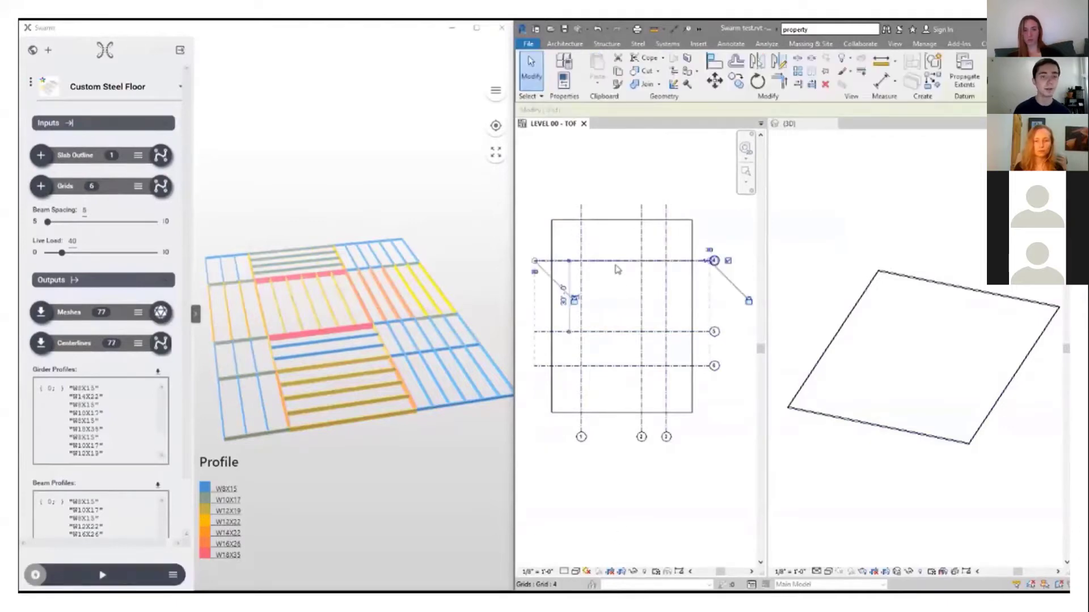
{"action": "left_click_drag", "start_coordinate": [616, 269], "coordinate": [617, 298]}
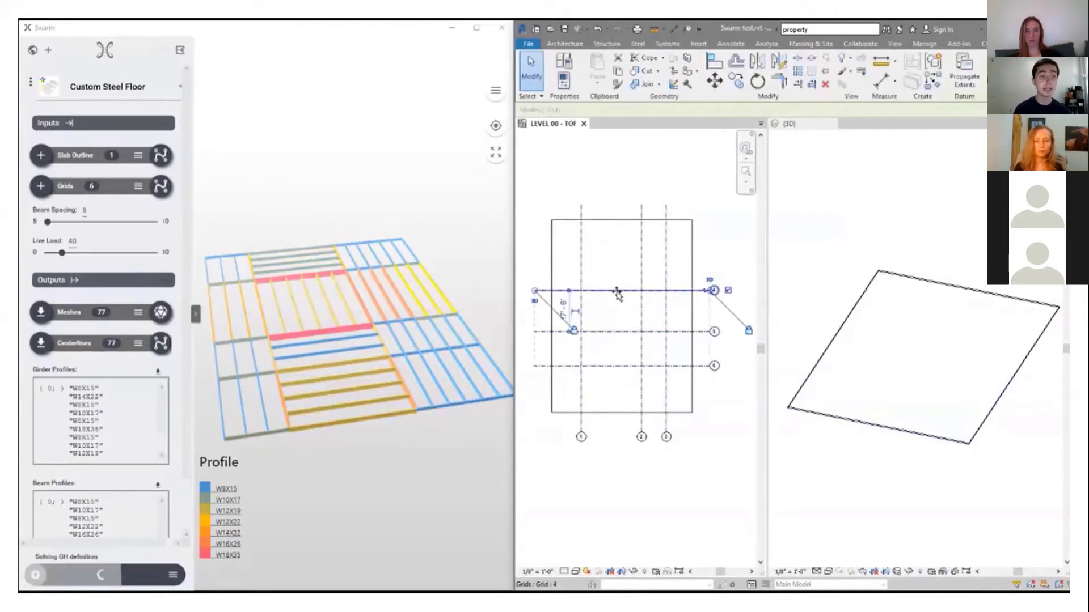
{"action": "left_click", "coordinate": [620, 258]}
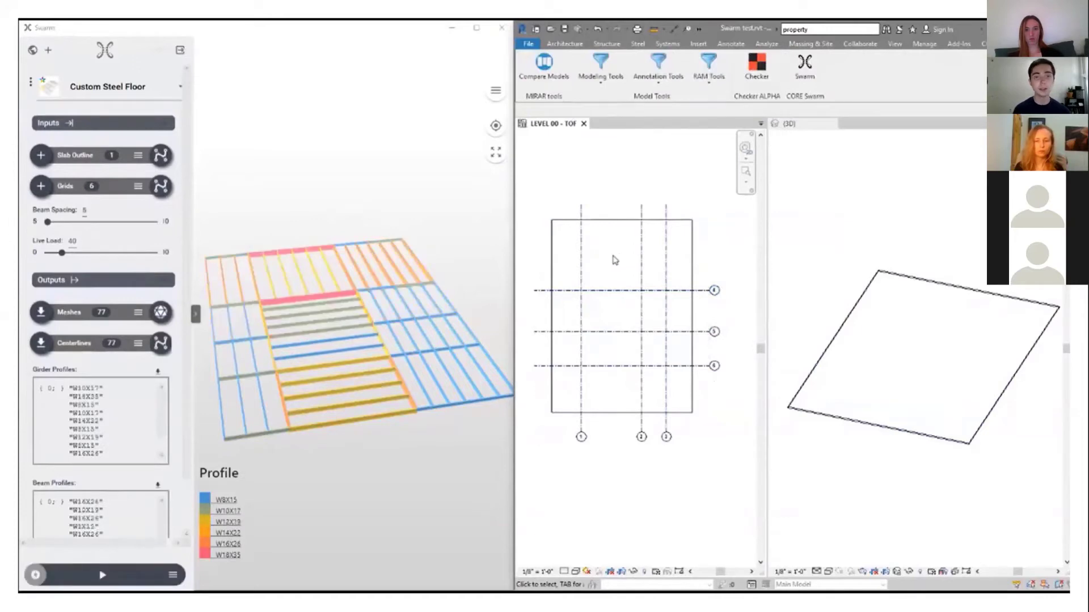
- Send Swarm's floor centerlines to Revit and check the W12X19 and W8X15 beam properties in 3D
{"action": "left_click", "coordinate": [40, 346]}
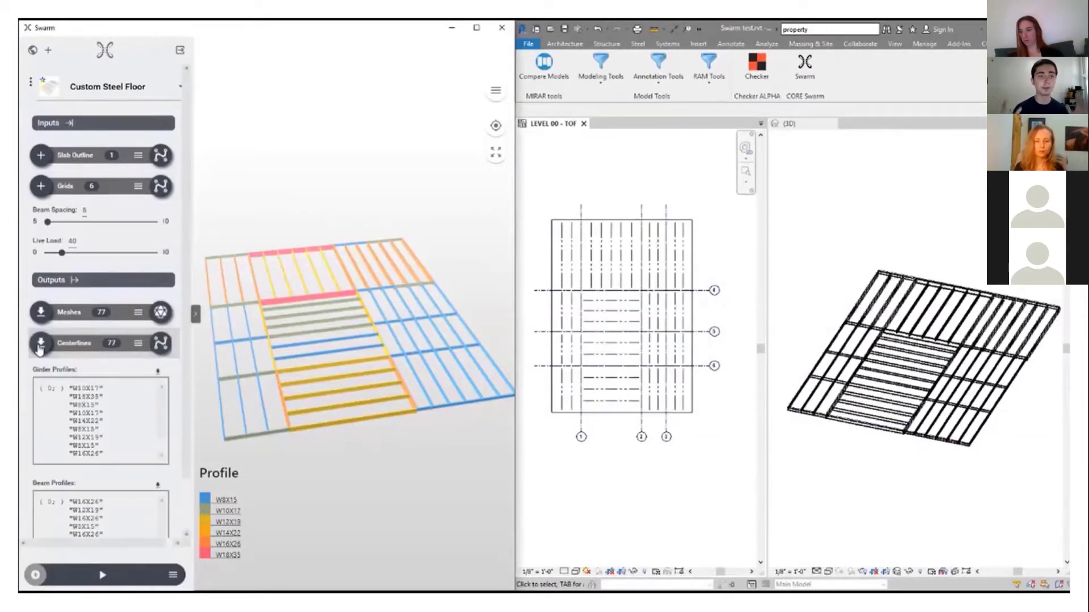
{"action": "left_click", "coordinate": [849, 505]}
{"action": "scroll", "coordinate": [904, 442], "scroll_direction": "up", "scroll_amount": 6}
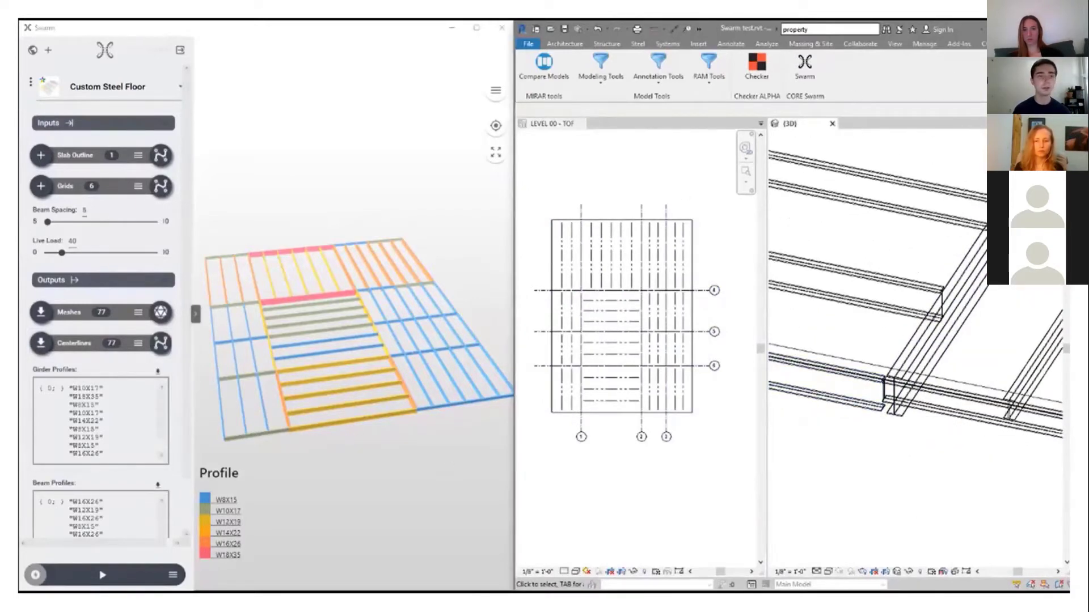
{"action": "left_click", "coordinate": [884, 406]}
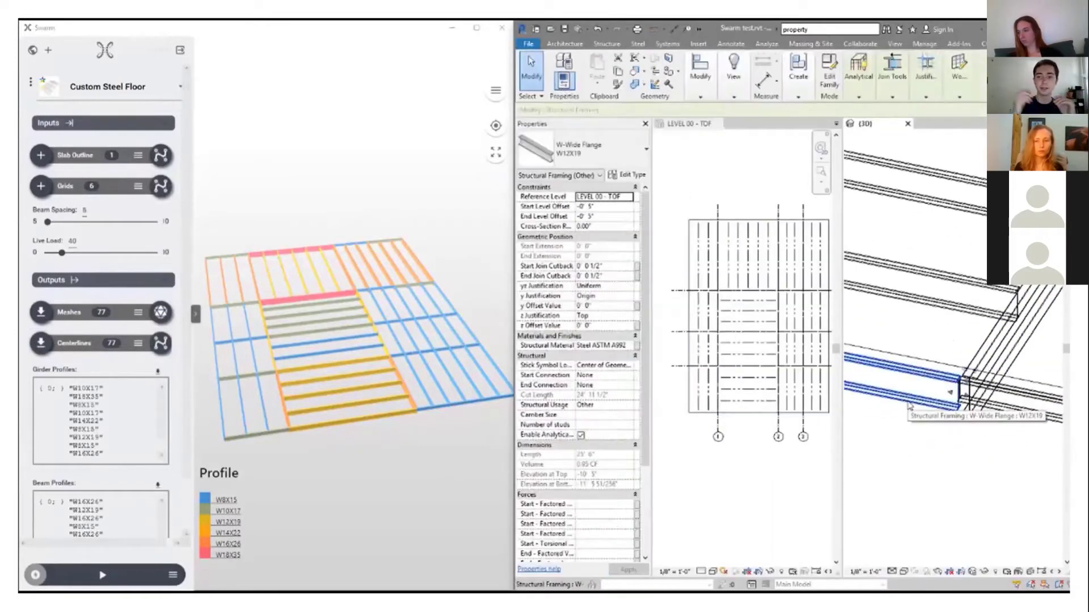
{"action": "left_click", "coordinate": [1006, 404]}
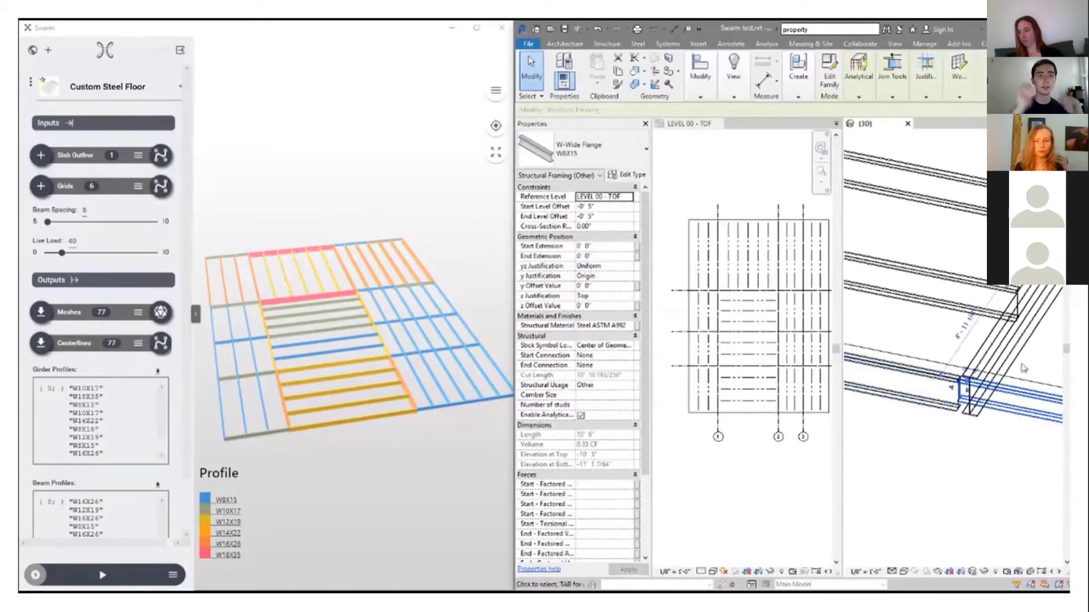
{"action": "left_click", "coordinate": [1001, 479]}
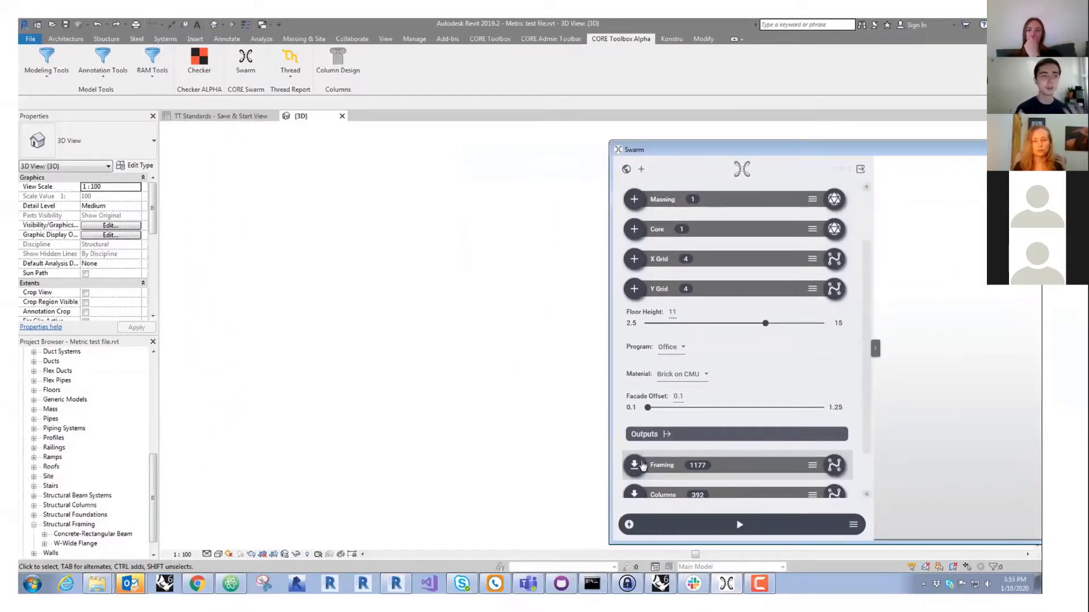
- Bring the 1177 framing members and 392 columns into Revit, dismissing the warning dialogs
{"action": "left_click", "coordinate": [625, 461]}
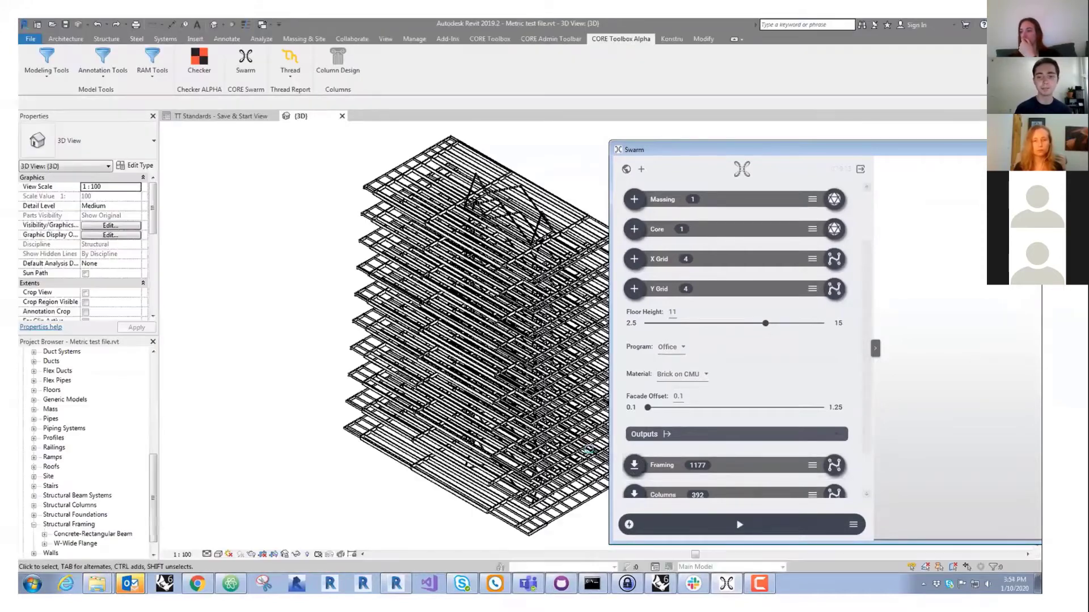
{"action": "scroll", "coordinate": [634, 496], "scroll_direction": "down", "scroll_amount": 1}
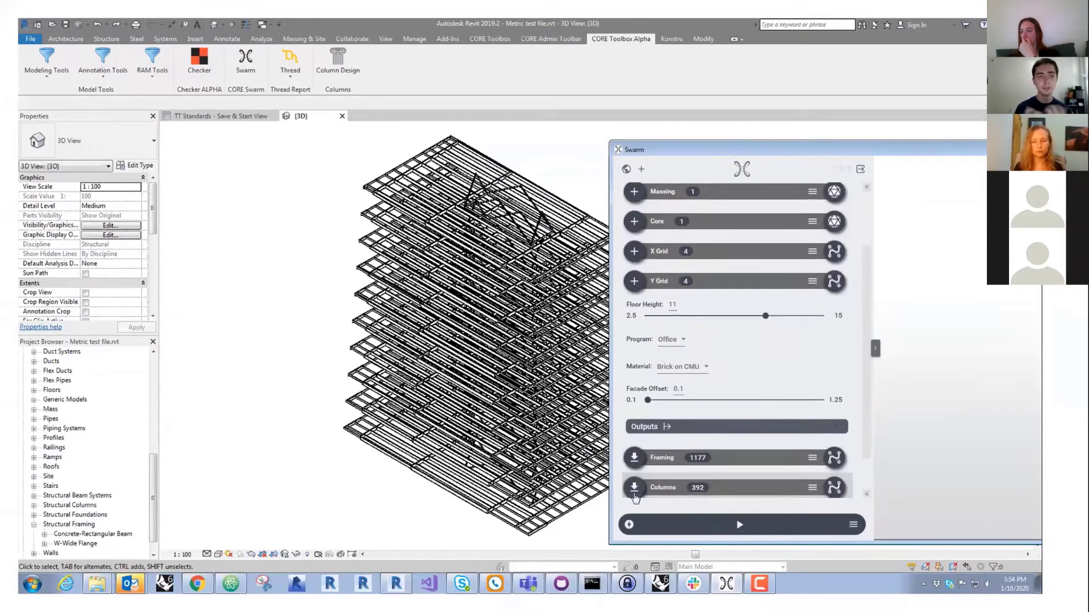
{"action": "left_click", "coordinate": [634, 488]}
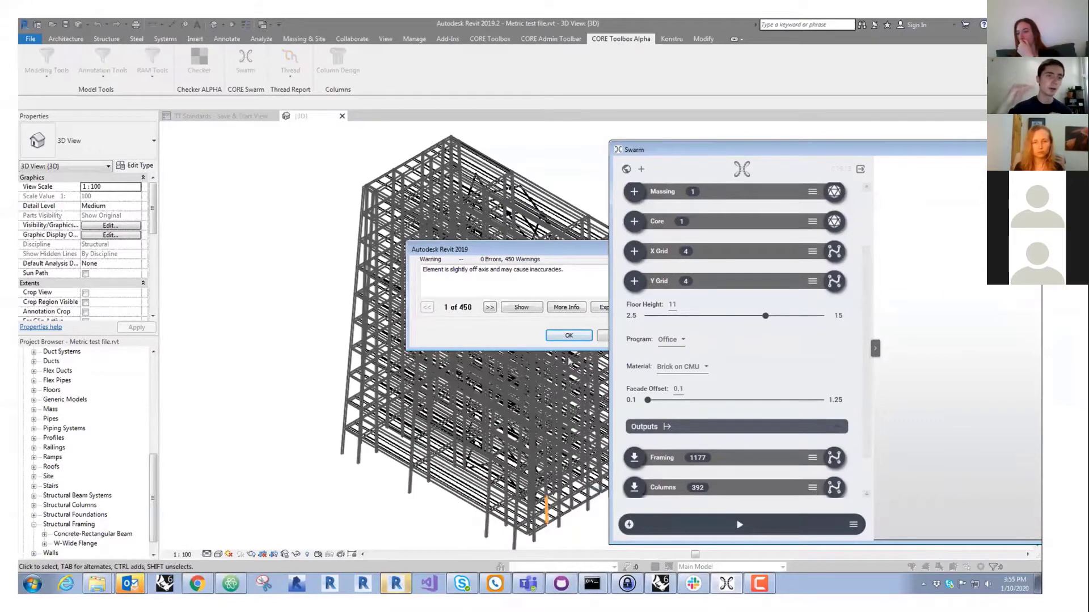
{"action": "left_click", "coordinate": [568, 335]}
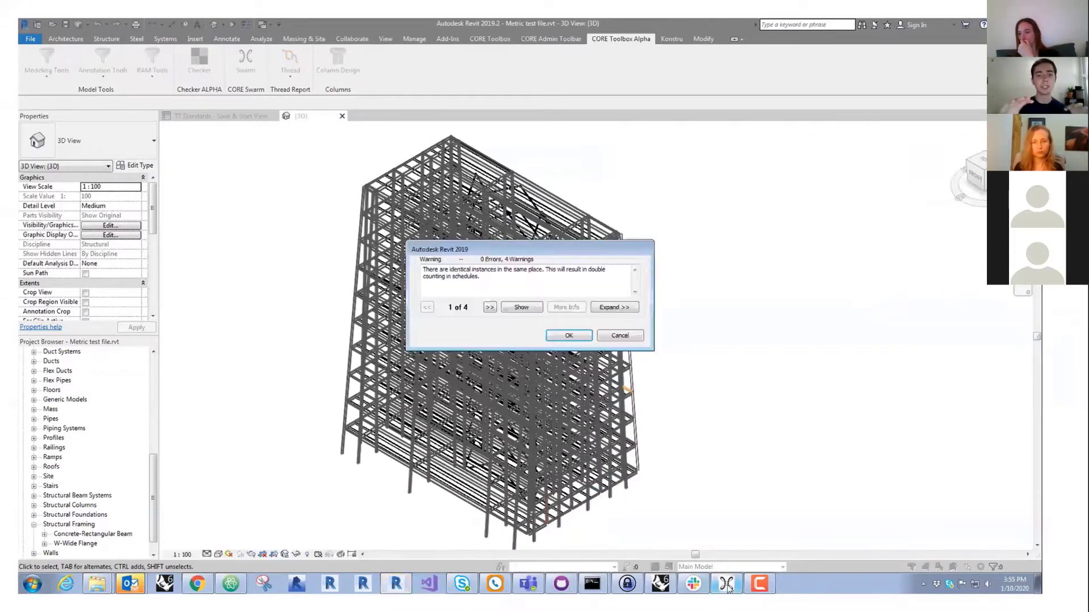
{"action": "left_click", "coordinate": [581, 335]}
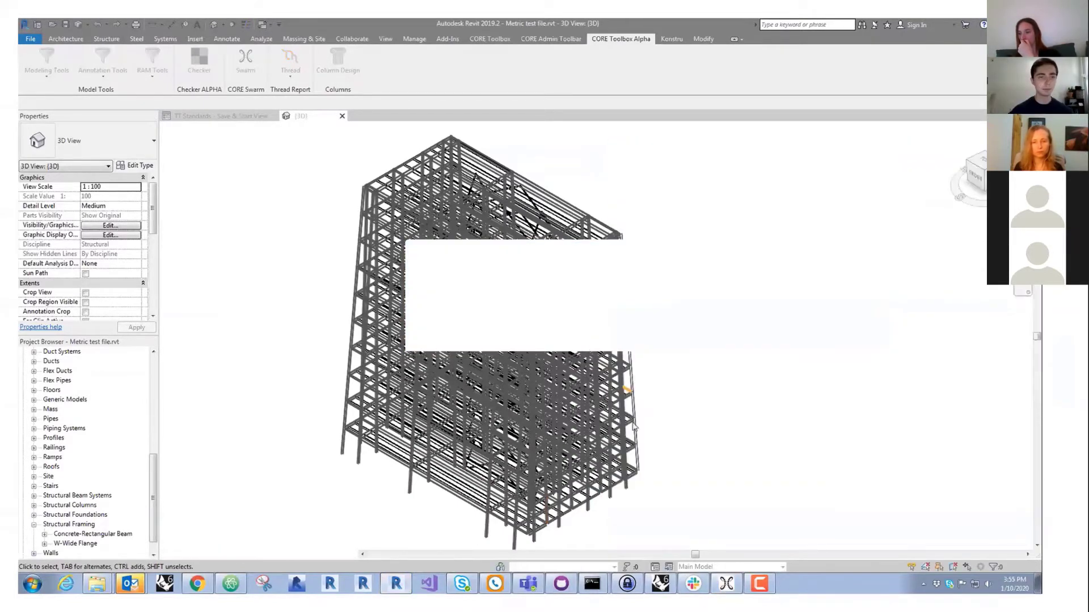
- Send the 20 slab curves into Revit, then narrow, move and orbit the Swarm window
{"action": "left_click", "coordinate": [728, 584]}
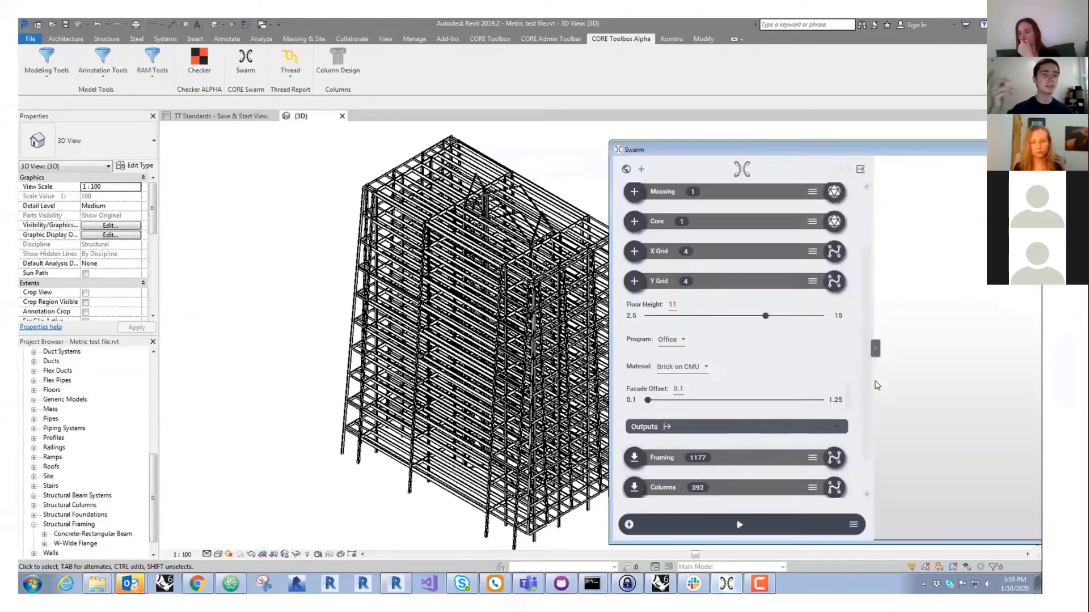
{"action": "scroll", "coordinate": [867, 379], "scroll_direction": "down", "scroll_amount": 2}
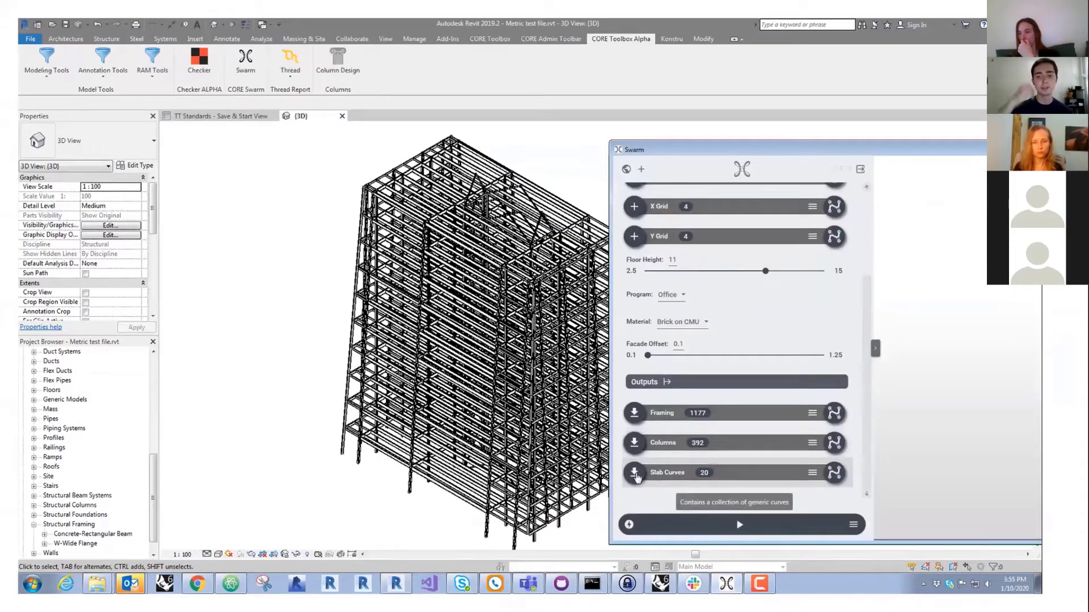
{"action": "left_click", "coordinate": [635, 474]}
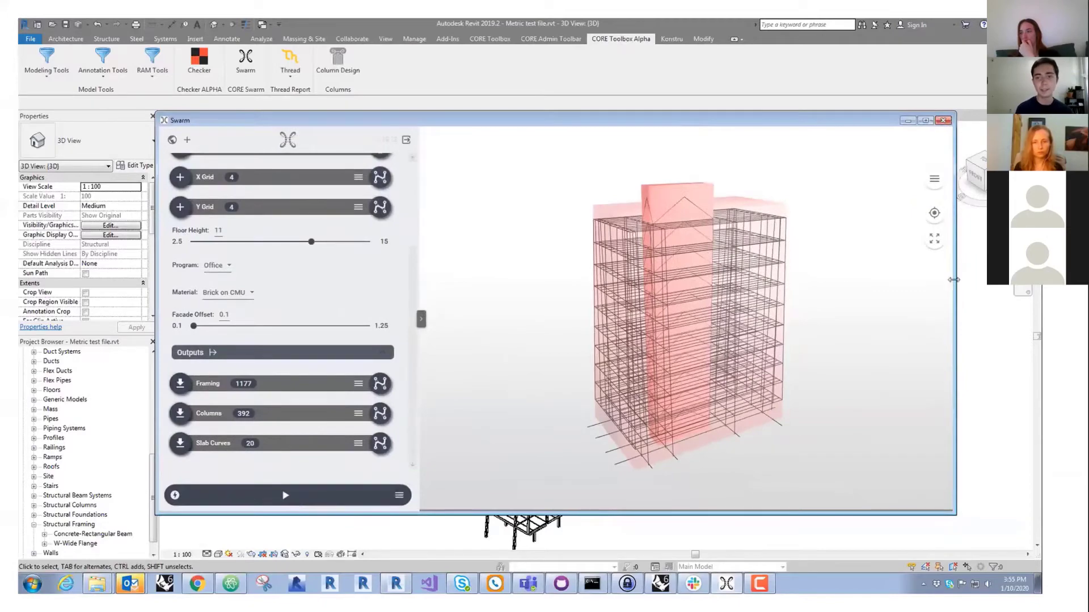
{"action": "left_click_drag", "start_coordinate": [956, 280], "coordinate": [589, 292]}
{"action": "left_click_drag", "start_coordinate": [475, 126], "coordinate": [975, 148]}
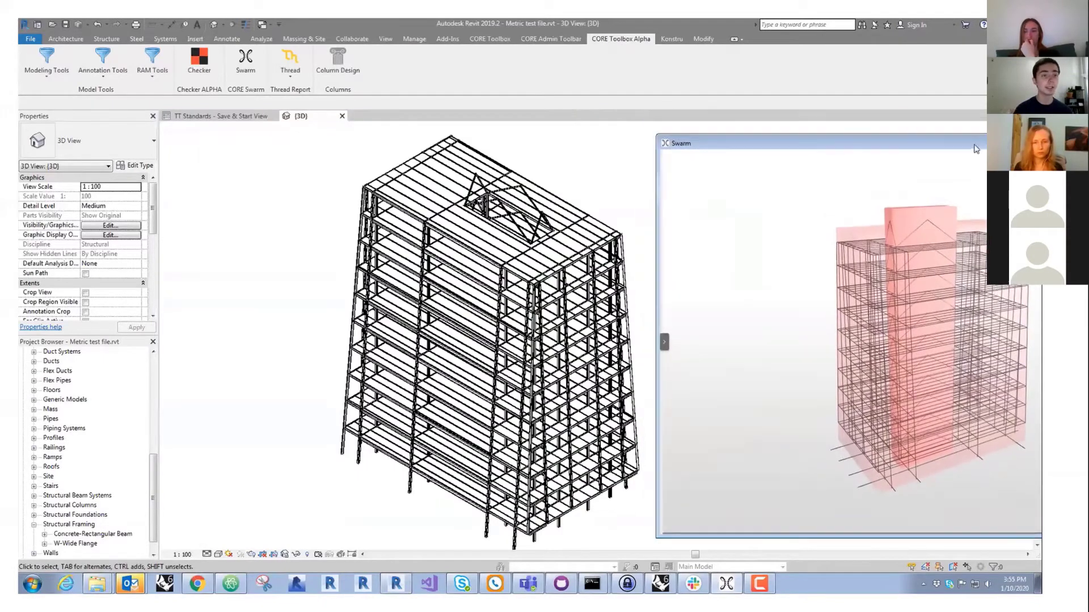
{"action": "left_click_drag", "start_coordinate": [816, 340], "coordinate": [906, 381]}
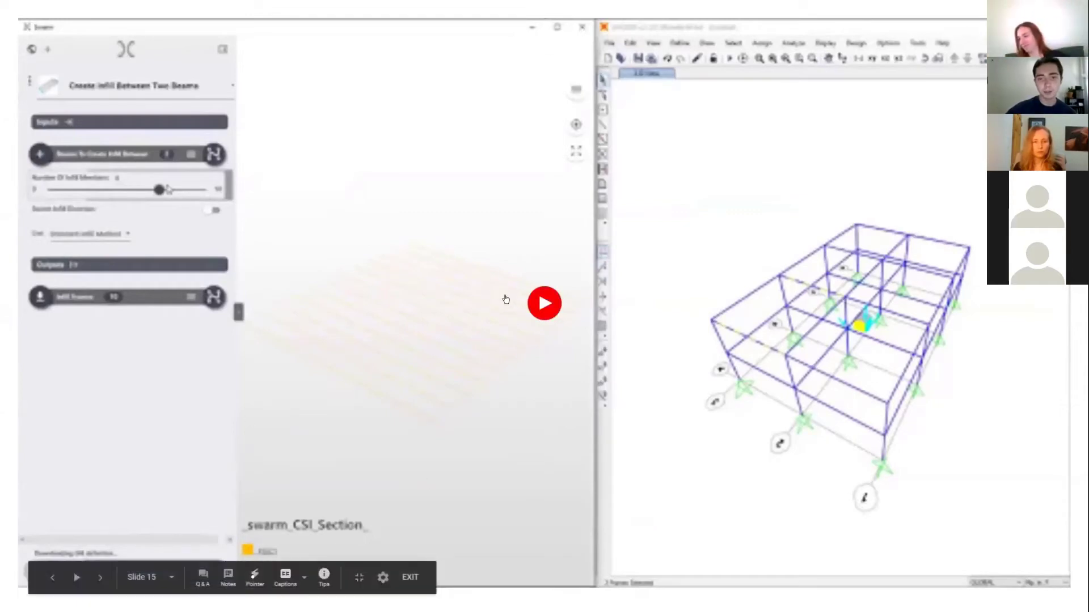
- Play the embedded Swarm and SAP2000 infill-between-two-beams demo video
{"action": "left_click", "coordinate": [537, 199]}
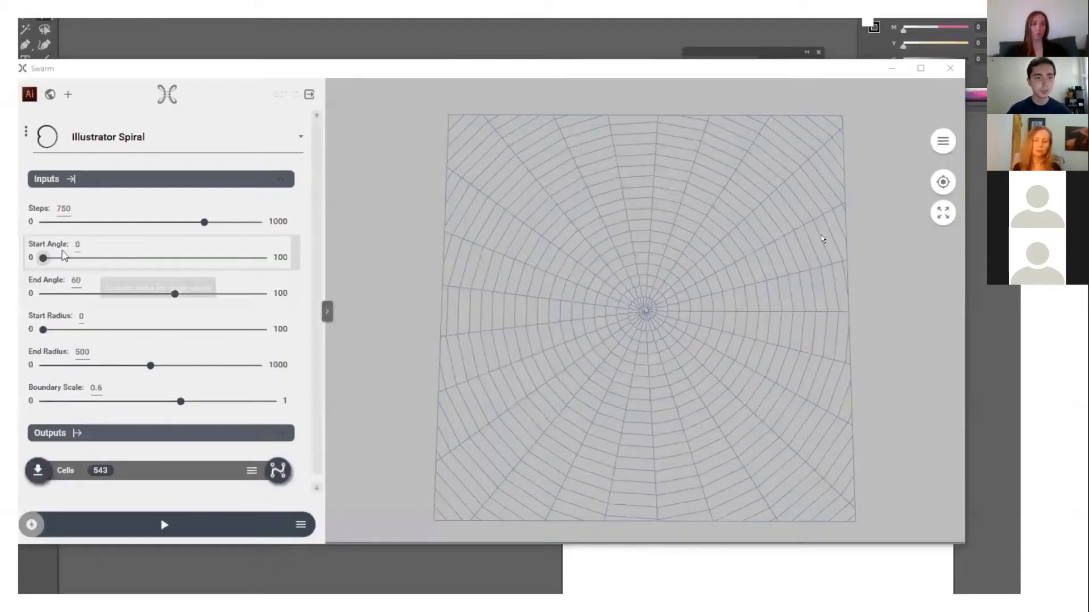
- Raise the spiral's End Angle in small steps, hiding the preview to view the Illustrator artboard
{"action": "left_click_drag", "start_coordinate": [175, 294], "coordinate": [186, 297]}
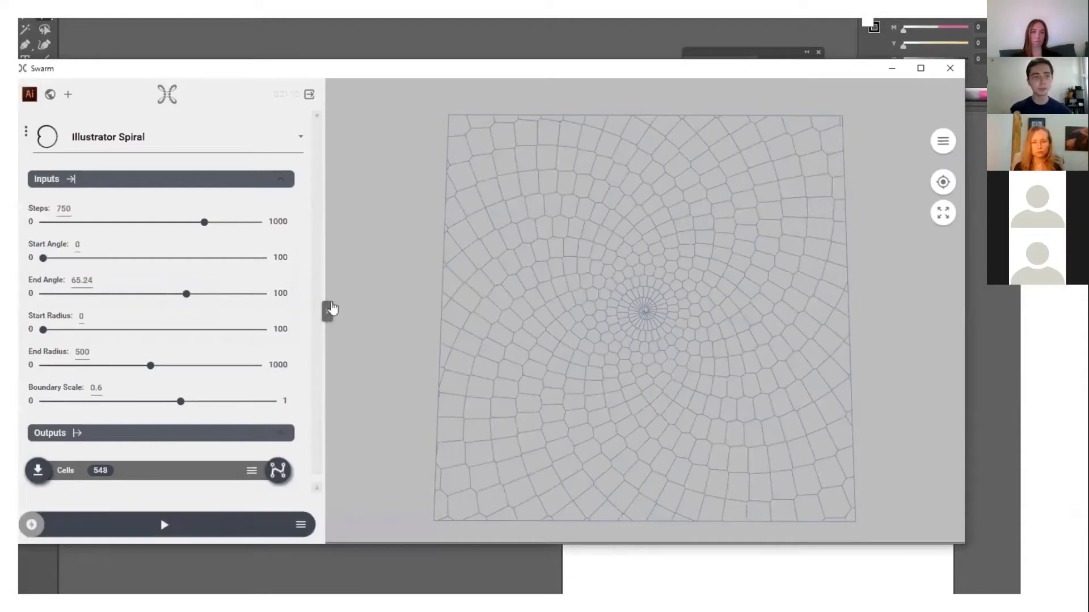
{"action": "left_click", "coordinate": [327, 312]}
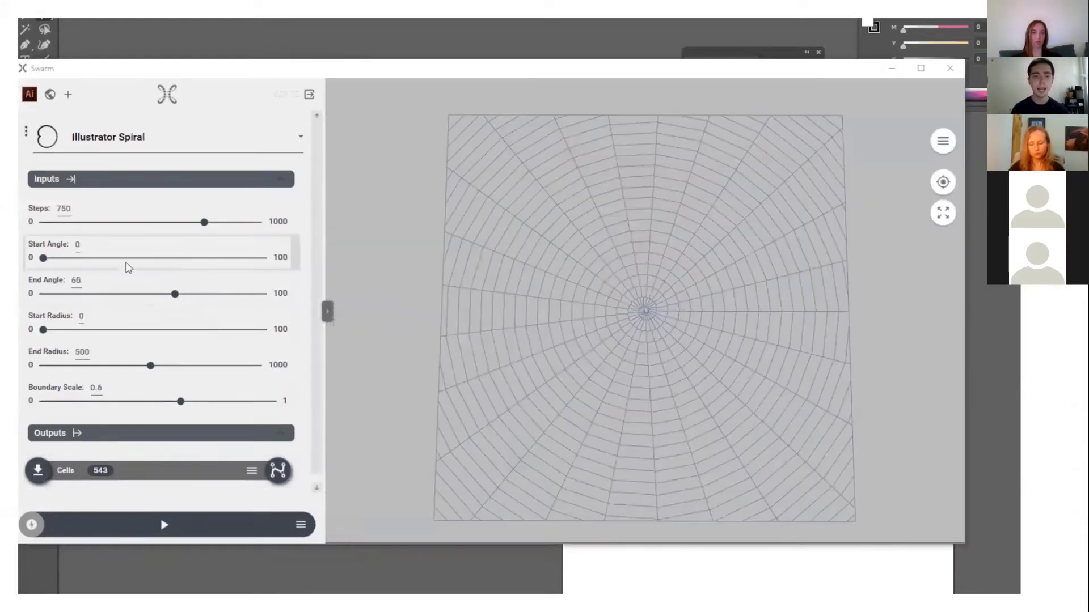
{"action": "left_click_drag", "start_coordinate": [177, 294], "coordinate": [187, 297]}
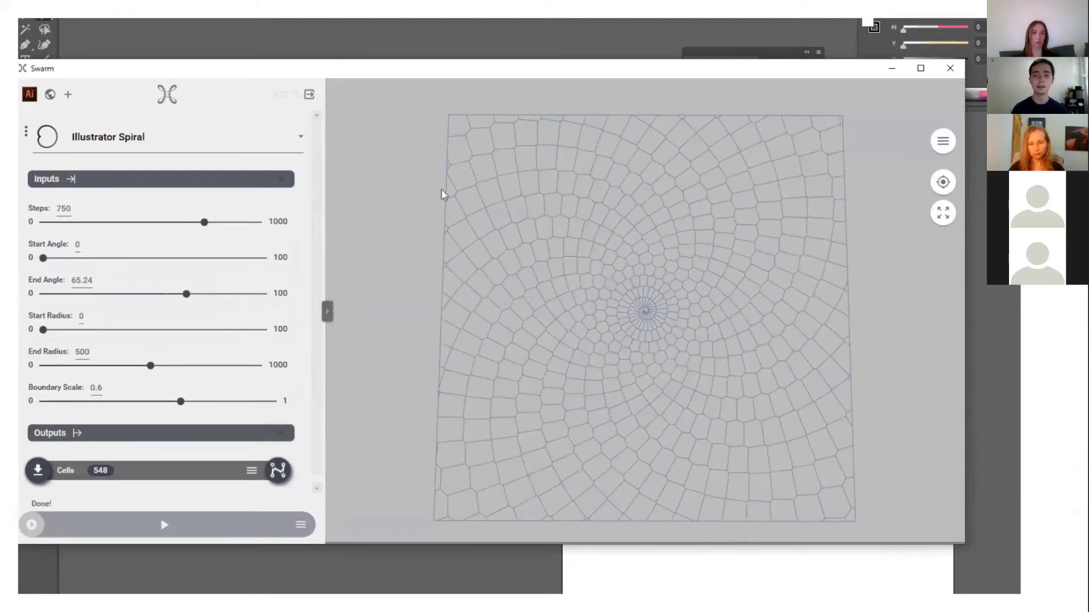
{"action": "left_click", "coordinate": [327, 313]}
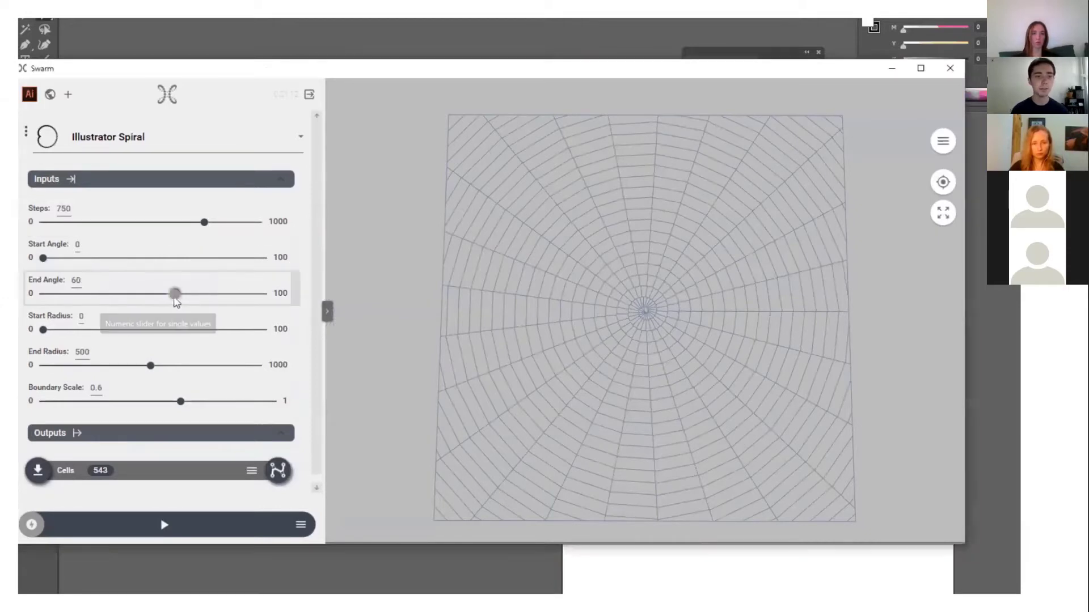
{"action": "left_click_drag", "start_coordinate": [175, 296], "coordinate": [186, 296]}
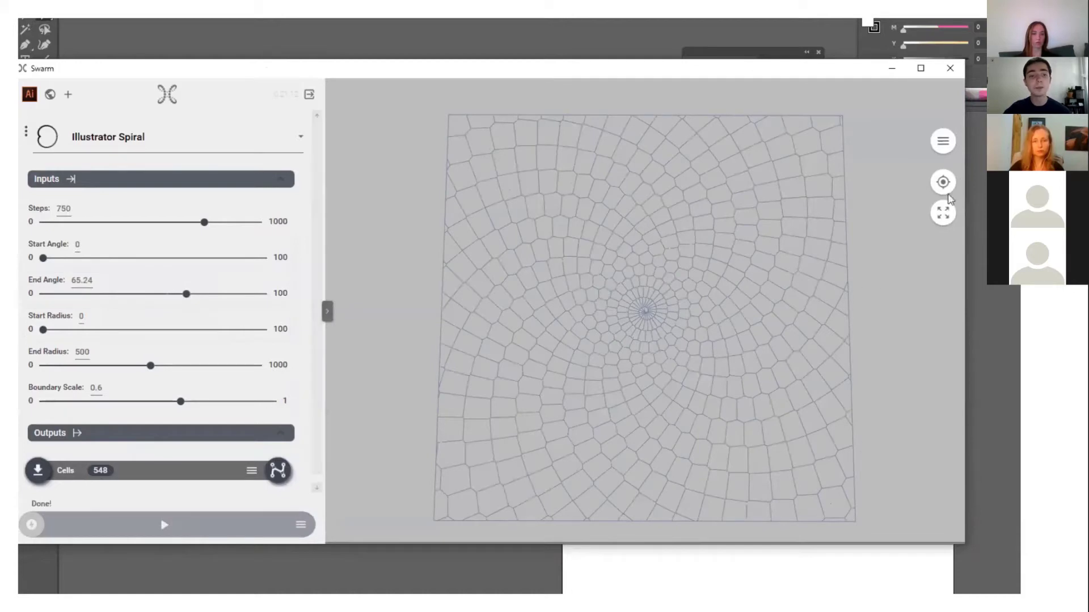
{"action": "left_click", "coordinate": [329, 310]}
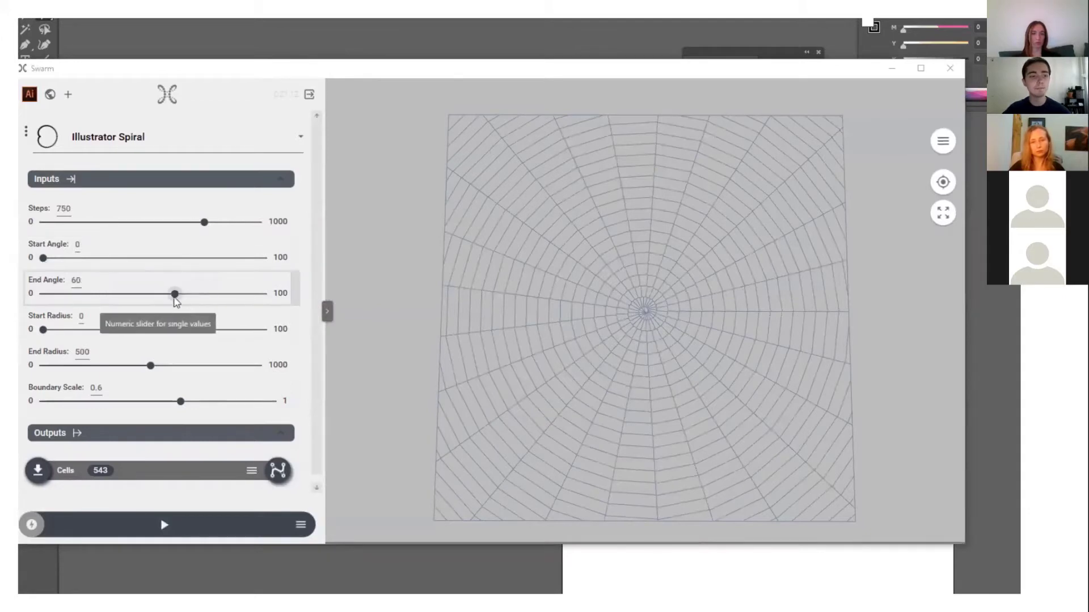
- Nudge the End Angle to about 65.24 (548 cells) and collapse the preview panel
{"action": "left_click_drag", "start_coordinate": [174, 294], "coordinate": [185, 295]}
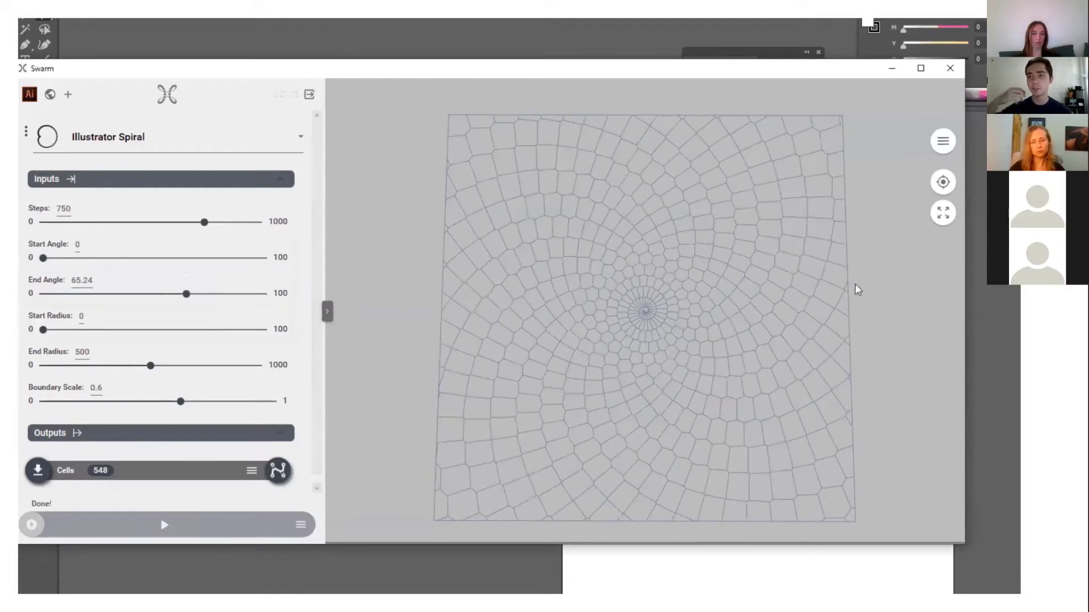
{"action": "left_click", "coordinate": [327, 311]}
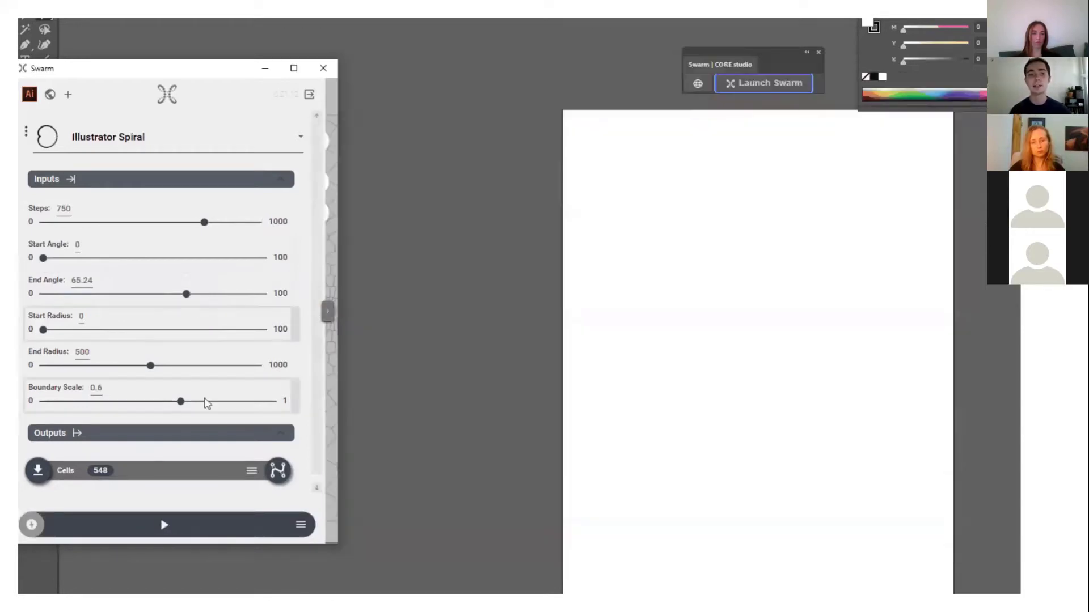
{"action": "left_click", "coordinate": [38, 470]}
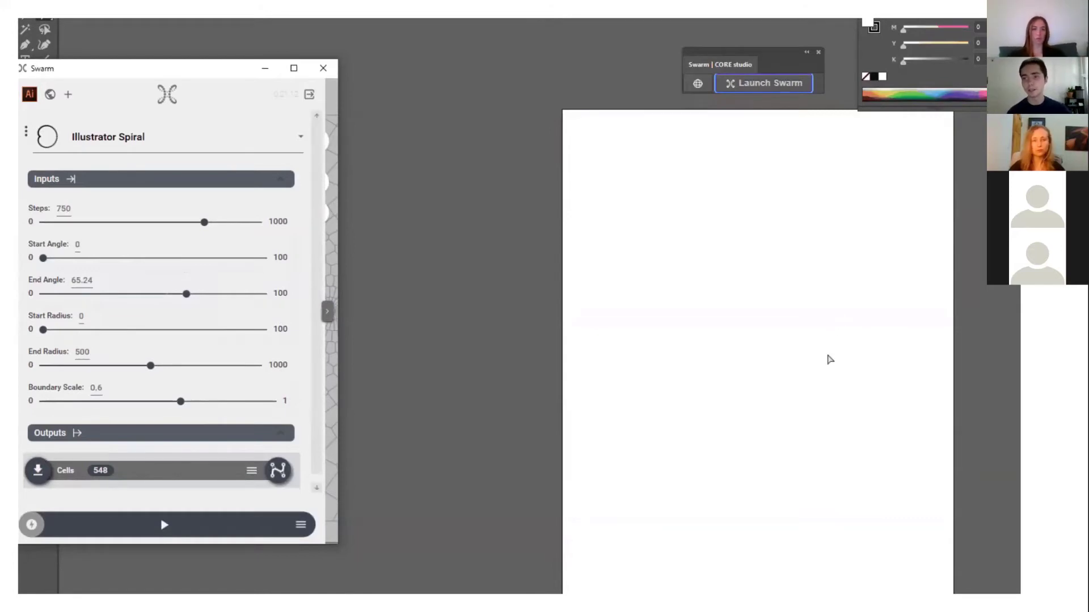
{"action": "left_click", "coordinate": [327, 311]}
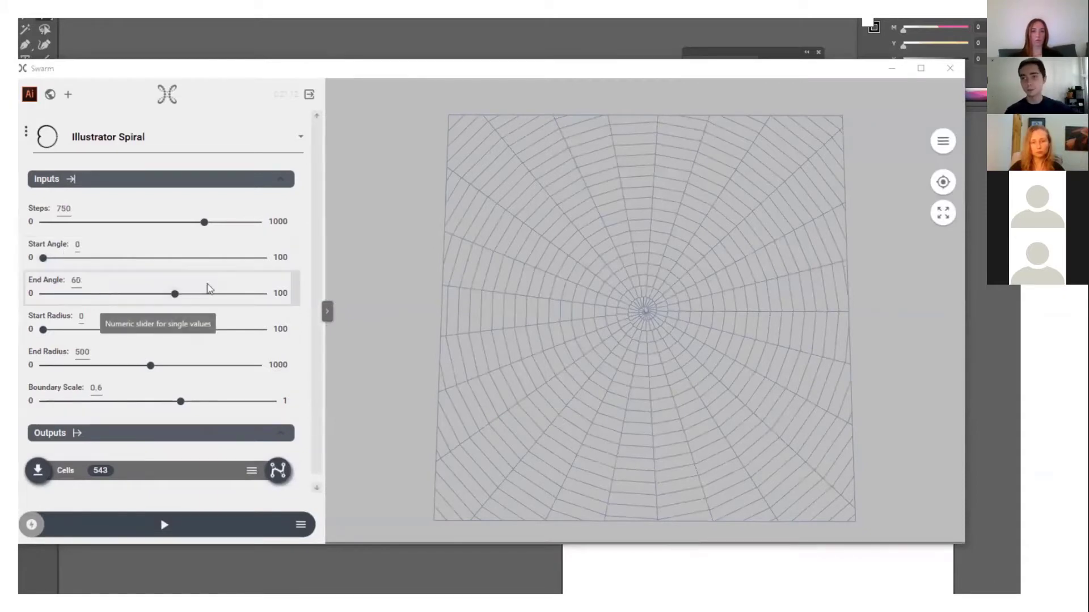
{"action": "left_click_drag", "start_coordinate": [175, 294], "coordinate": [186, 295]}
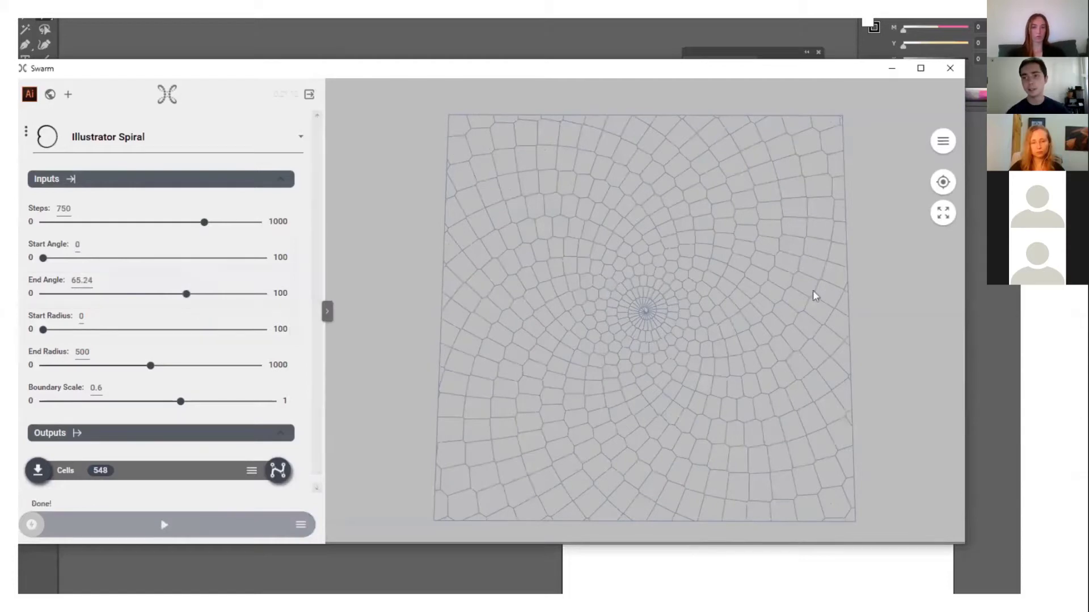
{"action": "left_click", "coordinate": [327, 311]}
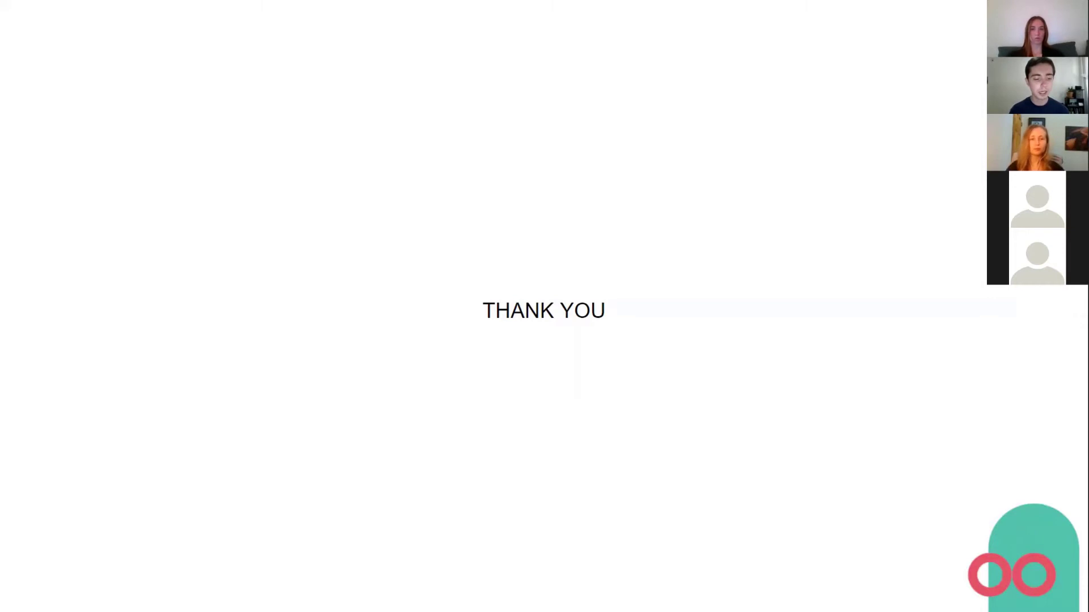
- Exit the slideshow and switch to the Swarm: Market browser tab
{"action": "key", "text": "Escape"}
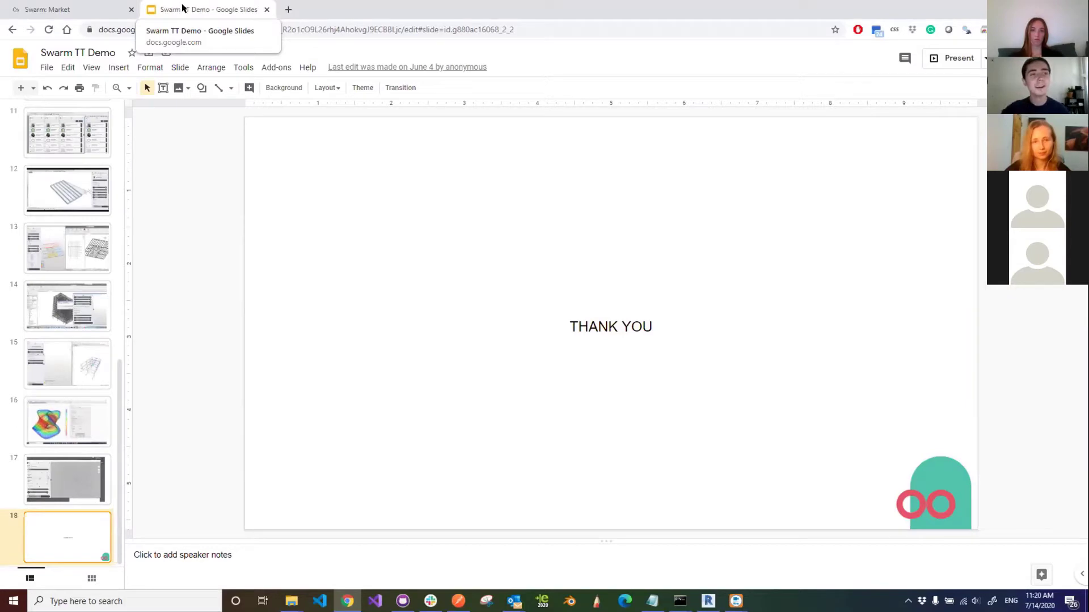
{"action": "left_click", "coordinate": [80, 8]}
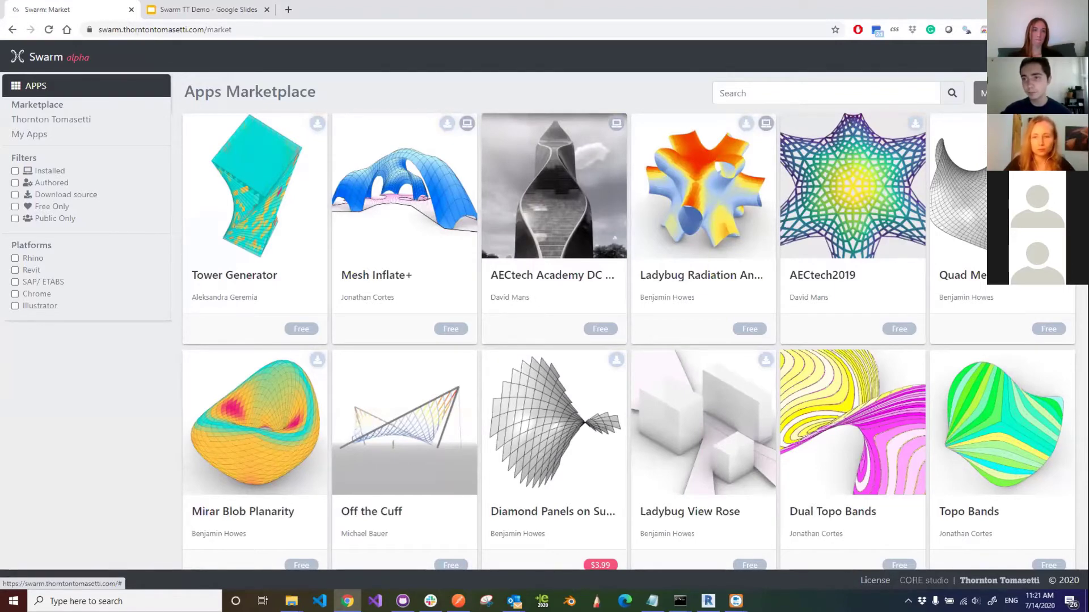
- Browse the Swarm plug-in downloads page, expanding and collapsing Alternative Downloads, then return to the TT Demo slides
{"action": "left_click", "coordinate": [616, 360]}
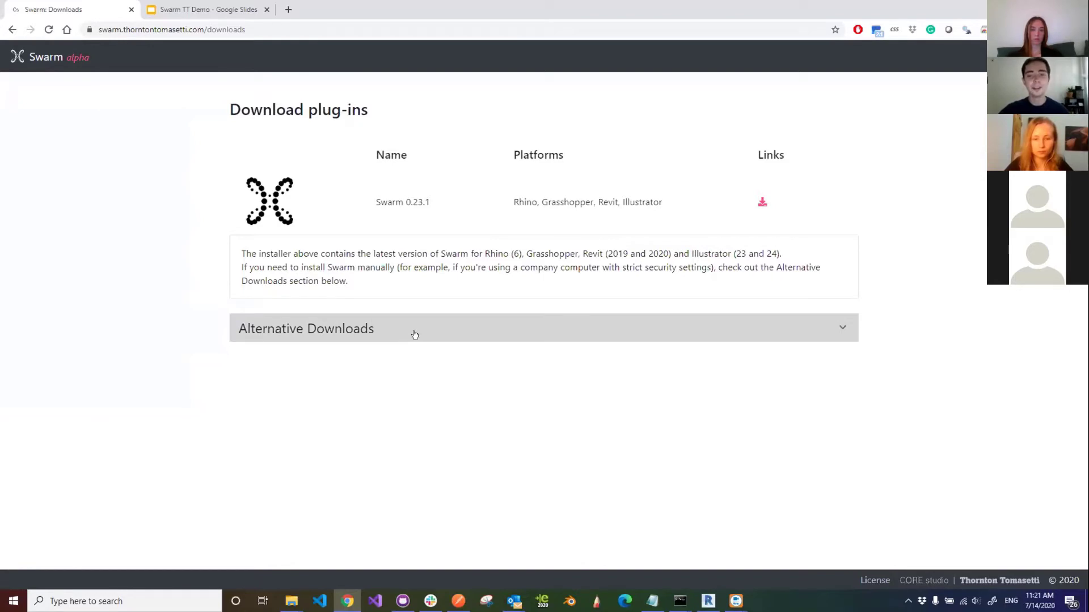
{"action": "left_click", "coordinate": [435, 335]}
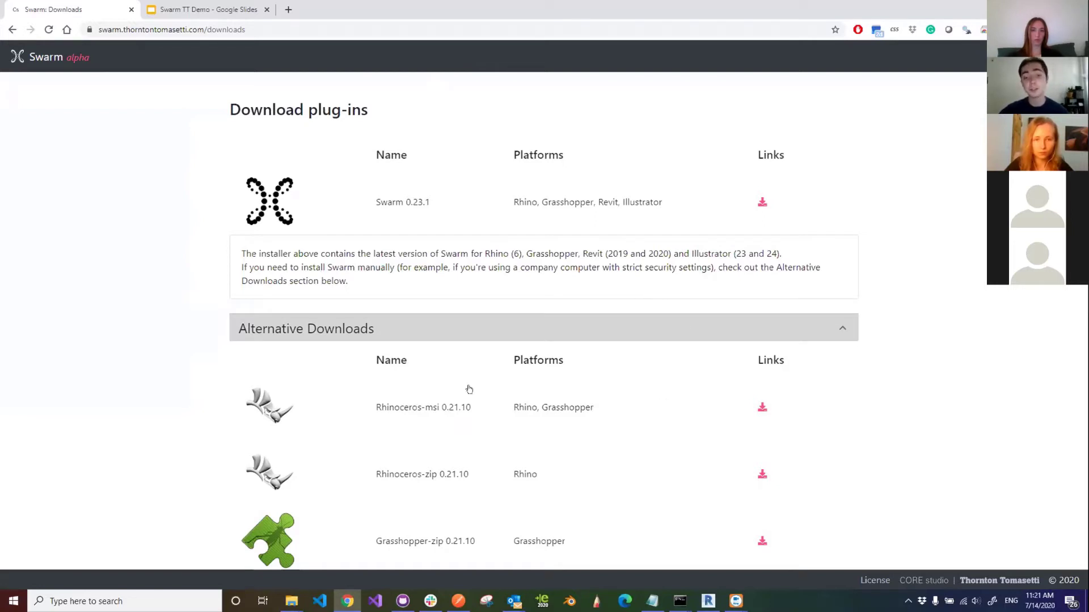
{"action": "left_click", "coordinate": [481, 327]}
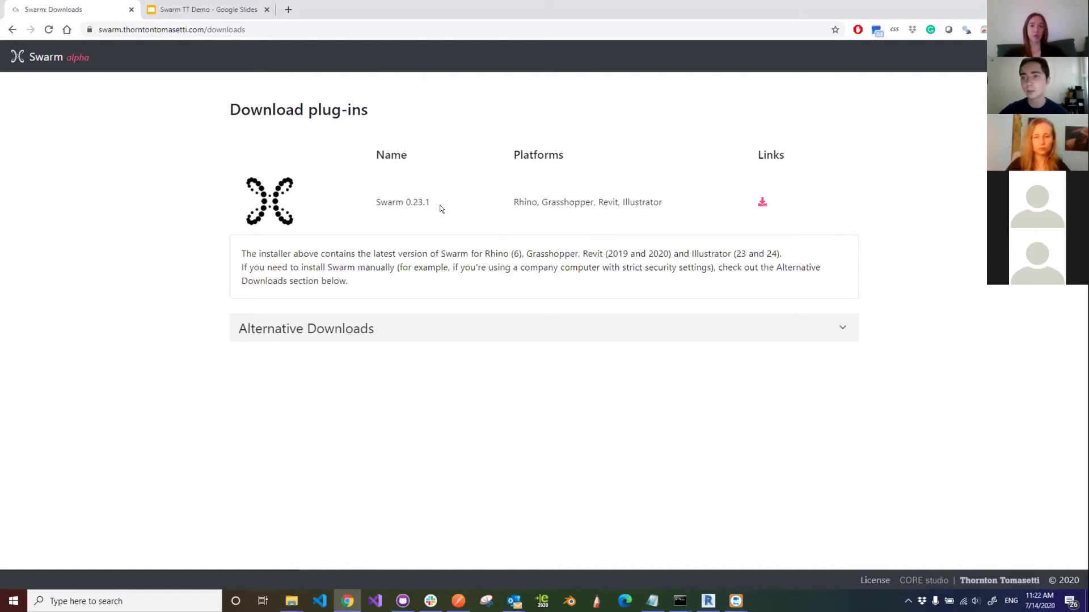
{"action": "left_click", "coordinate": [170, 9]}
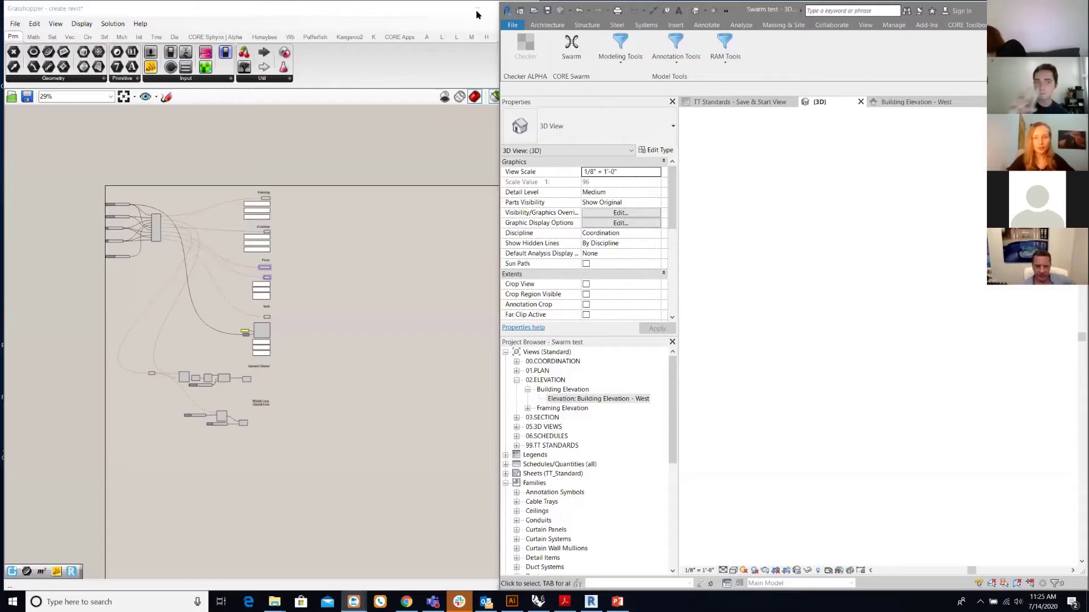
- Minimize Grasshopper and File Explorer so only Revit's Swarm test 3D view remains
{"action": "left_click", "coordinate": [479, 16]}
{"action": "left_click", "coordinate": [477, 8]}
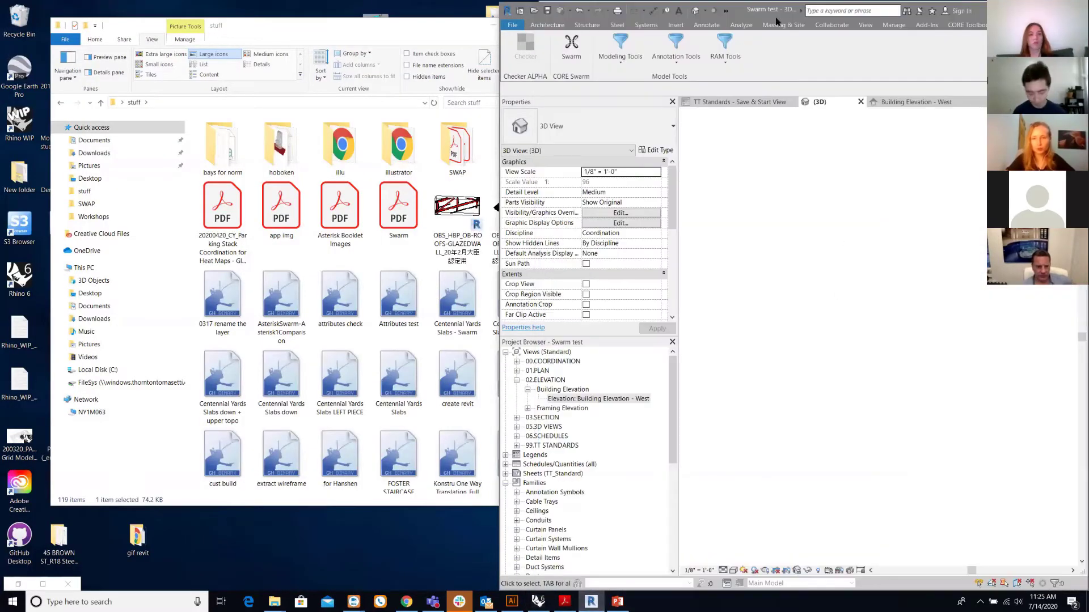
{"action": "left_click", "coordinate": [488, 26]}
{"action": "left_click", "coordinate": [493, 25]}
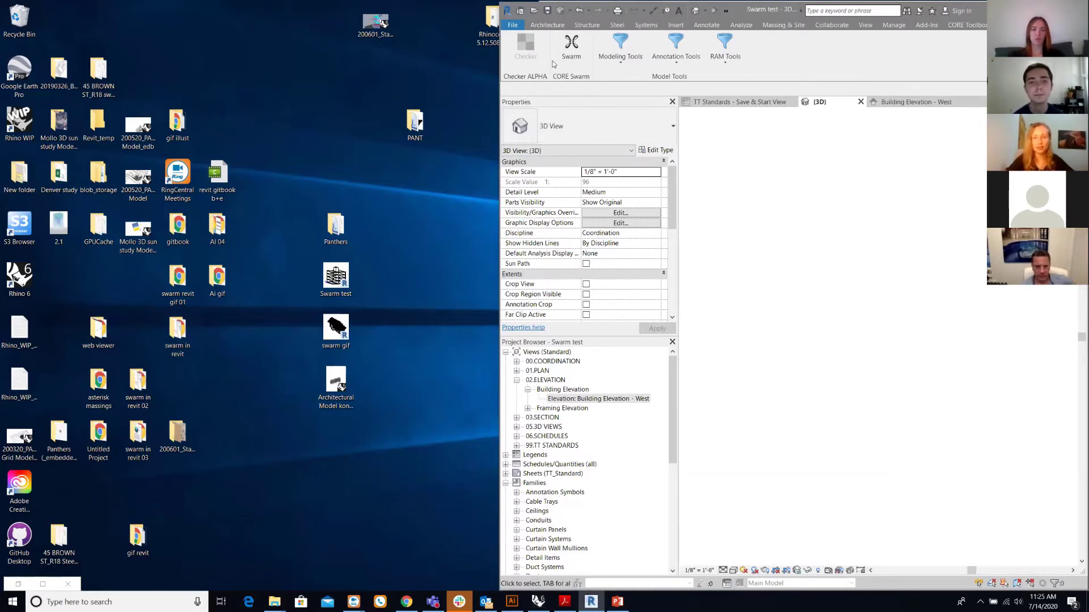
- Launch Swarm from Revit, then move and enlarge its window to show more apps
{"action": "left_click", "coordinate": [569, 47]}
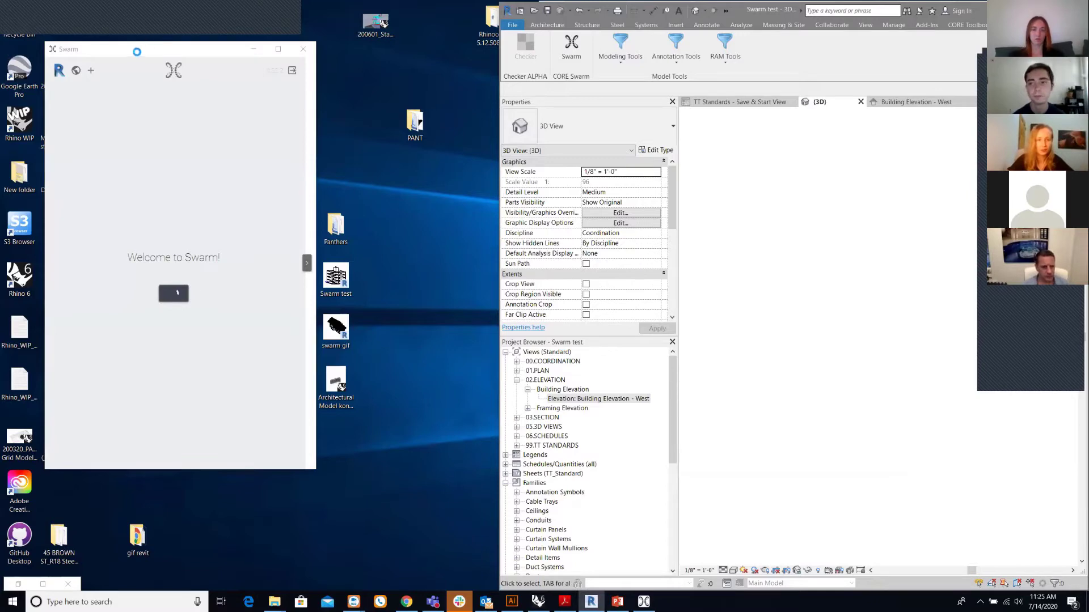
{"action": "left_click_drag", "start_coordinate": [134, 53], "coordinate": [61, 34]}
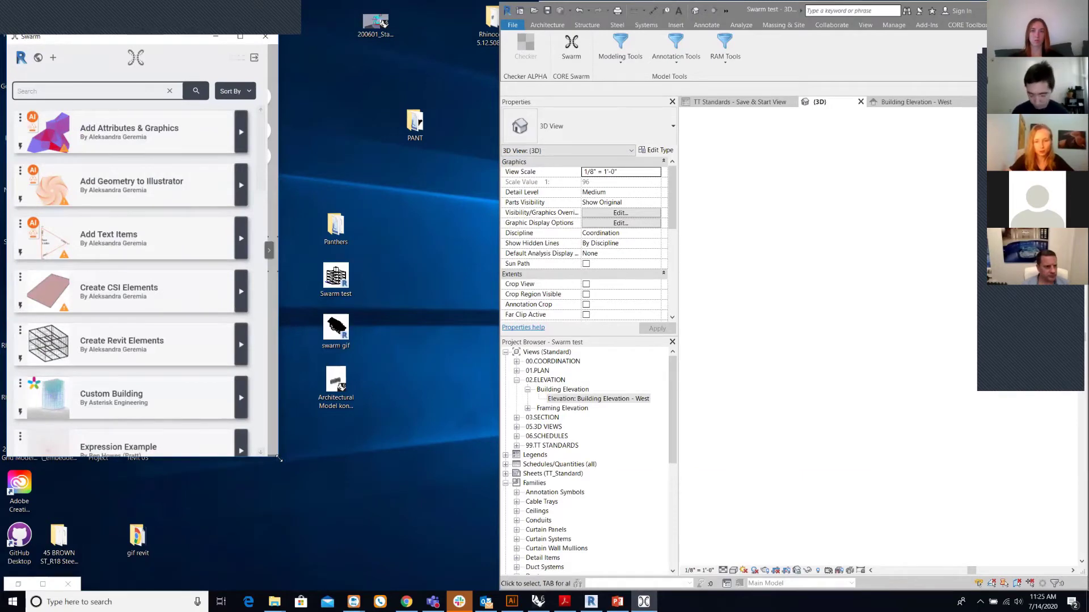
{"action": "left_click_drag", "start_coordinate": [489, 559], "coordinate": [485, 548]}
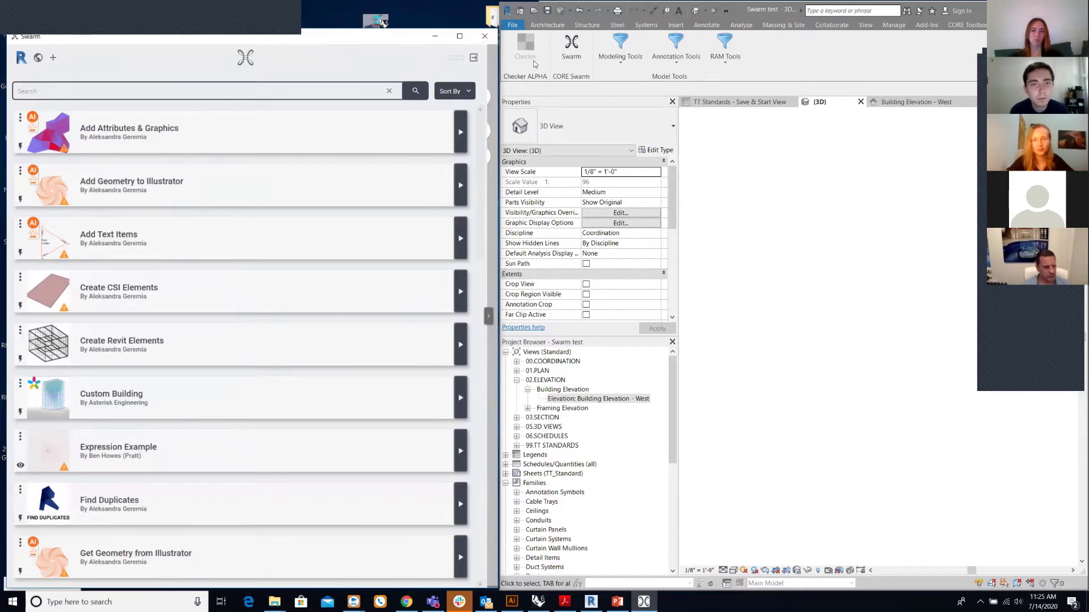
{"action": "left_click", "coordinate": [864, 214]}
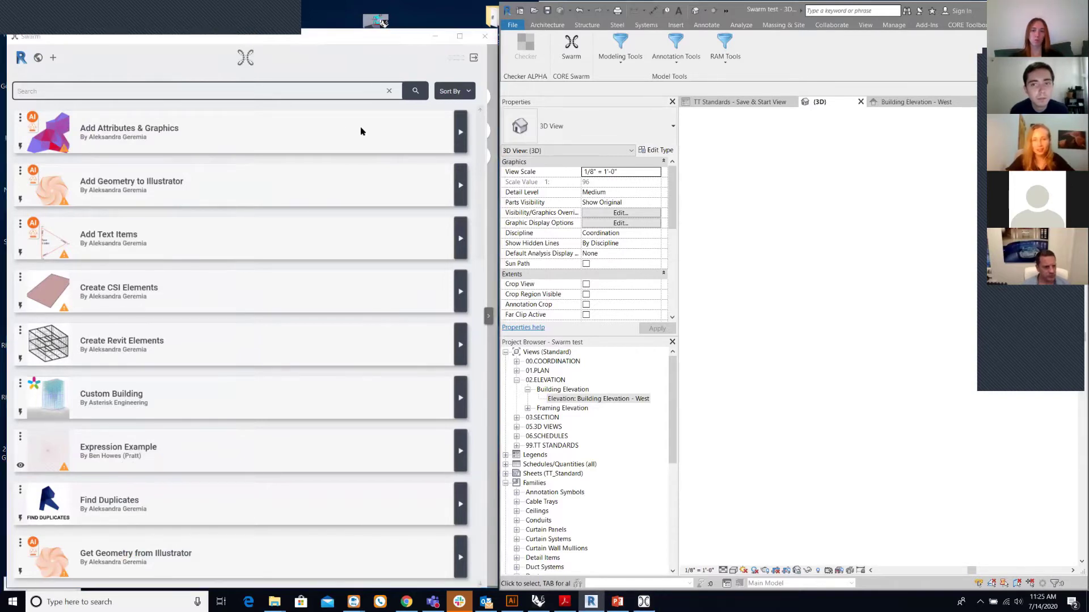
{"action": "left_click", "coordinate": [249, 54]}
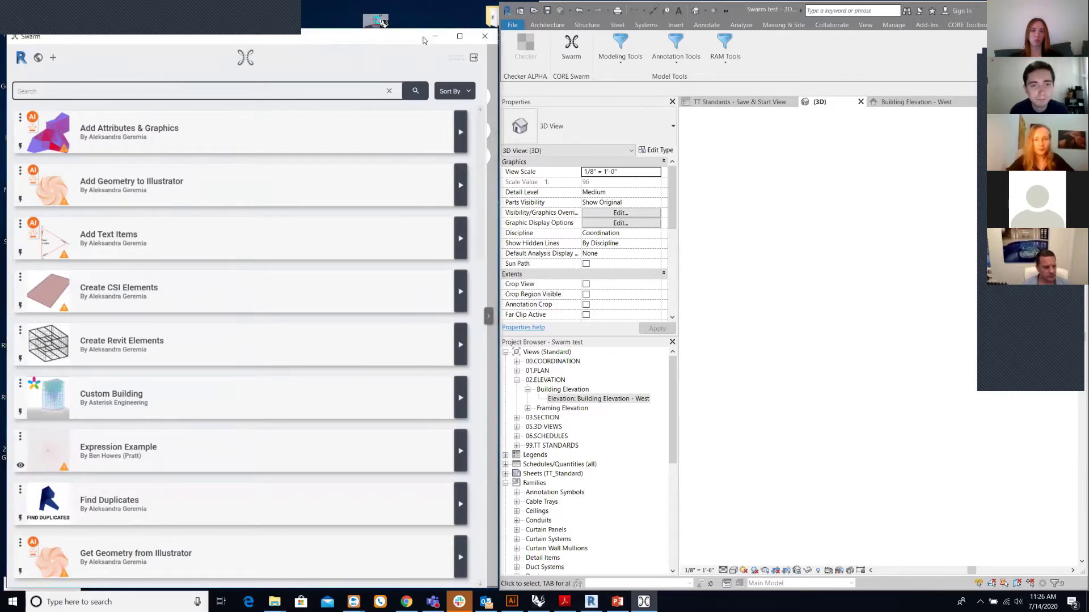
{"action": "left_click", "coordinate": [671, 584]}
- Close Swarm from its taskbar icon, relaunch it from Revit's ribbon, and widen the window
{"action": "right_click", "coordinate": [643, 602]}
{"action": "left_click", "coordinate": [616, 579]}
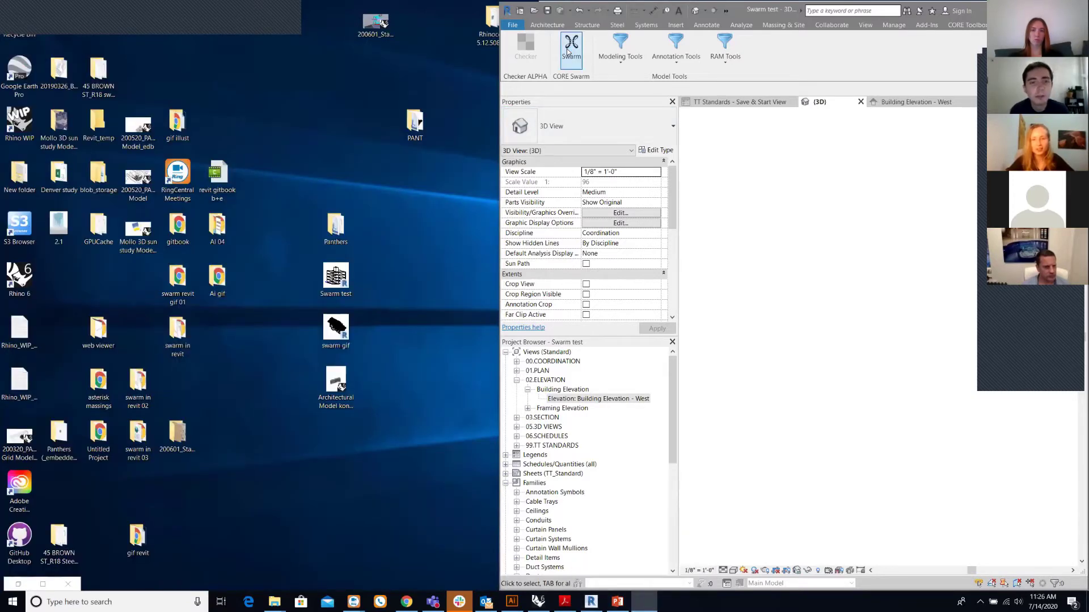
{"action": "left_click", "coordinate": [567, 49]}
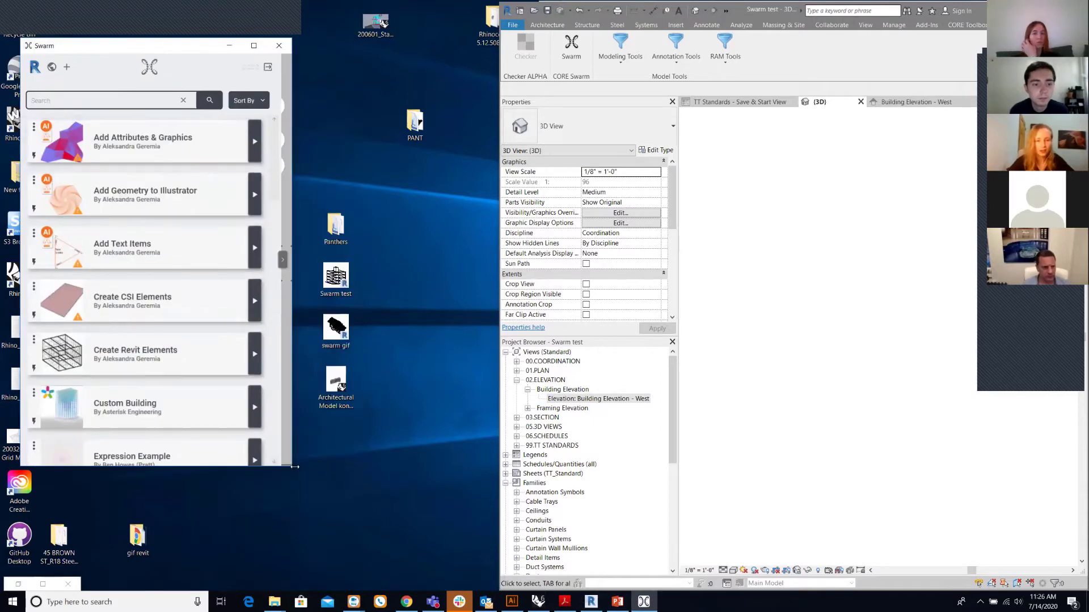
{"action": "left_click_drag", "start_coordinate": [294, 467], "coordinate": [481, 576]}
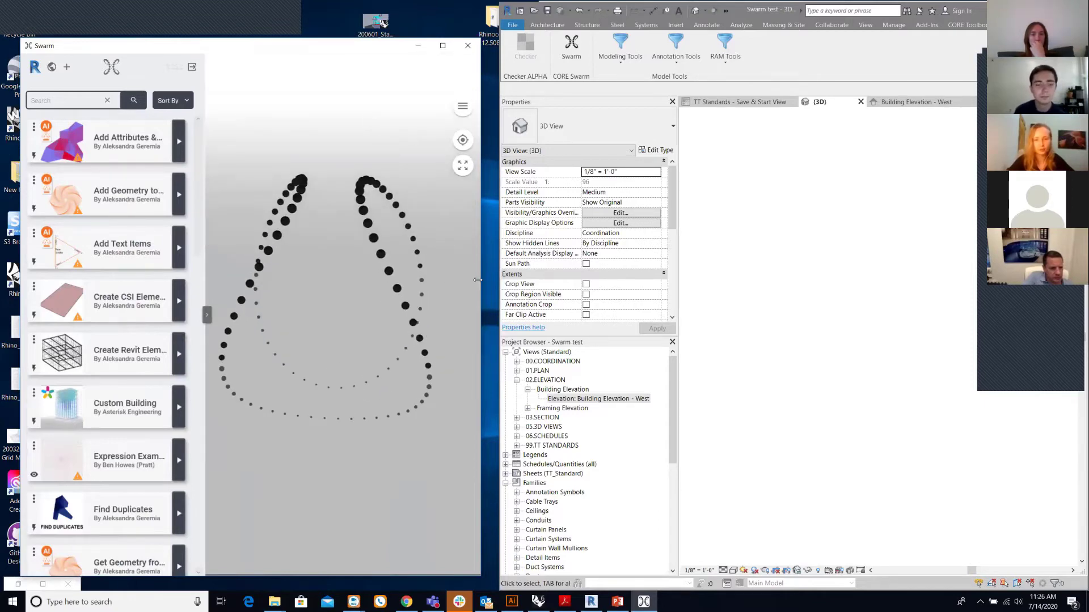
- Open Create Revit Elements (X 54, Y 65, Floor Height 15, 3 floors) and resize the Swarm window
{"action": "left_click_drag", "start_coordinate": [477, 280], "coordinate": [496, 280]}
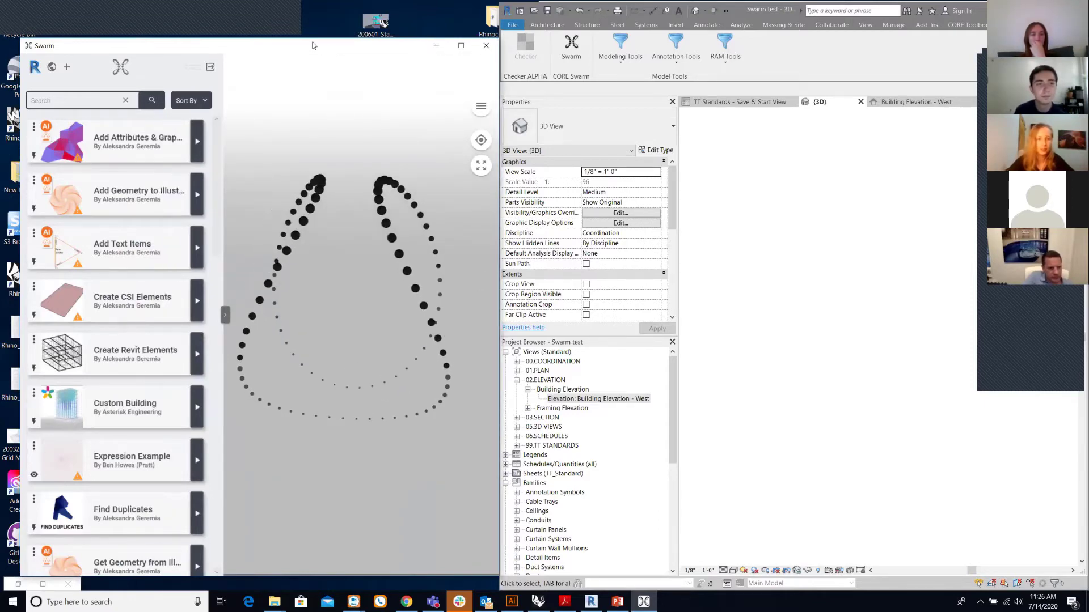
{"action": "left_click_drag", "start_coordinate": [312, 46], "coordinate": [304, 42]}
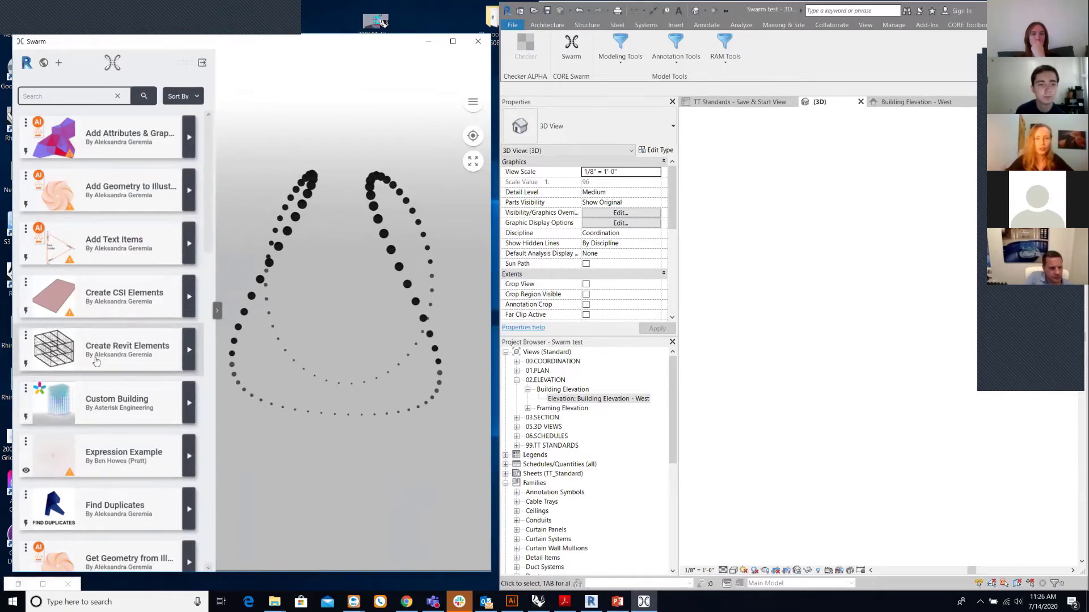
{"action": "left_click", "coordinate": [96, 361]}
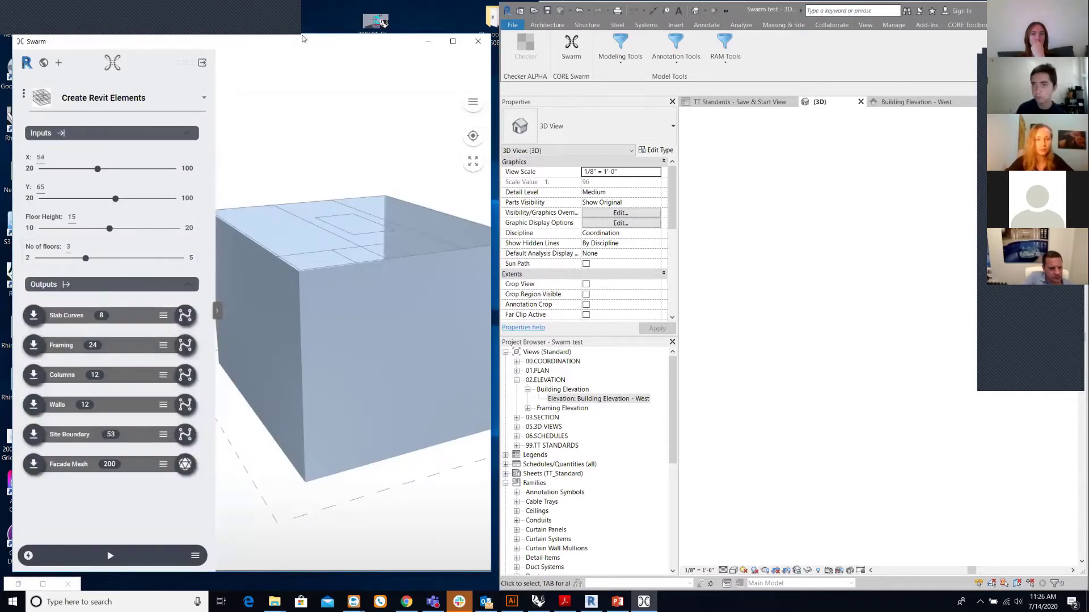
{"action": "left_click_drag", "start_coordinate": [299, 33], "coordinate": [288, 17]}
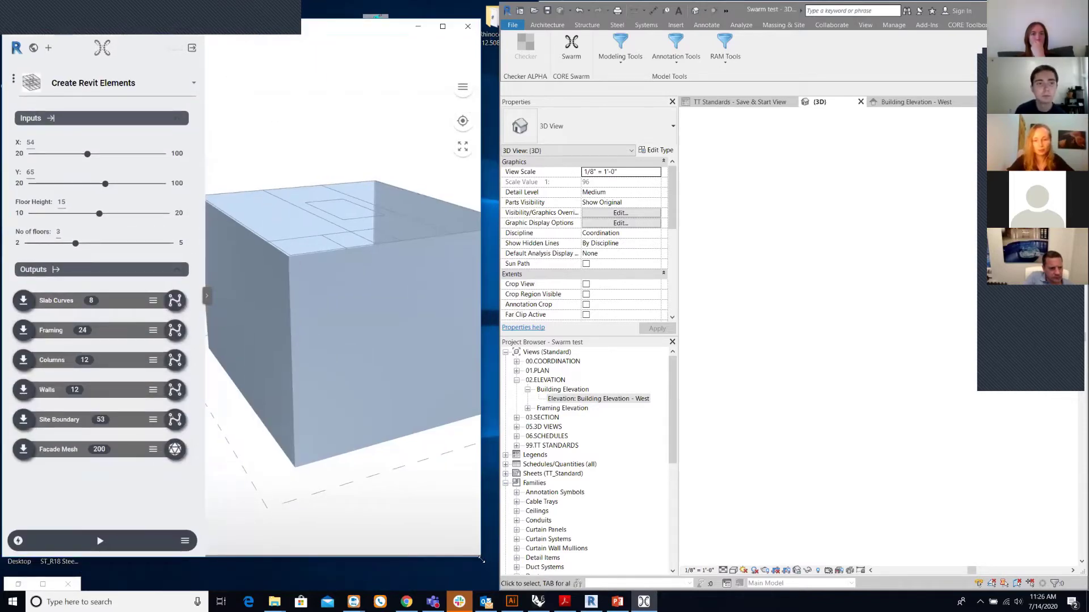
{"action": "left_click_drag", "start_coordinate": [481, 560], "coordinate": [500, 590]}
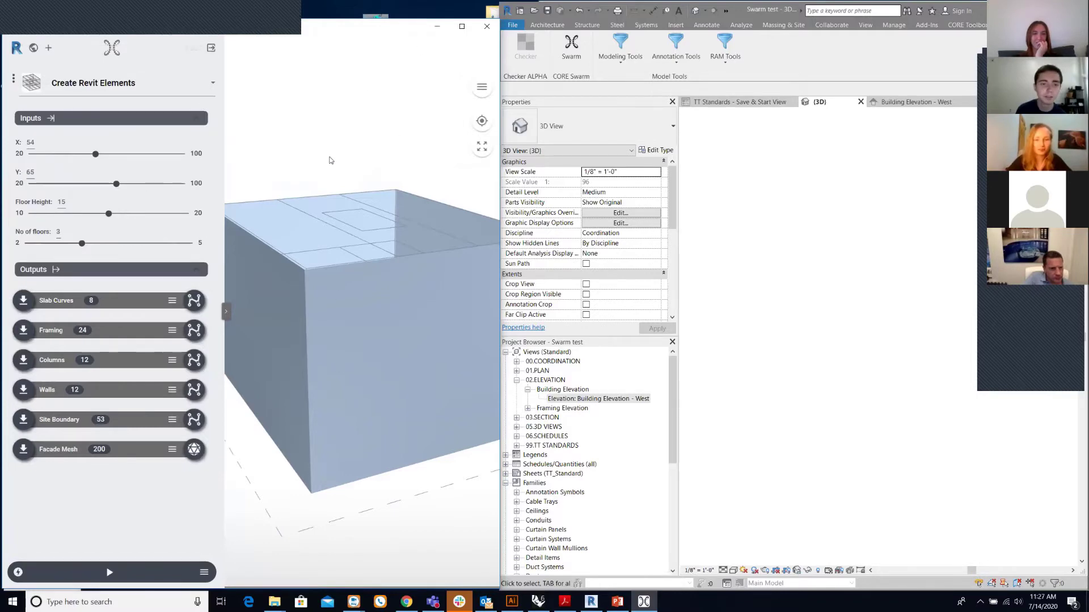
{"action": "right_click", "coordinate": [644, 601]}
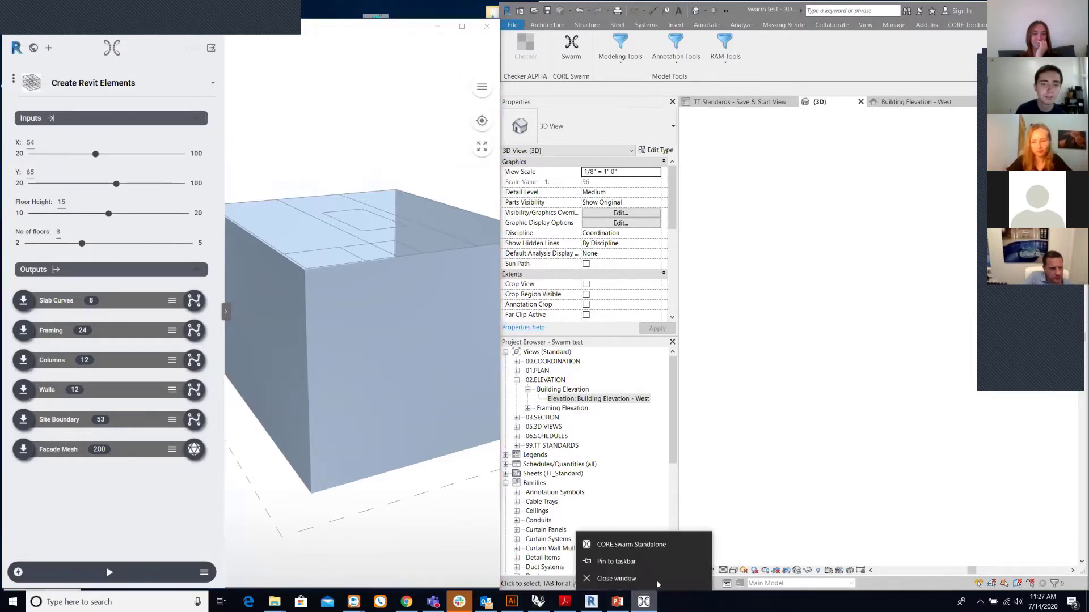
- Close and relaunch Swarm from Revit, then switch to PowerPoint's 'Revit elements support' slide 11
{"action": "left_click", "coordinate": [617, 578]}
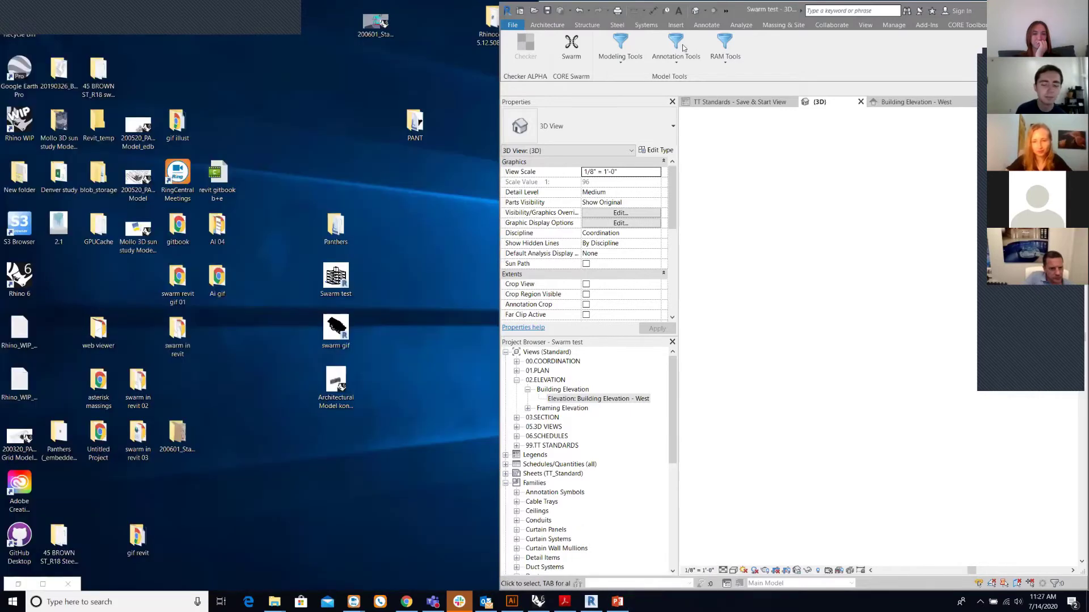
{"action": "left_click", "coordinate": [582, 46]}
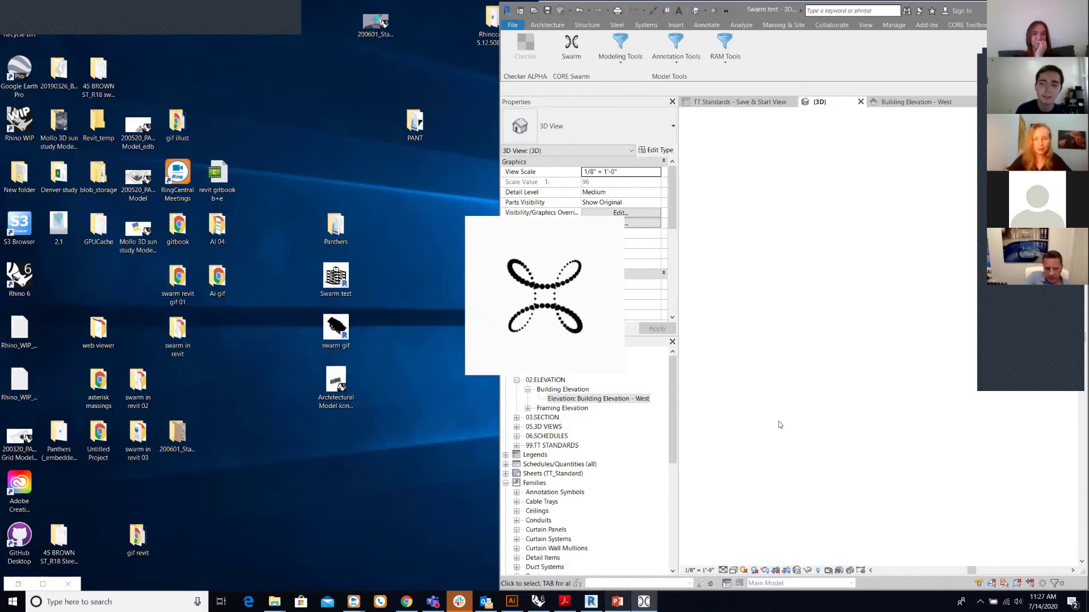
{"action": "key", "text": "alt+Tab"}
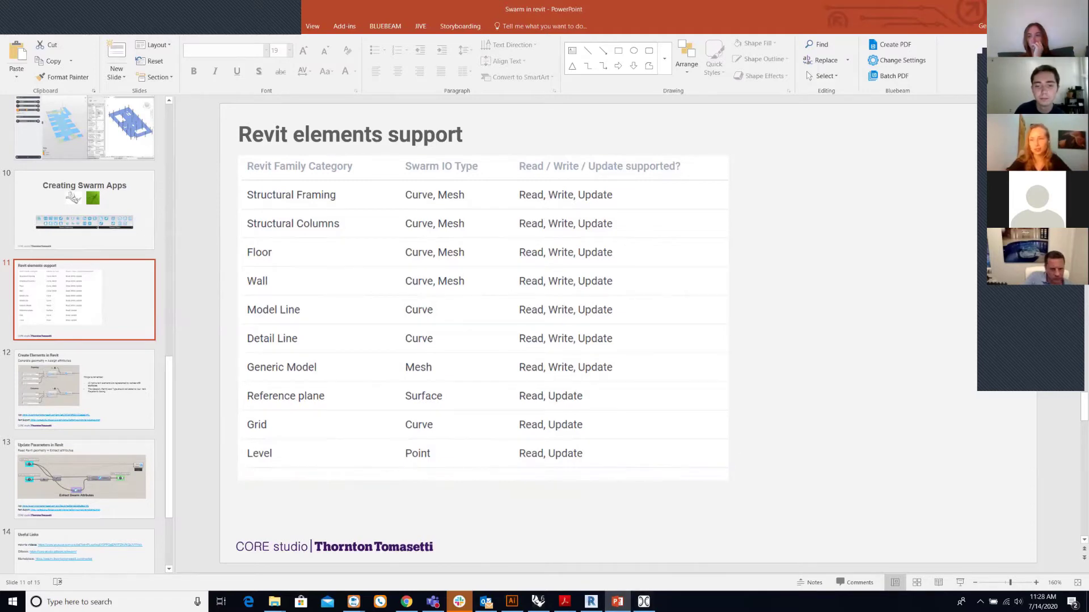
- Return to Swarm, resize its window and app list, and open Create Revit Elements
{"action": "key", "text": "alt+Tab"}
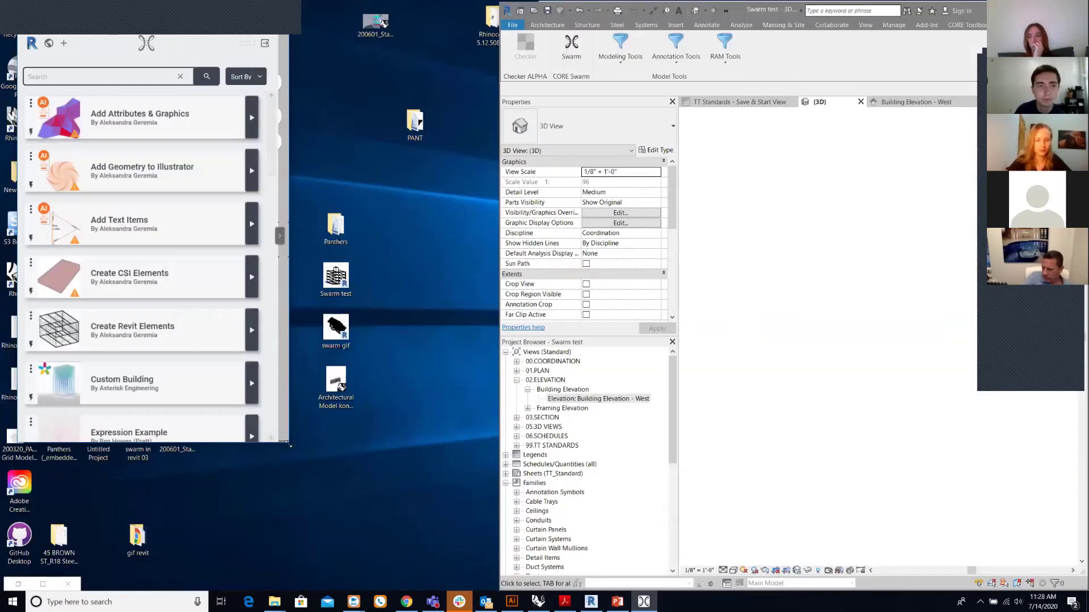
{"action": "left_click_drag", "start_coordinate": [288, 443], "coordinate": [477, 560]}
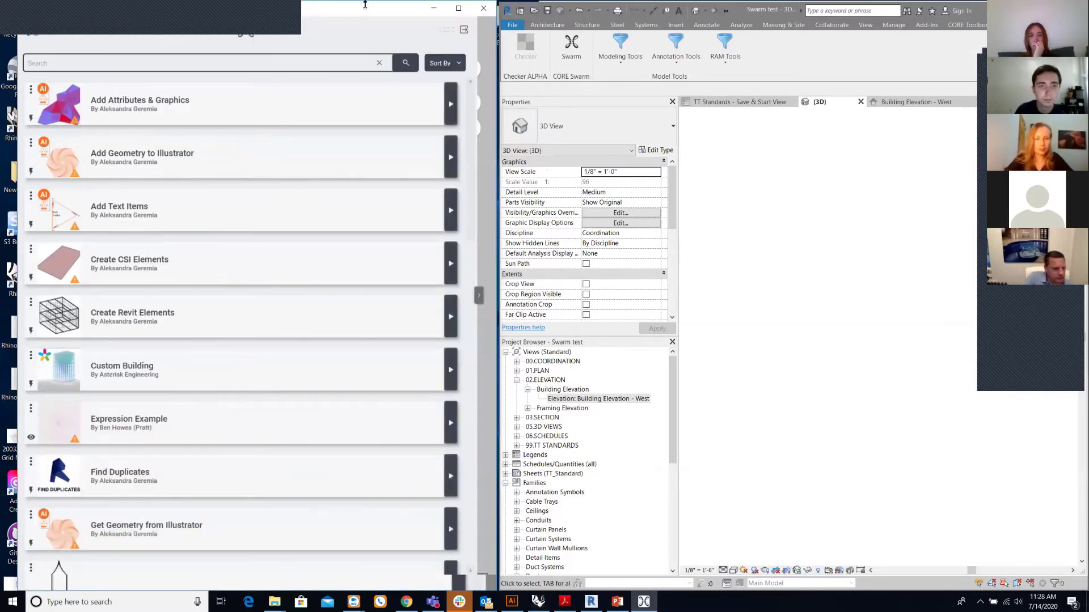
{"action": "double_click", "coordinate": [349, 14]}
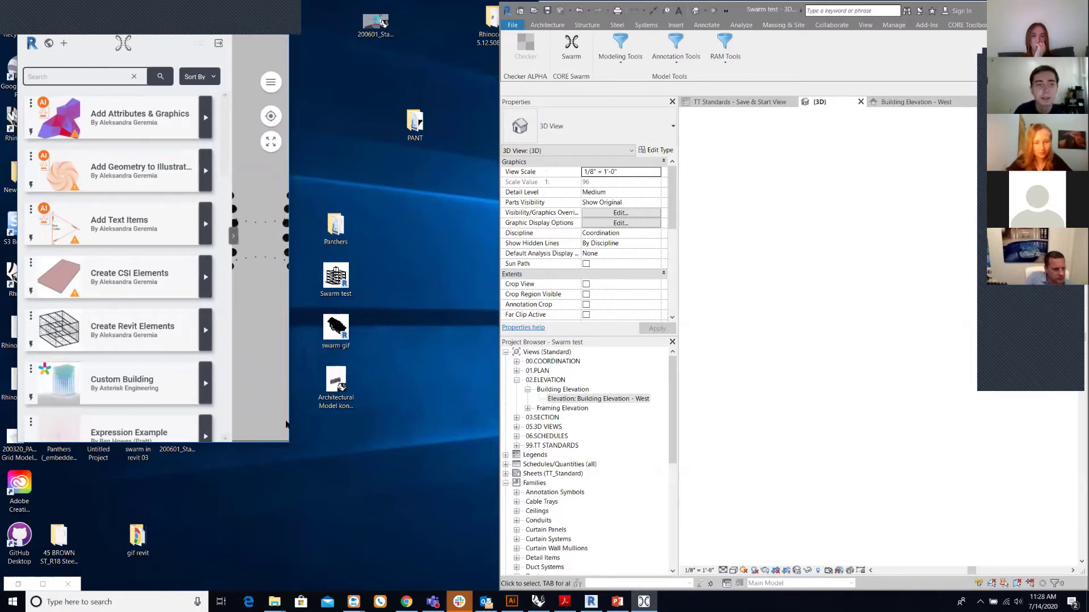
{"action": "left_click_drag", "start_coordinate": [231, 416], "coordinate": [222, 417]}
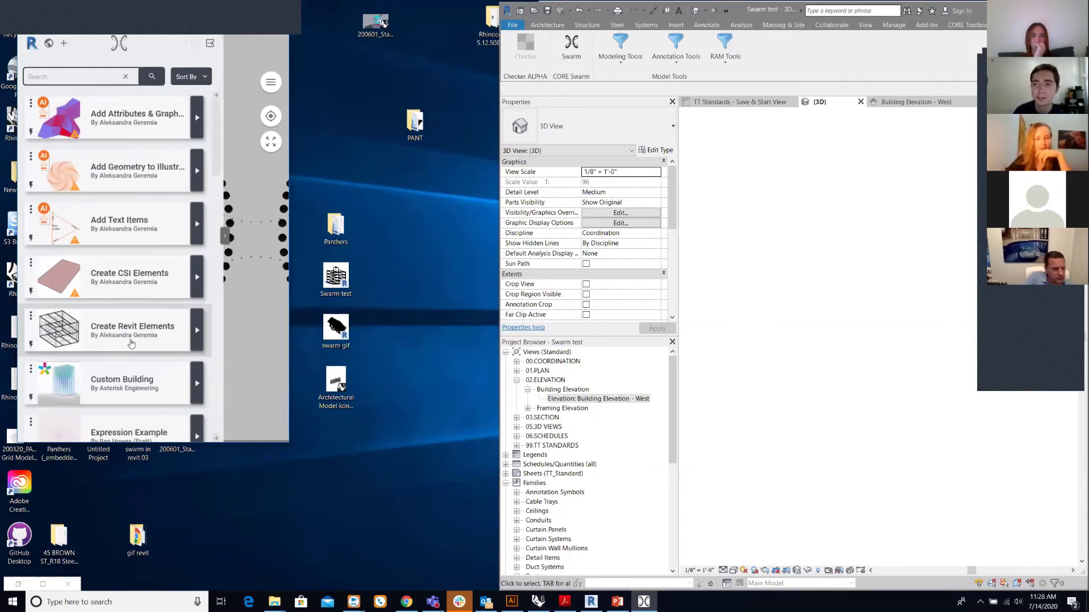
{"action": "left_click", "coordinate": [106, 349]}
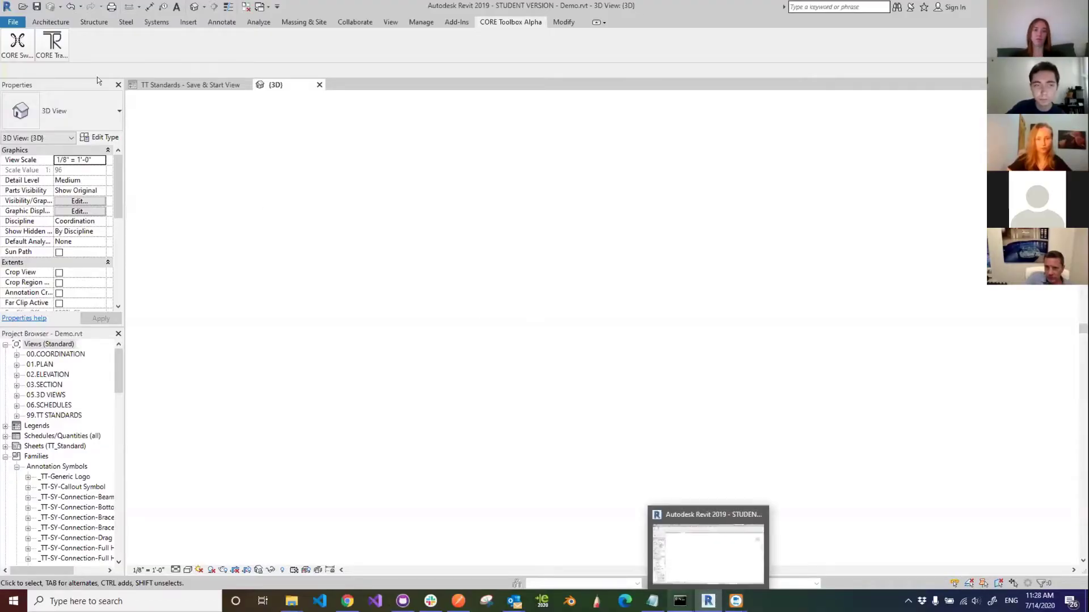
- Open and close the Trace Exporter, then launch Swarm inside the Demo project
{"action": "mouse_move", "coordinate": [52, 48]}
{"action": "left_click", "coordinate": [51, 81]}
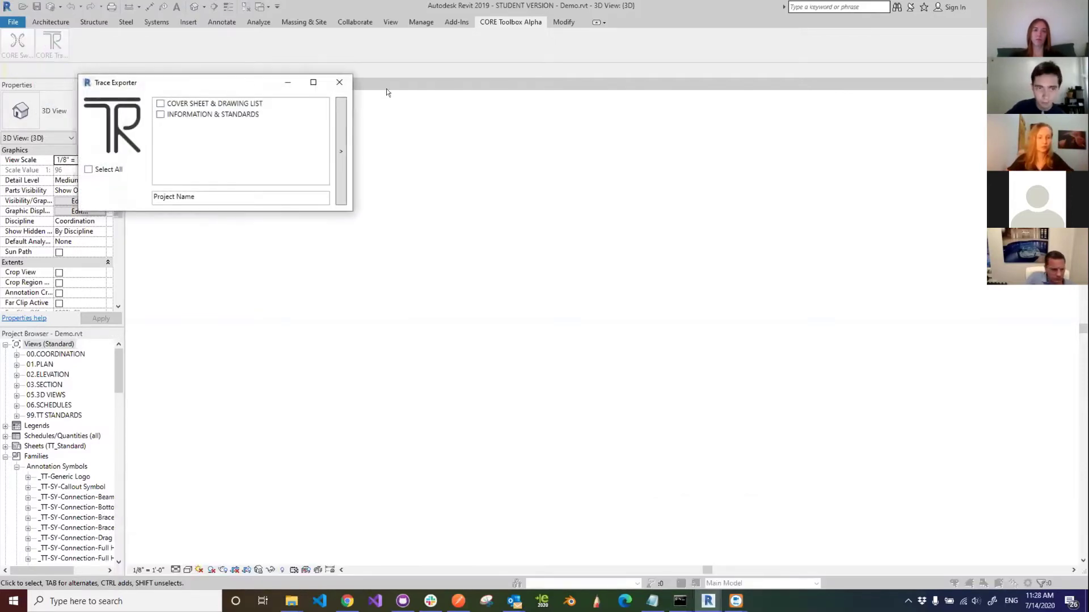
{"action": "left_click", "coordinate": [339, 82]}
{"action": "mouse_move", "coordinate": [17, 46]}
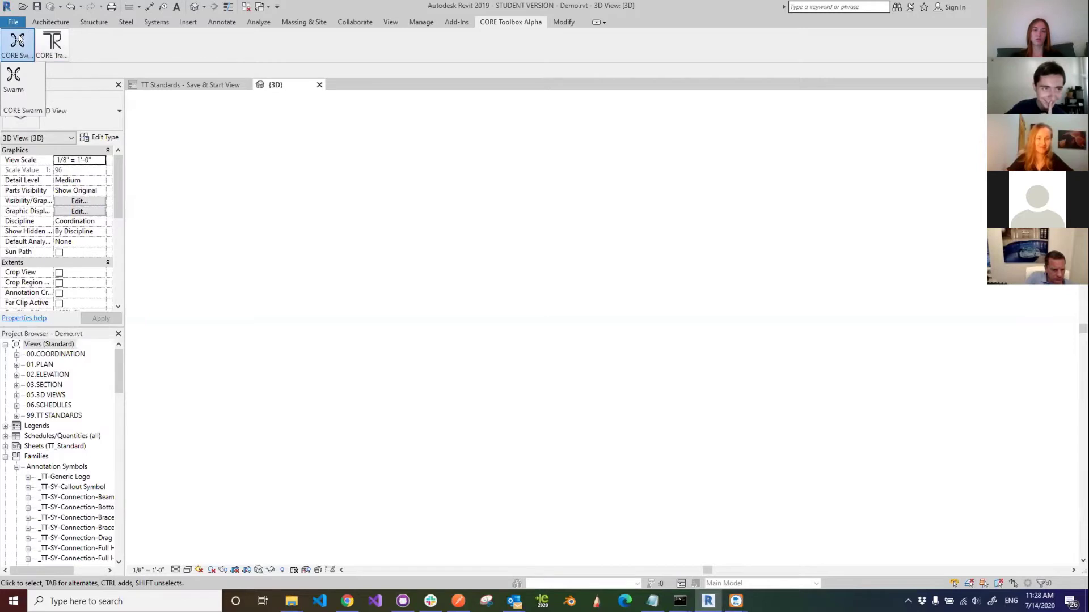
{"action": "left_click", "coordinate": [14, 77]}
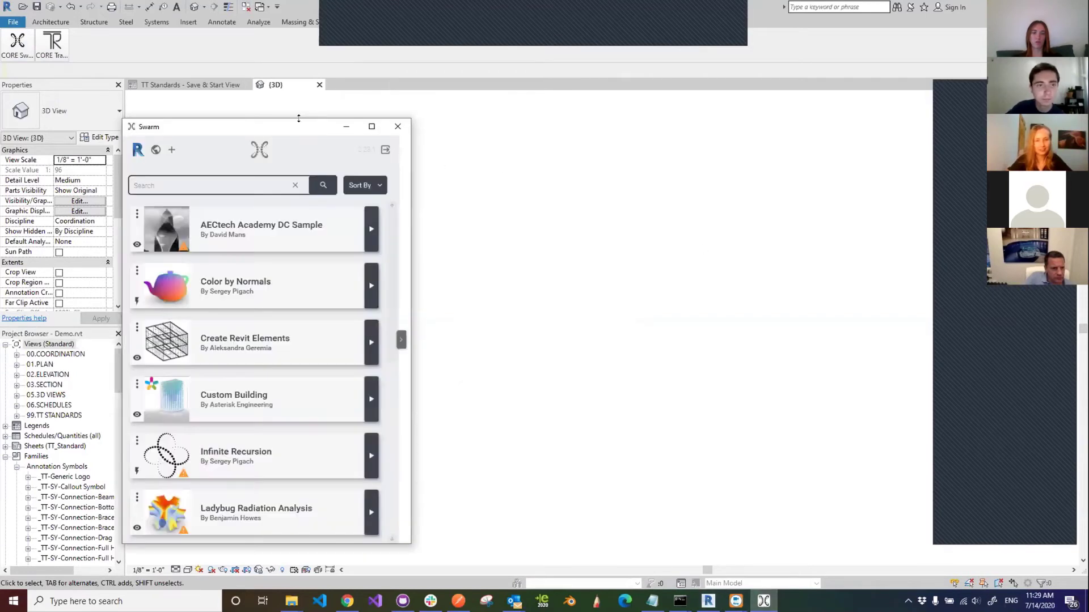
- Move and widen the Swarm window, shrink the app list, and open Create Revit Elements
{"action": "left_click_drag", "start_coordinate": [267, 129], "coordinate": [194, 93]}
{"action": "left_click_drag", "start_coordinate": [333, 195], "coordinate": [494, 195]}
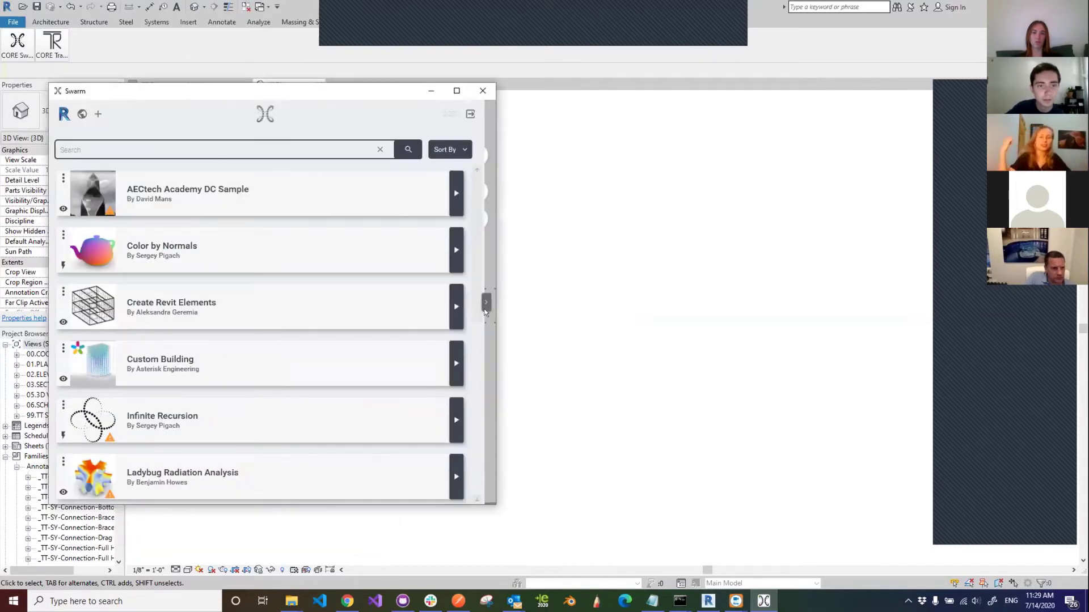
{"action": "left_click_drag", "start_coordinate": [487, 313], "coordinate": [262, 315]}
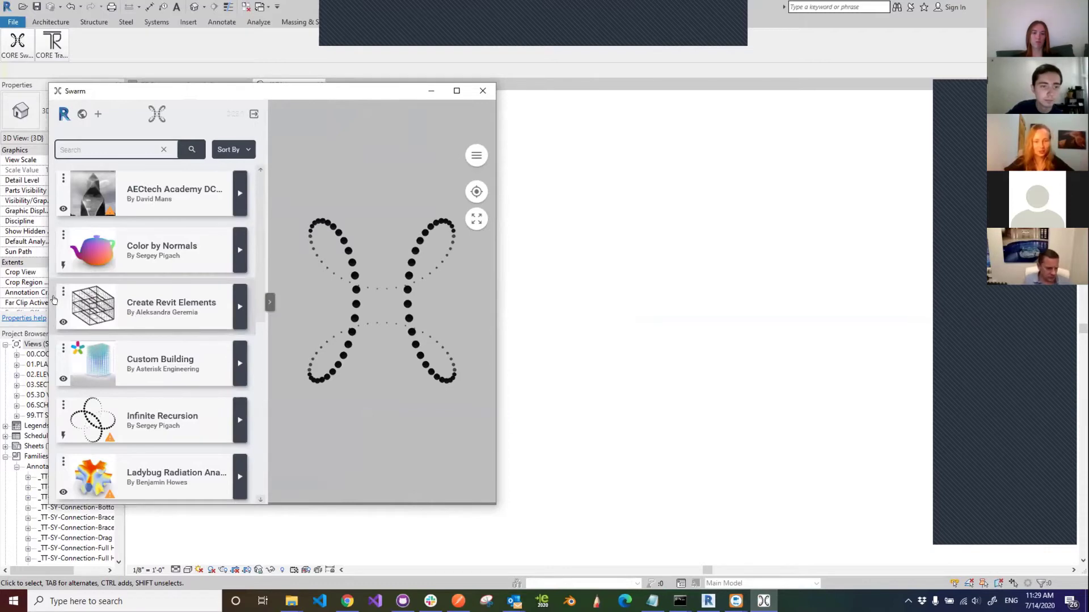
{"action": "left_click", "coordinate": [182, 316]}
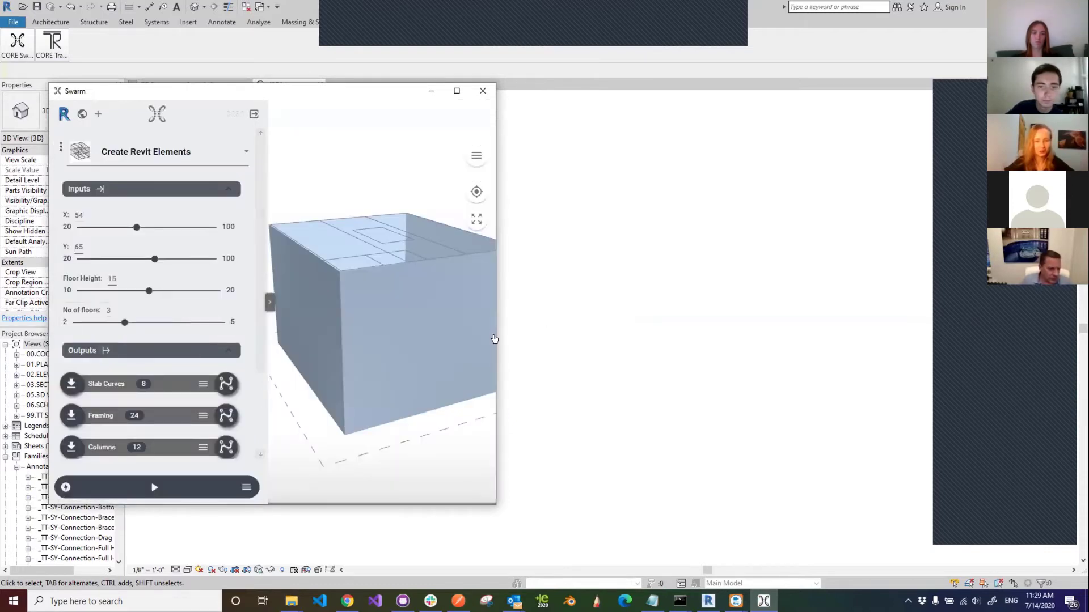
- Widen the Swarm window, narrow the inputs panel, and orbit the box model
{"action": "left_click_drag", "start_coordinate": [490, 339], "coordinate": [651, 340]}
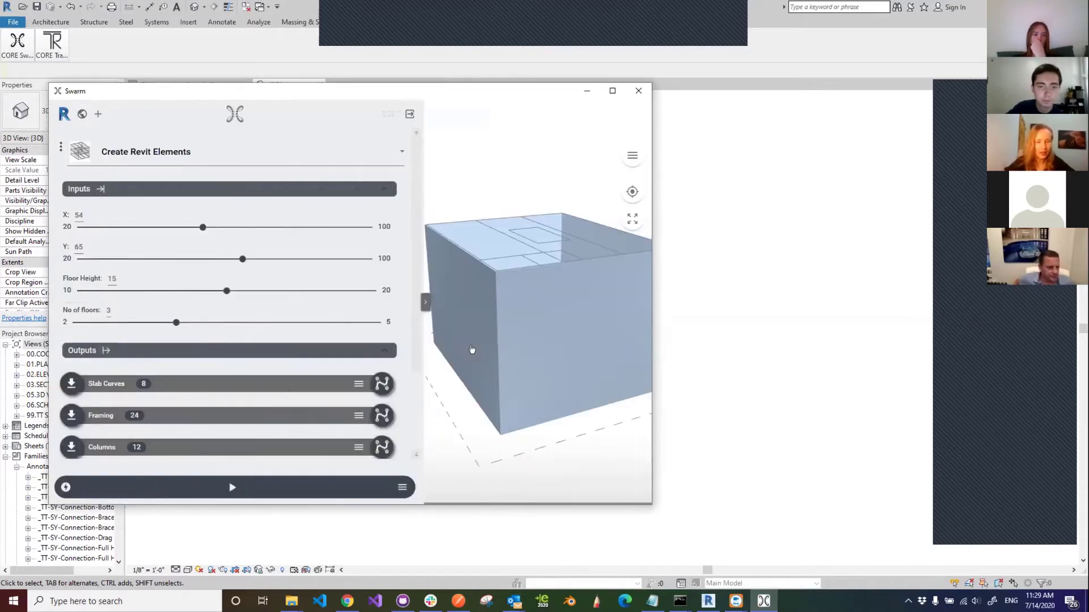
{"action": "left_click_drag", "start_coordinate": [305, 357], "coordinate": [264, 357]}
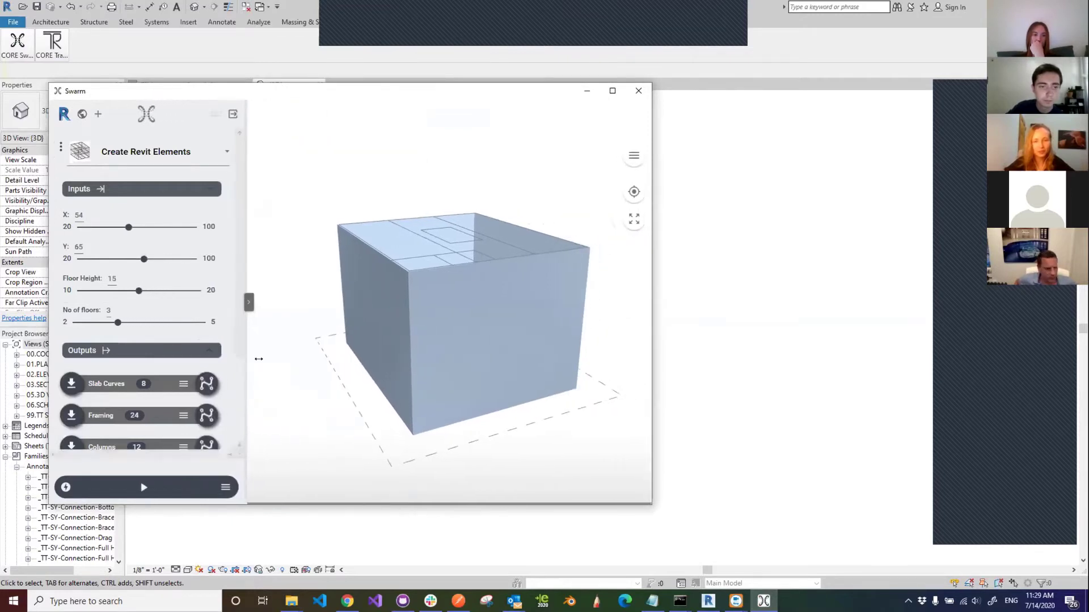
{"action": "mouse_move", "coordinate": [543, 331]}
{"action": "left_mouse_down"}
{"action": "mouse_move", "coordinate": [544, 397]}
{"action": "mouse_move", "coordinate": [562, 336]}
{"action": "mouse_move", "coordinate": [596, 339]}
{"action": "mouse_move", "coordinate": [540, 338]}
{"action": "left_mouse_up"}
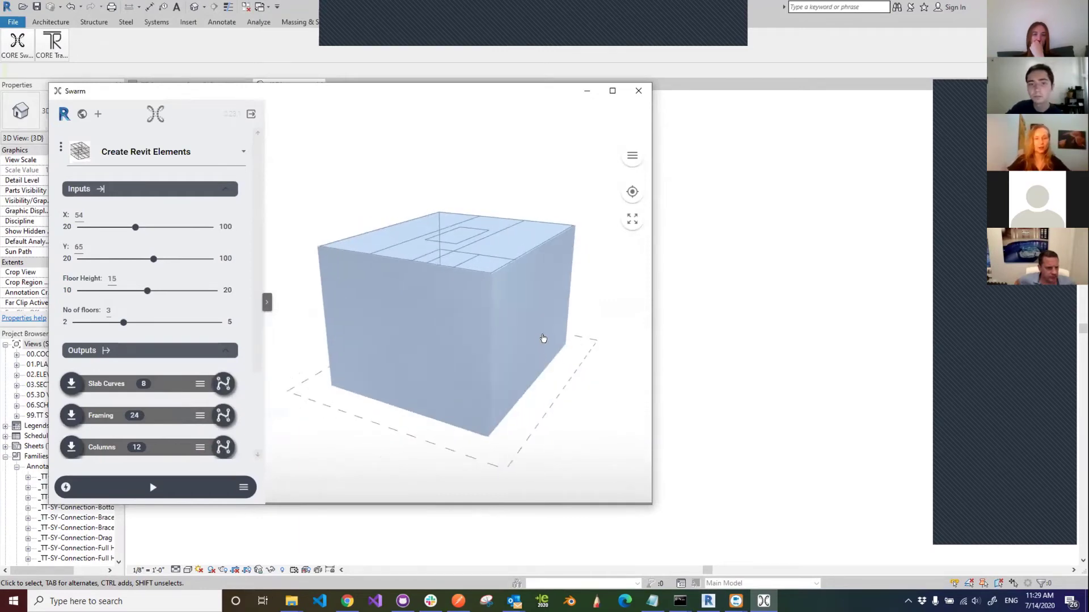
{"action": "scroll", "coordinate": [254, 311], "scroll_direction": "down", "scroll_amount": 3}
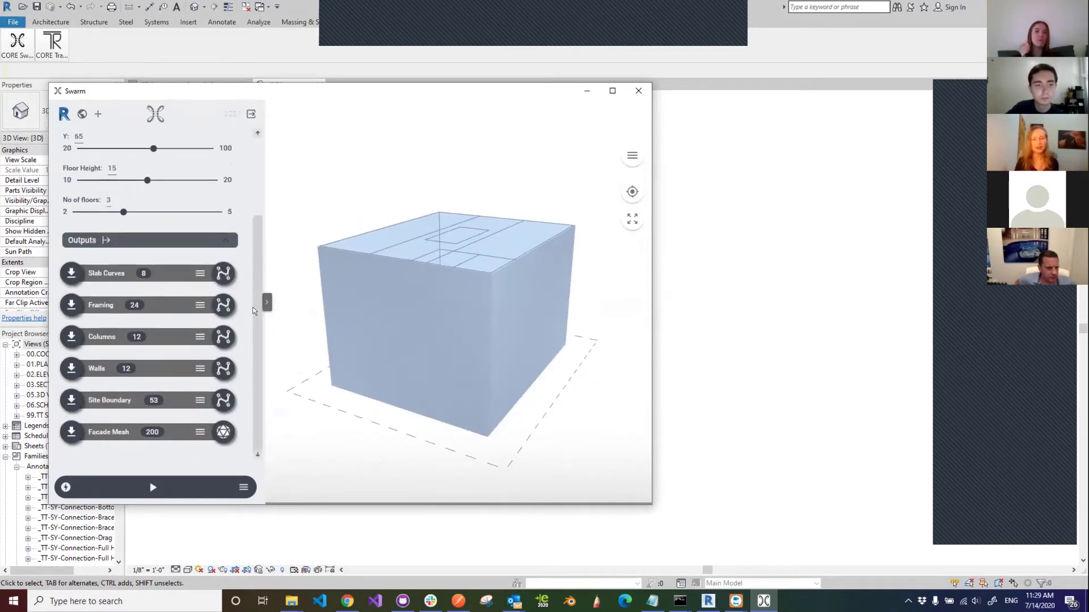
{"action": "scroll", "coordinate": [254, 238], "scroll_direction": "up", "scroll_amount": 3}
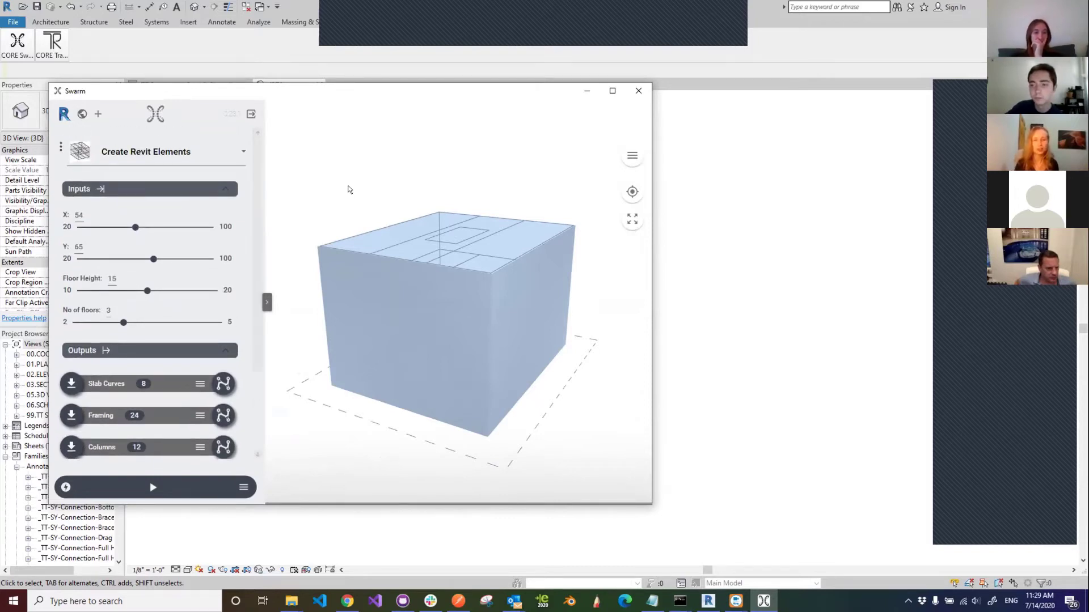
{"action": "left_click_drag", "start_coordinate": [416, 284], "coordinate": [386, 312]}
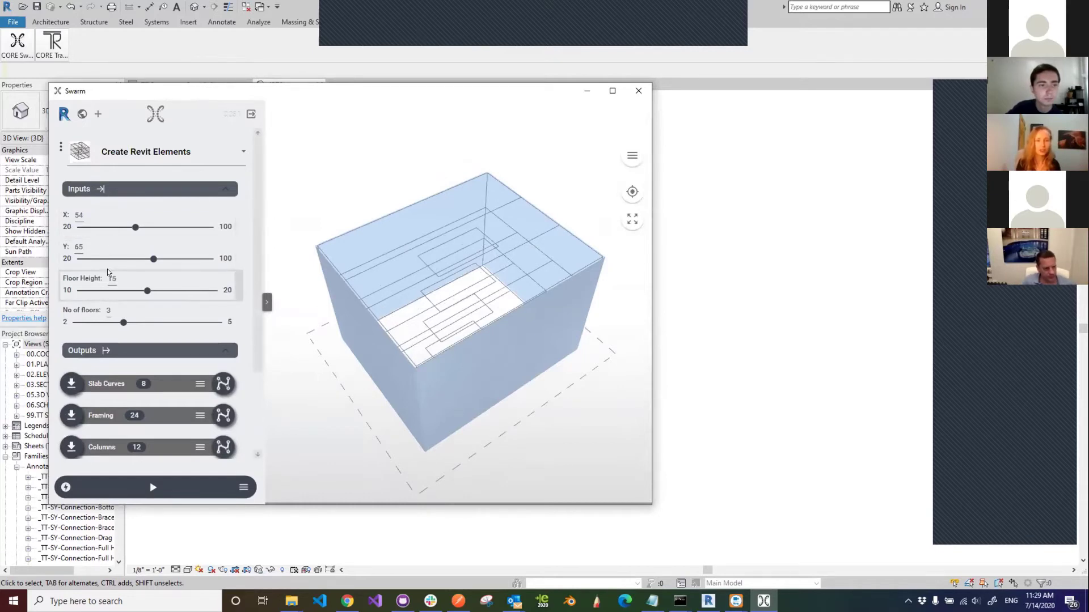
- Set the number of floors to 5, rerun the app, and inspect the building
{"action": "left_click_drag", "start_coordinate": [123, 323], "coordinate": [163, 321]}
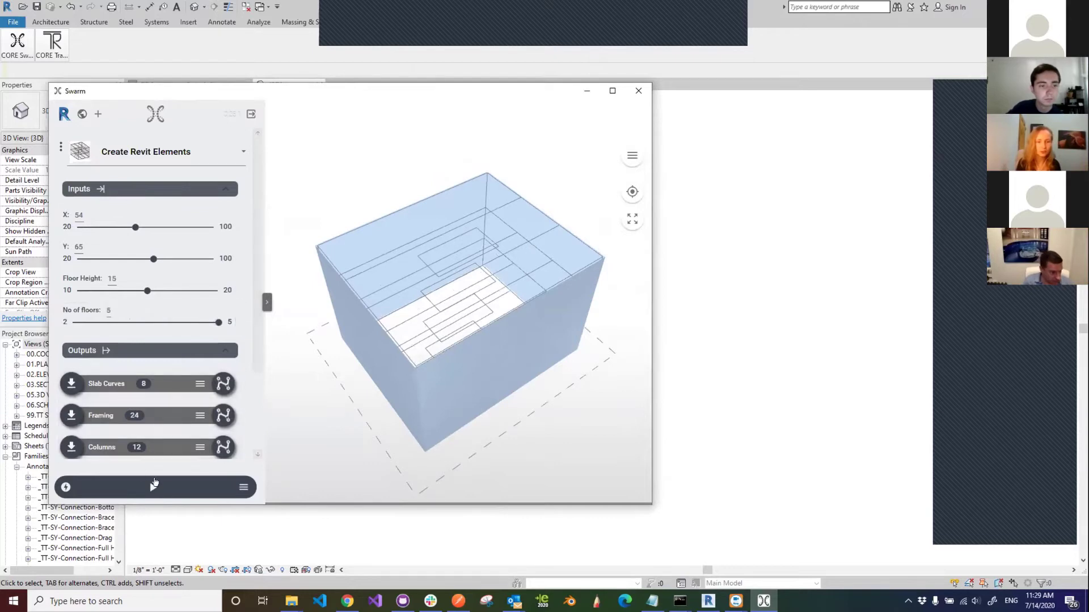
{"action": "left_click", "coordinate": [154, 486]}
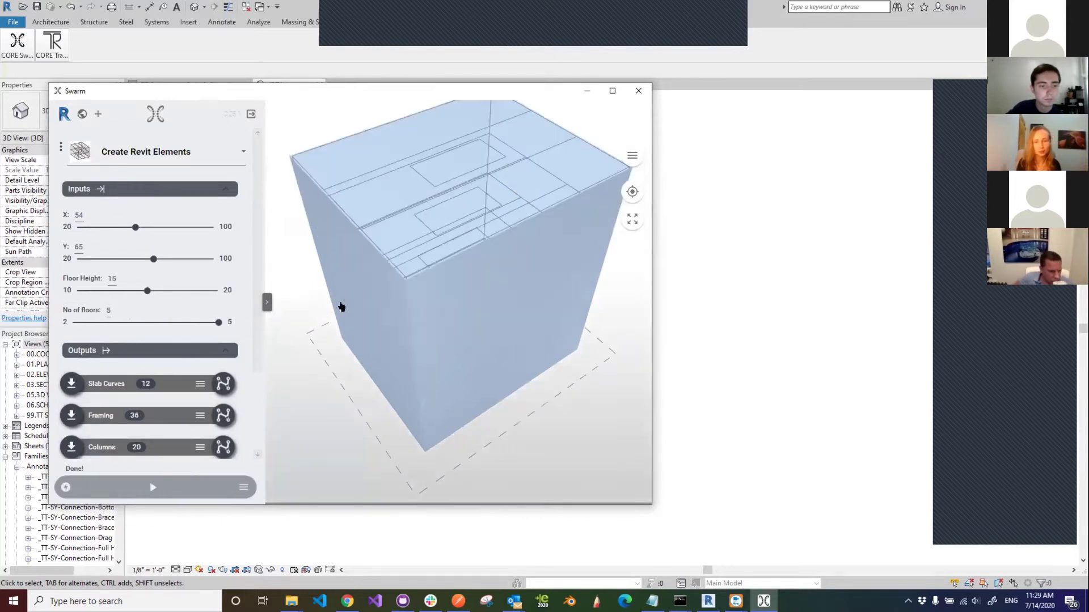
{"action": "left_click_drag", "start_coordinate": [539, 376], "coordinate": [459, 430]}
{"action": "scroll", "coordinate": [459, 430], "scroll_direction": "down", "scroll_amount": 5}
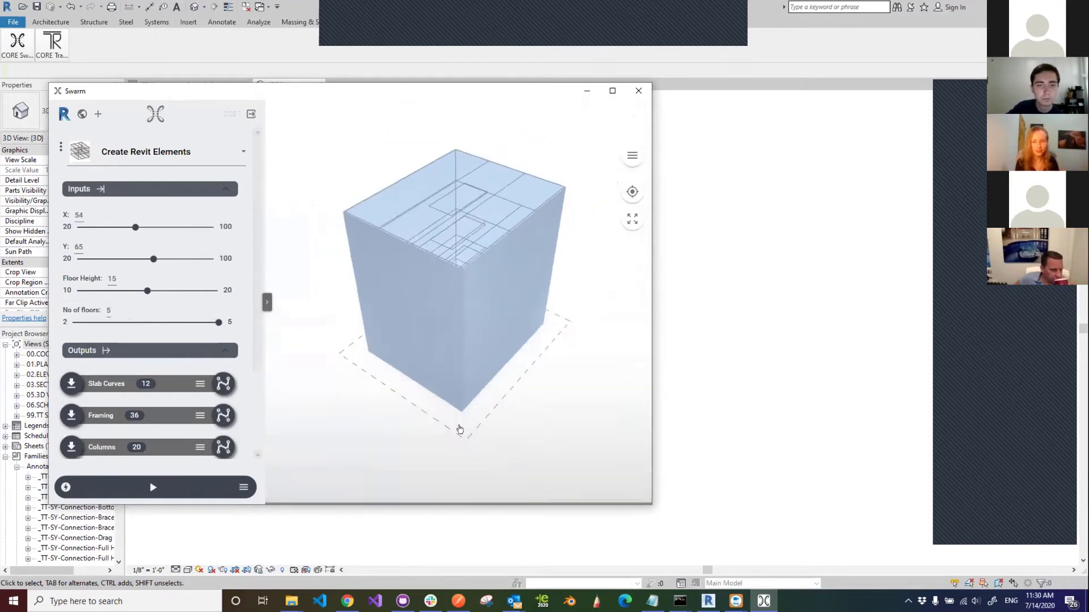
{"action": "left_click_drag", "start_coordinate": [476, 338], "coordinate": [478, 353]}
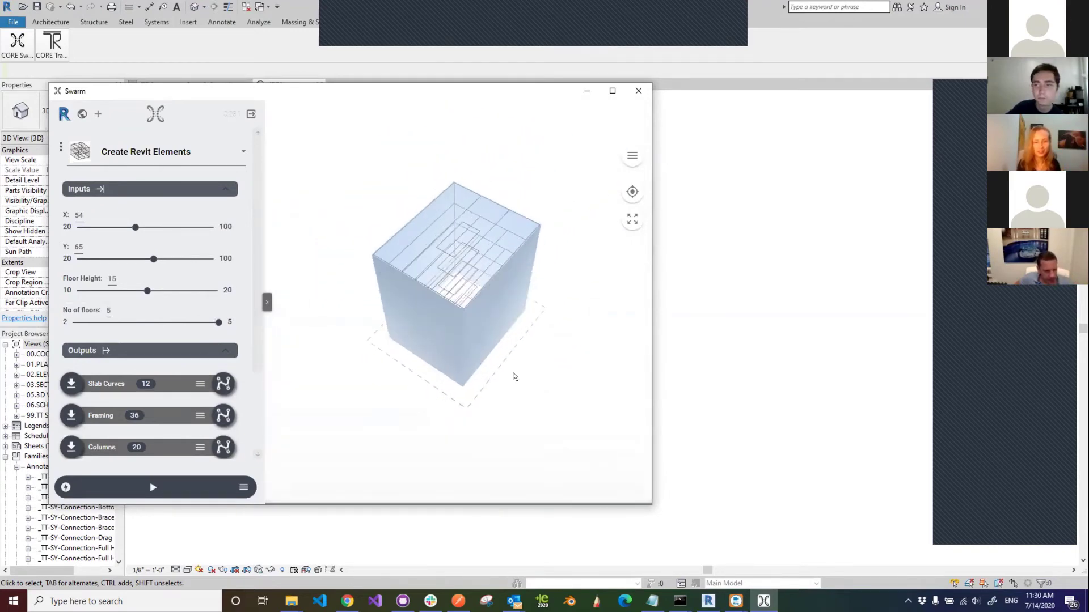
{"action": "mouse_move", "coordinate": [499, 355]}
{"action": "left_mouse_down"}
{"action": "mouse_move", "coordinate": [568, 352]}
{"action": "mouse_move", "coordinate": [490, 348]}
{"action": "left_mouse_up"}
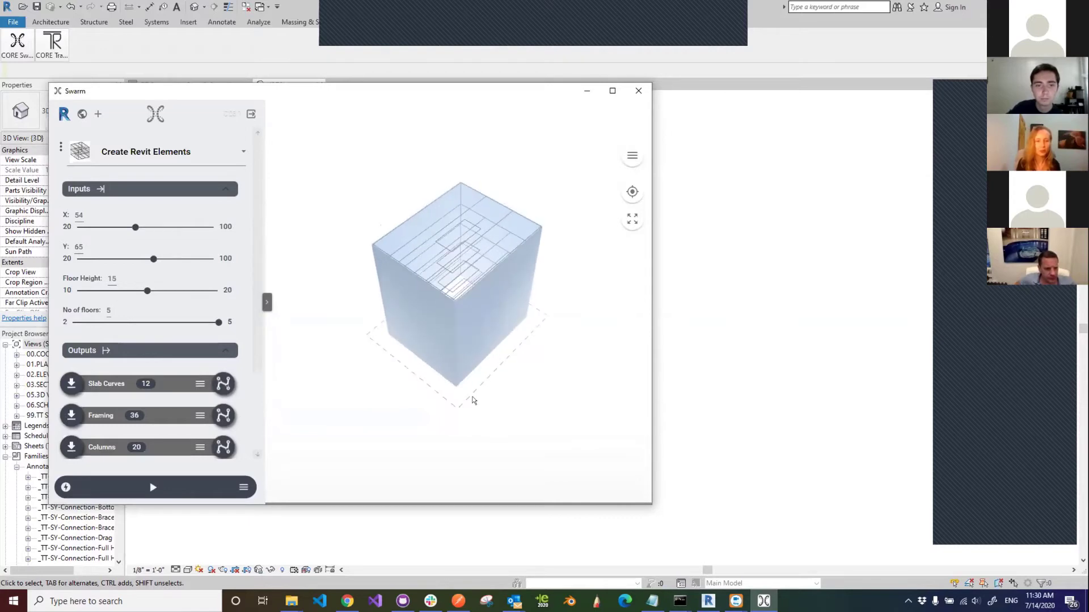
- Toggle the inputs panel, narrow the Swarm window, and scroll the Outputs list down
{"action": "left_click", "coordinate": [266, 303]}
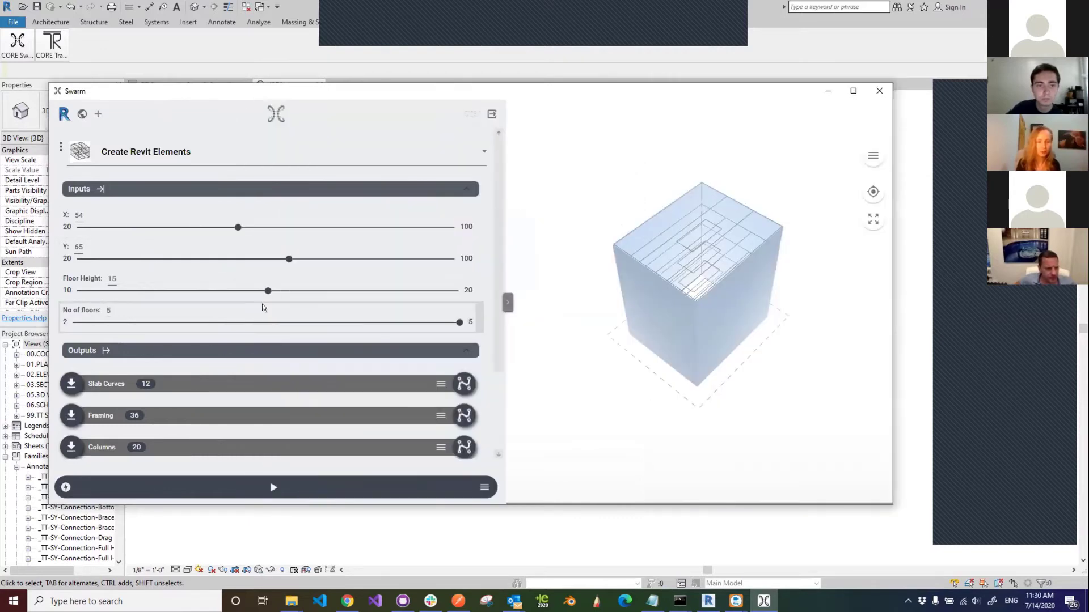
{"action": "left_click", "coordinate": [507, 301]}
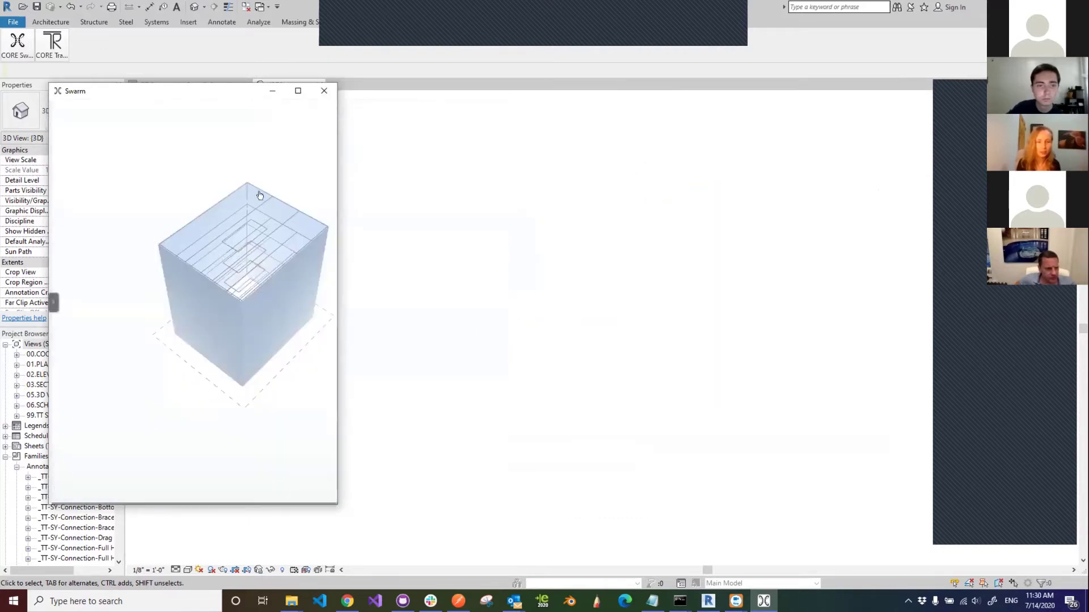
{"action": "left_click_drag", "start_coordinate": [44, 272], "coordinate": [72, 272]}
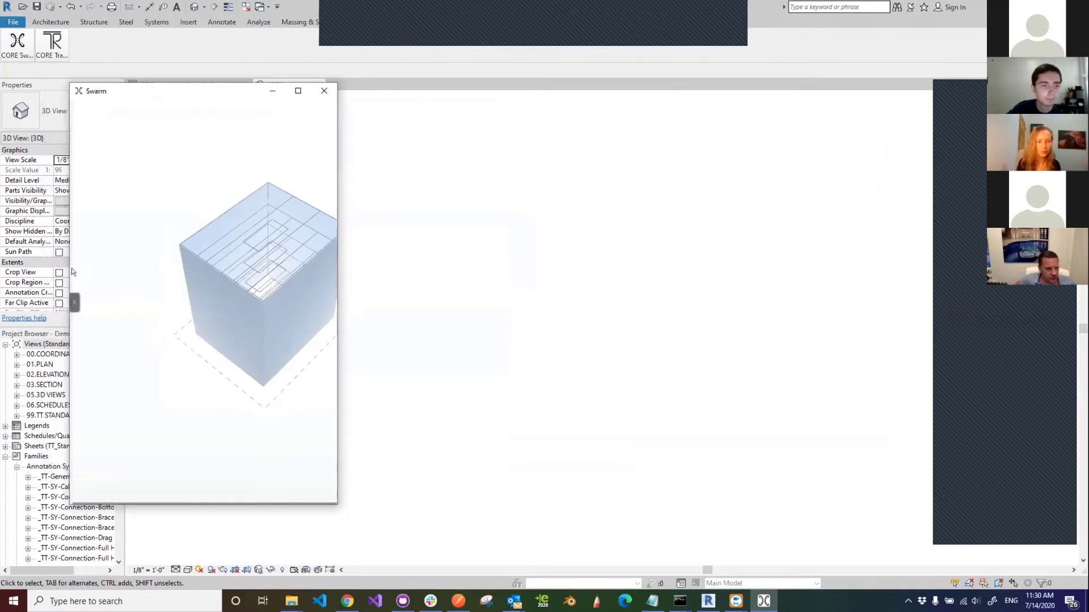
{"action": "left_click", "coordinate": [75, 303]}
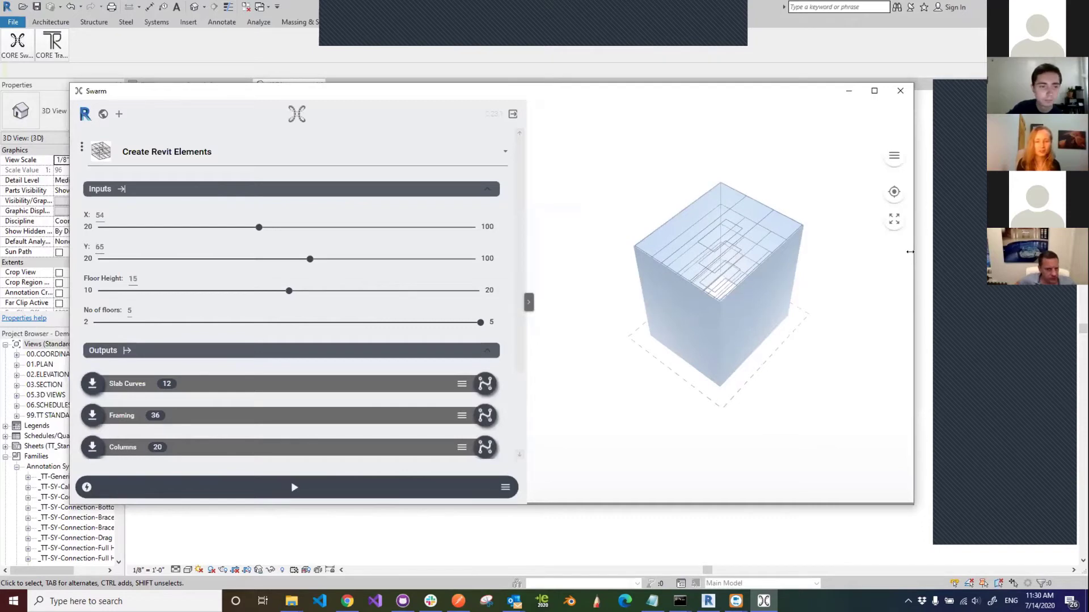
{"action": "left_click_drag", "start_coordinate": [910, 252], "coordinate": [677, 252]}
{"action": "scroll", "coordinate": [279, 382], "scroll_direction": "down", "scroll_amount": 3}
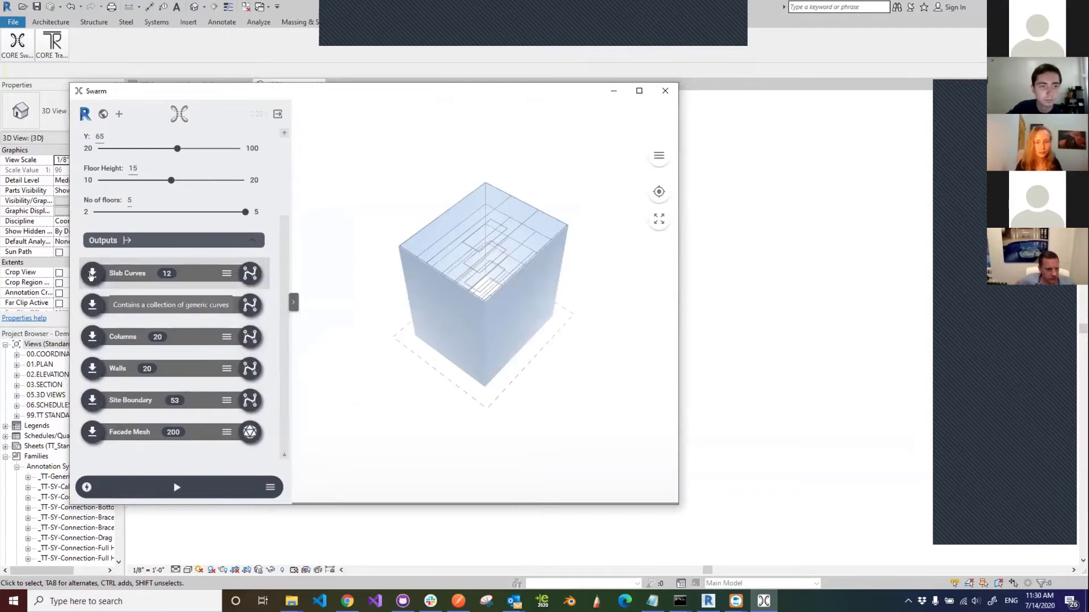
- Send the Slab Curves output into Revit and check the top floor slab there
{"action": "left_click", "coordinate": [91, 275]}
{"action": "left_click", "coordinate": [613, 92]}
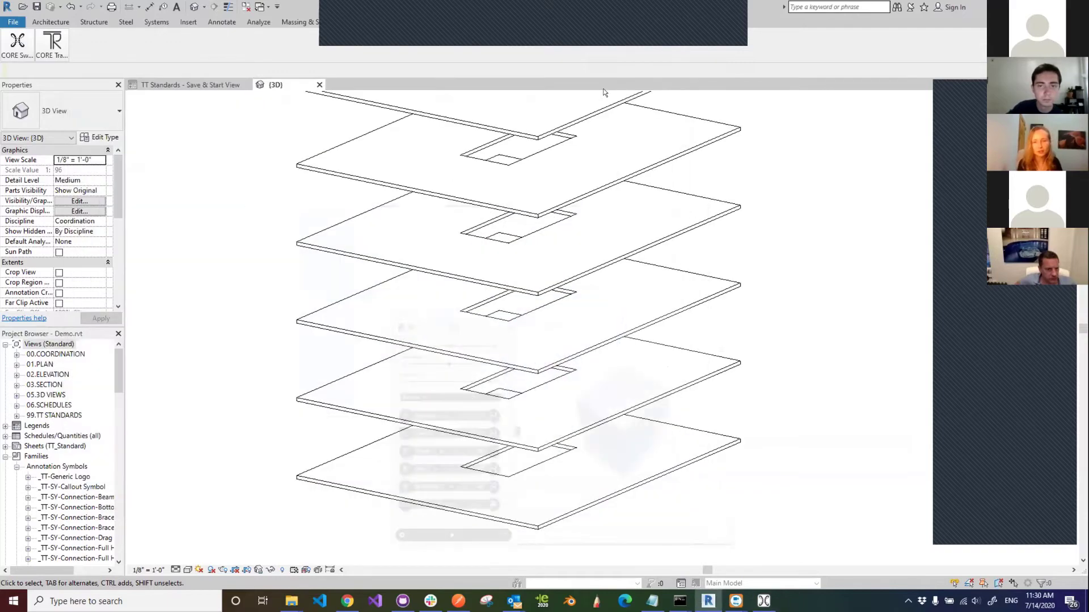
{"action": "scroll", "coordinate": [562, 302], "scroll_direction": "down", "scroll_amount": 5}
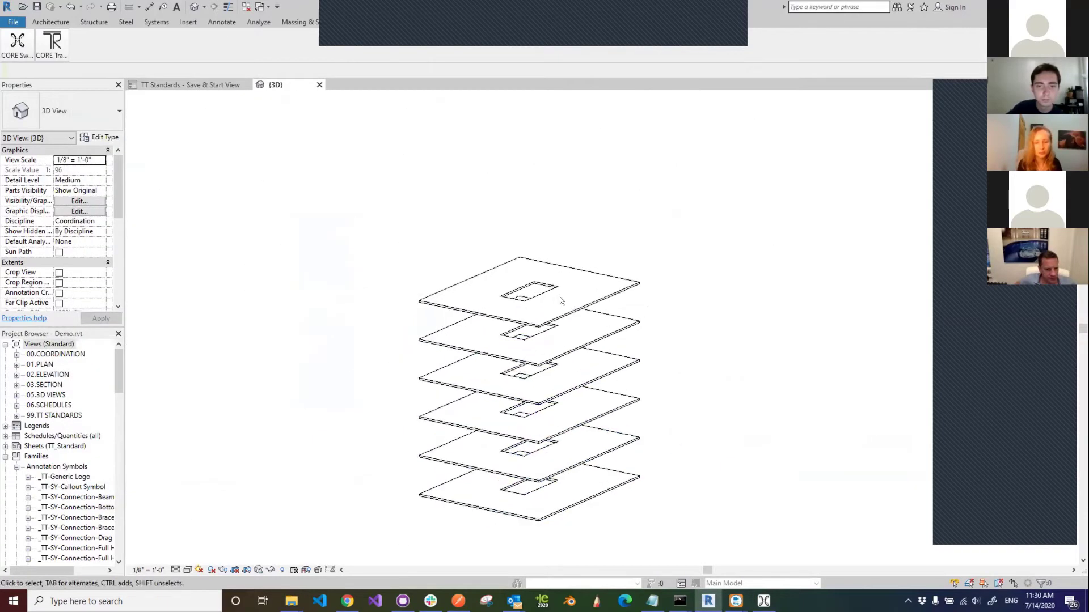
{"action": "left_click", "coordinate": [596, 300]}
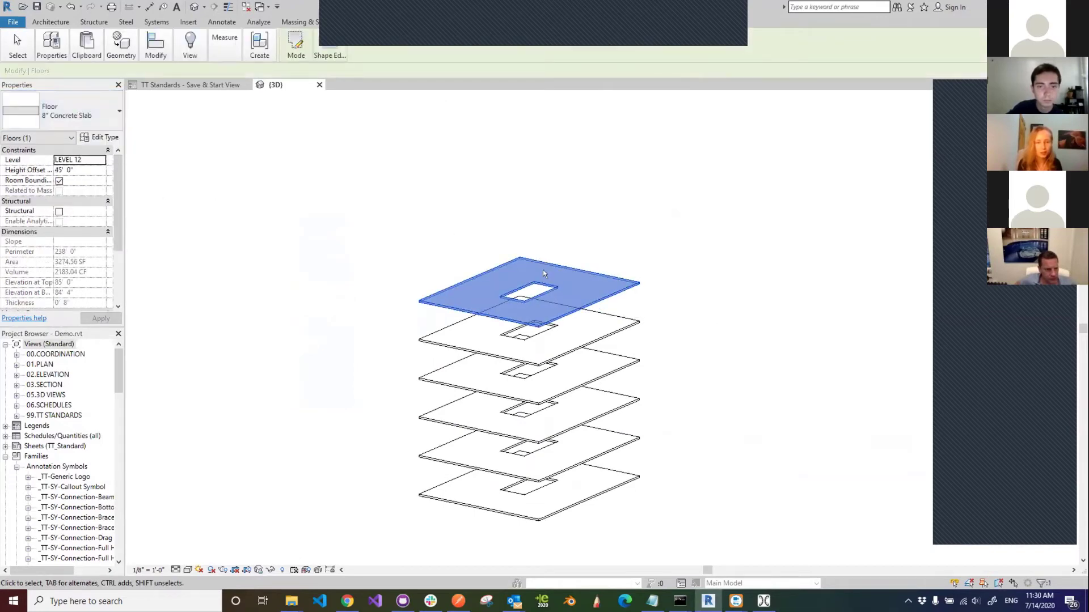
{"action": "left_click", "coordinate": [576, 250]}
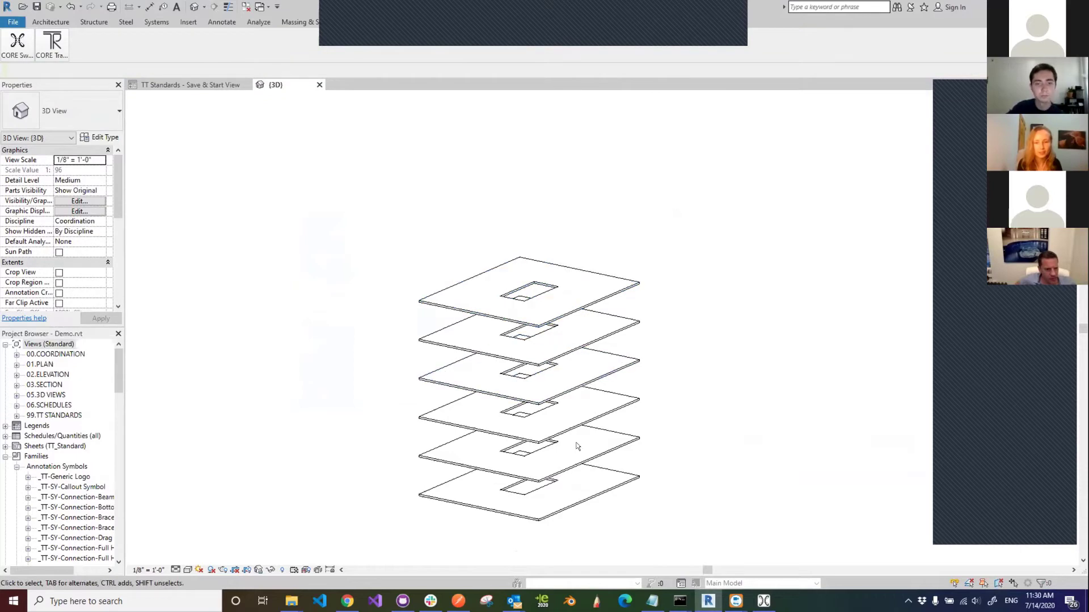
- Back in Swarm, orbit the preview and inspect a slab element's attributes
{"action": "left_click", "coordinate": [764, 601]}
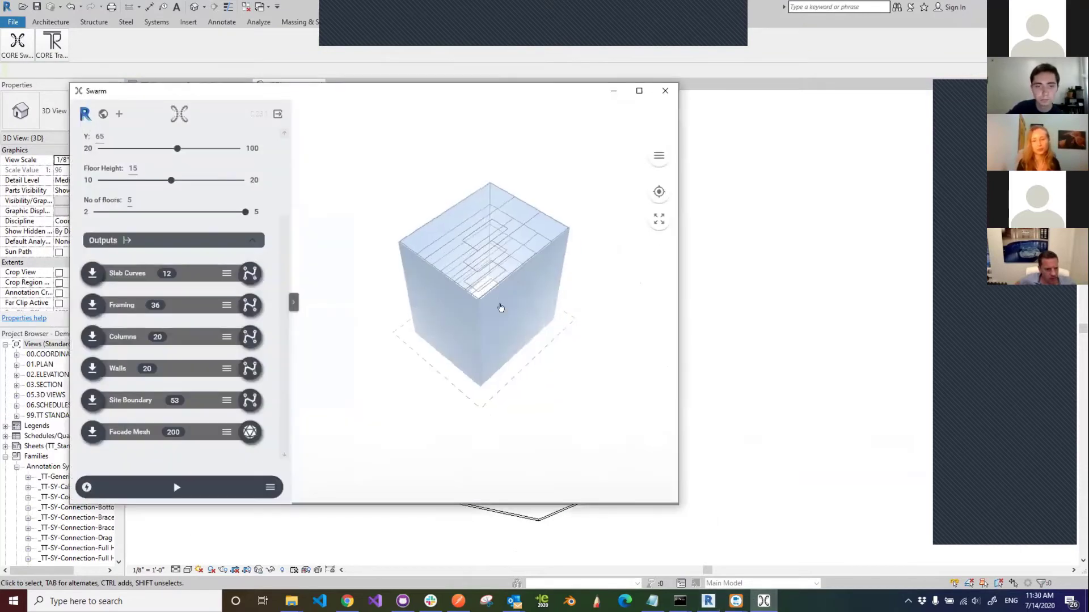
{"action": "scroll", "coordinate": [509, 207], "scroll_direction": "up", "scroll_amount": 3}
{"action": "left_click_drag", "start_coordinate": [509, 207], "coordinate": [527, 155]}
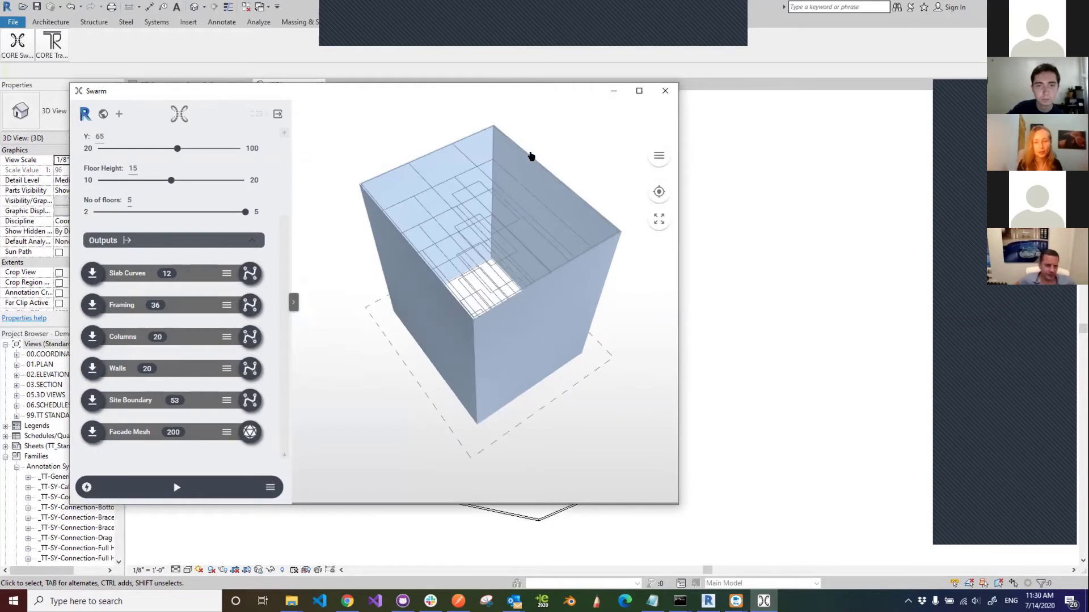
{"action": "left_click", "coordinate": [530, 155]}
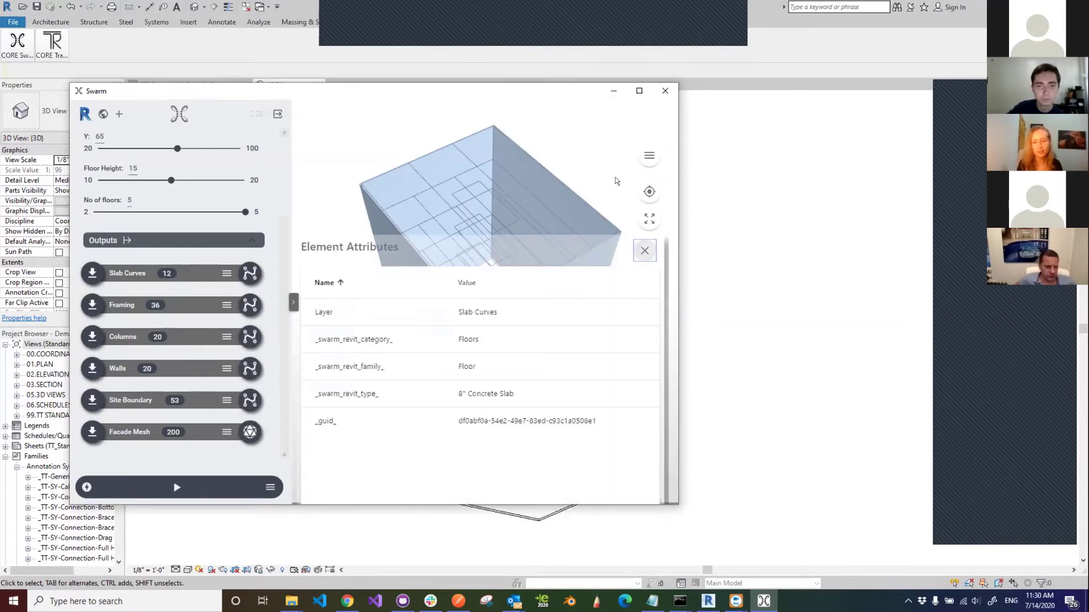
{"action": "left_click", "coordinate": [617, 180]}
{"action": "left_click_drag", "start_coordinate": [606, 339], "coordinate": [517, 316]}
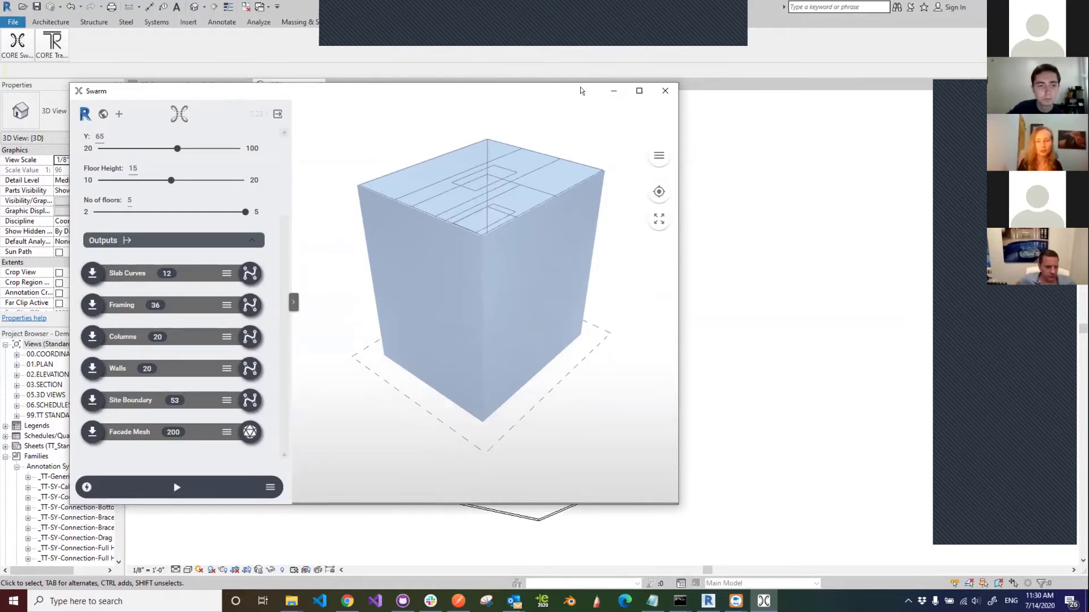
- Check the W18X40 framing and slab curve attributes, then send the Columns output into Revit
{"action": "left_click_drag", "start_coordinate": [581, 91], "coordinate": [562, 95]}
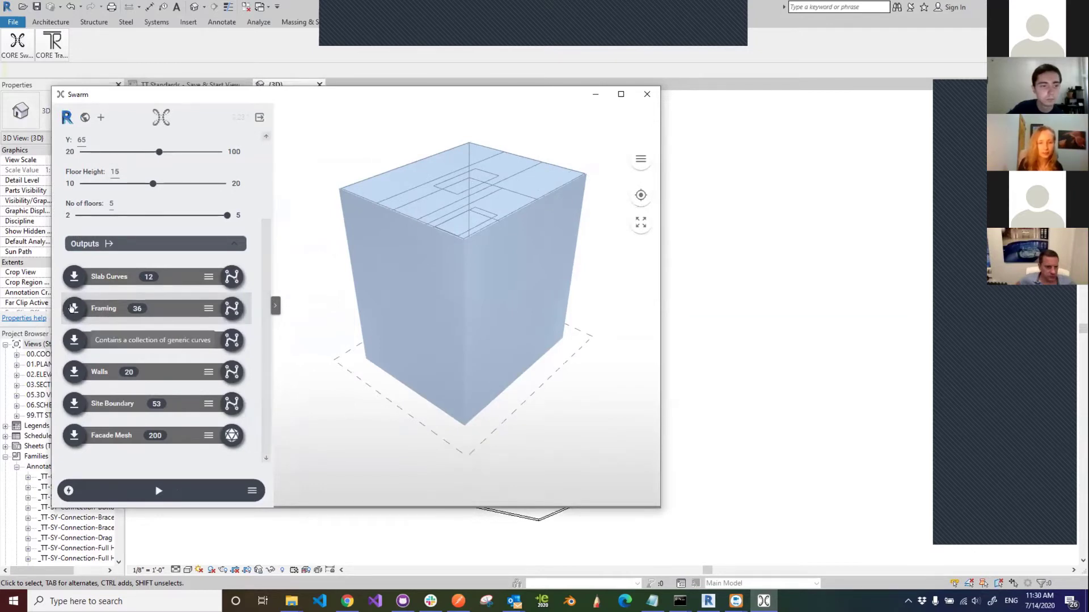
{"action": "left_click", "coordinate": [443, 209]}
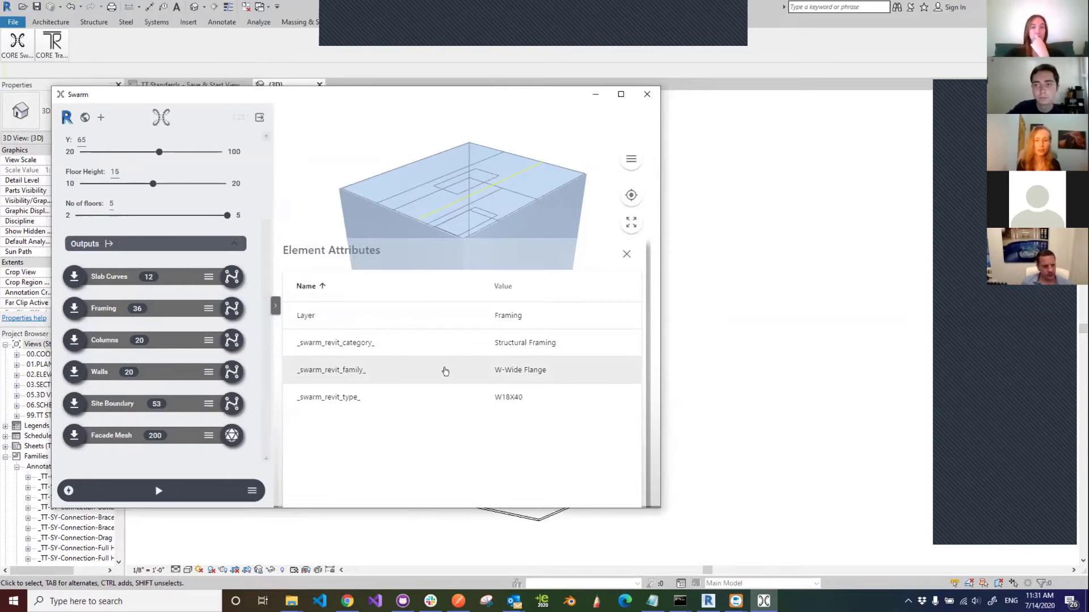
{"action": "left_click", "coordinate": [372, 140]}
{"action": "left_click", "coordinate": [451, 190]}
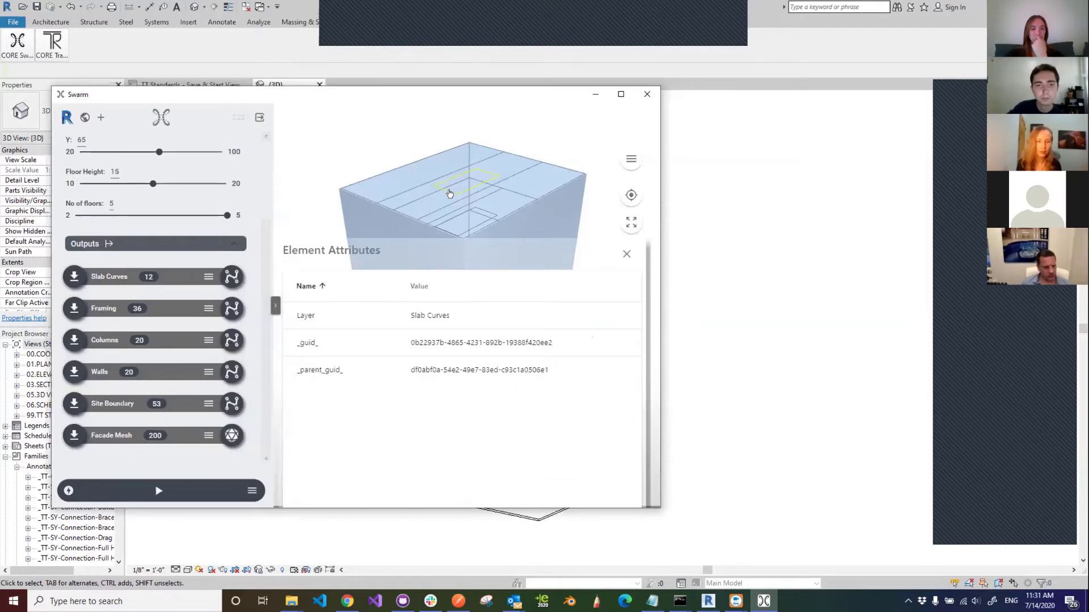
{"action": "left_click", "coordinate": [388, 132]}
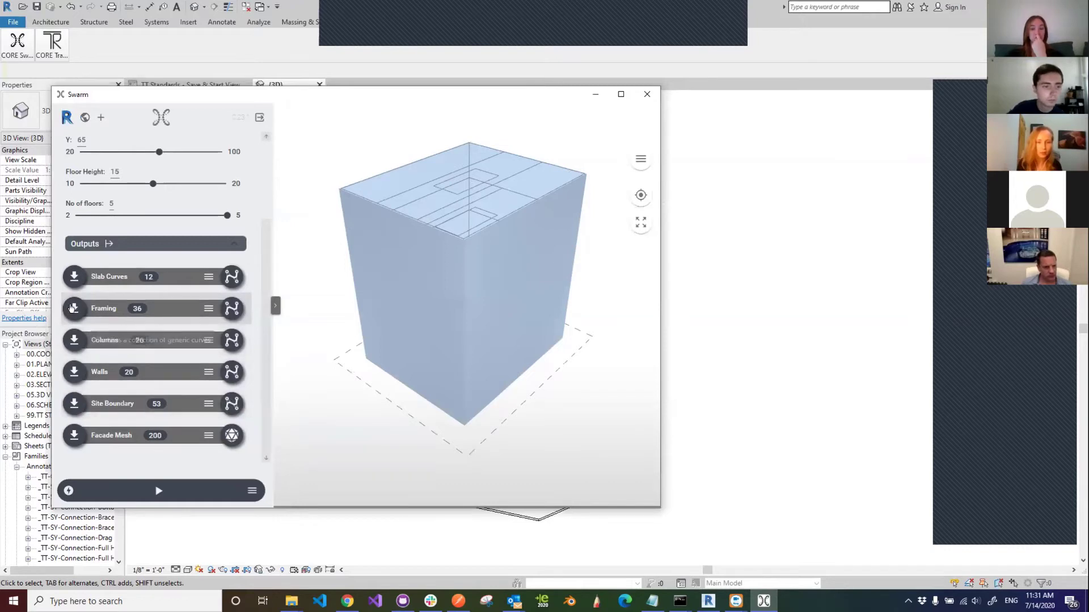
{"action": "left_click", "coordinate": [73, 339]}
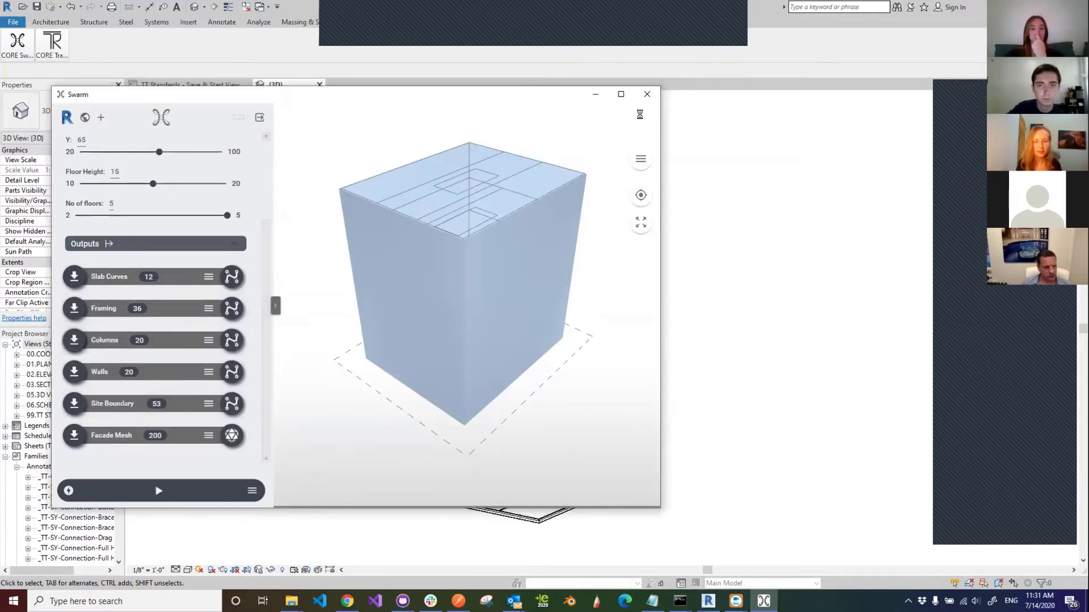
- In Revit, dismiss the column warnings and orbit to a near-front view
{"action": "left_click", "coordinate": [587, 98]}
{"action": "left_click", "coordinate": [584, 338]}
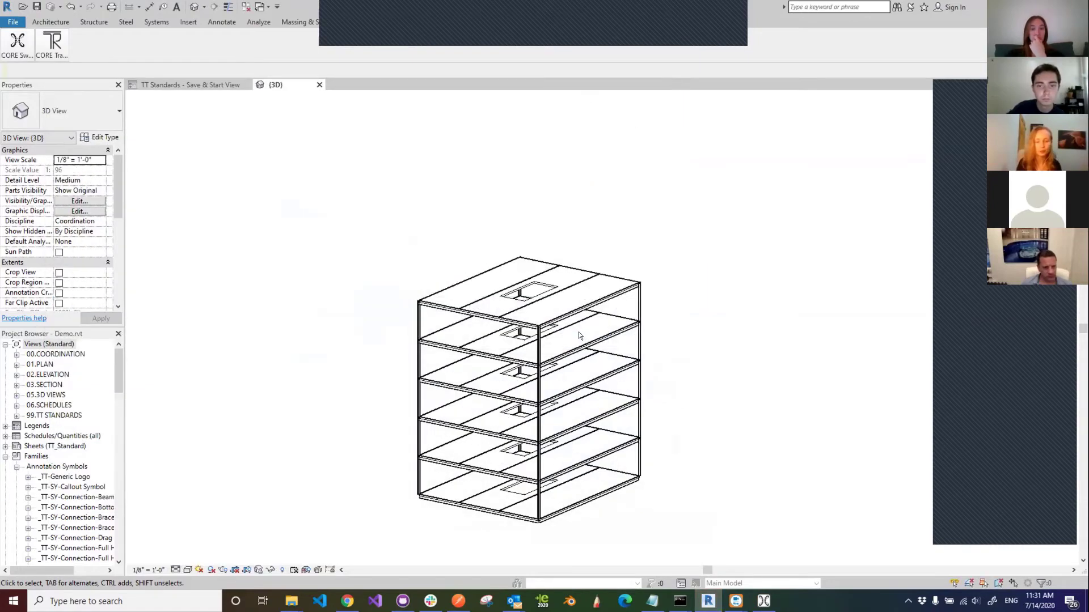
{"action": "scroll", "coordinate": [584, 377], "scroll_direction": "up", "scroll_amount": 3}
{"action": "middle_click_drag", "start_coordinate": [590, 380], "coordinate": [427, 357], "text": "shift"}
- Check a W14X26 column and a W18X40 beam, then bring Swarm back to front
{"action": "left_click", "coordinate": [325, 211]}
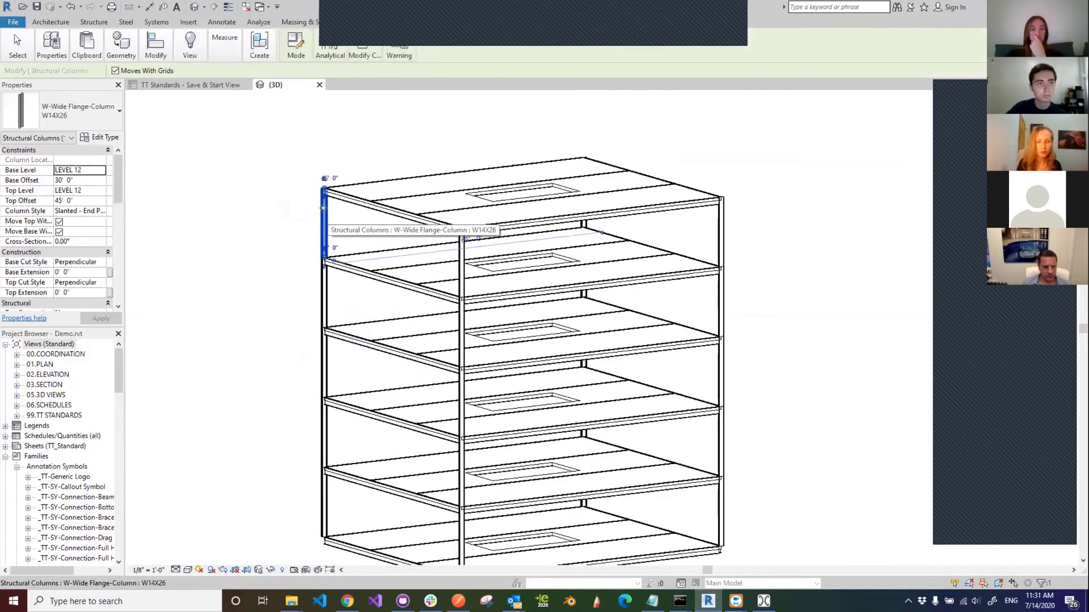
{"action": "left_click", "coordinate": [386, 212]}
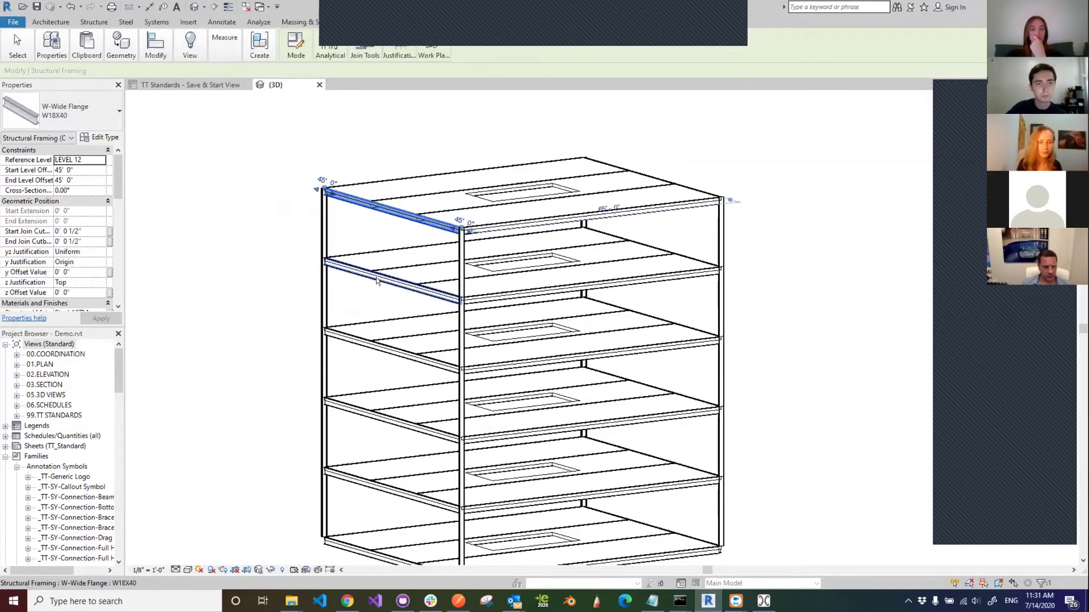
{"action": "left_click", "coordinate": [251, 245]}
{"action": "scroll", "coordinate": [530, 309], "scroll_direction": "down", "scroll_amount": 2}
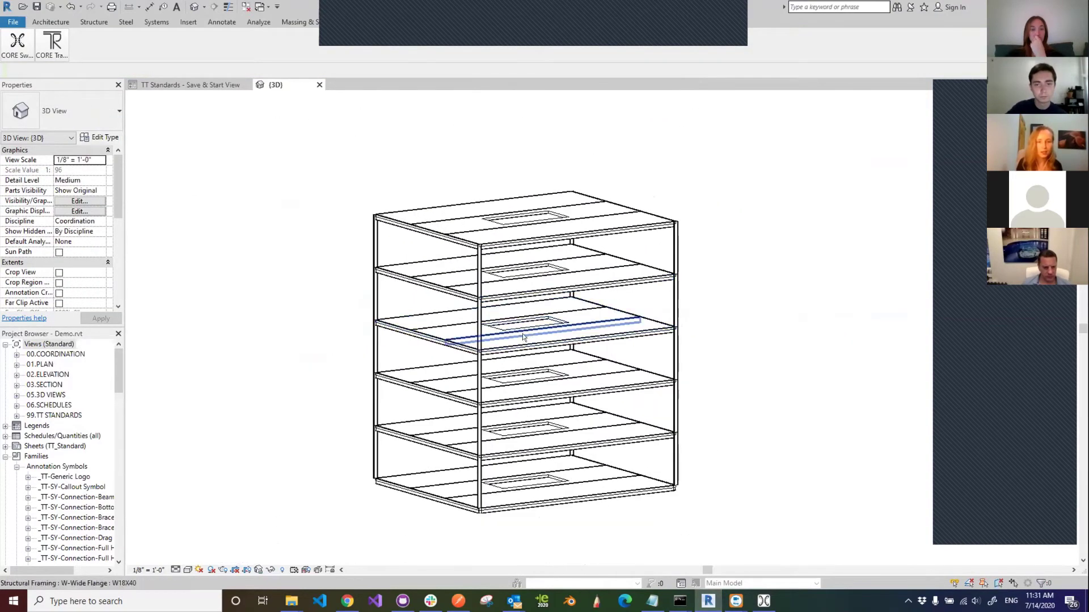
{"action": "middle_click_drag", "start_coordinate": [522, 337], "coordinate": [573, 391], "text": "shift"}
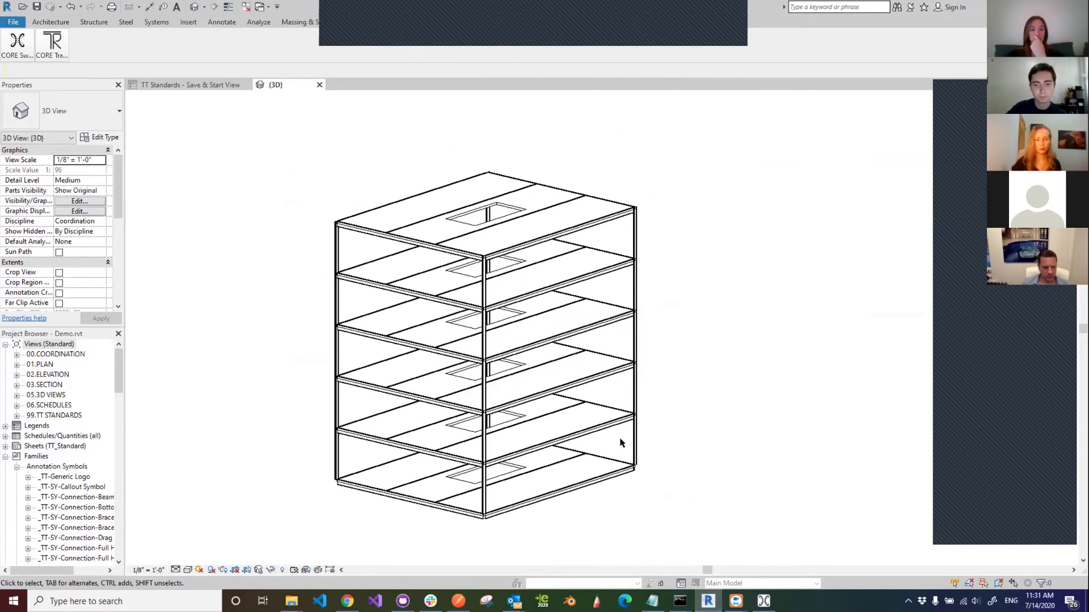
{"action": "left_click", "coordinate": [764, 601]}
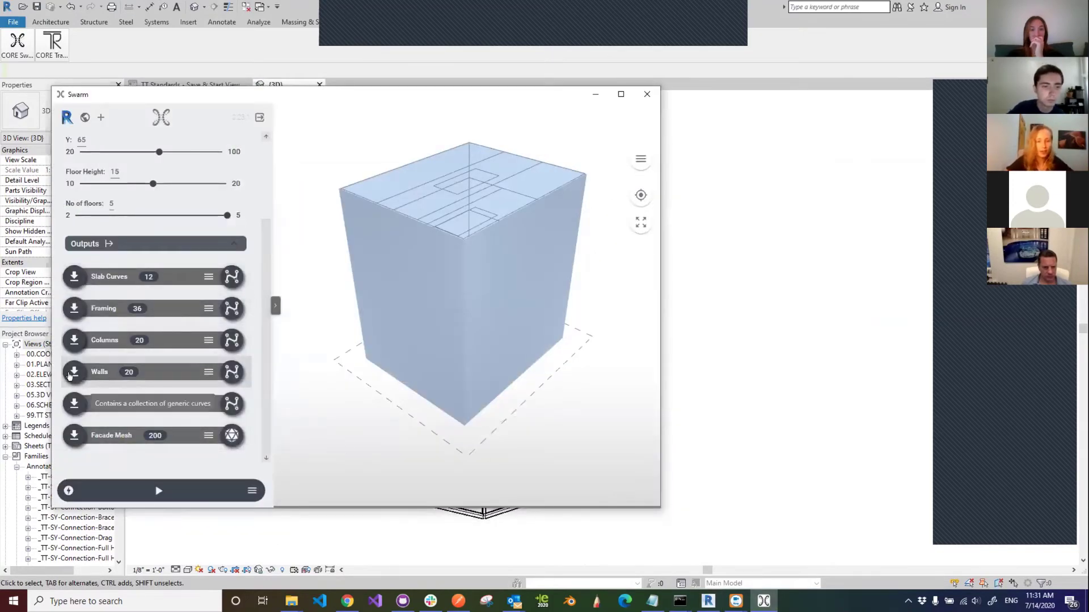
- Inspect a slab curve's attributes, open the Visualization Options layer list, and widen the window
{"action": "left_click", "coordinate": [486, 173]}
{"action": "left_click", "coordinate": [548, 144]}
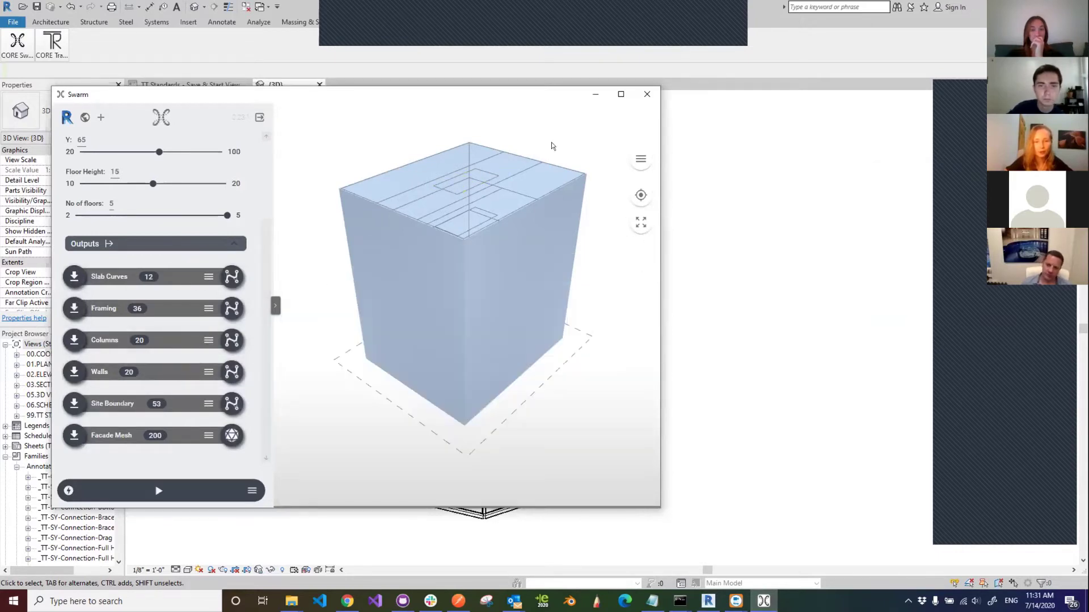
{"action": "left_click", "coordinate": [652, 158]}
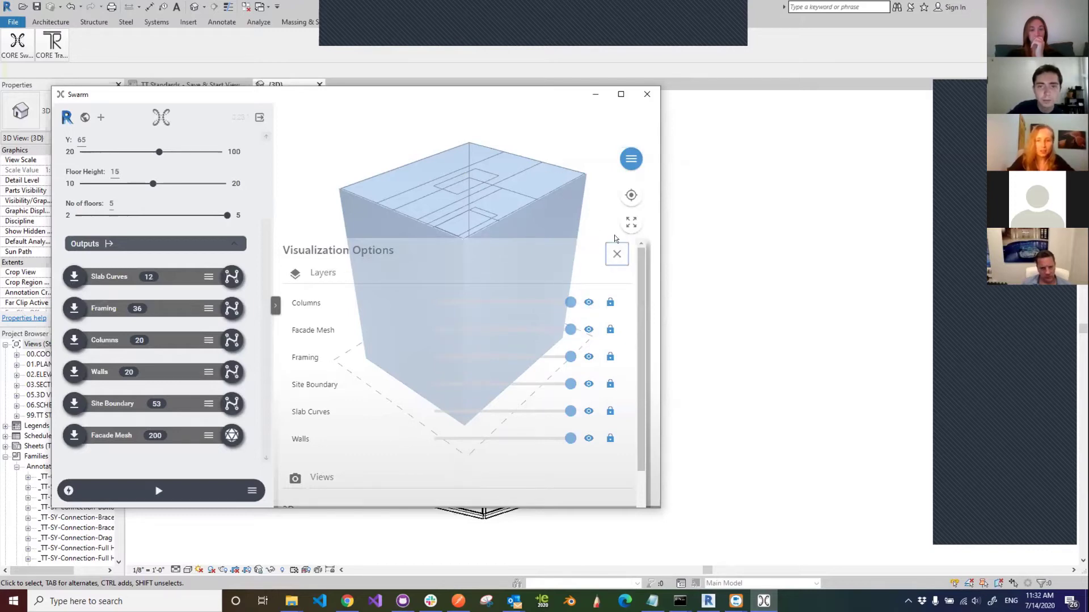
{"action": "scroll", "coordinate": [610, 250], "scroll_direction": "down", "scroll_amount": 3}
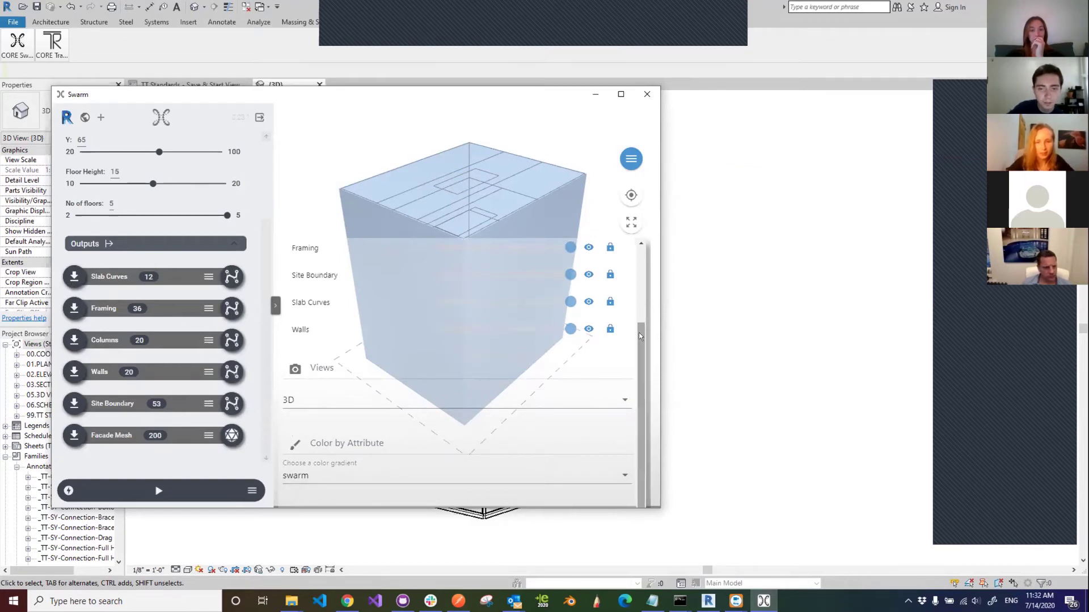
{"action": "left_click_drag", "start_coordinate": [640, 327], "coordinate": [638, 249]}
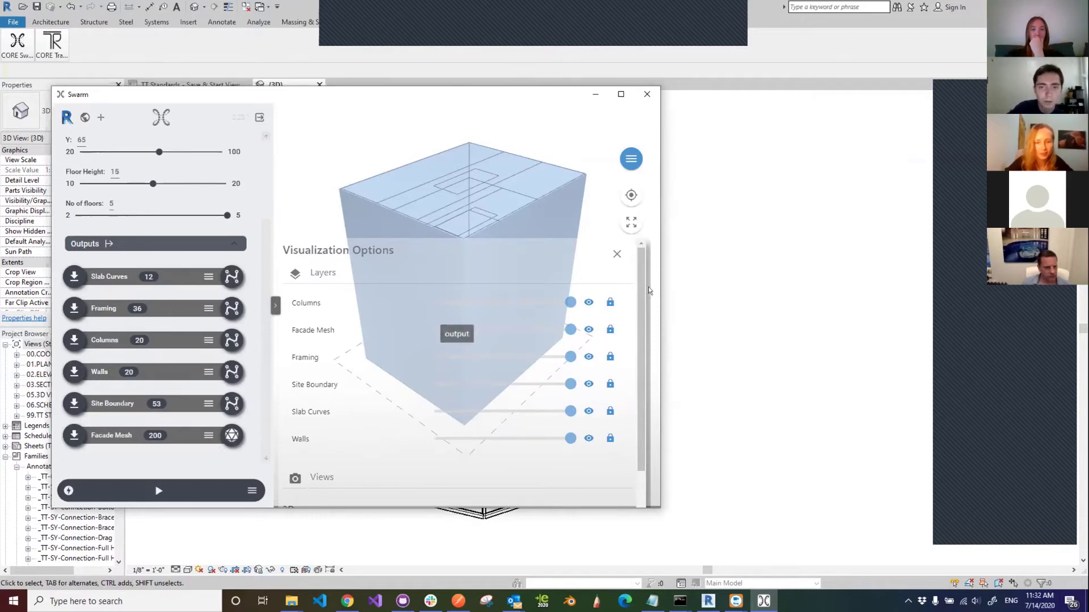
{"action": "left_click_drag", "start_coordinate": [659, 288], "coordinate": [691, 287]}
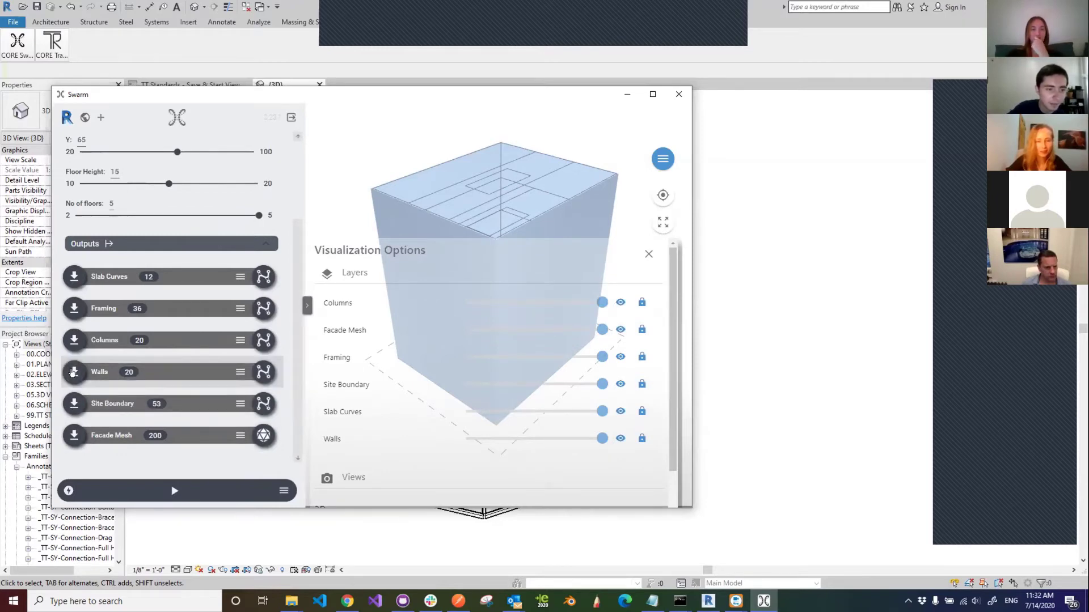
- Send the Walls output into Revit and dismiss the column-bounds warning
{"action": "left_click", "coordinate": [72, 372]}
{"action": "left_click", "coordinate": [624, 94]}
{"action": "left_click", "coordinate": [585, 338]}
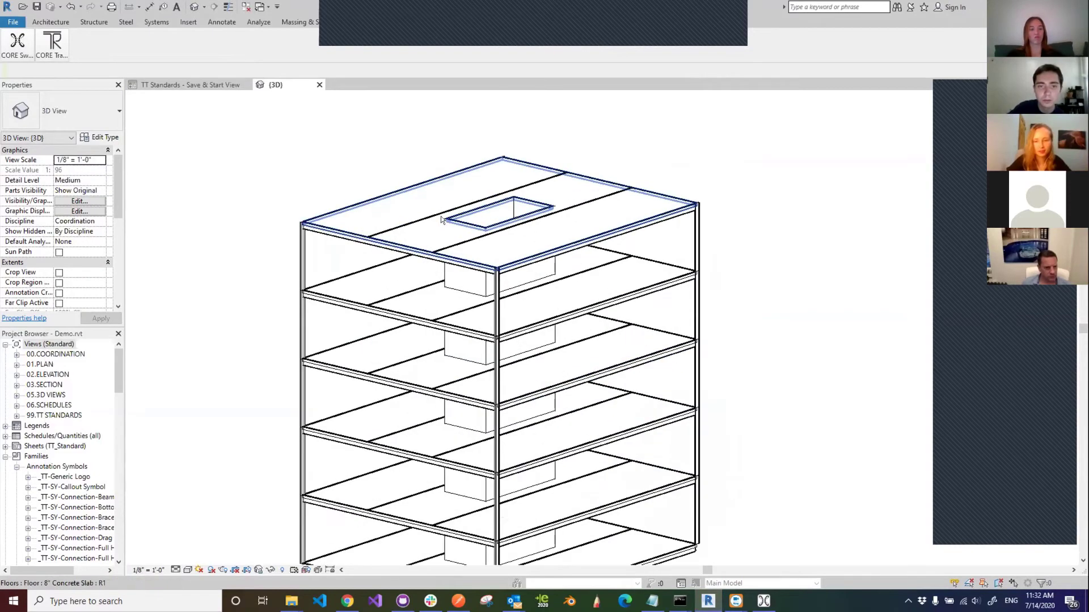
- Check a new 8" concrete wall in Revit, then bring Swarm back over it
{"action": "middle_click_drag", "start_coordinate": [510, 244], "coordinate": [533, 237], "text": "shift"}
{"action": "left_click", "coordinate": [533, 238]}
{"action": "middle_click_drag", "start_coordinate": [708, 228], "coordinate": [615, 256], "text": "shift"}
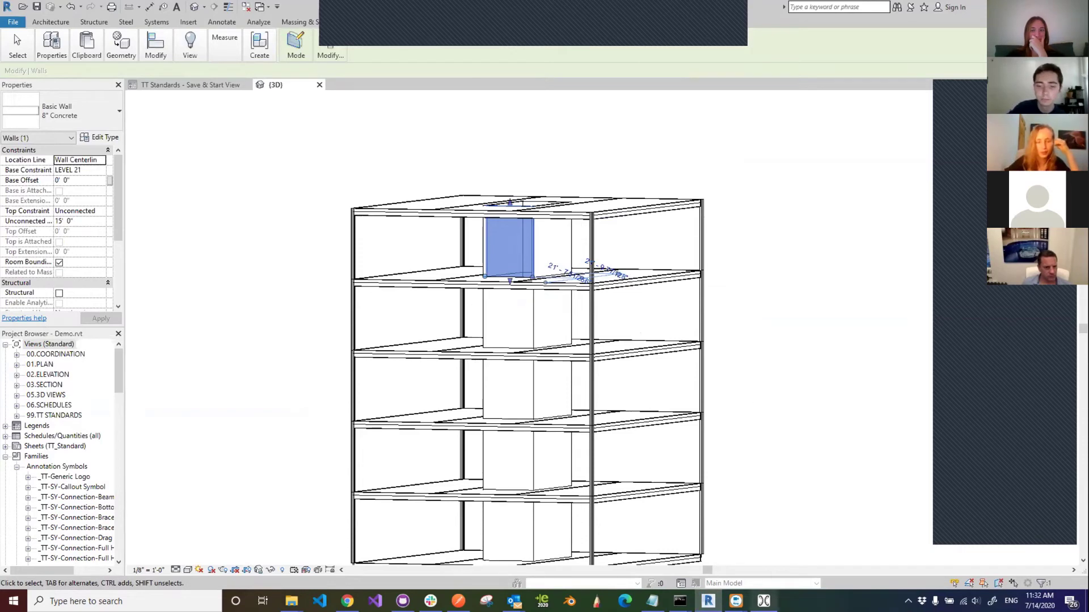
{"action": "mouse_move", "coordinate": [763, 601]}
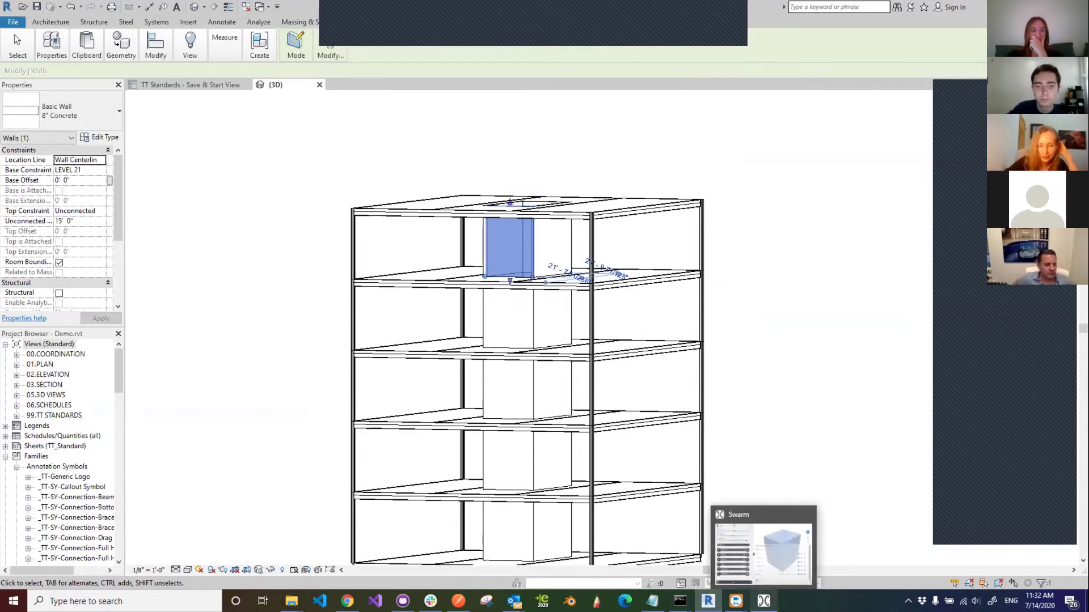
{"action": "left_click", "coordinate": [763, 601]}
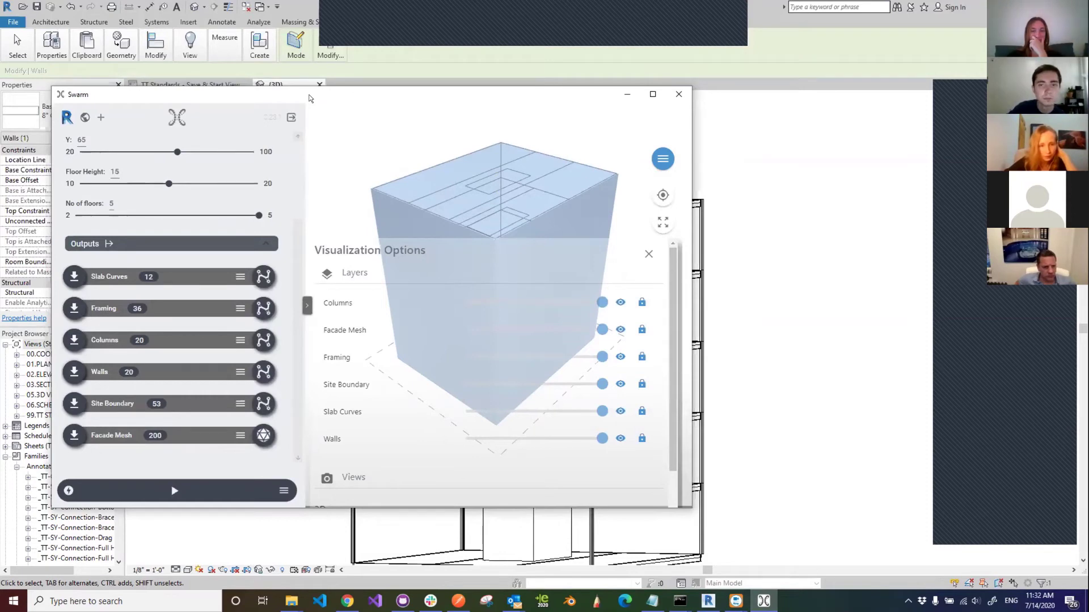
- Reposition Swarm, close Visualization Options, orbit to the top, and inspect a slab curve
{"action": "left_click_drag", "start_coordinate": [310, 98], "coordinate": [304, 126]}
{"action": "left_click", "coordinate": [656, 186]}
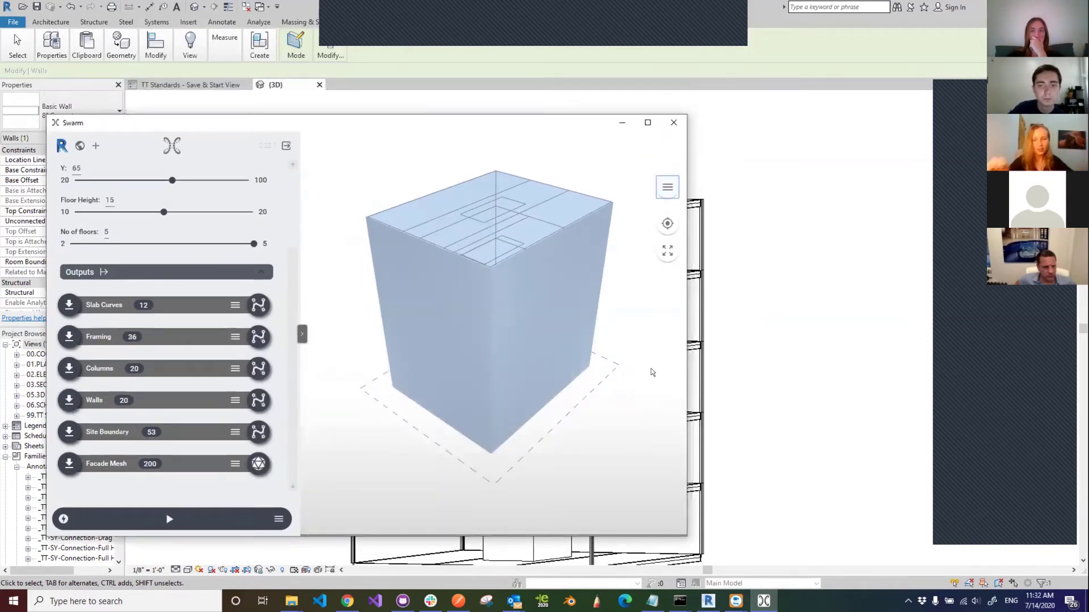
{"action": "left_click_drag", "start_coordinate": [573, 238], "coordinate": [526, 234]}
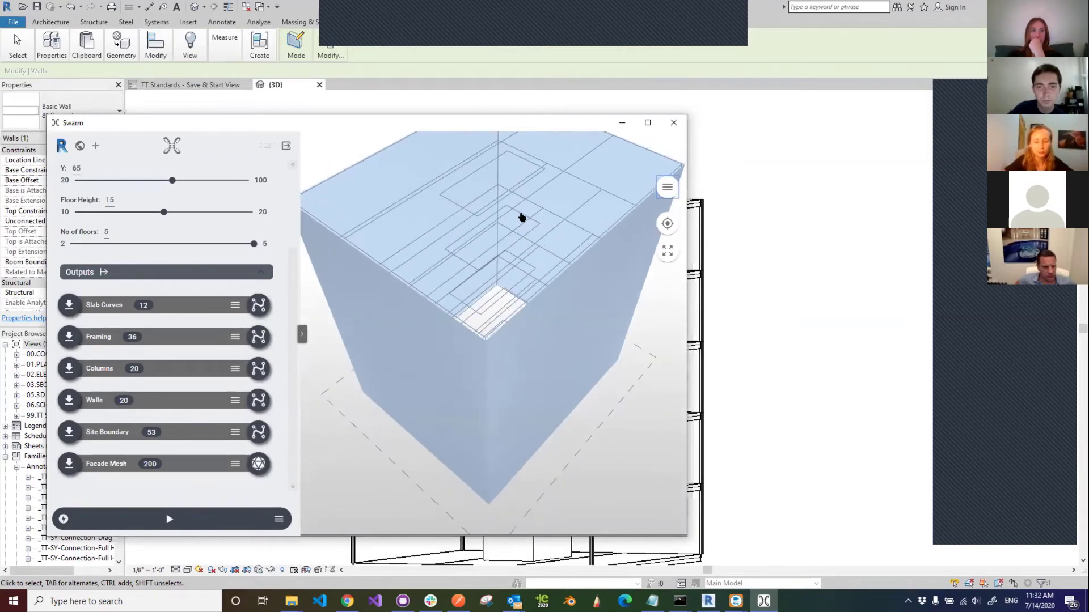
{"action": "left_click", "coordinate": [521, 217]}
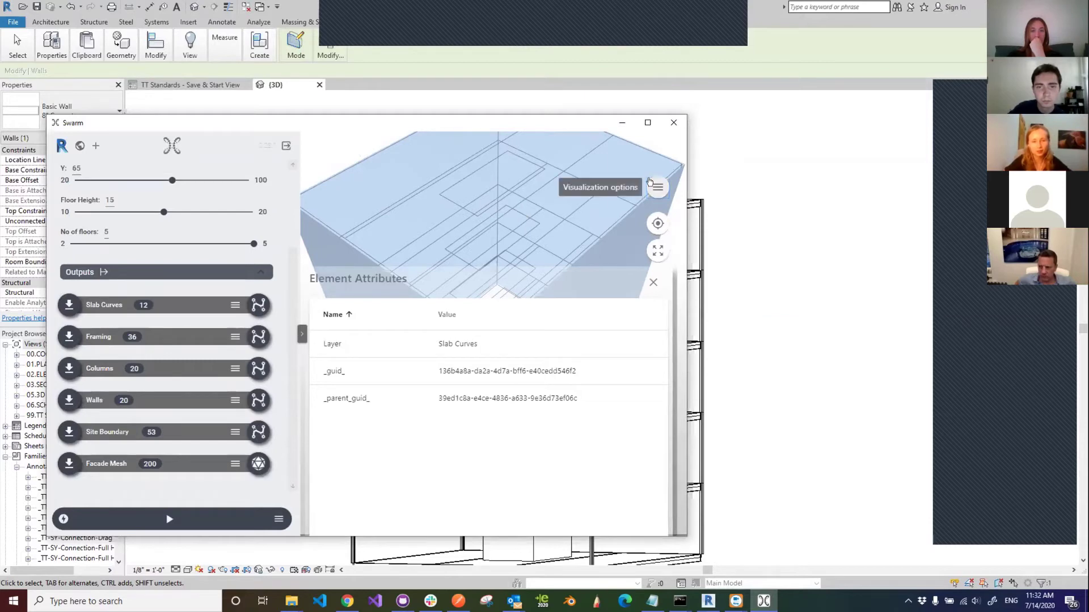
- Reopen and close the layer Visualization Options to review the 3-floor result
{"action": "left_click", "coordinate": [659, 183]}
{"action": "left_click", "coordinate": [661, 178]}
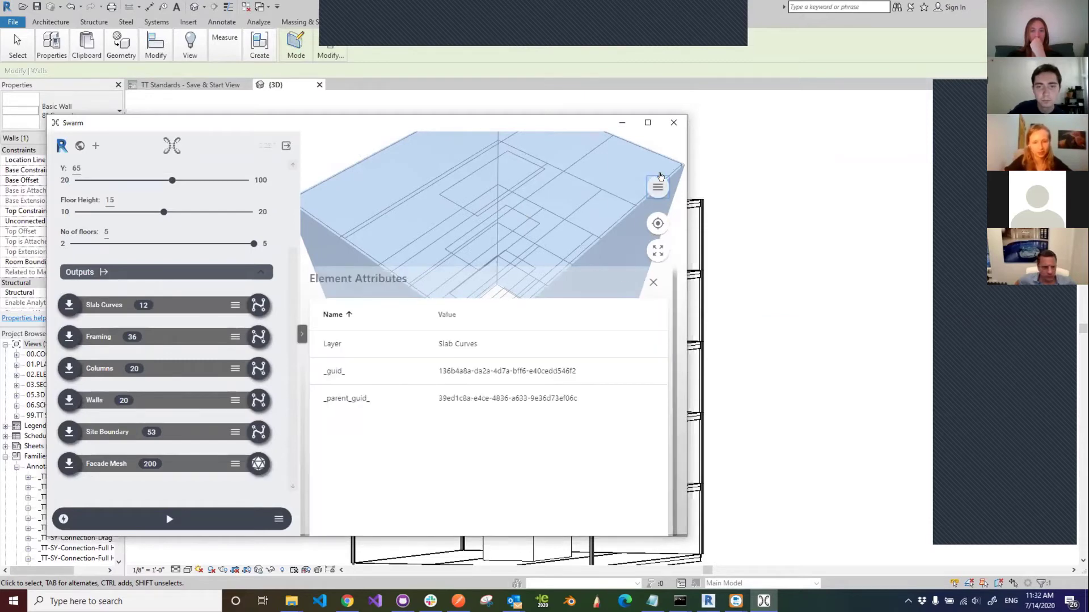
{"action": "left_click", "coordinate": [660, 177]}
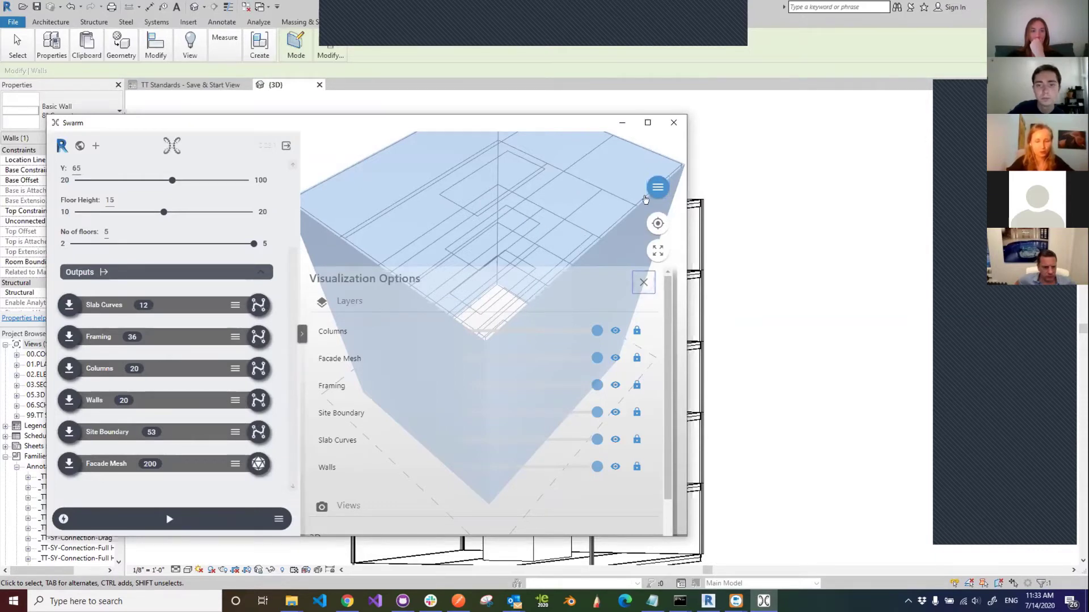
{"action": "left_click", "coordinate": [653, 190]}
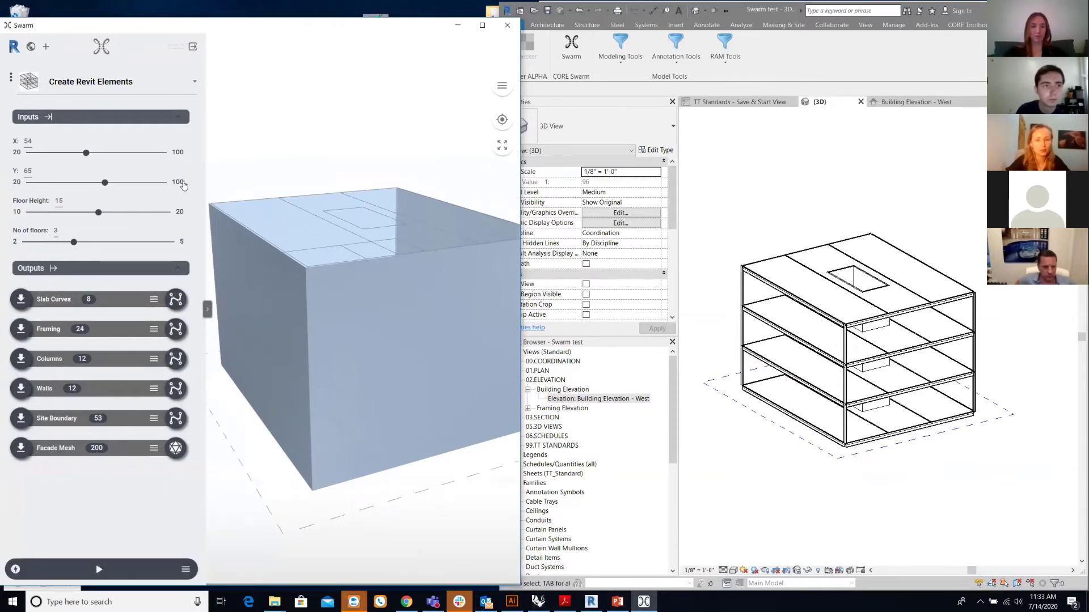
- Open Update Revit Parameters (Unconnected Height 36) and orbit the Swarm preview and Revit model
{"action": "left_click", "coordinate": [101, 48]}
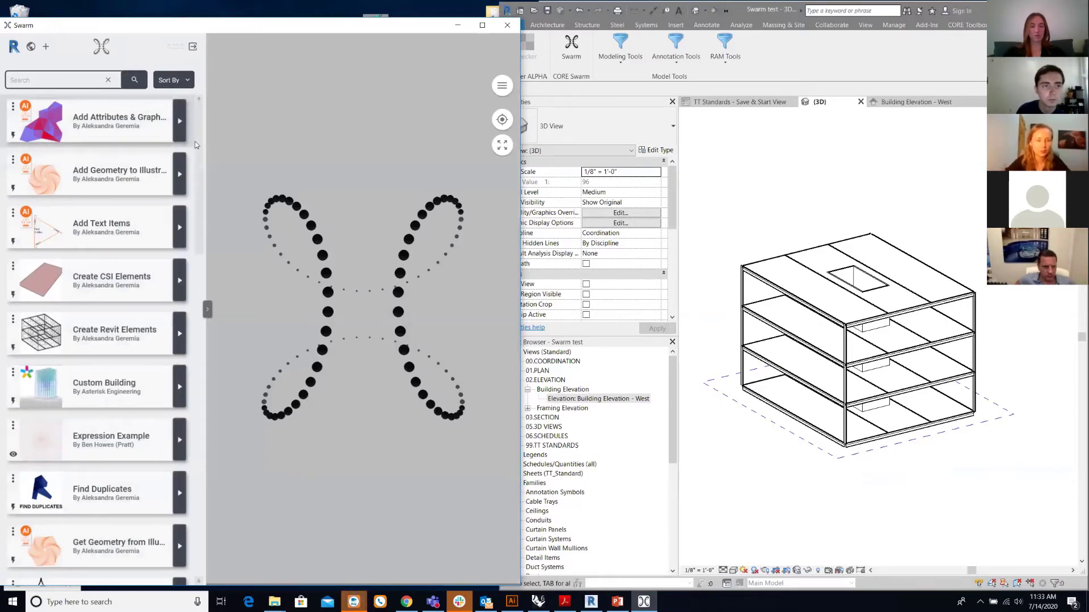
{"action": "left_click_drag", "start_coordinate": [198, 180], "coordinate": [193, 480]}
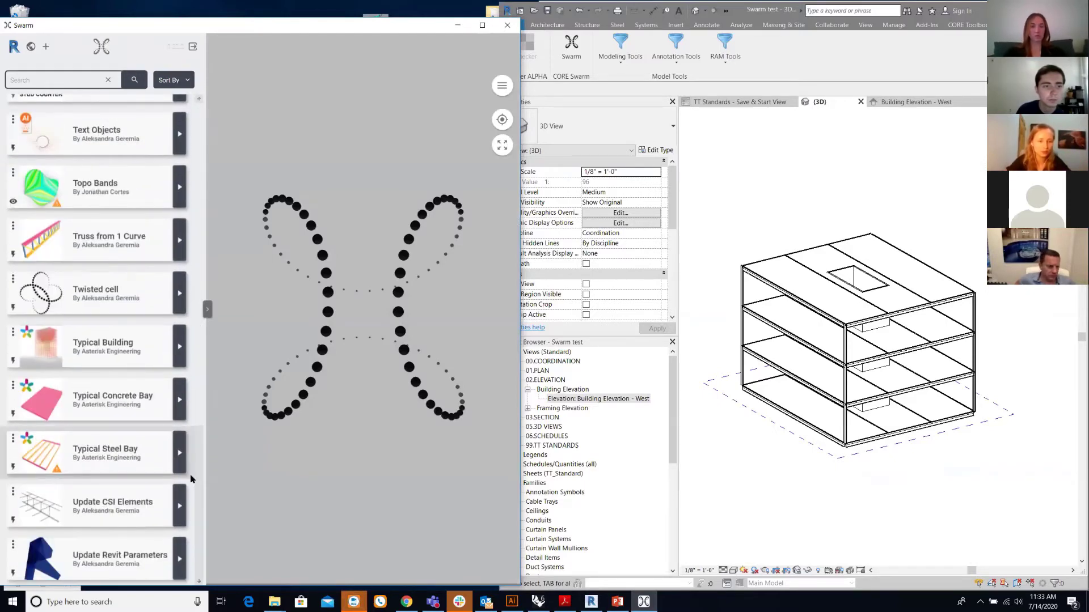
{"action": "left_click", "coordinate": [102, 554]}
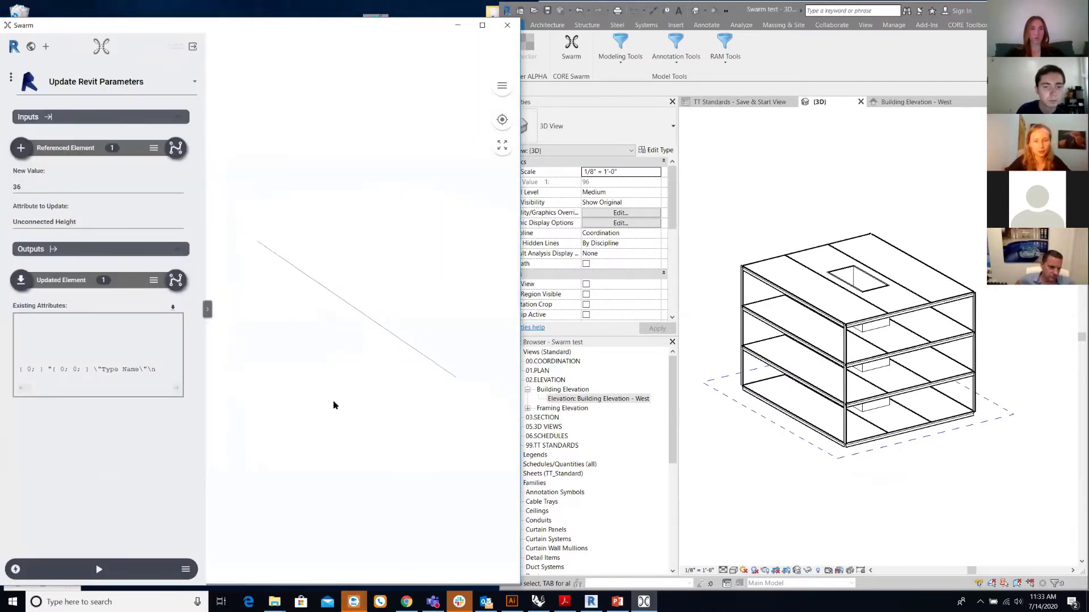
{"action": "mouse_move", "coordinate": [334, 405]}
{"action": "left_mouse_down"}
{"action": "mouse_move", "coordinate": [355, 428]}
{"action": "mouse_move", "coordinate": [306, 381]}
{"action": "mouse_move", "coordinate": [306, 413]}
{"action": "mouse_move", "coordinate": [349, 416]}
{"action": "mouse_move", "coordinate": [337, 418]}
{"action": "left_mouse_up"}
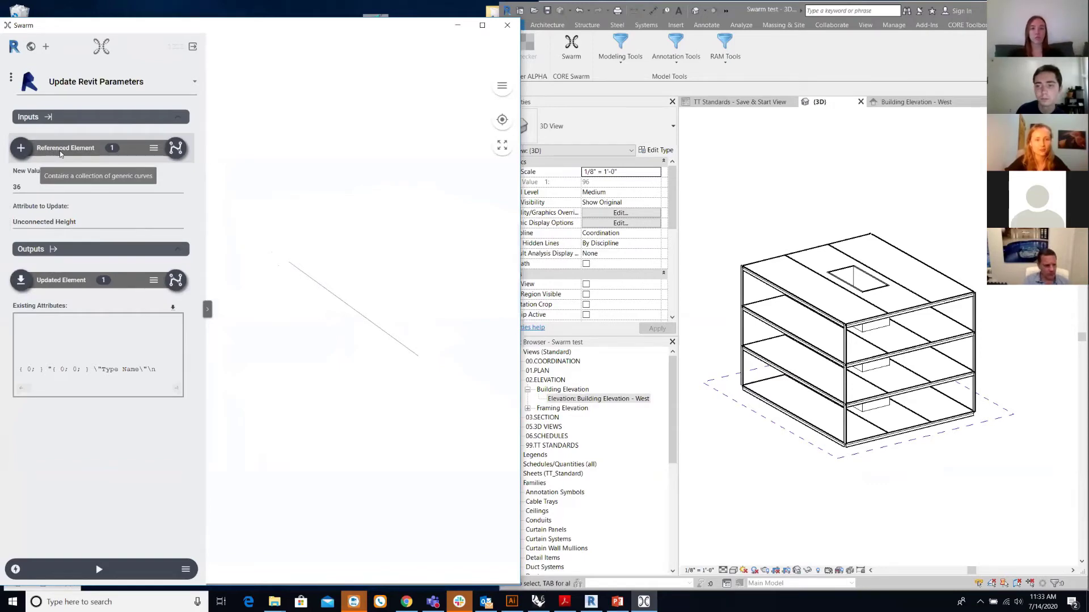
{"action": "middle_click_drag", "start_coordinate": [780, 515], "coordinate": [836, 374], "text": "shift"}
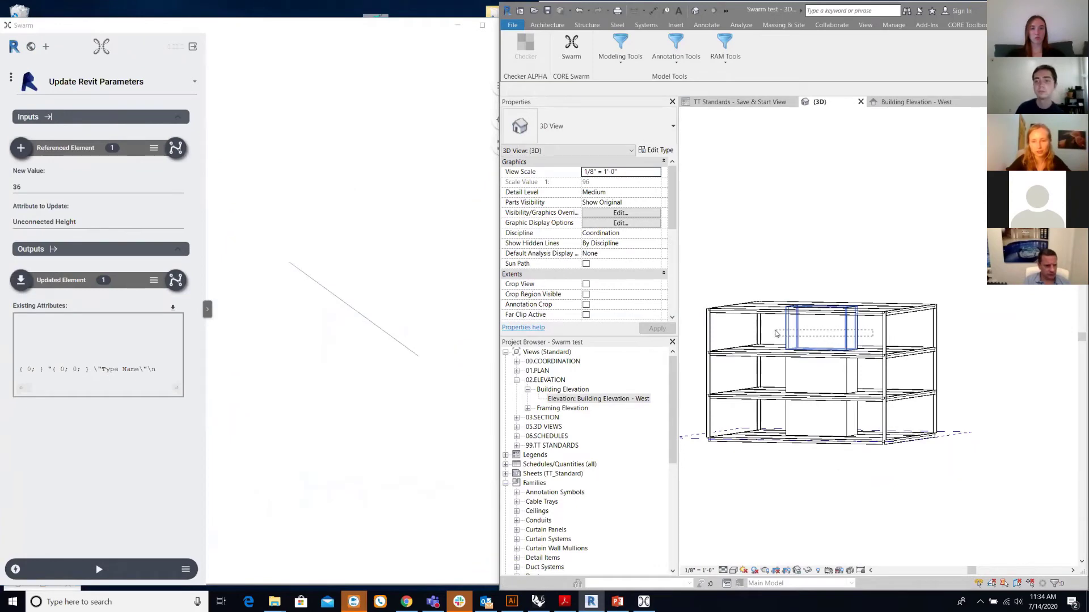
- Reference the four top-floor core-box walls in Update Revit Parameters and set New Value to 25
{"action": "left_click", "coordinate": [776, 334]}
{"action": "middle_click_drag", "start_coordinate": [775, 334], "coordinate": [671, 270], "text": "shift"}
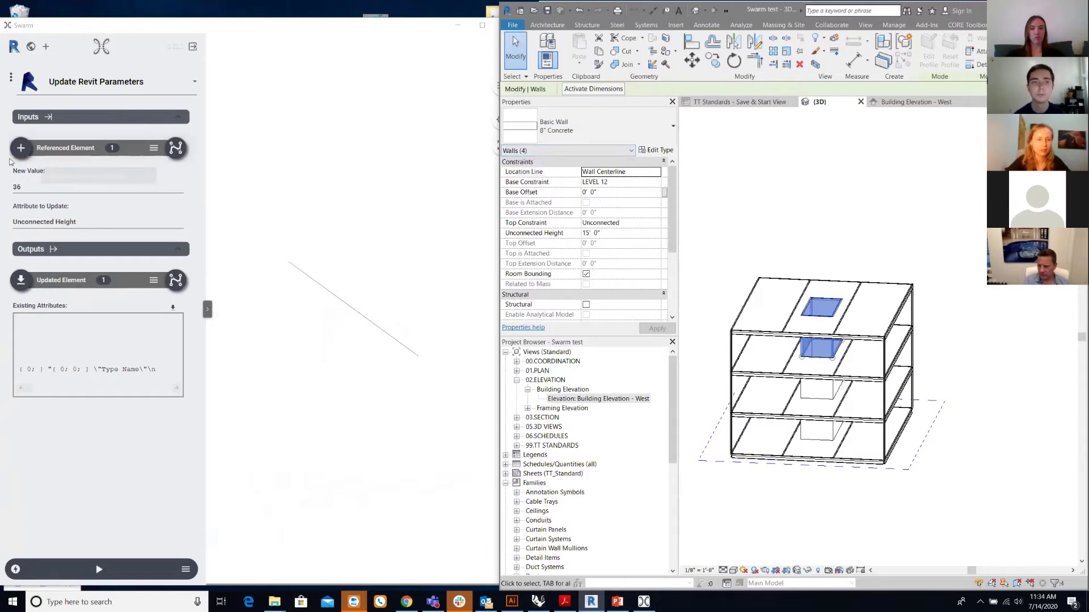
{"action": "left_click", "coordinate": [21, 148]}
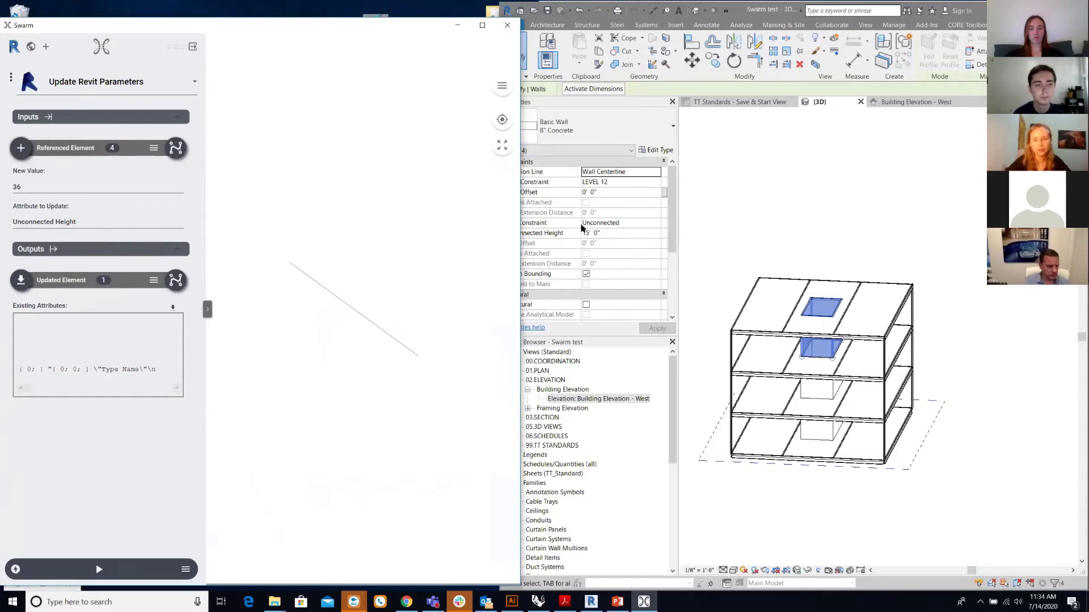
{"action": "left_click", "coordinate": [680, 224]}
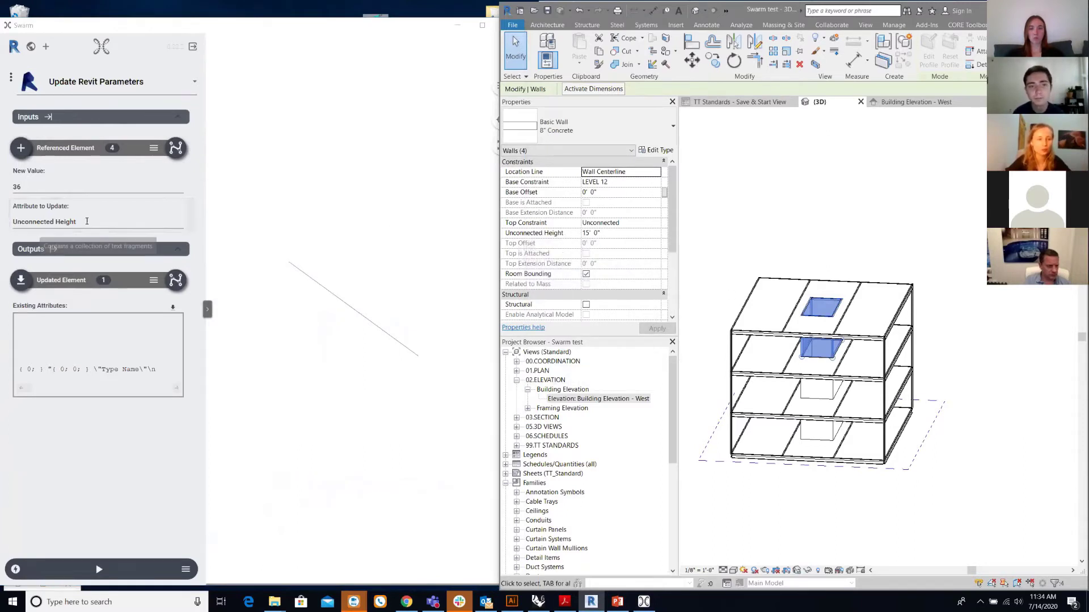
{"action": "left_click", "coordinate": [24, 187]}
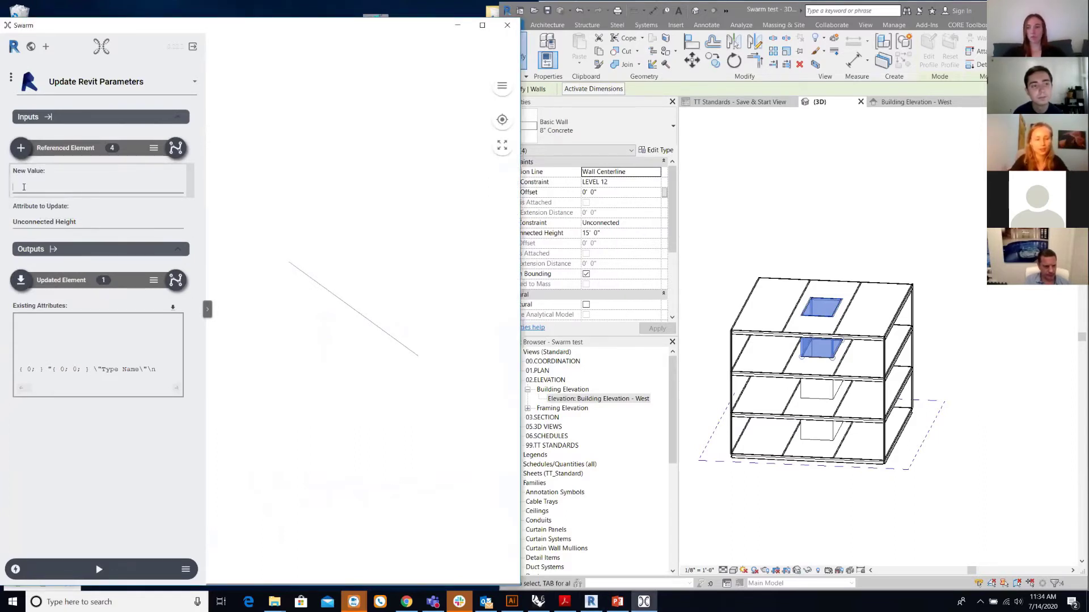
- Confirm the value 25, run the wall-height update, and zoom the preview to the four walls
{"action": "left_click", "coordinate": [71, 205]}
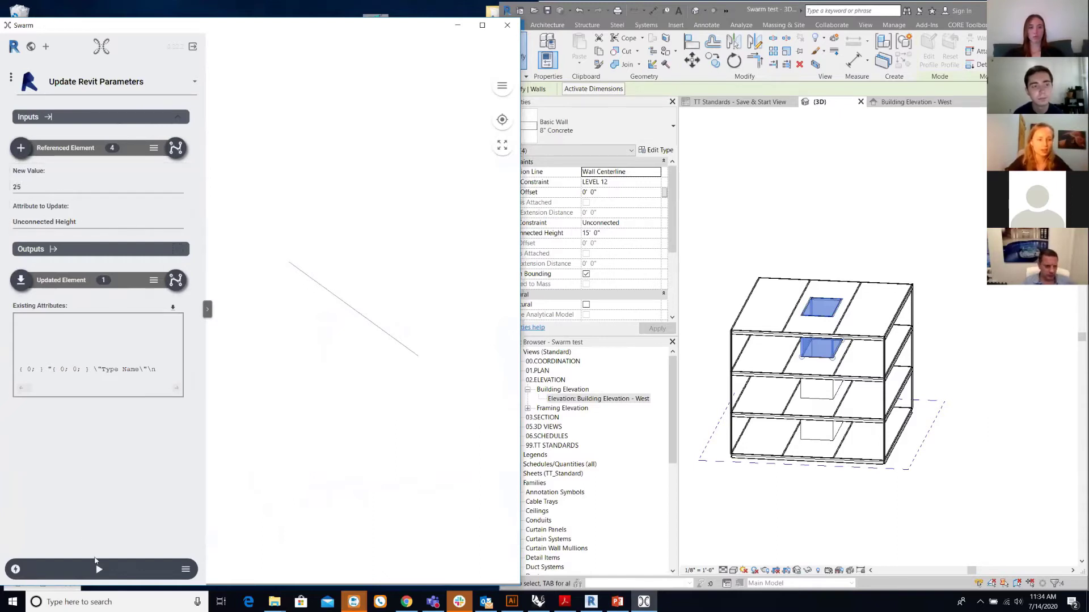
{"action": "left_click", "coordinate": [99, 568]}
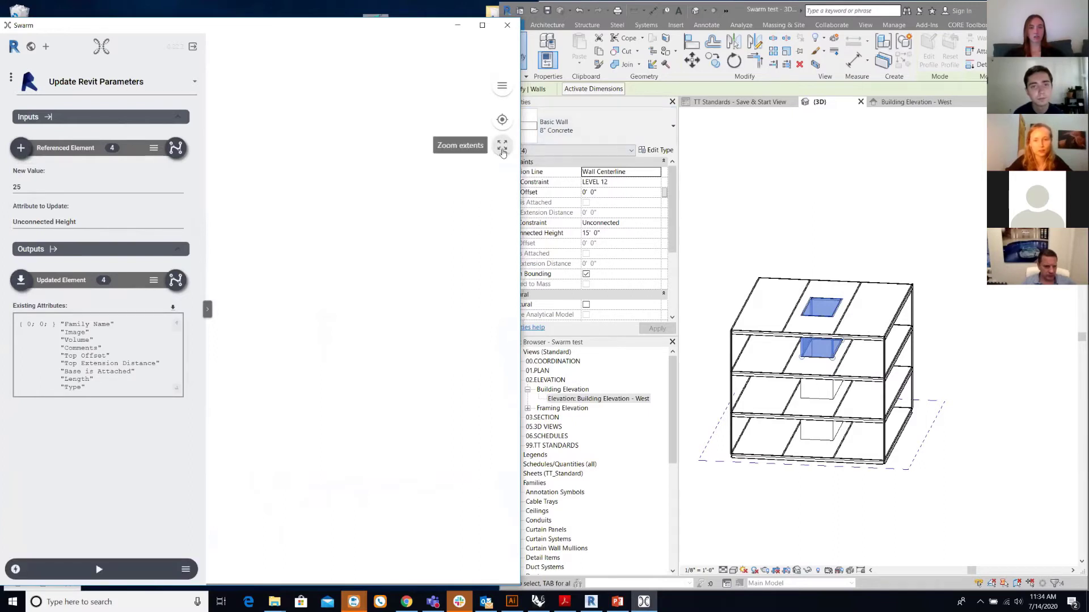
{"action": "left_click", "coordinate": [503, 148]}
{"action": "left_click_drag", "start_coordinate": [334, 362], "coordinate": [341, 340]}
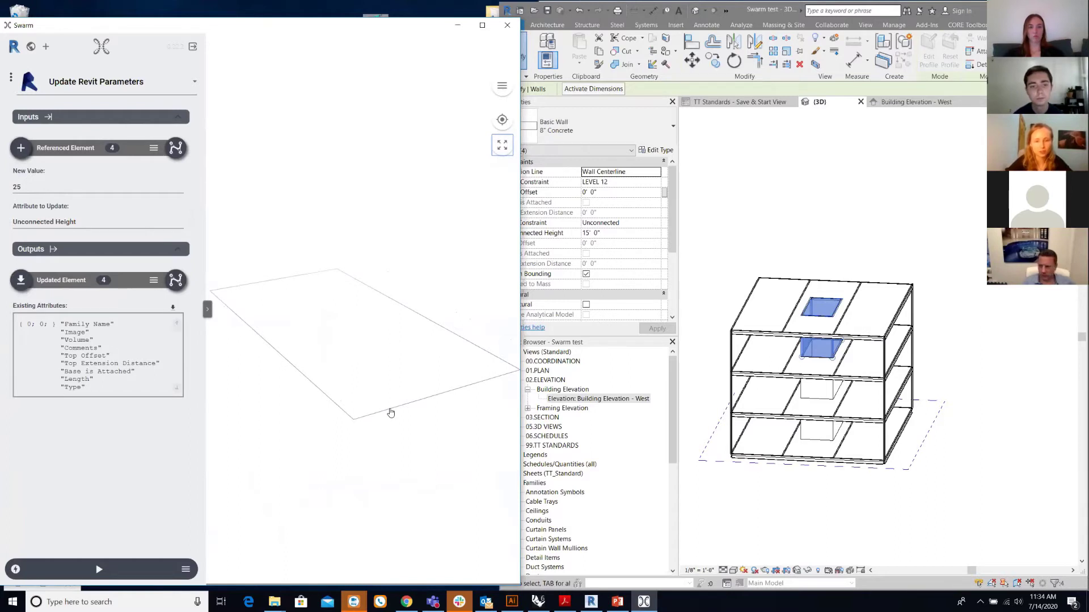
- Review the Element Attributes of an updated Basic Wall 8" Concrete wall, then close the list
{"action": "left_click", "coordinate": [389, 416]}
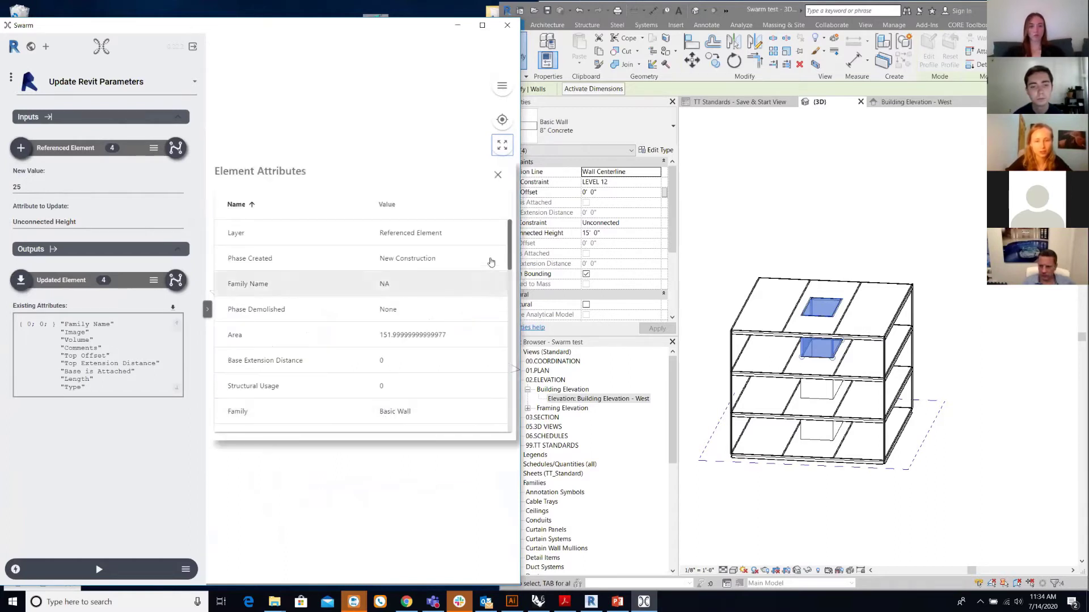
{"action": "left_click_drag", "start_coordinate": [511, 252], "coordinate": [509, 275]}
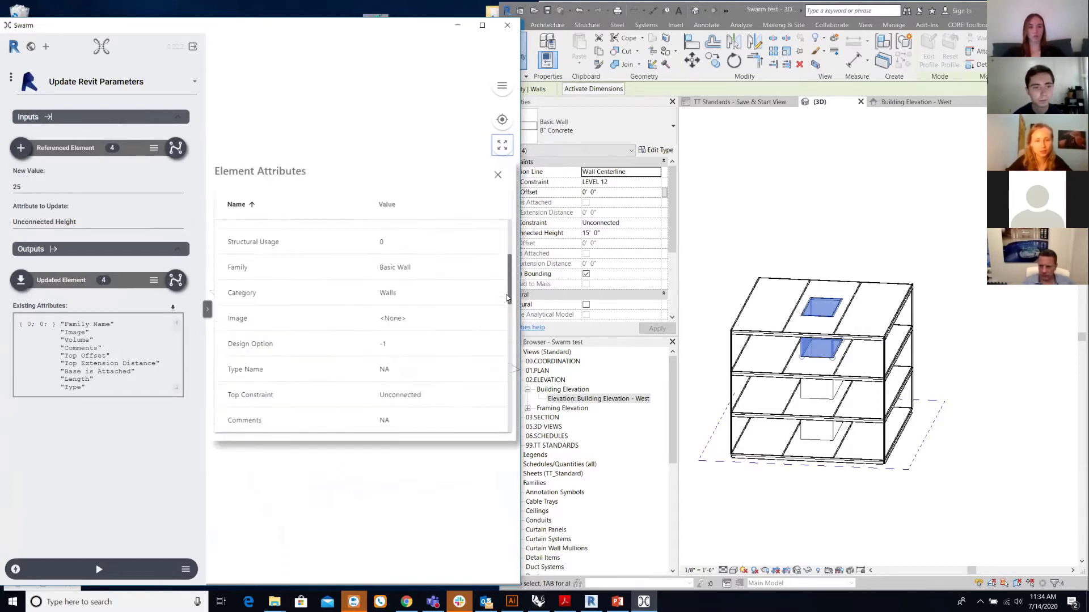
{"action": "left_click_drag", "start_coordinate": [504, 308], "coordinate": [493, 431]}
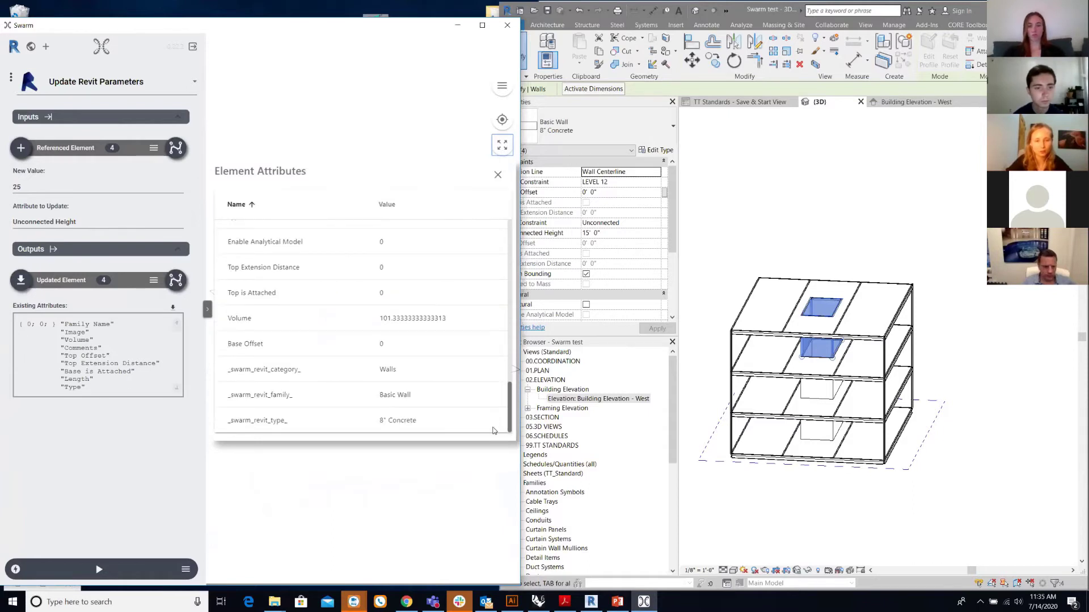
{"action": "left_click", "coordinate": [498, 175]}
{"action": "middle_click_drag", "start_coordinate": [764, 500], "coordinate": [870, 446], "text": "shift"}
{"action": "scroll", "coordinate": [870, 445], "scroll_direction": "up", "scroll_amount": 2}
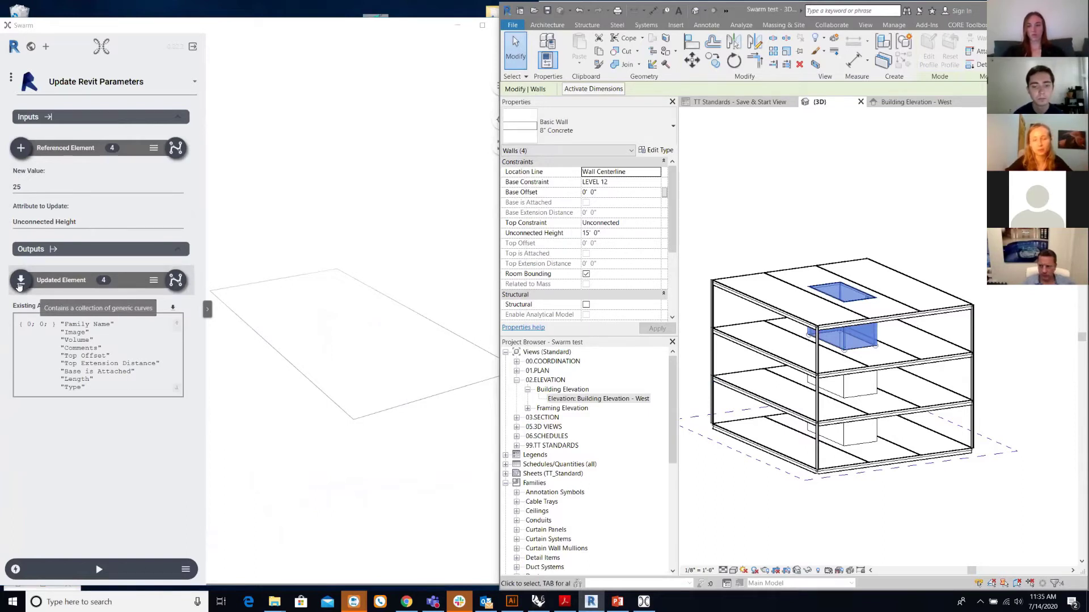
- Push the four updated walls into Revit, dismiss the warnings, and select them to verify
{"action": "left_click", "coordinate": [20, 282]}
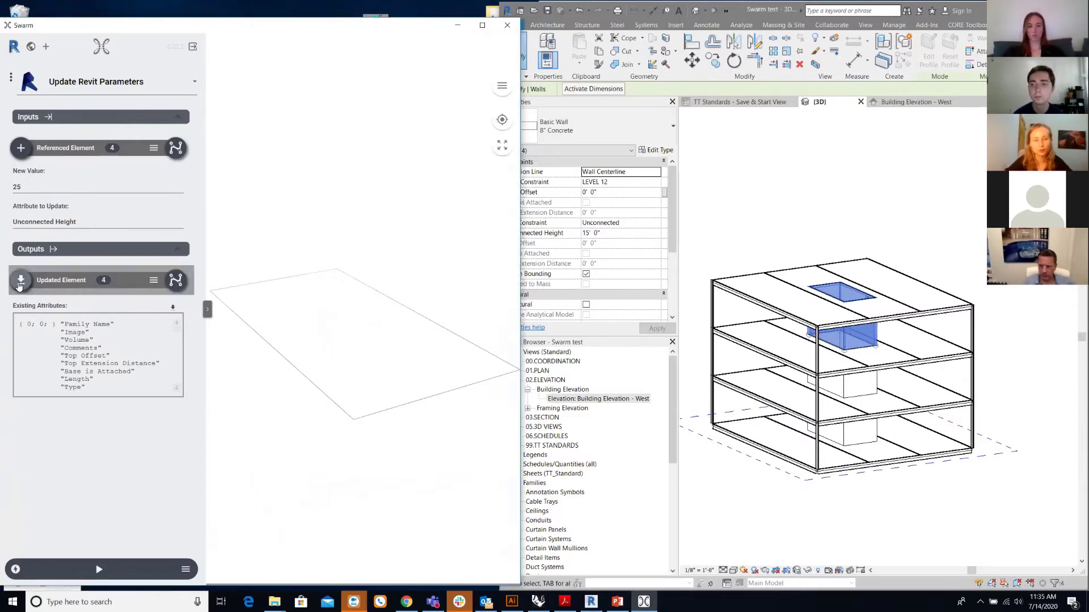
{"action": "left_click", "coordinate": [841, 336]}
{"action": "middle_click_drag", "start_coordinate": [792, 512], "coordinate": [925, 240], "text": "shift"}
{"action": "left_click_drag", "start_coordinate": [918, 265], "coordinate": [771, 229]}
{"action": "middle_click_drag", "start_coordinate": [816, 225], "coordinate": [799, 247], "text": "shift"}
{"action": "left_click", "coordinate": [801, 250]}
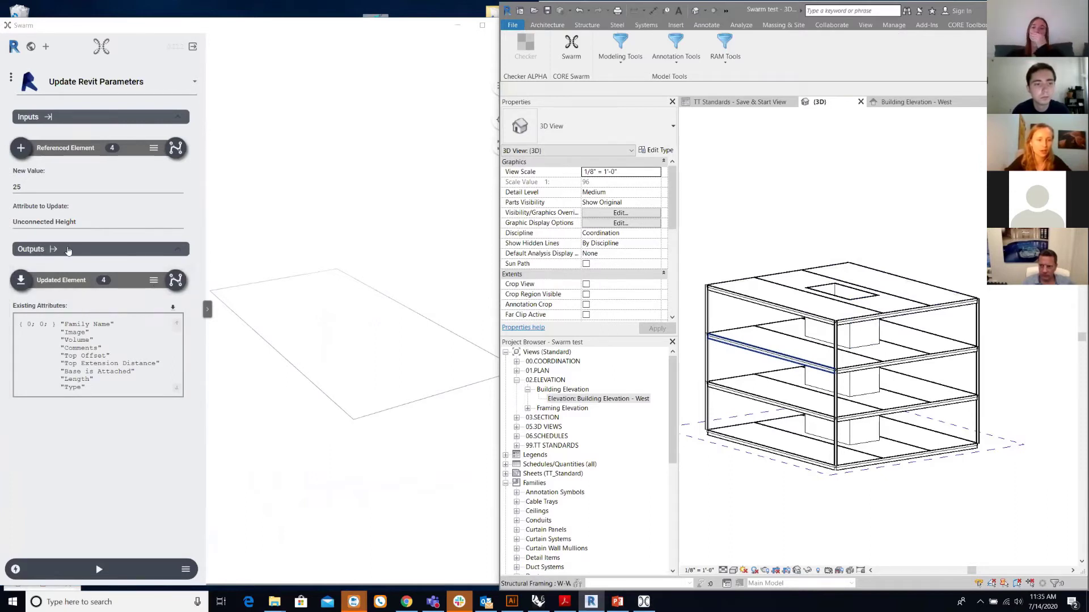
- Turn on Sync Mode for the Updated Element output and rerun the app
{"action": "left_click", "coordinate": [153, 280]}
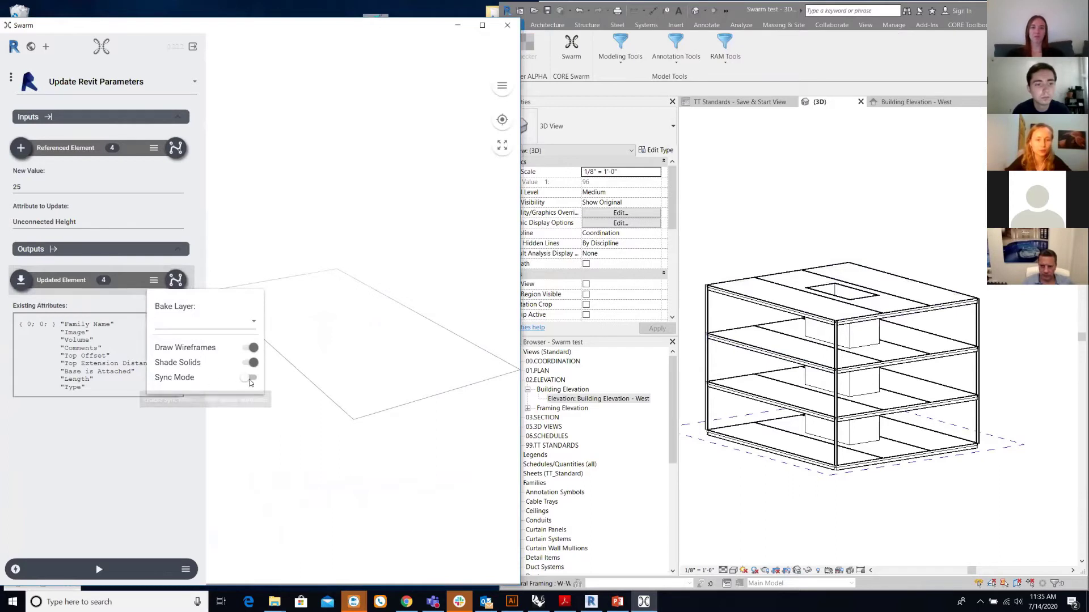
{"action": "left_click", "coordinate": [247, 378]}
{"action": "left_click", "coordinate": [129, 475]}
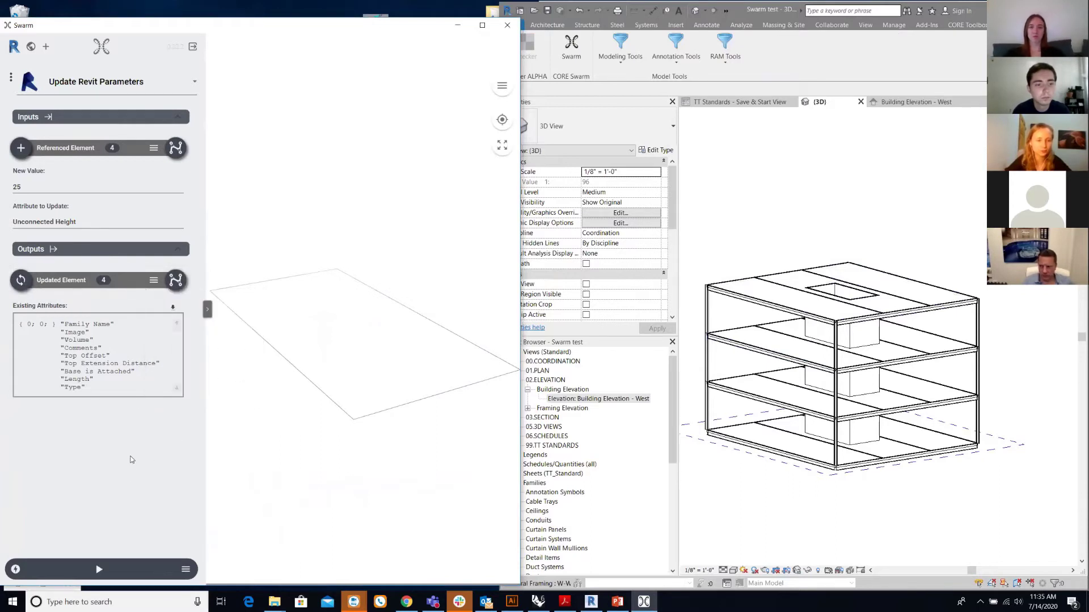
{"action": "left_click", "coordinate": [24, 286]}
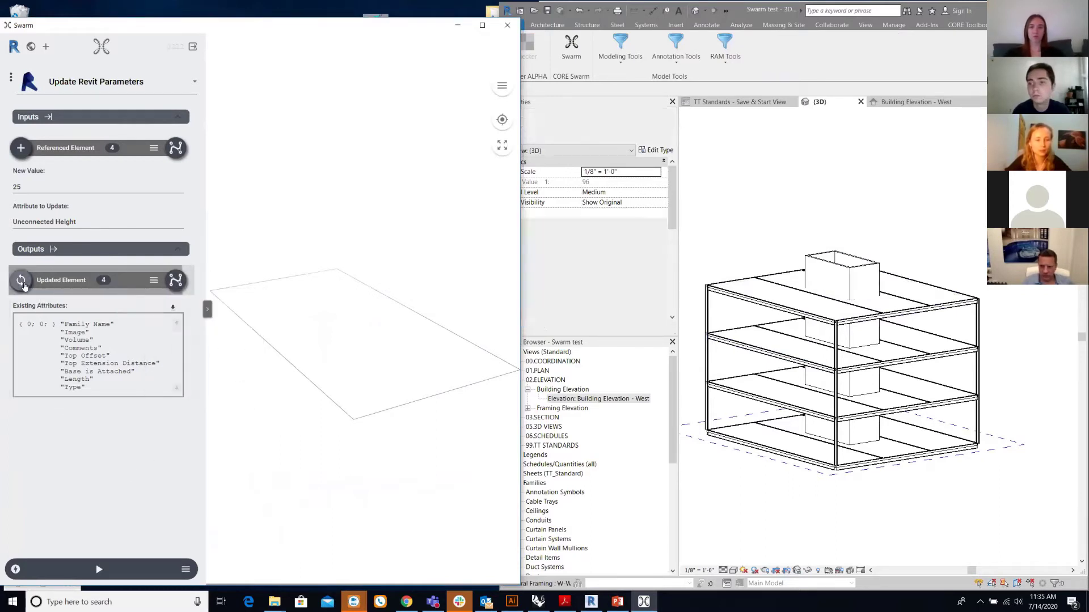
- Select the four roof walls in Revit to confirm their 25' Unconnected Height
{"action": "left_click", "coordinate": [724, 519]}
{"action": "middle_click_drag", "start_coordinate": [724, 520], "coordinate": [839, 499], "text": "shift"}
{"action": "left_click_drag", "start_coordinate": [899, 275], "coordinate": [748, 249]}
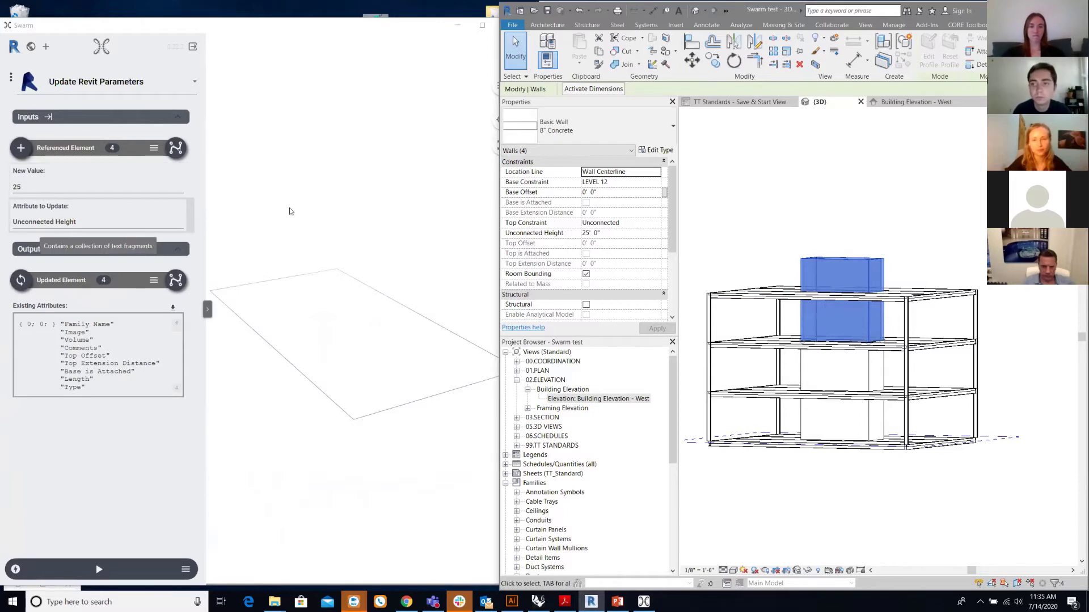
{"action": "left_click", "coordinate": [808, 173]}
{"action": "middle_click_drag", "start_coordinate": [808, 173], "coordinate": [757, 205], "text": "shift"}
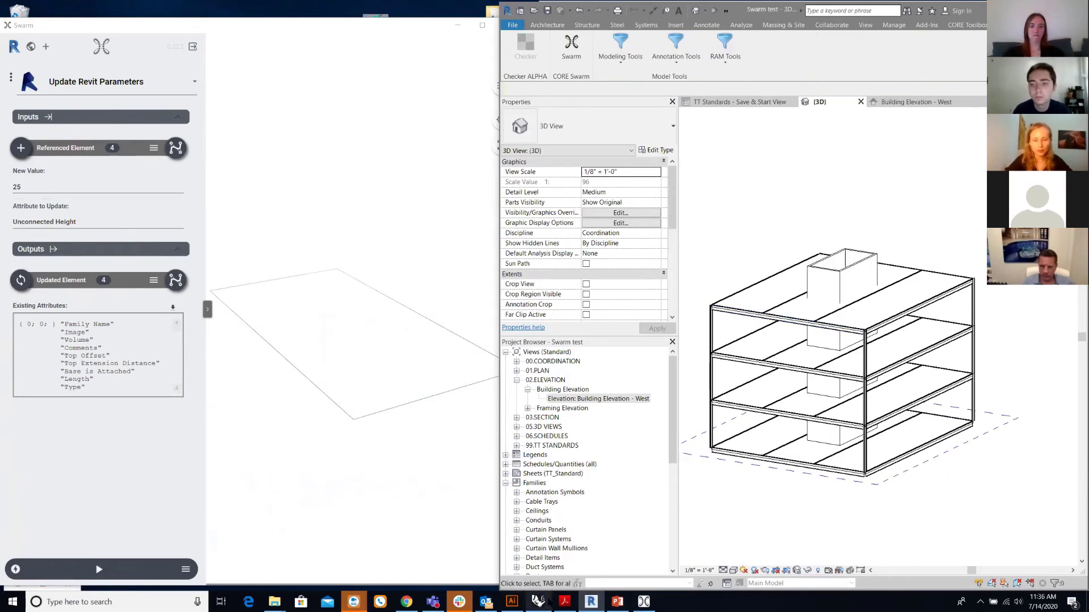
- Delete the stray short curve in Rhino
{"action": "left_click", "coordinate": [540, 552]}
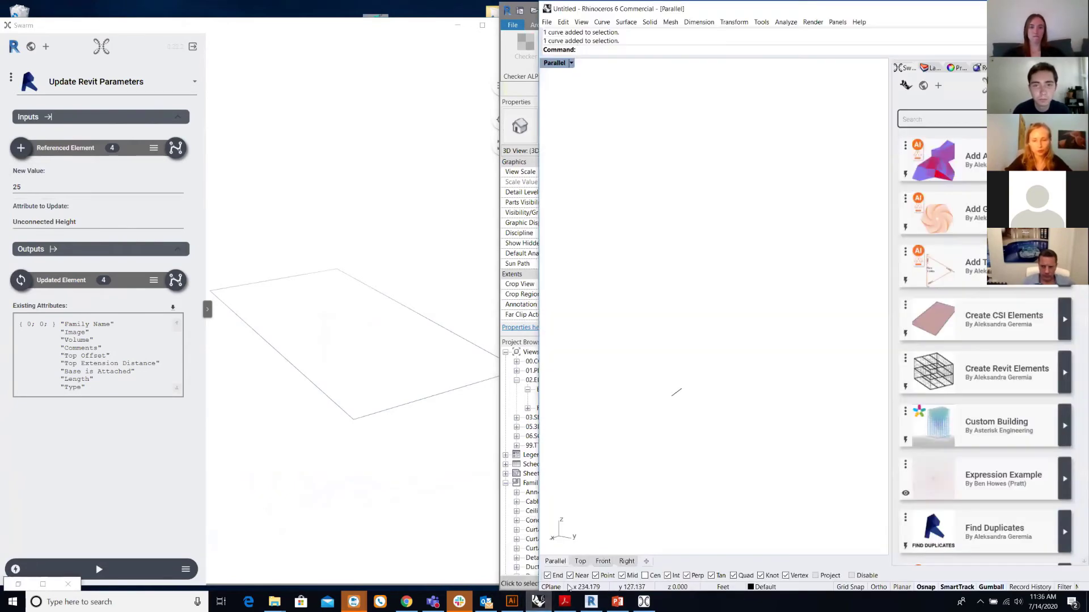
{"action": "left_click", "coordinate": [684, 342]}
{"action": "key", "text": "Delete"}
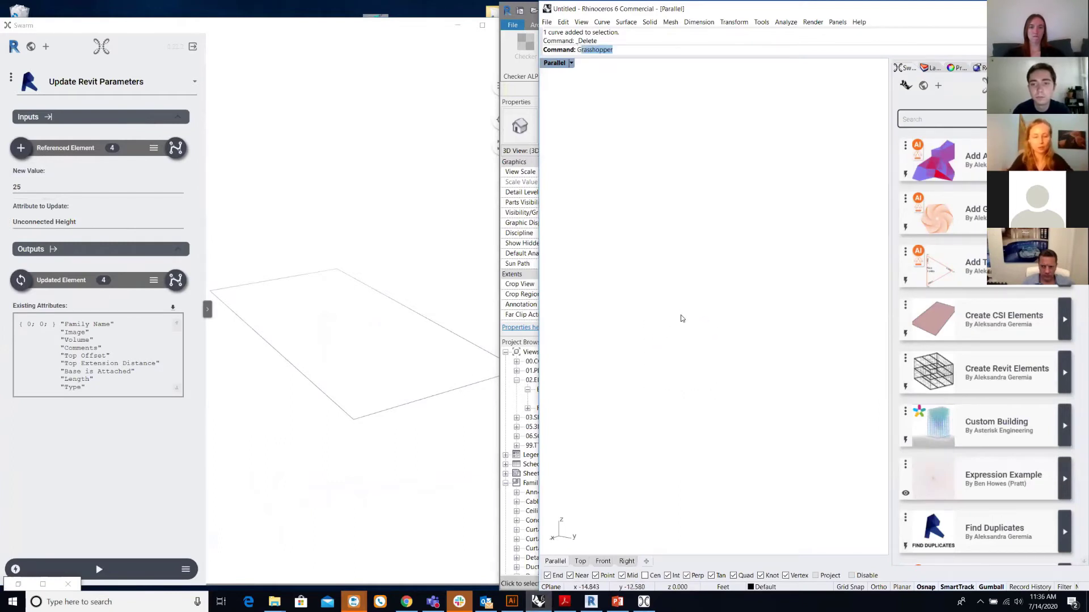
- Launch Grasshopper and start a new blank document
{"action": "key", "text": "Return"}
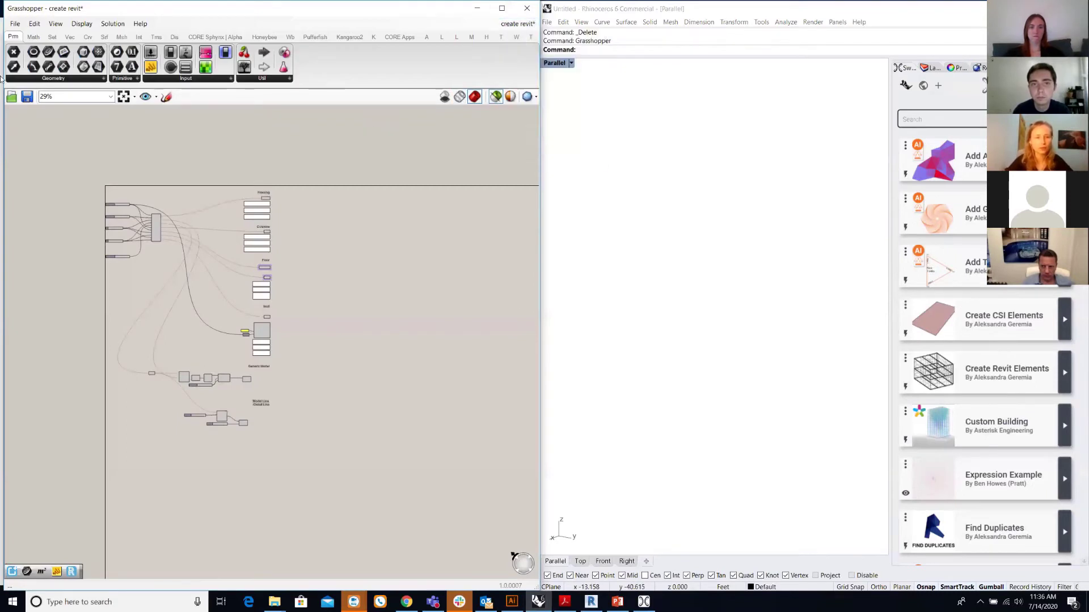
{"action": "left_click", "coordinate": [15, 23]}
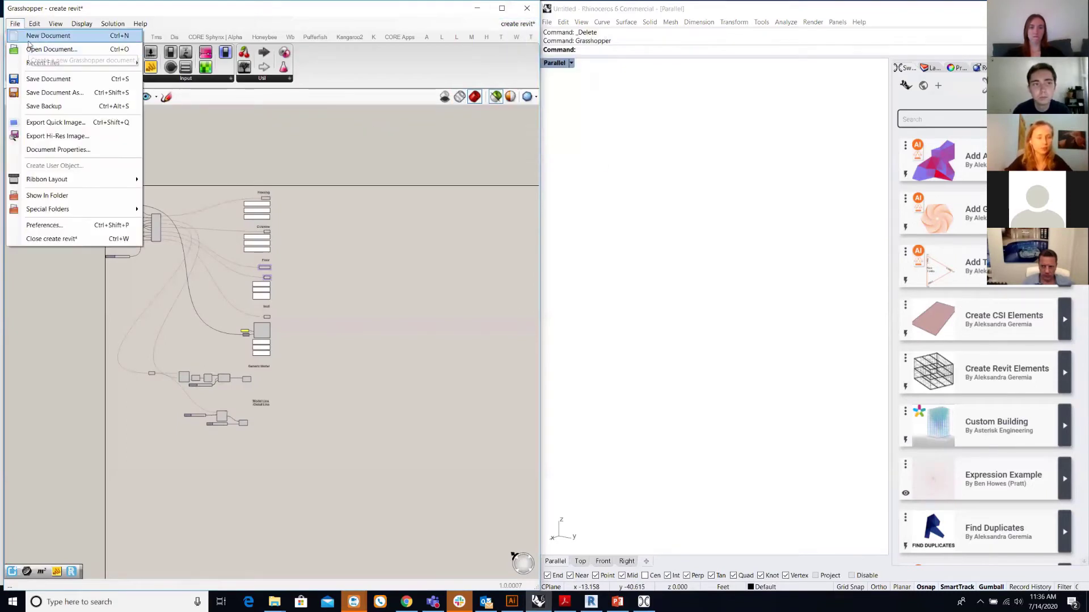
{"action": "key", "text": "Return"}
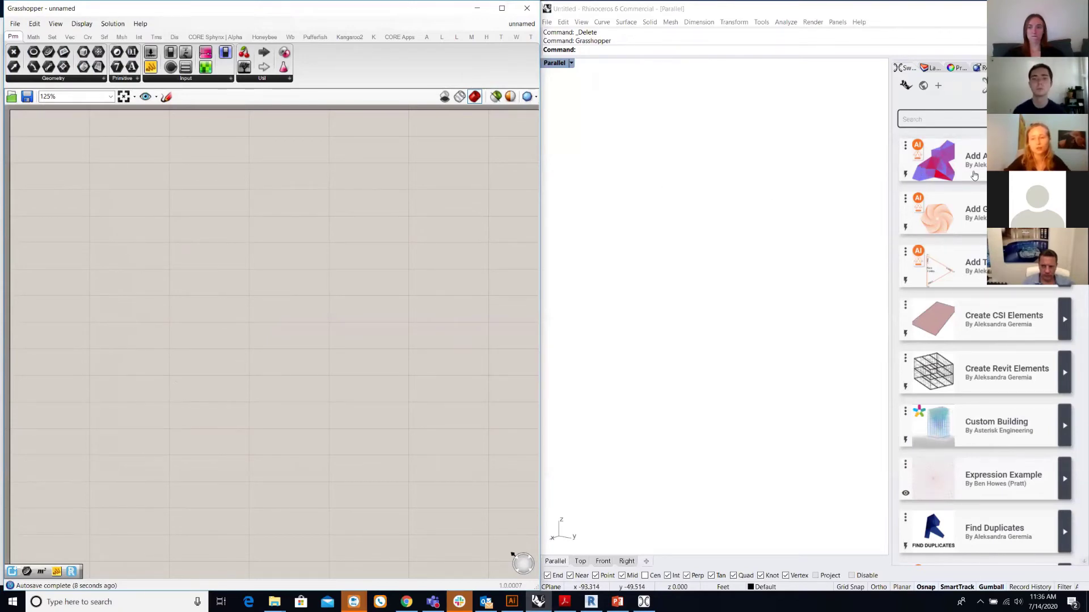
- Create a new Swarm app and place a Swarm Builder component on the Grasshopper canvas
{"action": "left_click", "coordinate": [939, 88]}
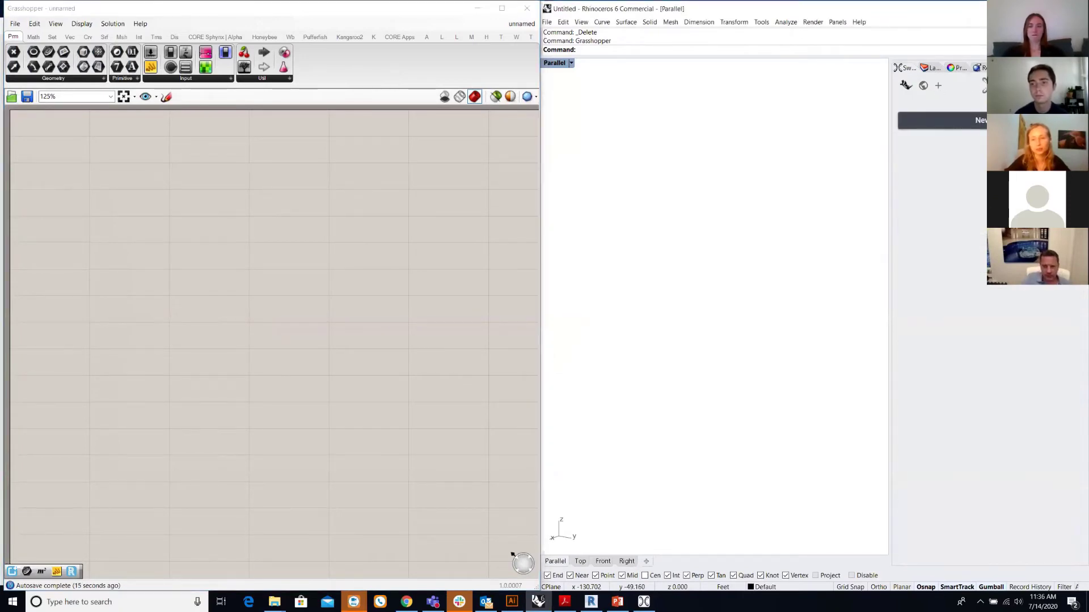
{"action": "left_click", "coordinate": [941, 120]}
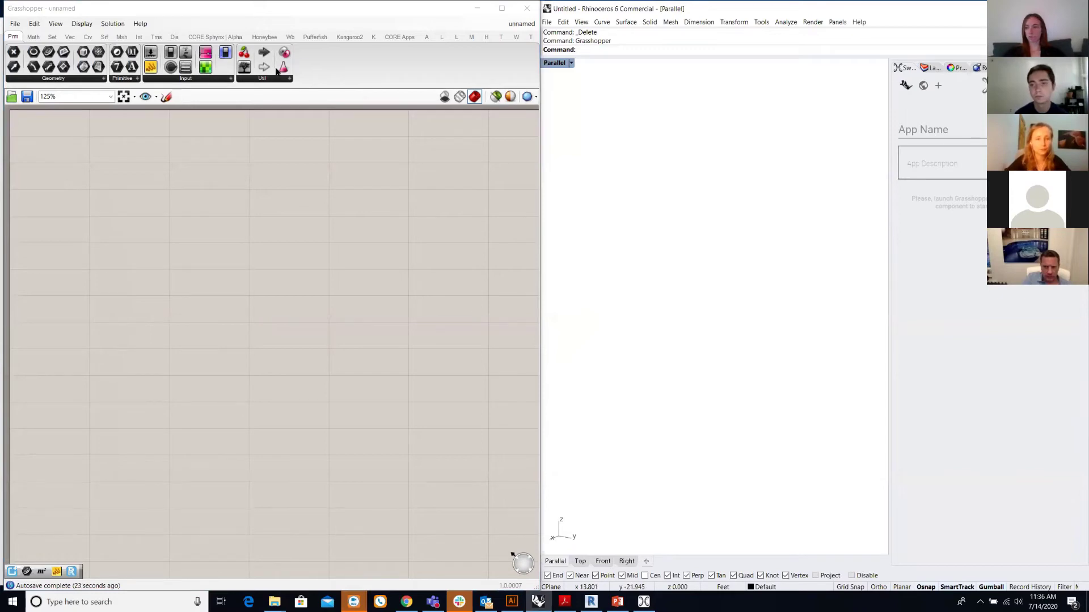
{"action": "left_click", "coordinate": [398, 37]}
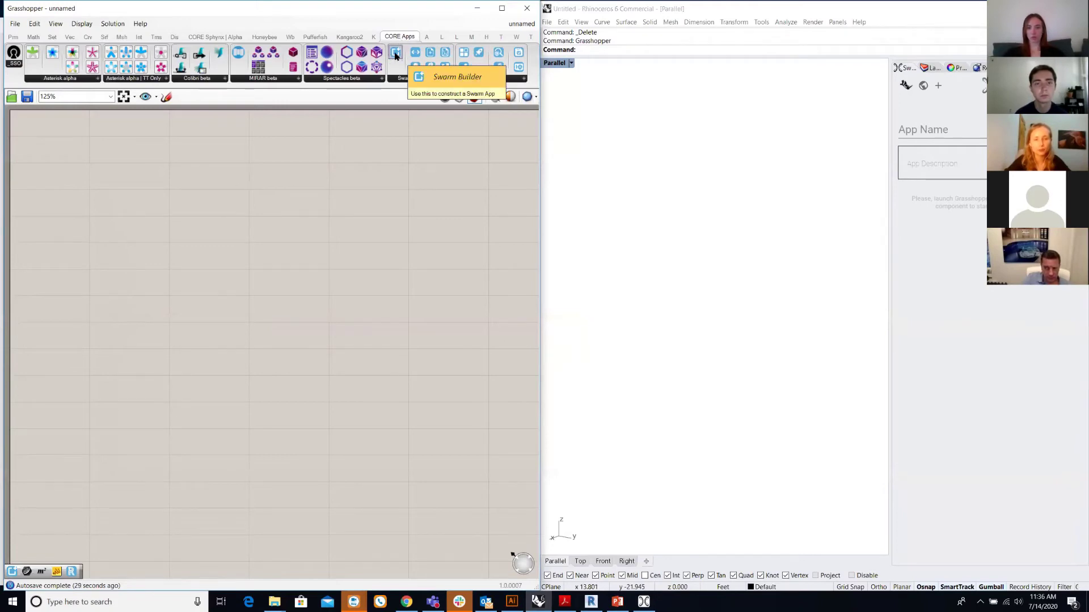
{"action": "left_click_drag", "start_coordinate": [395, 54], "coordinate": [319, 196]}
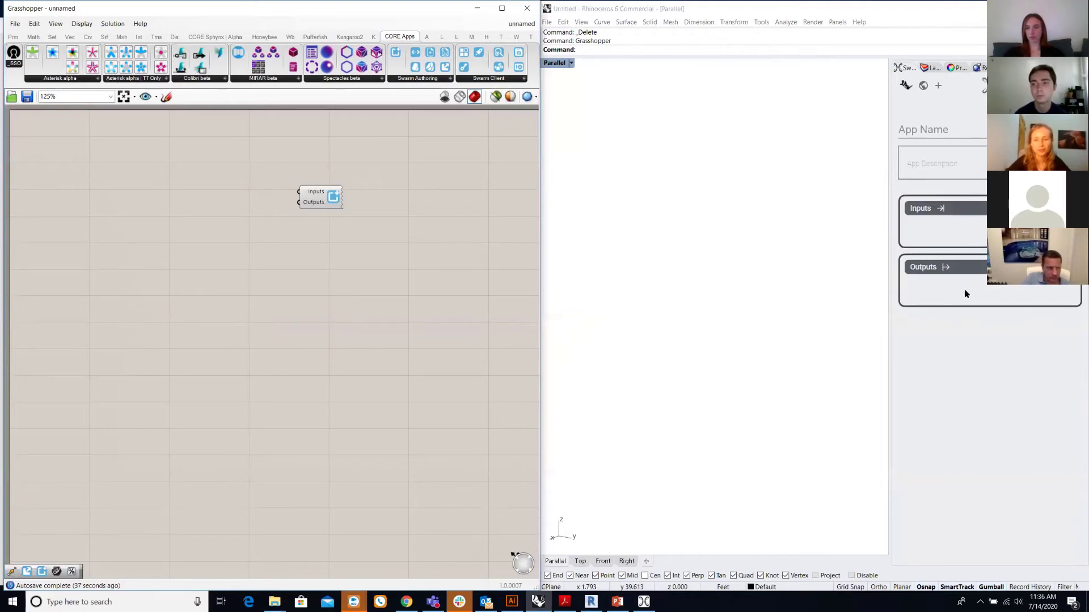
{"action": "left_click_drag", "start_coordinate": [317, 199], "coordinate": [401, 200]}
{"action": "left_click", "coordinate": [195, 209]}
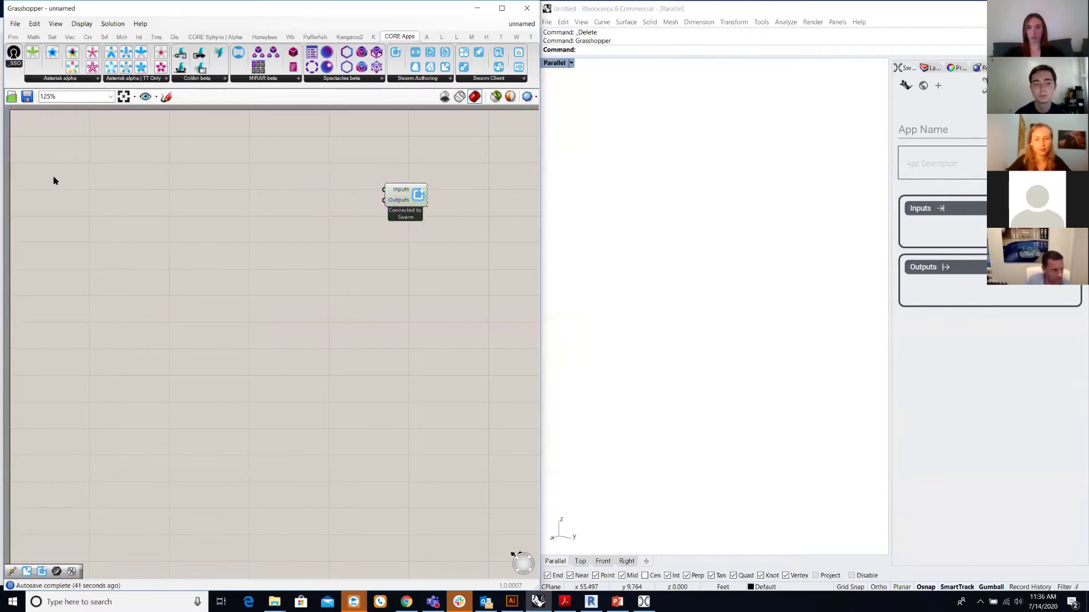
- Draw a single line in Rhino with the Line command
{"action": "left_click", "coordinate": [633, 390]}
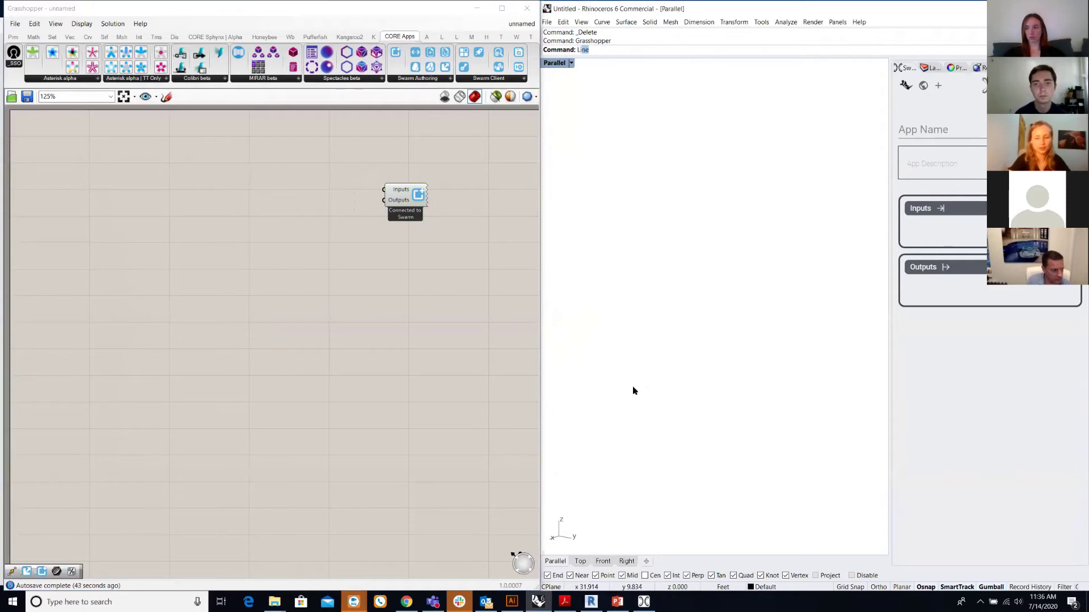
{"action": "type", "text": "Line"}
{"action": "key", "text": "Return"}
{"action": "left_click", "coordinate": [705, 306]}
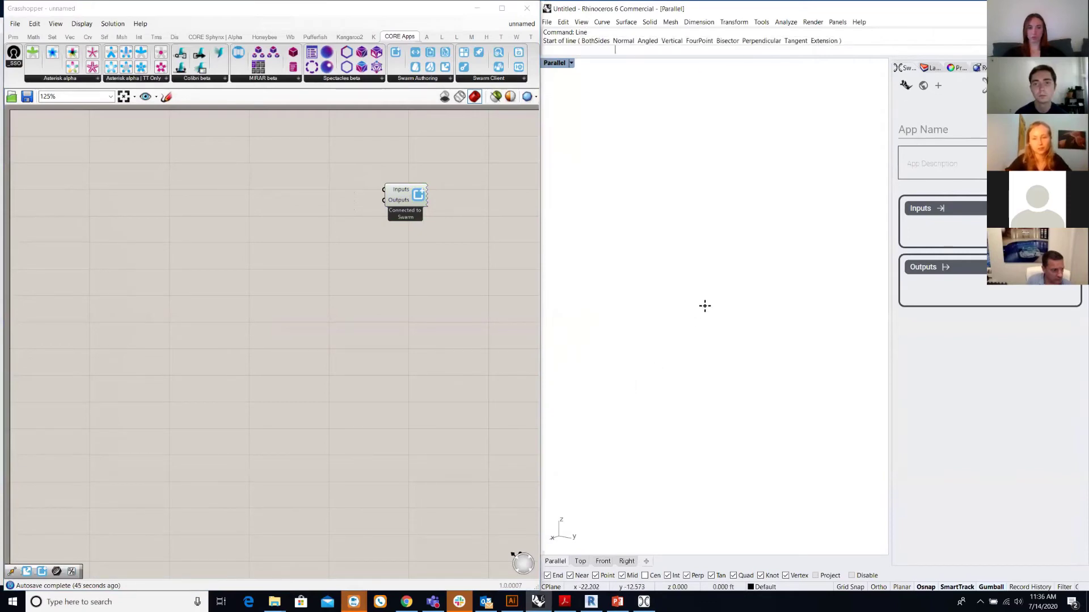
{"action": "left_click", "coordinate": [598, 388]}
{"action": "left_click", "coordinate": [385, 384]}
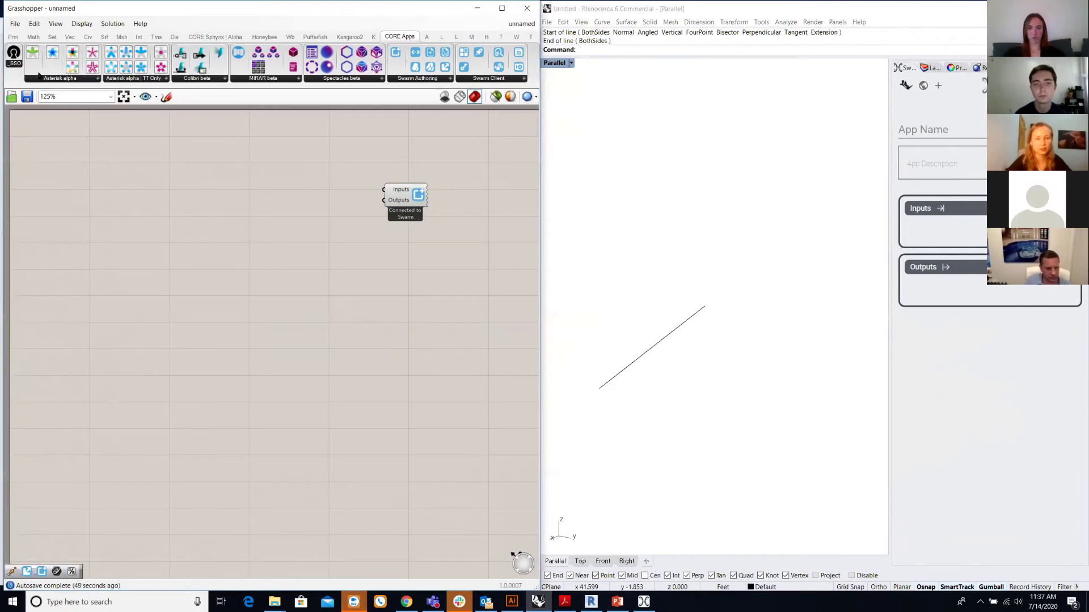
- Add a Curve parameter and set it to reference the Rhino line via Set one Curve
{"action": "left_click", "coordinate": [13, 38]}
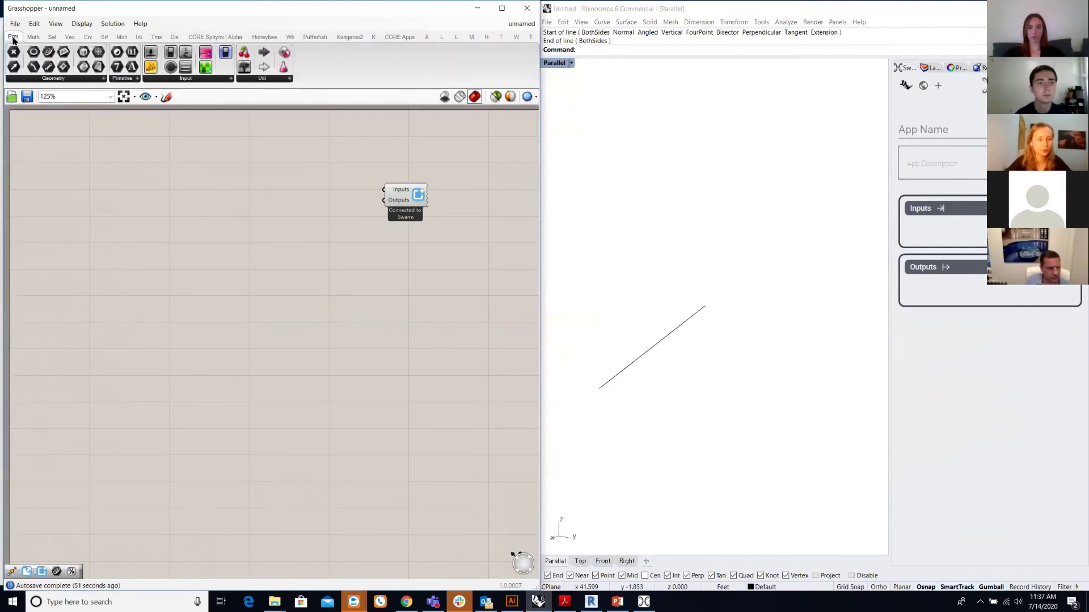
{"action": "left_click_drag", "start_coordinate": [47, 54], "coordinate": [132, 214]}
{"action": "left_click", "coordinate": [638, 359]}
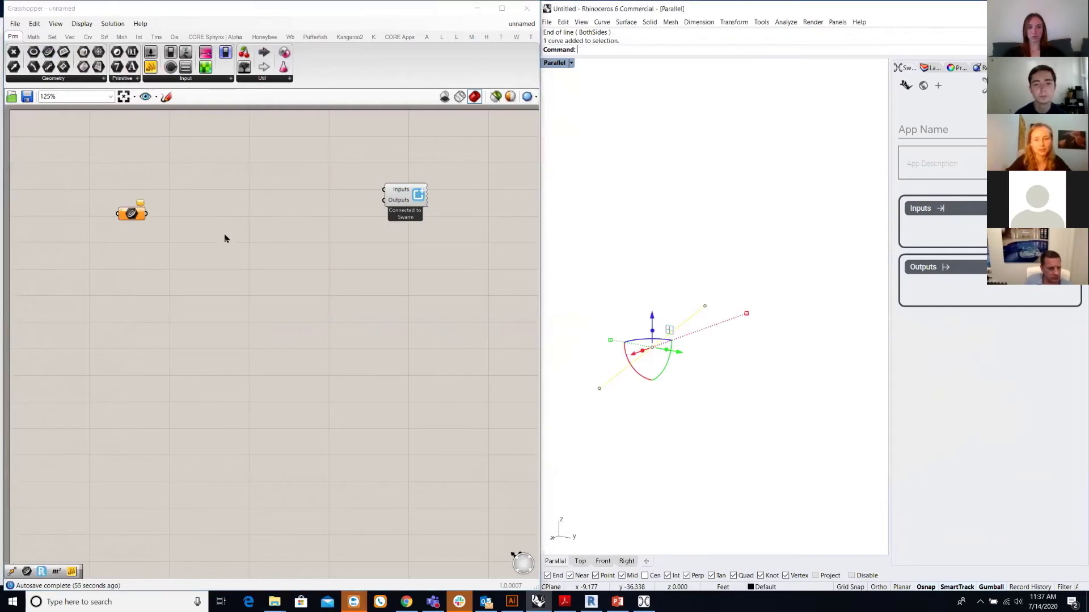
{"action": "right_click", "coordinate": [125, 222]}
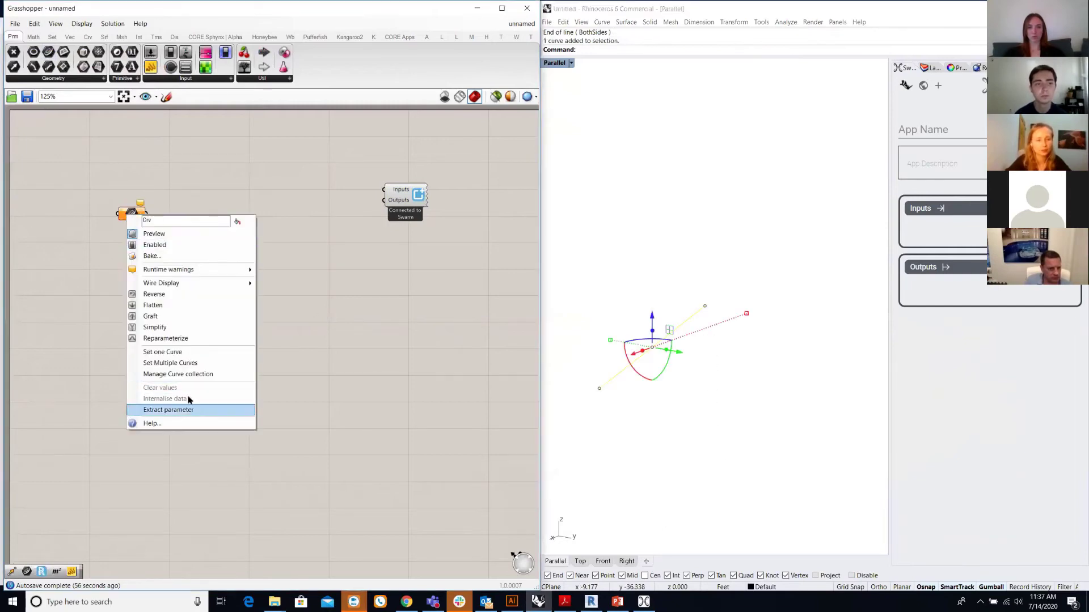
{"action": "left_click", "coordinate": [180, 354]}
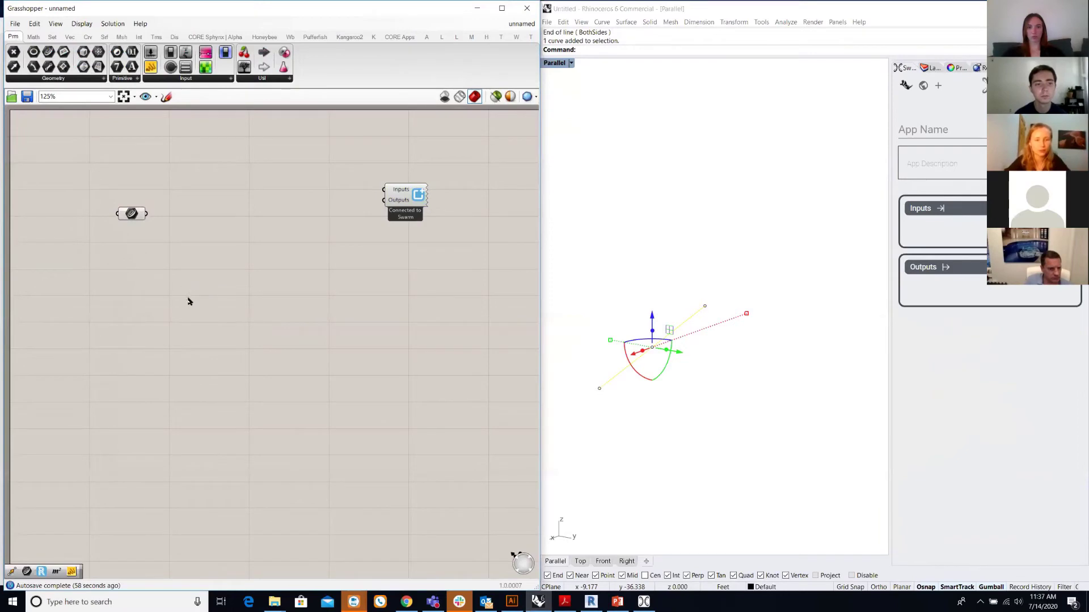
{"action": "left_click_drag", "start_coordinate": [134, 220], "coordinate": [90, 211]}
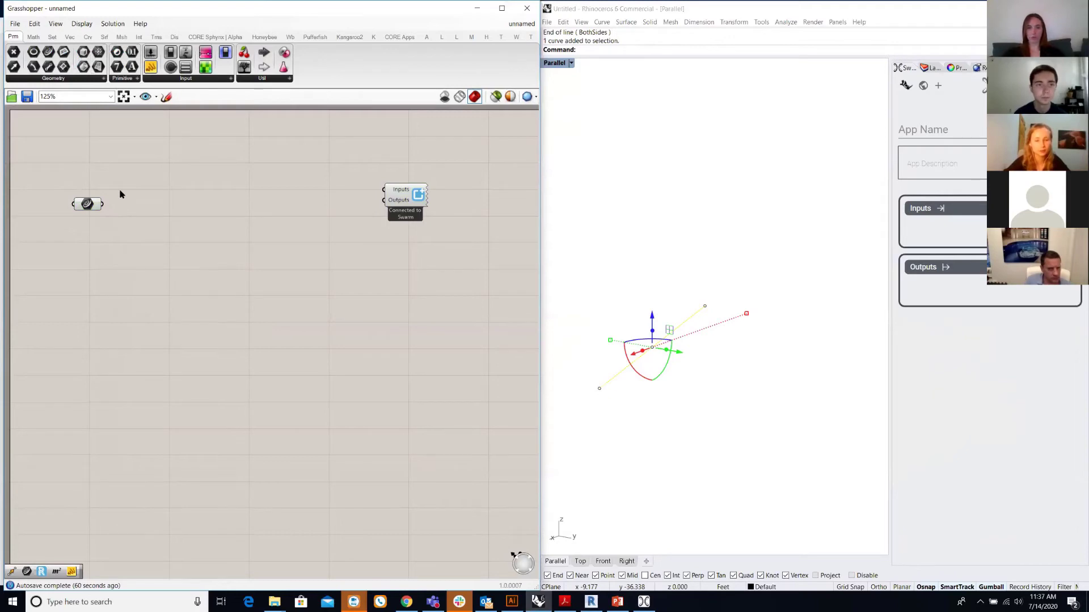
{"action": "left_click", "coordinate": [610, 513]}
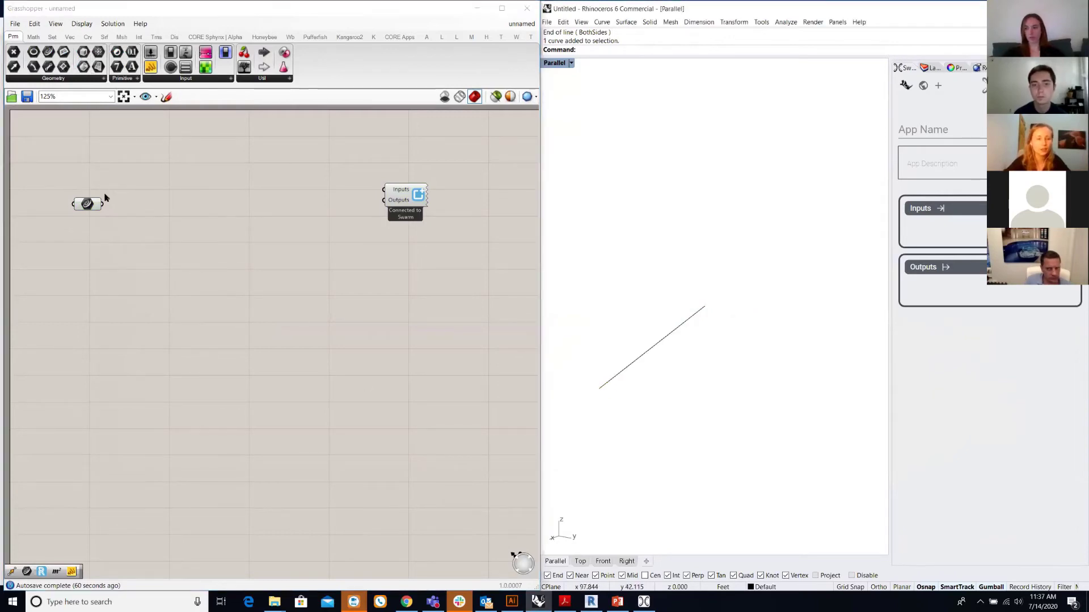
- Add a Move component with the curve parameter as its geometry
{"action": "double_click", "coordinate": [200, 207]}
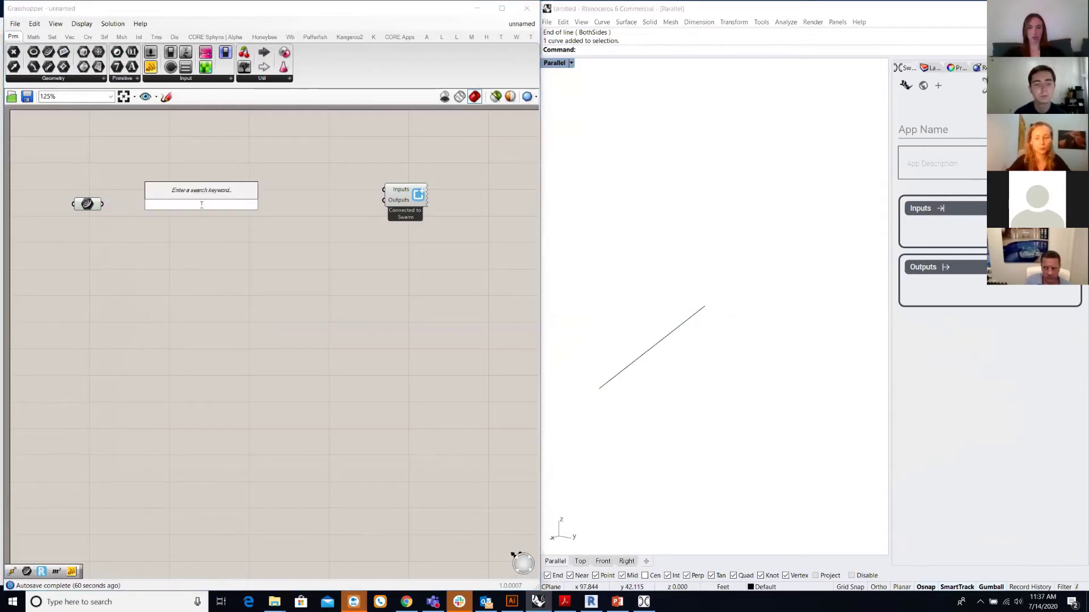
{"action": "type", "text": "move"}
{"action": "left_click", "coordinate": [189, 192]}
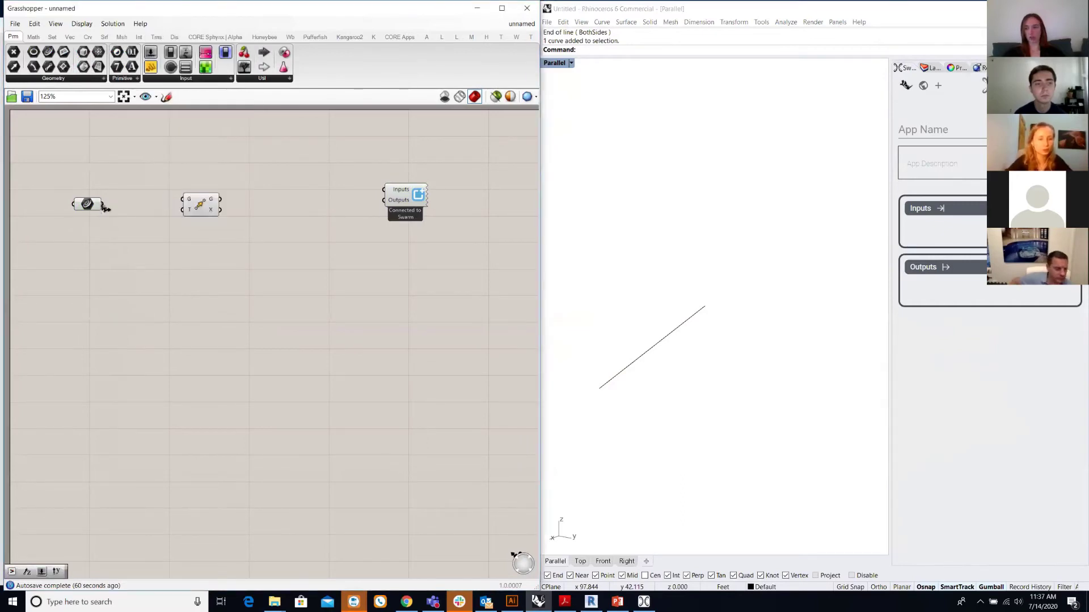
{"action": "left_click_drag", "start_coordinate": [103, 204], "coordinate": [191, 248]}
{"action": "left_click", "coordinate": [97, 316]}
- Add a Unit Y vector and wire it into Move's motion input
{"action": "double_click", "coordinate": [80, 294]}
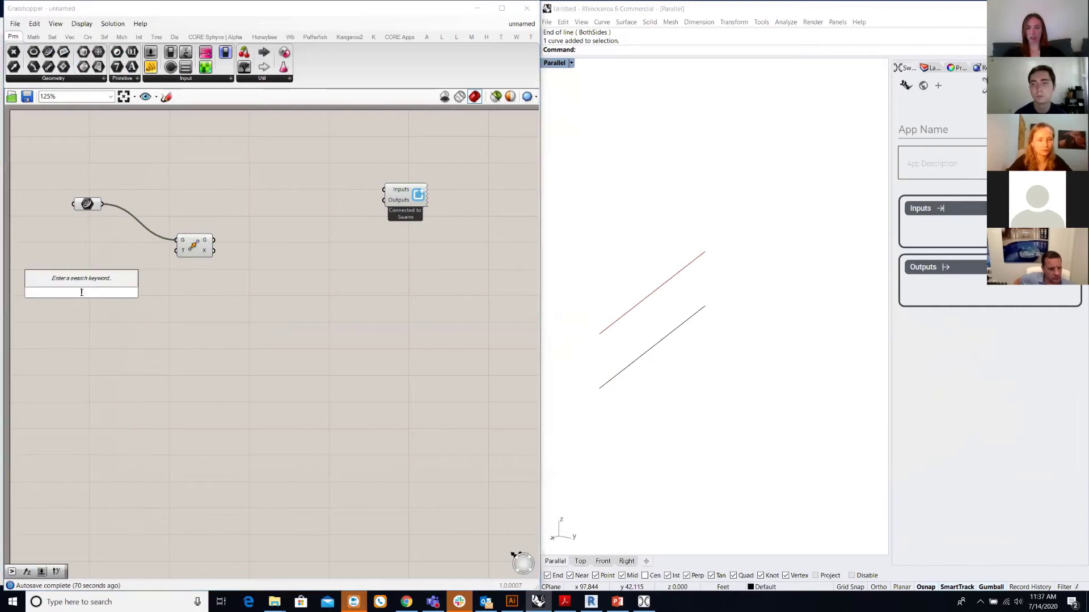
{"action": "type", "text": "y"}
{"action": "left_click", "coordinate": [71, 280]}
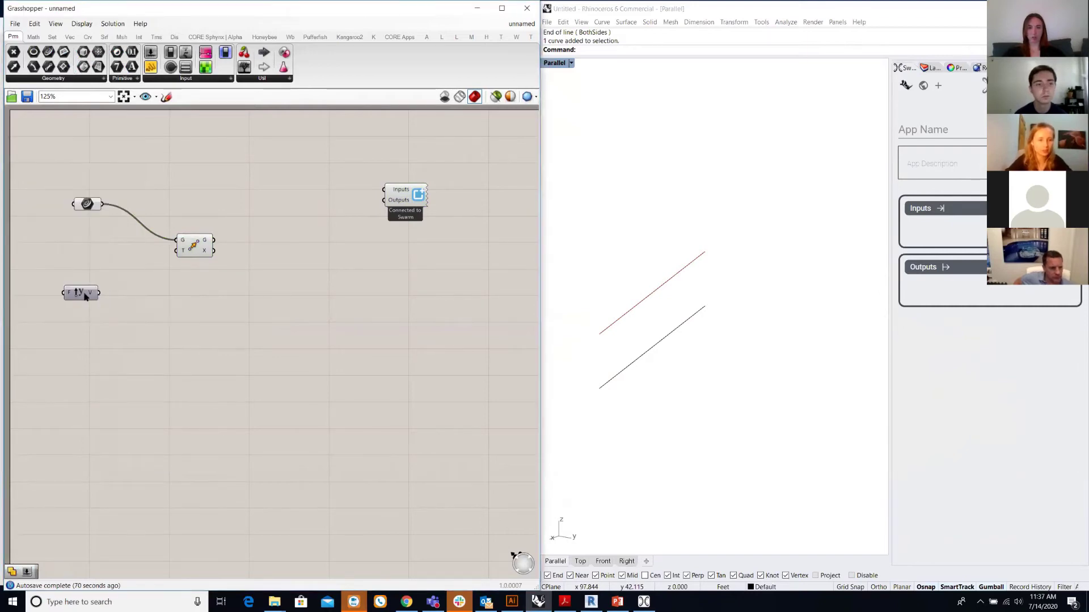
{"action": "left_click_drag", "start_coordinate": [95, 295], "coordinate": [155, 271]}
{"action": "left_click", "coordinate": [231, 284]}
{"action": "left_click", "coordinate": [135, 270]}
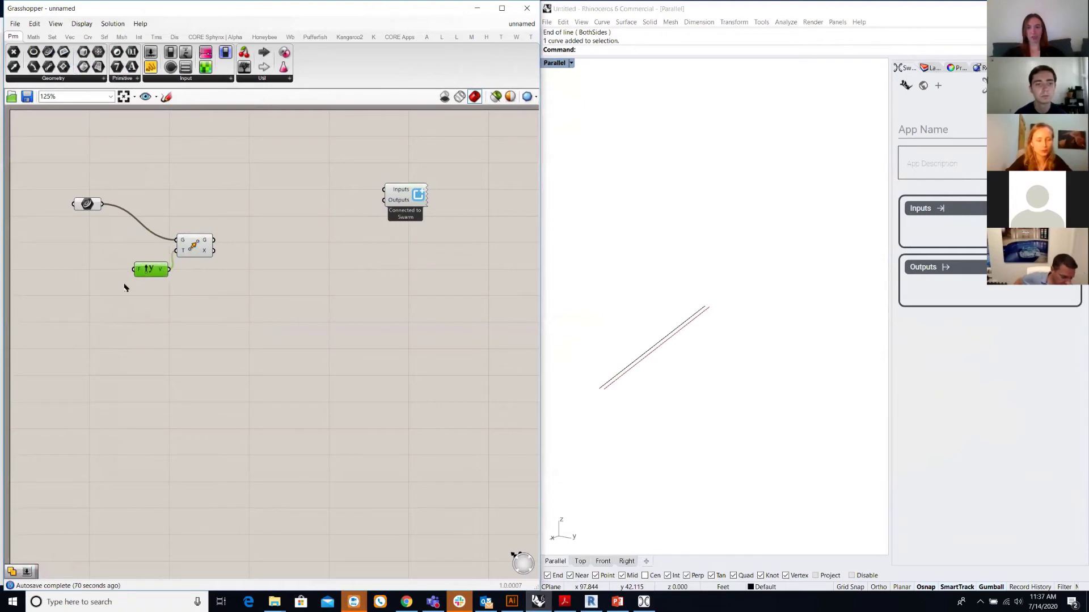
- Create a Factor number slider set to 19 driving Unit Y, and tidy the component layout
{"action": "double_click", "coordinate": [125, 312]}
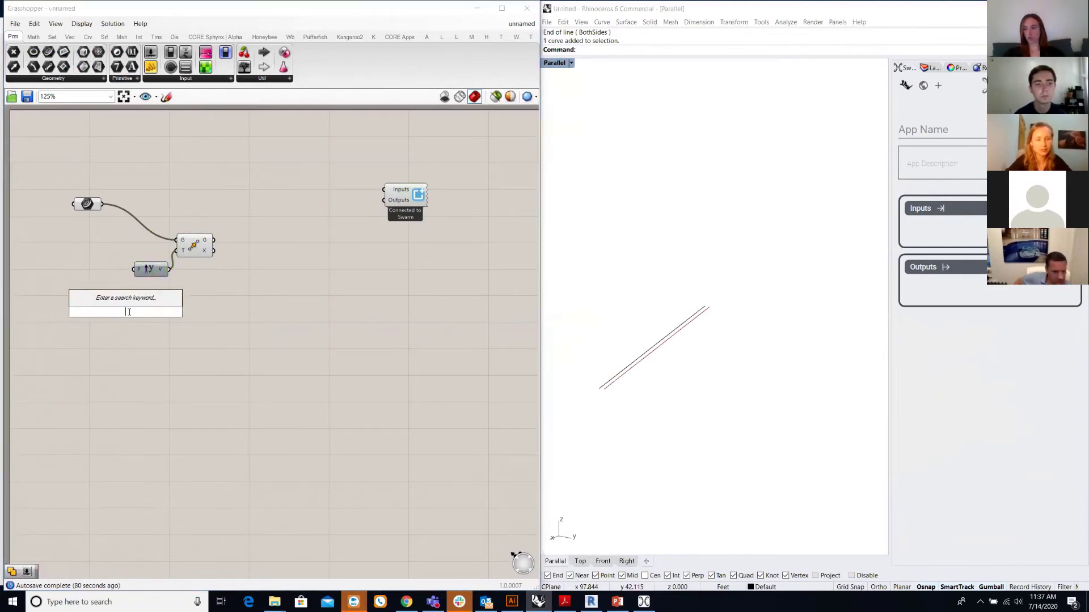
{"action": "type", "text": "5..100"}
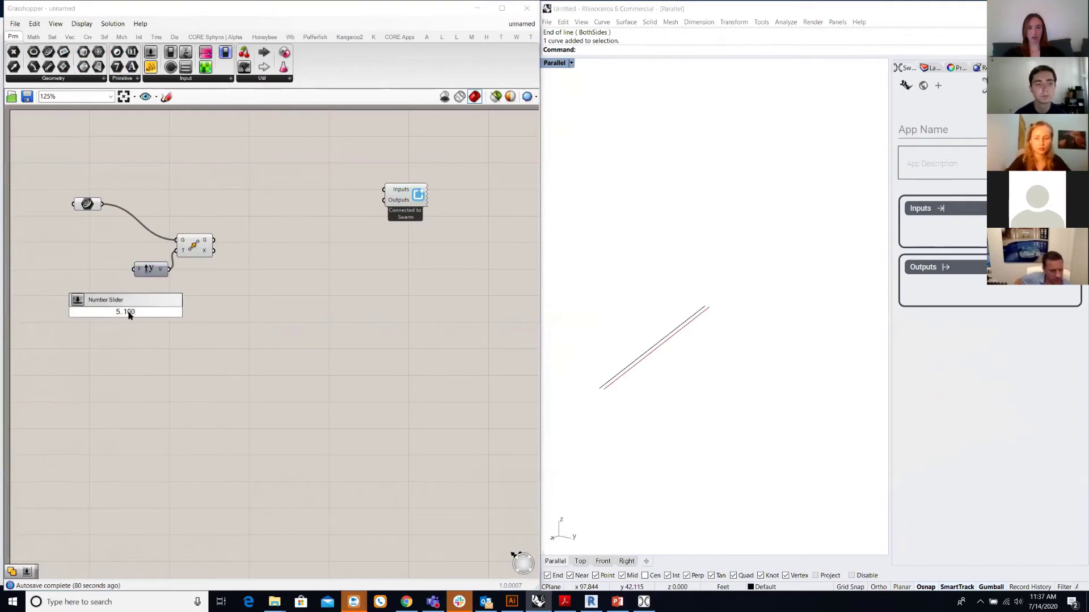
{"action": "key", "text": "Return"}
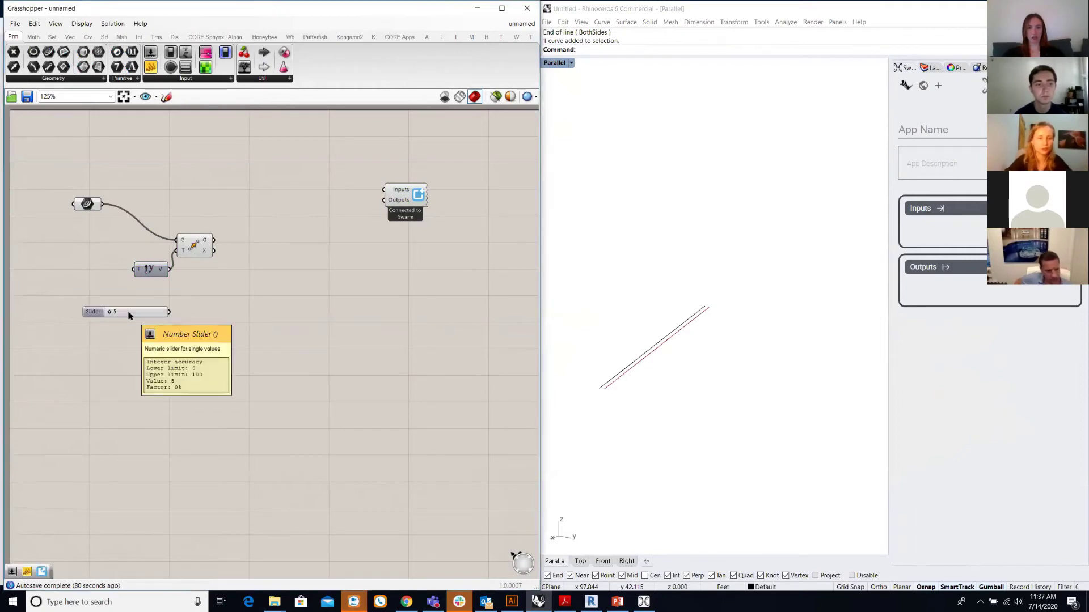
{"action": "left_click_drag", "start_coordinate": [126, 311], "coordinate": [135, 269]}
{"action": "left_click_drag", "start_coordinate": [197, 281], "coordinate": [135, 232]}
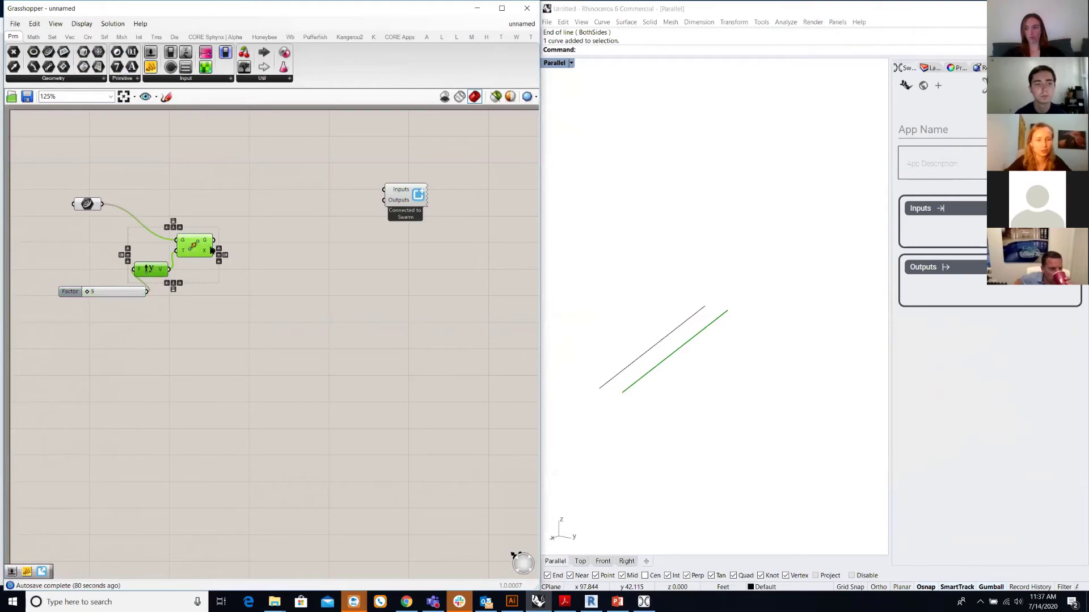
{"action": "left_click_drag", "start_coordinate": [201, 251], "coordinate": [262, 268]}
{"action": "left_click", "coordinate": [118, 317]}
{"action": "left_click_drag", "start_coordinate": [115, 294], "coordinate": [92, 287]}
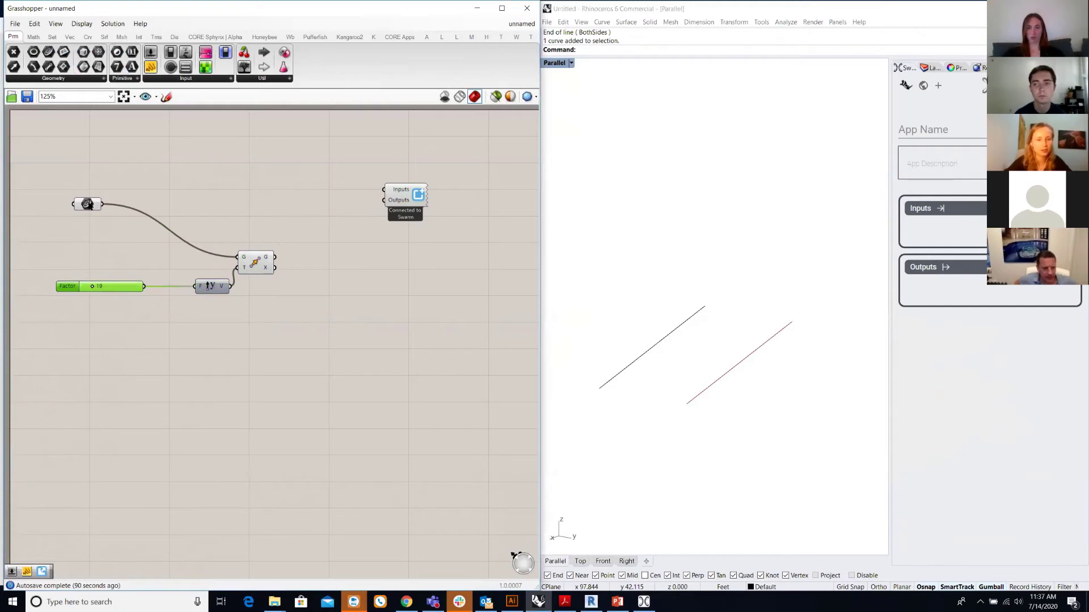
{"action": "left_click_drag", "start_coordinate": [88, 205], "coordinate": [131, 260]}
{"action": "left_click_drag", "start_coordinate": [146, 313], "coordinate": [50, 242]}
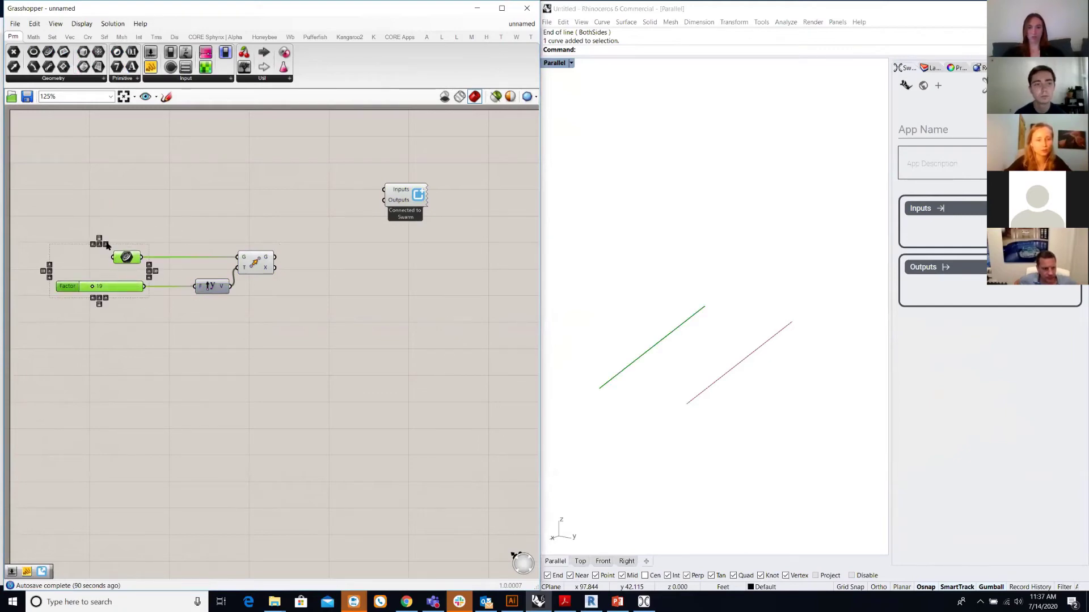
- Rename the curve parameter 'Elements to move' and connect it to the Swarm app inputs
{"action": "left_click", "coordinate": [137, 238]}
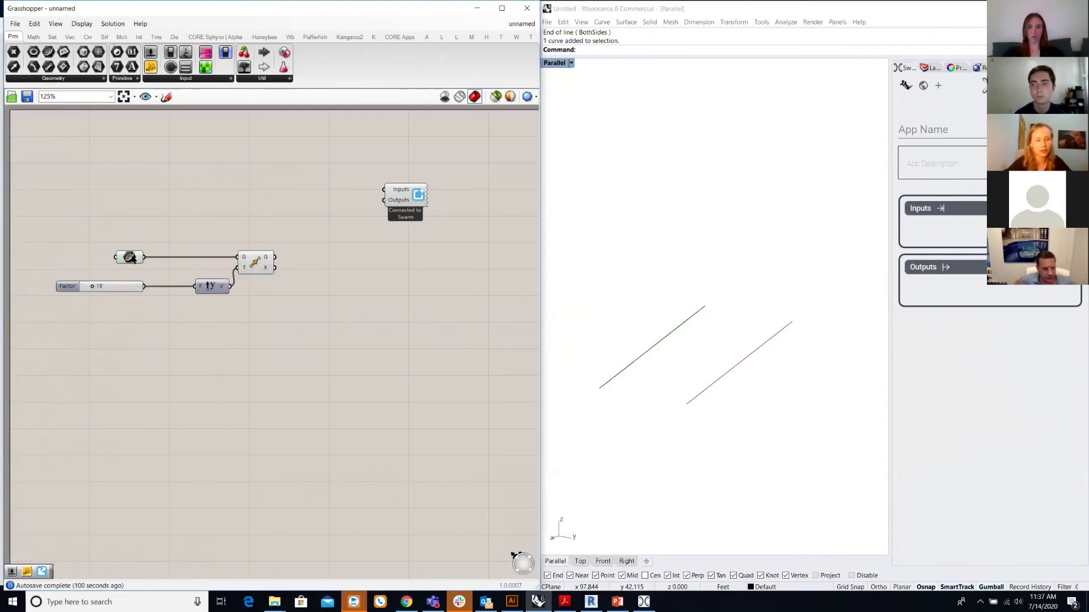
{"action": "right_click", "coordinate": [131, 259]}
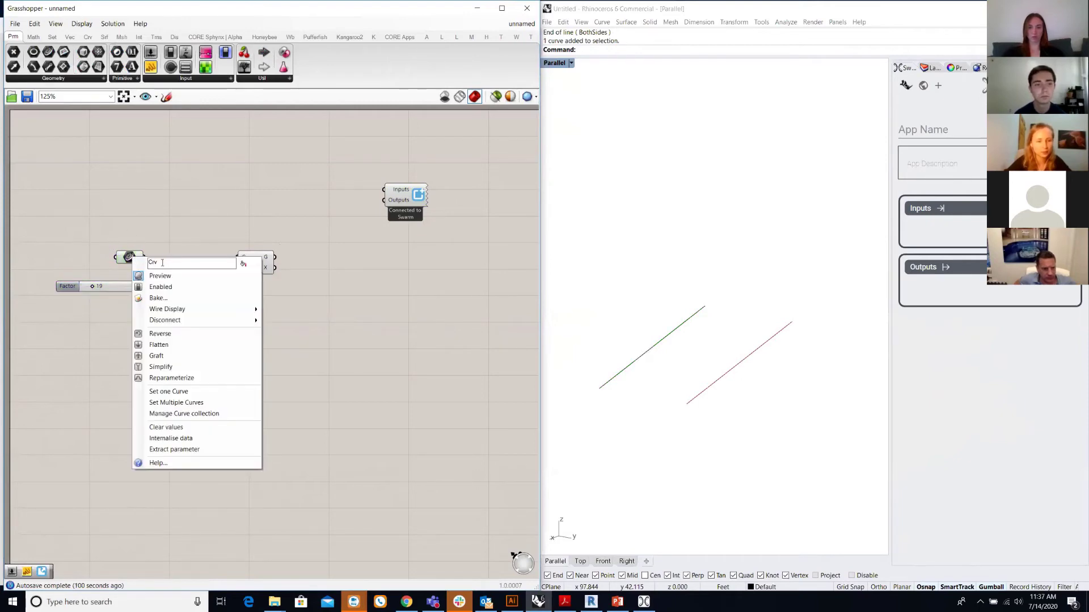
{"action": "key", "text": "BackSpace"}
{"action": "type", "text": "Elements to move"}
{"action": "key", "text": "Return"}
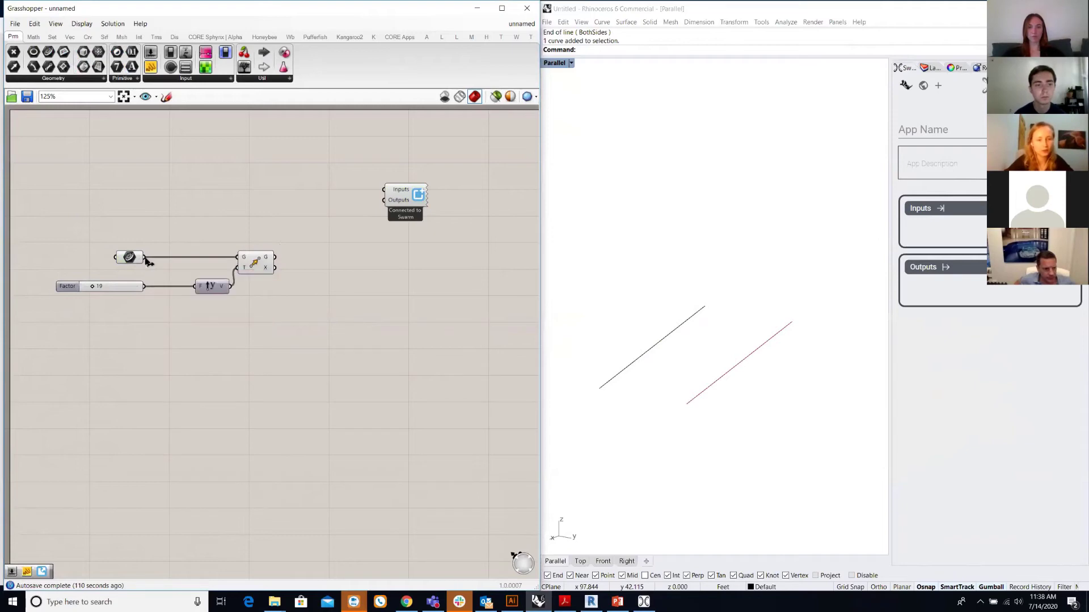
{"action": "left_click_drag", "start_coordinate": [145, 257], "coordinate": [385, 189]}
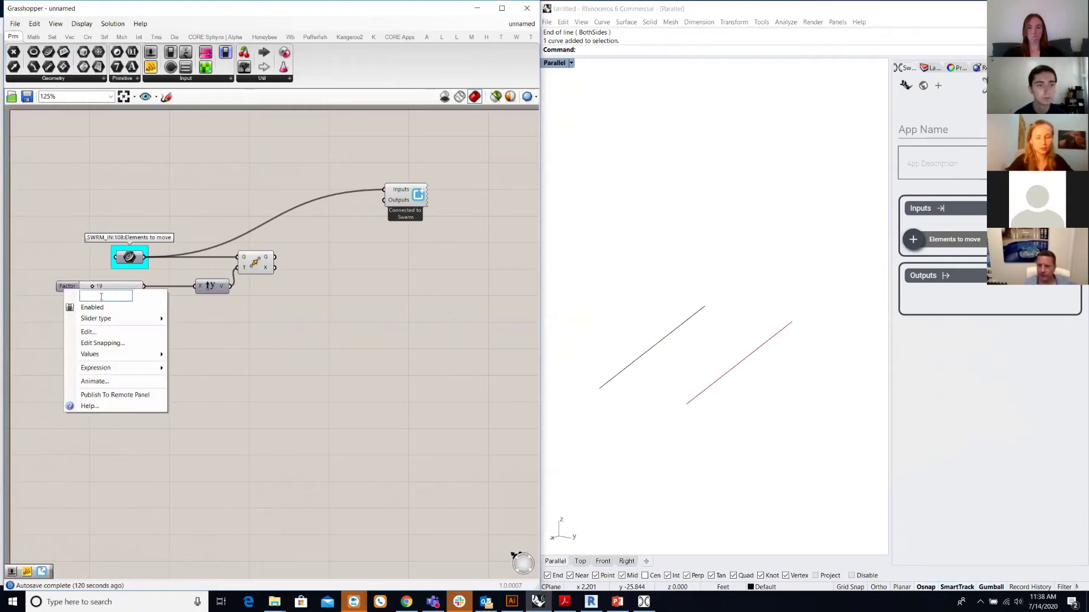
- Rename the slider 'Distance' and connect it to the Swarm app inputs
{"action": "type", "text": "Distance"}
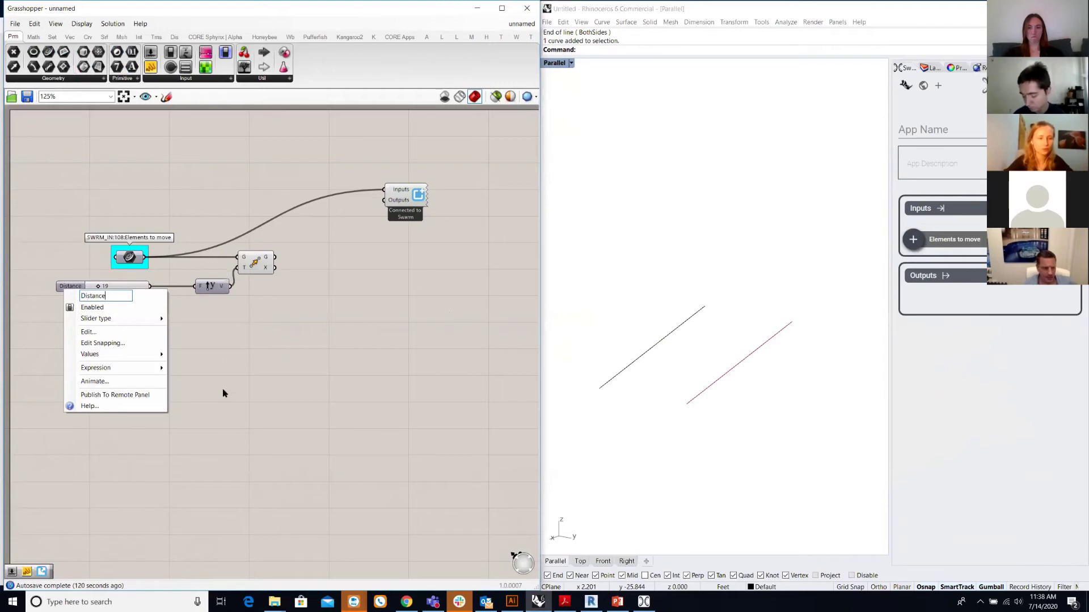
{"action": "key", "text": "Return"}
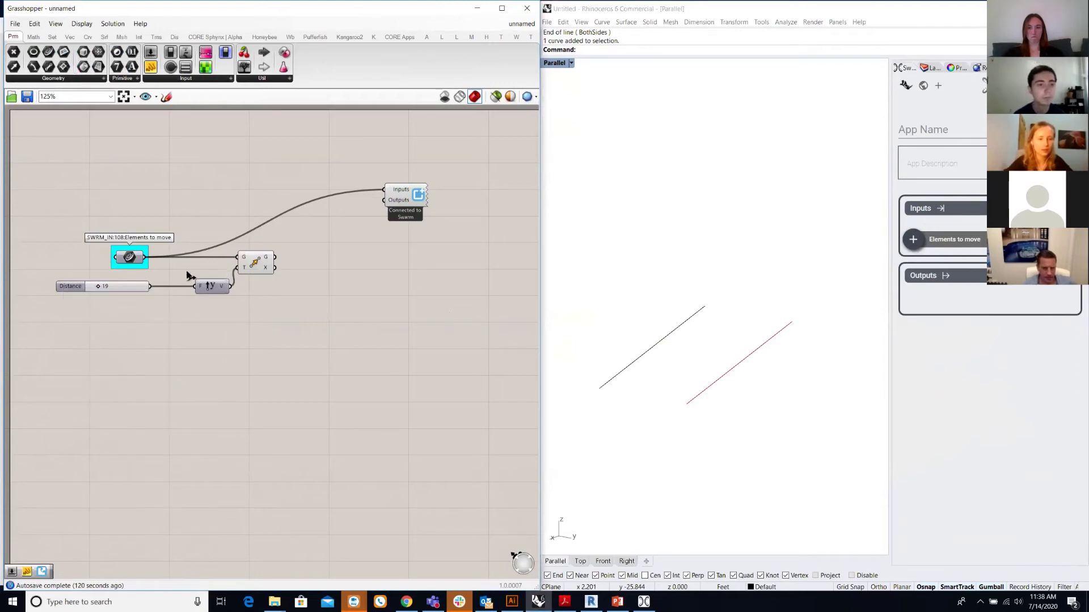
{"action": "left_click_drag", "start_coordinate": [225, 259], "coordinate": [385, 190]}
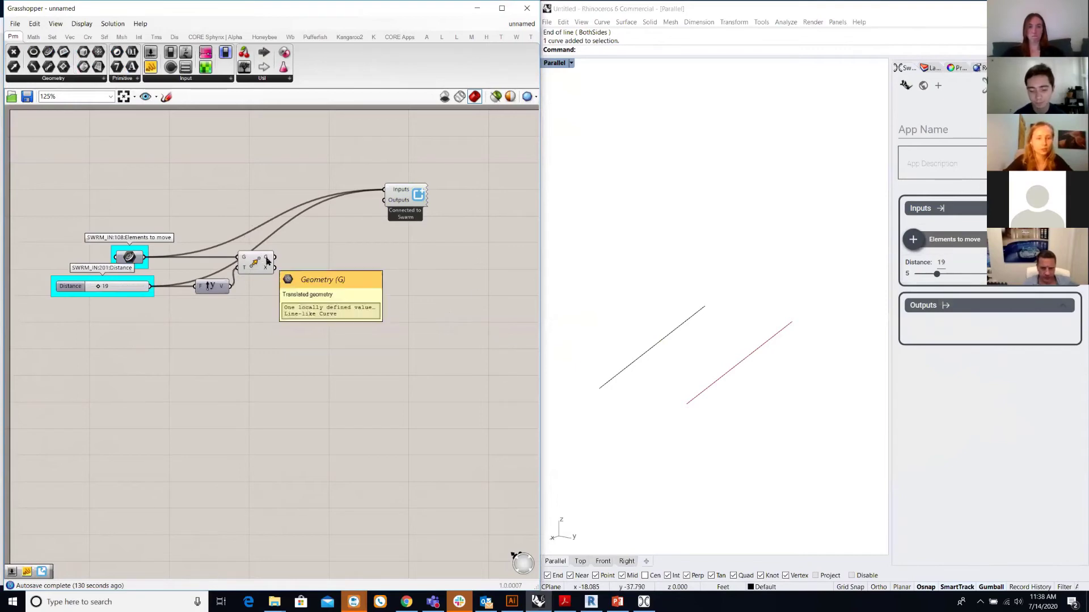
{"action": "left_click_drag", "start_coordinate": [258, 259], "coordinate": [301, 266]}
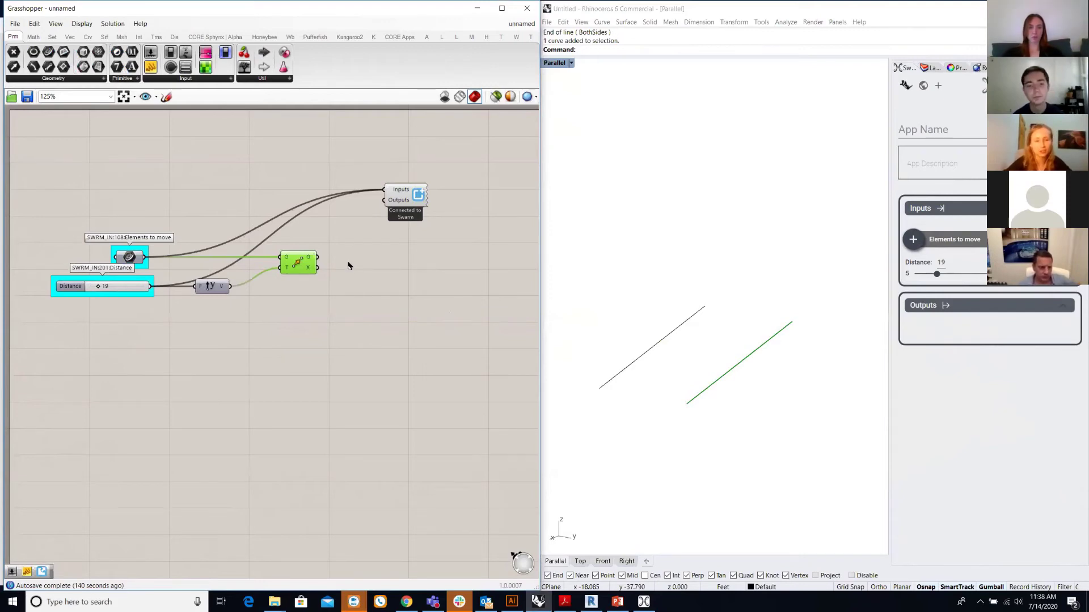
- Add Extract Swarm Attributes fed by the Elements to move curve
{"action": "left_click", "coordinate": [349, 265]}
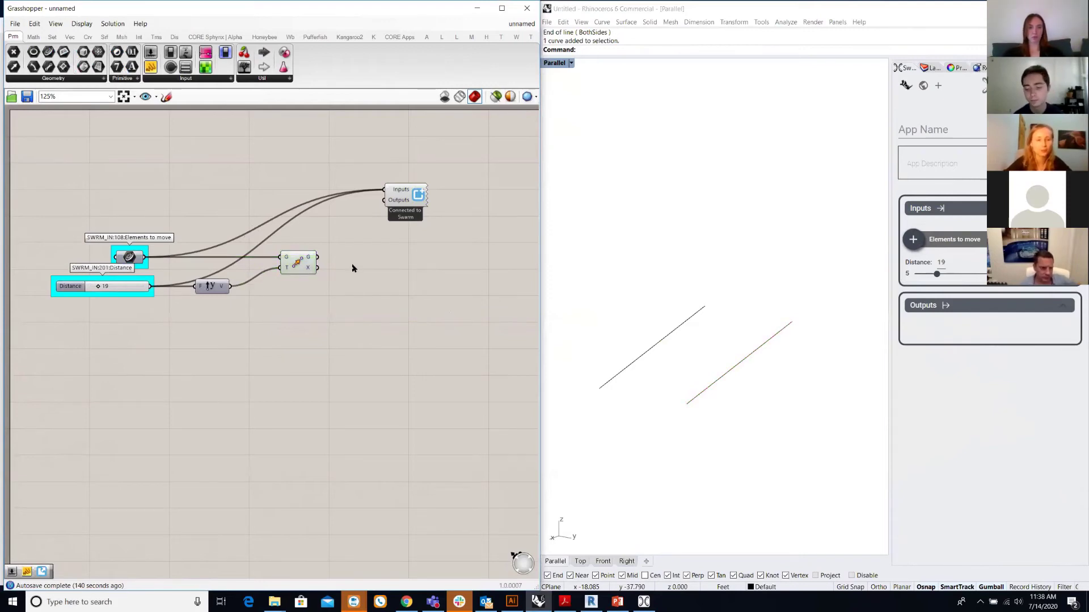
{"action": "left_click", "coordinate": [401, 39]}
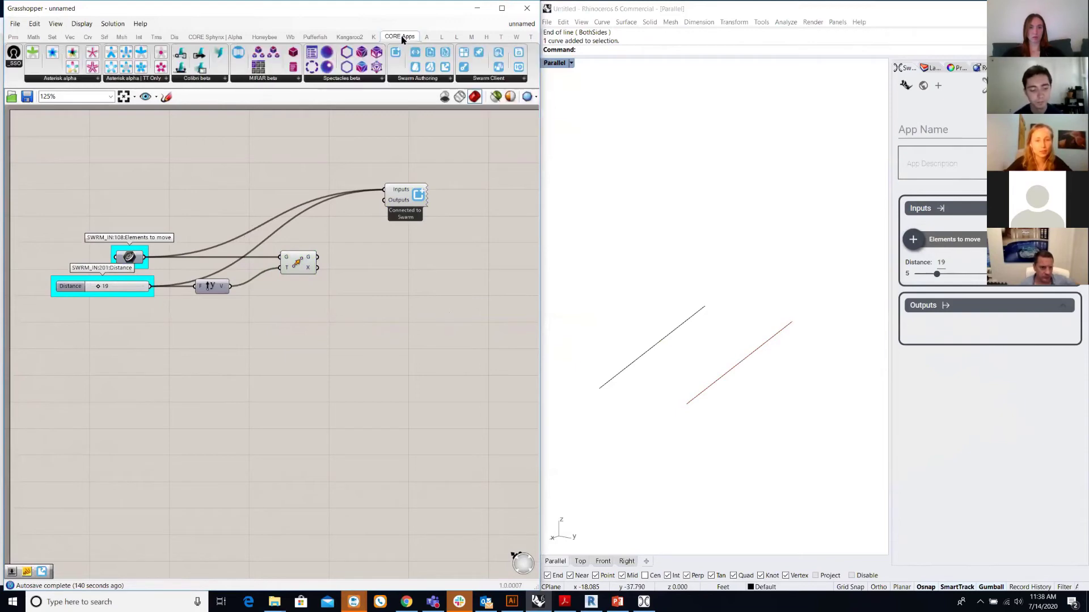
{"action": "left_click", "coordinate": [403, 79]}
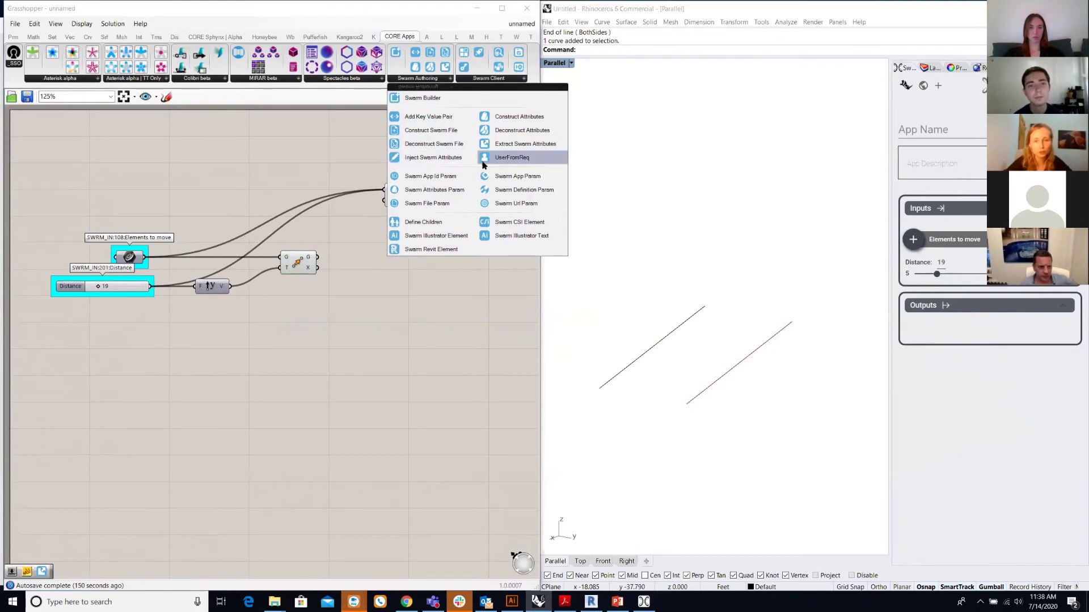
{"action": "left_click", "coordinate": [510, 145]}
{"action": "left_click", "coordinate": [222, 325]}
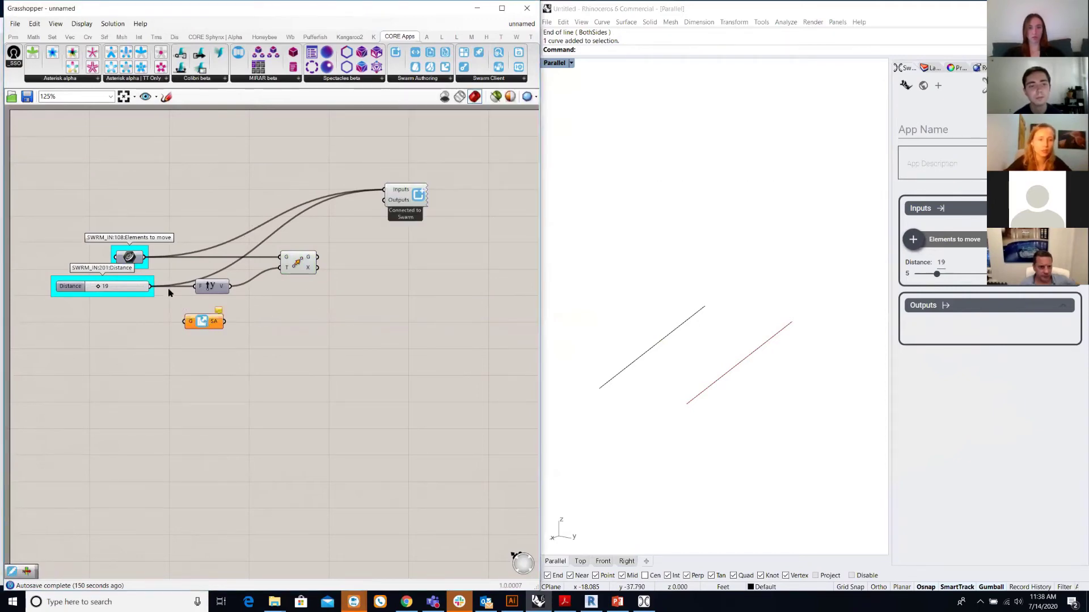
{"action": "left_click", "coordinate": [135, 247]}
{"action": "left_click_drag", "start_coordinate": [135, 248], "coordinate": [135, 211]}
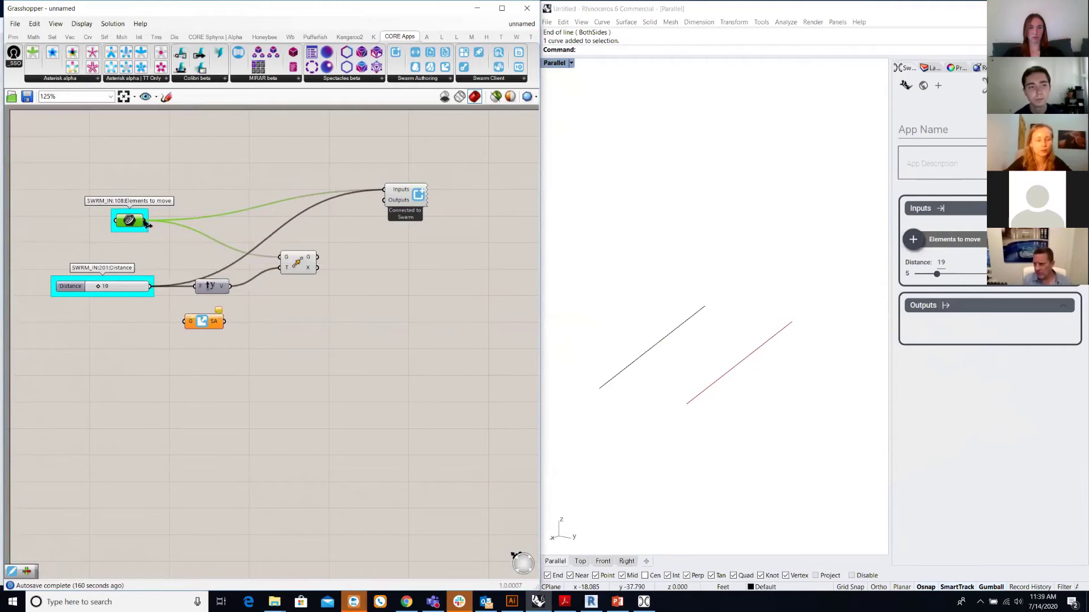
{"action": "left_click_drag", "start_coordinate": [204, 326], "coordinate": [211, 322]}
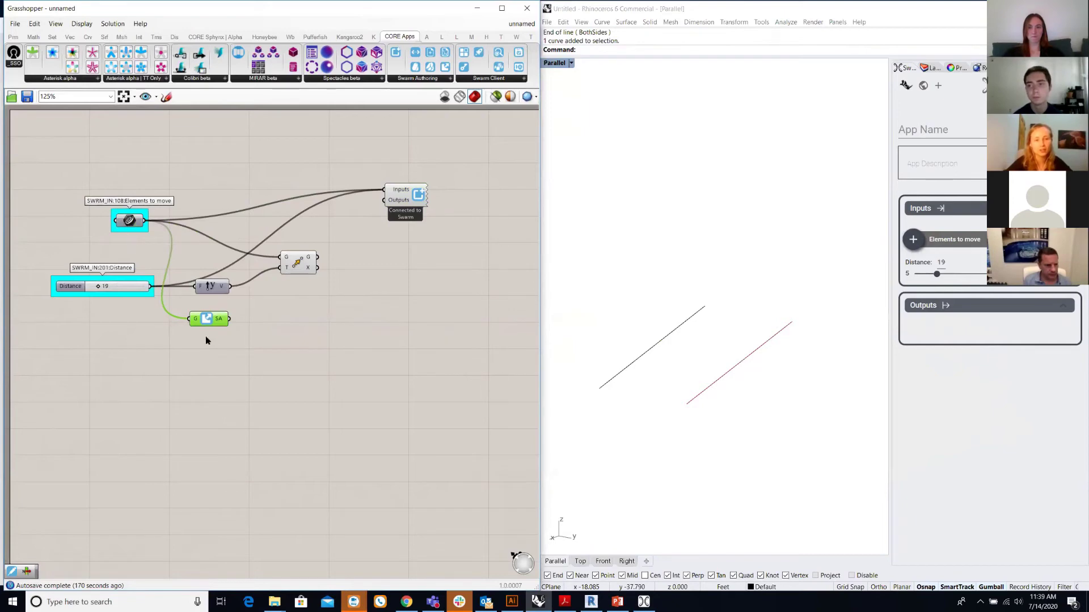
{"action": "left_click_drag", "start_coordinate": [222, 323], "coordinate": [309, 323]}
{"action": "left_click", "coordinate": [358, 326]}
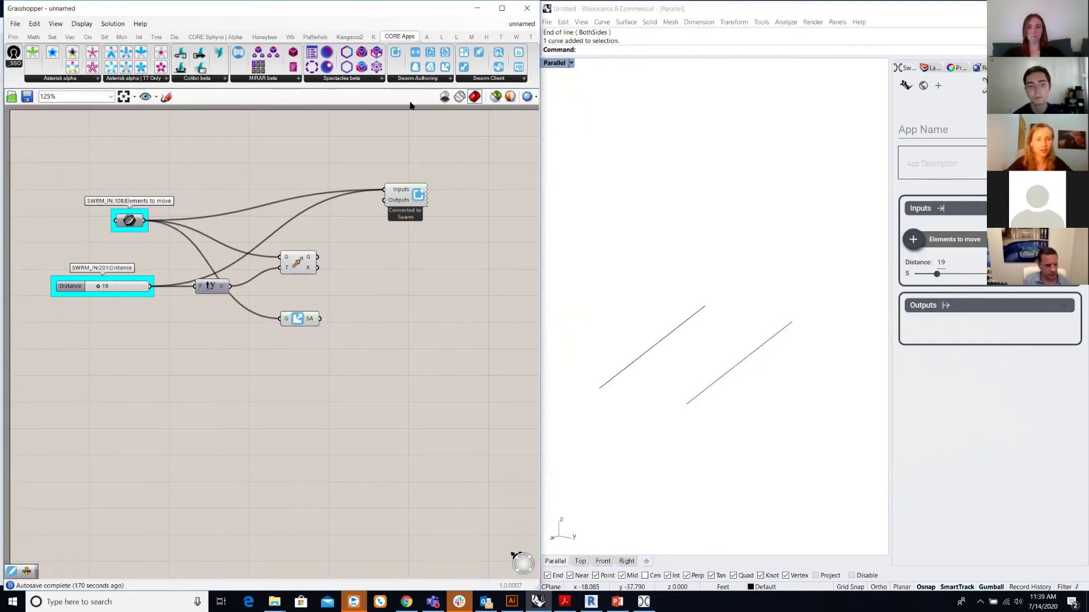
- Add Inject Swarm Attributes, wiring in the extracted attributes and the moved line
{"action": "left_click", "coordinate": [431, 80]}
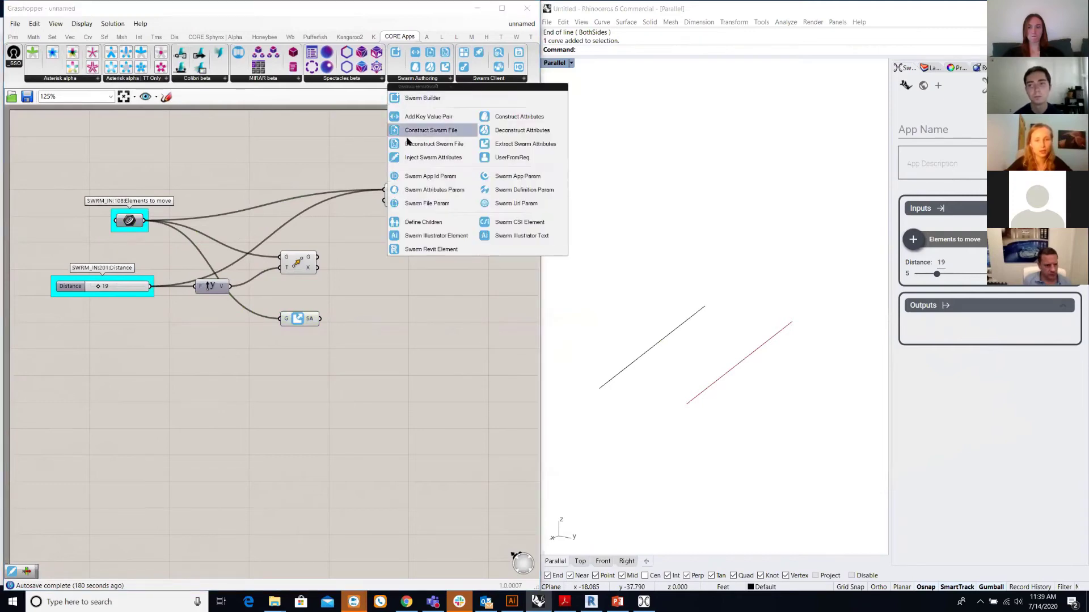
{"action": "left_click", "coordinate": [413, 158]}
{"action": "left_click", "coordinate": [381, 281]}
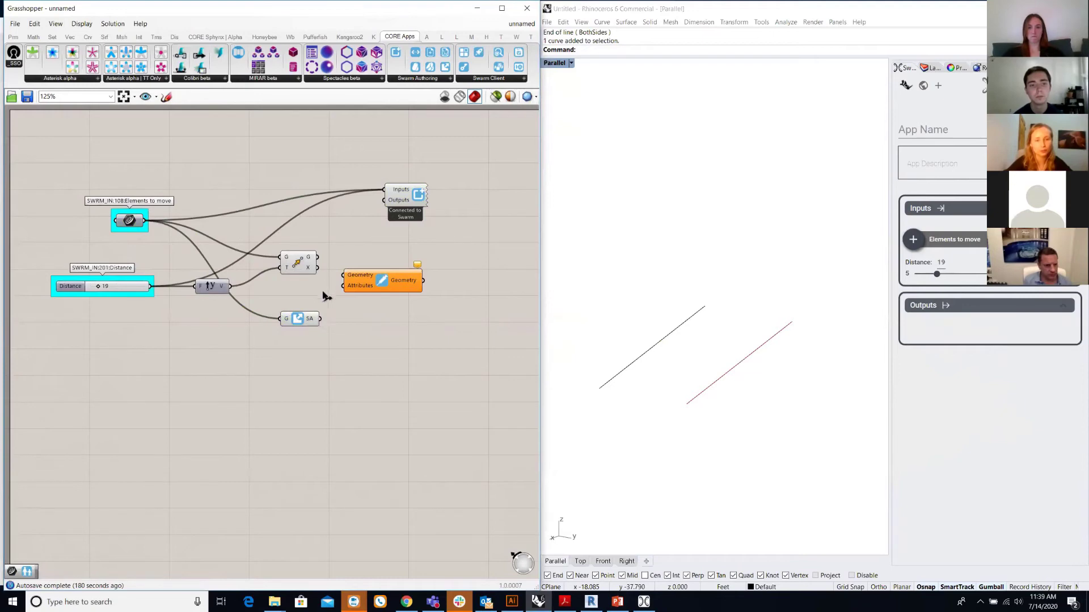
{"action": "left_click_drag", "start_coordinate": [320, 319], "coordinate": [364, 291]}
{"action": "left_click", "coordinate": [375, 318]}
{"action": "right_click_drag", "start_coordinate": [377, 323], "coordinate": [292, 314]}
{"action": "left_click_drag", "start_coordinate": [325, 201], "coordinate": [415, 201]}
{"action": "left_click", "coordinate": [309, 283]}
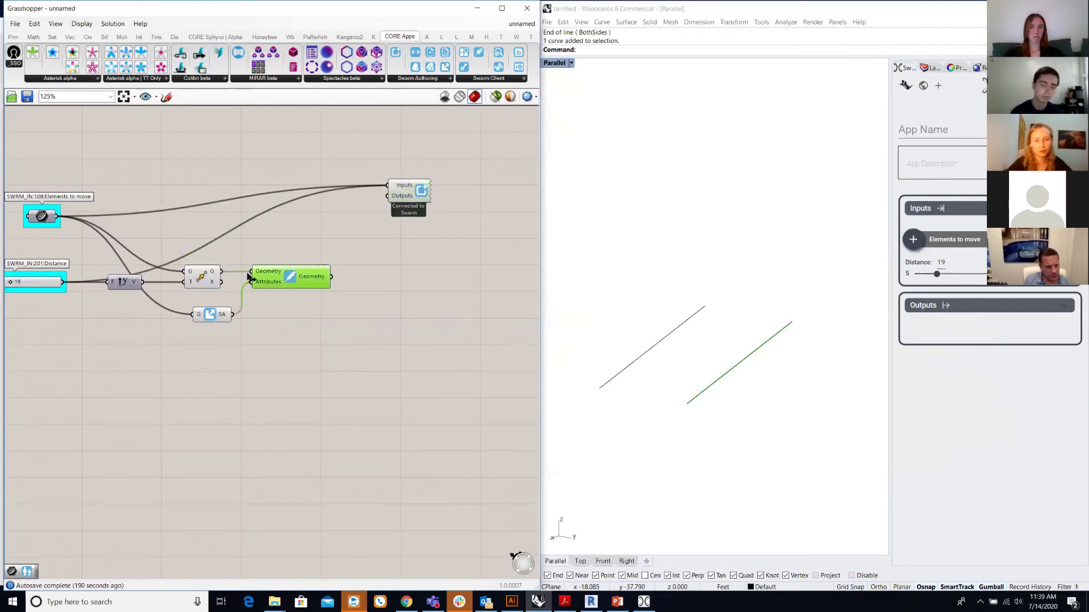
{"action": "mouse_move", "coordinate": [307, 278]}
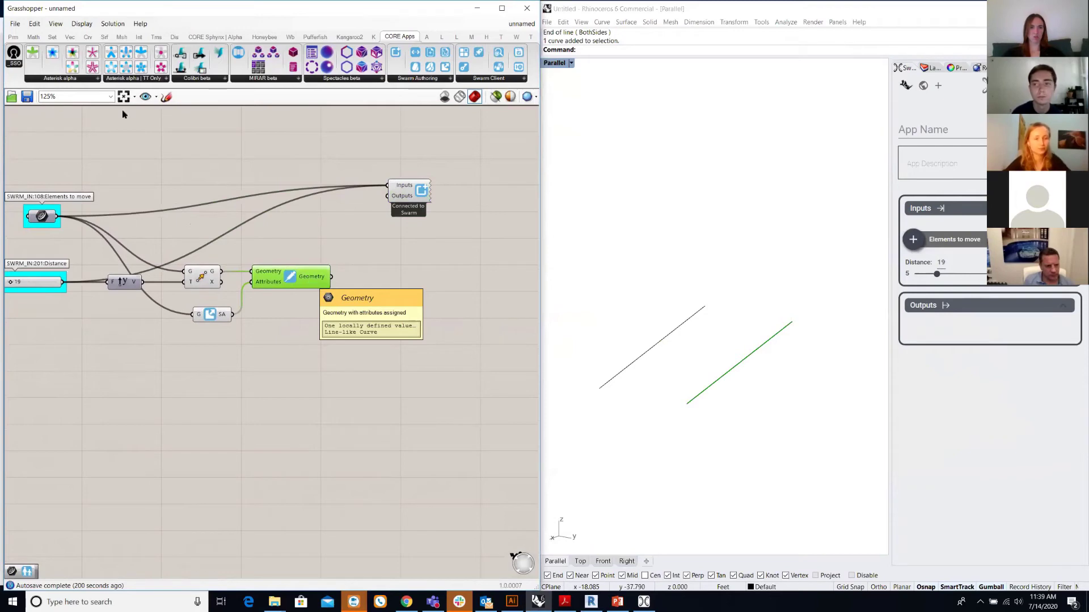
{"action": "left_click", "coordinate": [13, 37]}
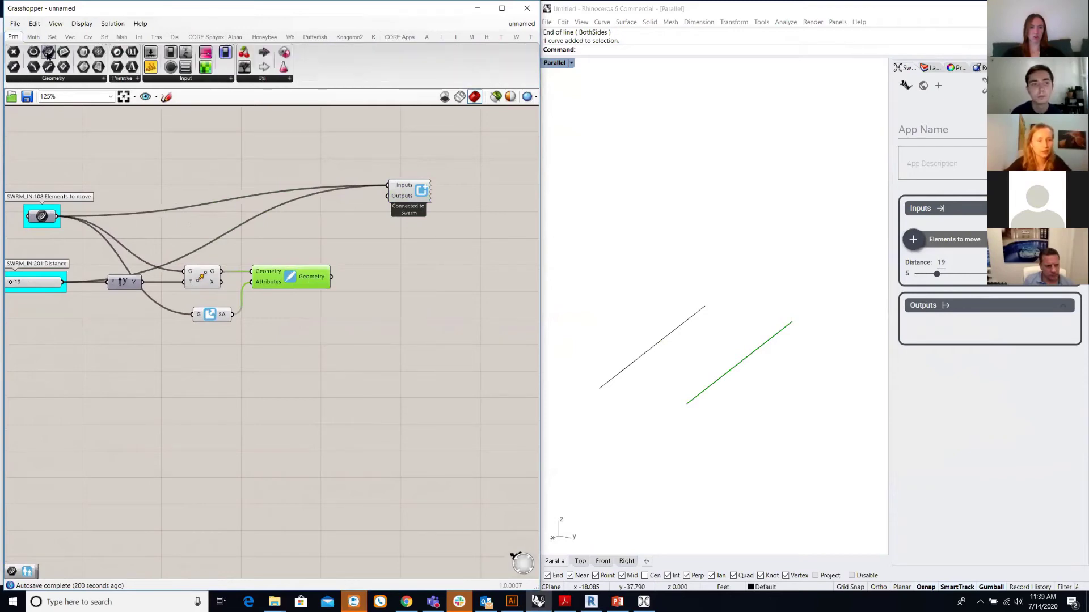
{"action": "left_click_drag", "start_coordinate": [48, 54], "coordinate": [366, 272]}
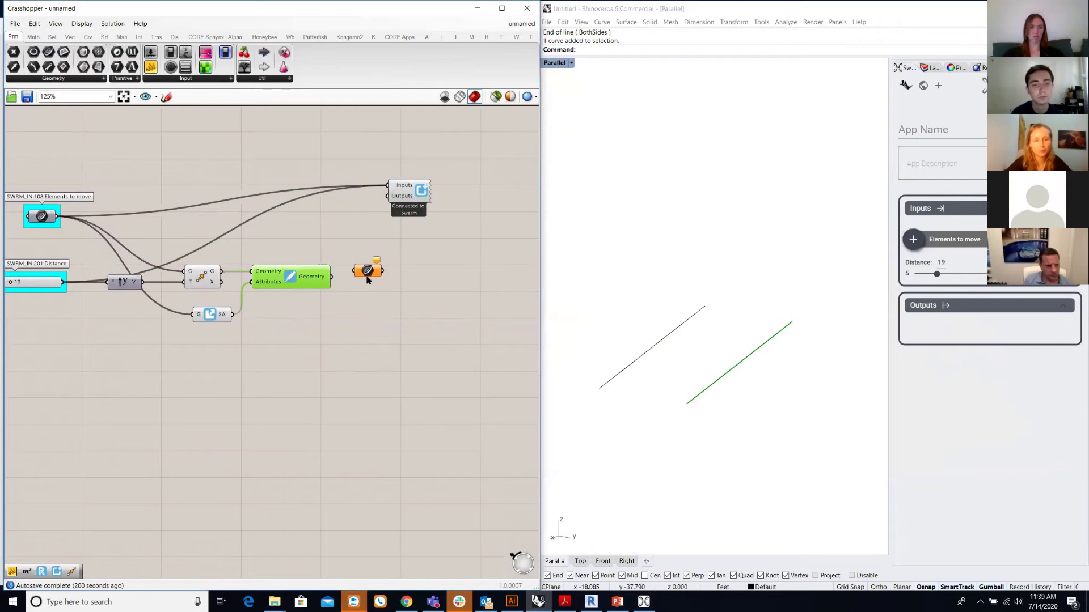
{"action": "left_click_drag", "start_coordinate": [331, 277], "coordinate": [365, 280]}
{"action": "right_click", "coordinate": [367, 279]}
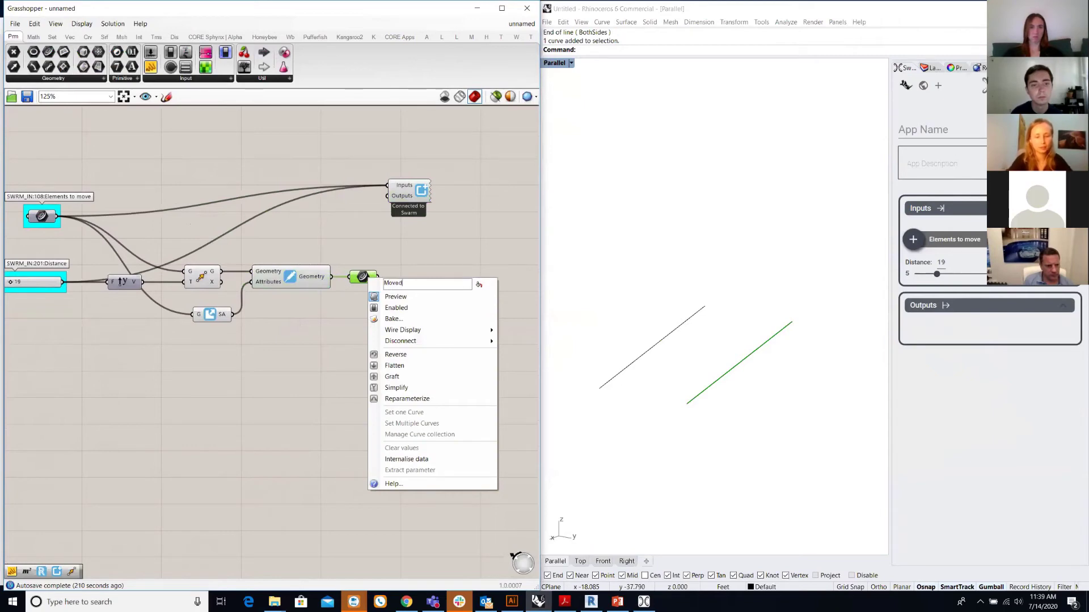
{"action": "type", "text": "Moved Elements"}
{"action": "key", "text": "Return"}
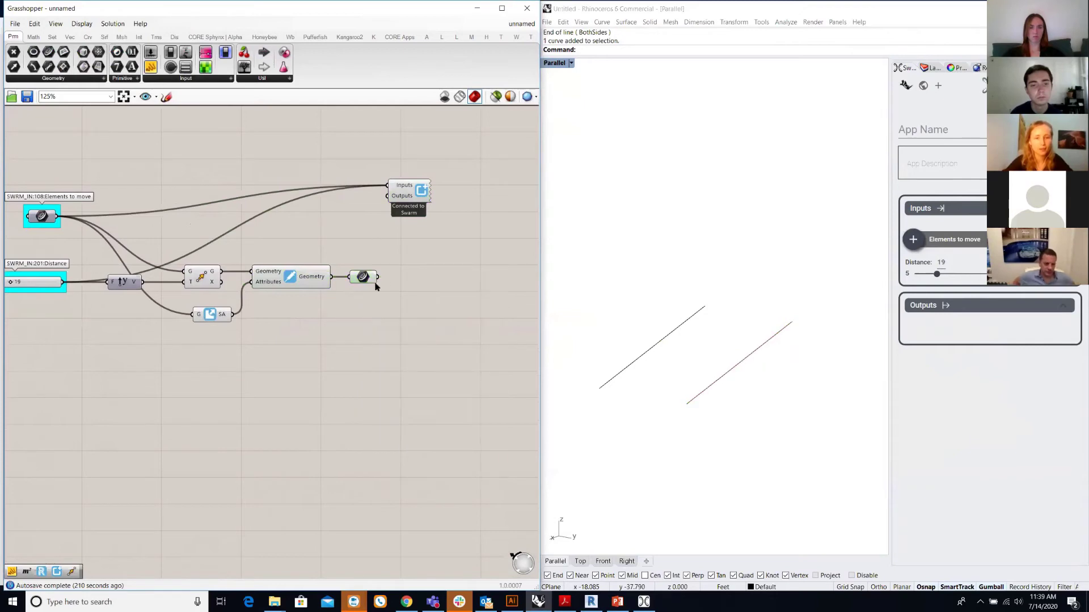
{"action": "left_click_drag", "start_coordinate": [377, 277], "coordinate": [388, 196]}
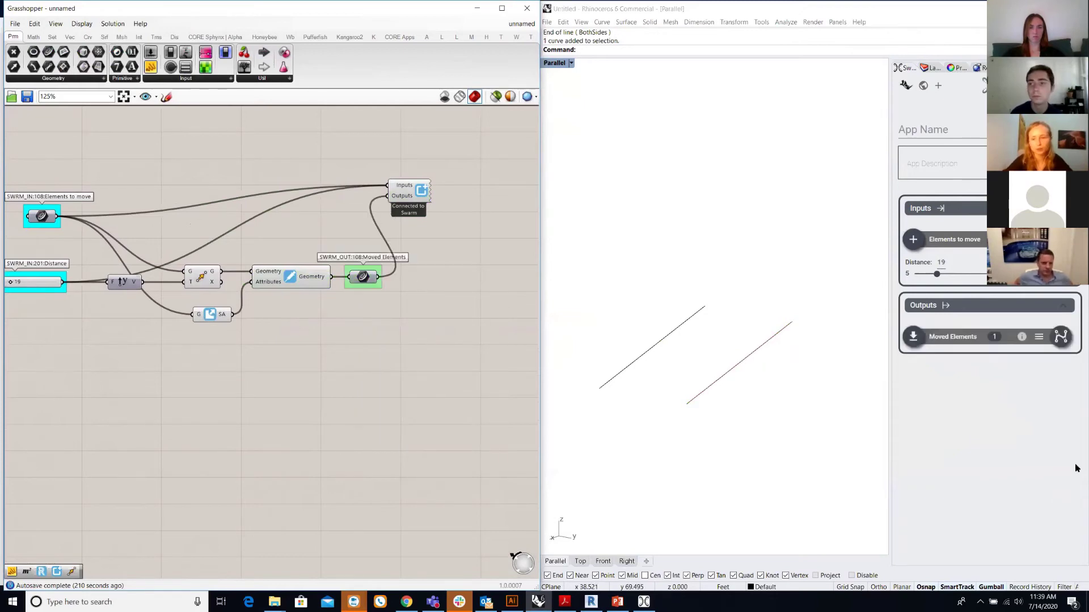
{"action": "left_click", "coordinate": [953, 428]}
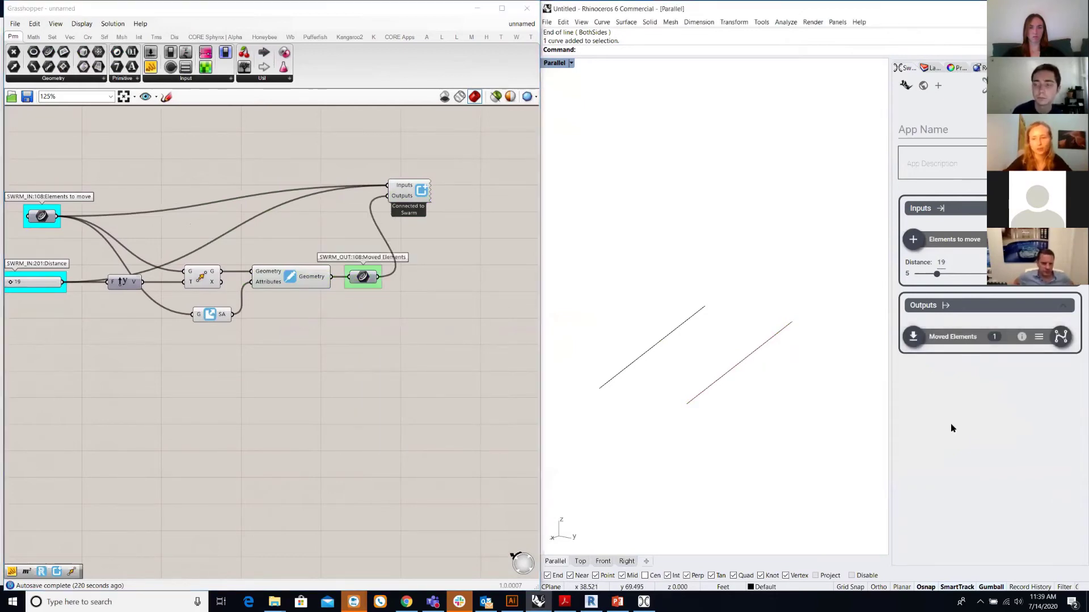
- Name the app 'Move Elements', submit it to Swarm, and keep current inputs as the default
{"action": "left_click", "coordinate": [928, 129]}
{"action": "type", "text": "N"}
{"action": "key", "text": "BackSpace"}
{"action": "type", "text": "Move E"}
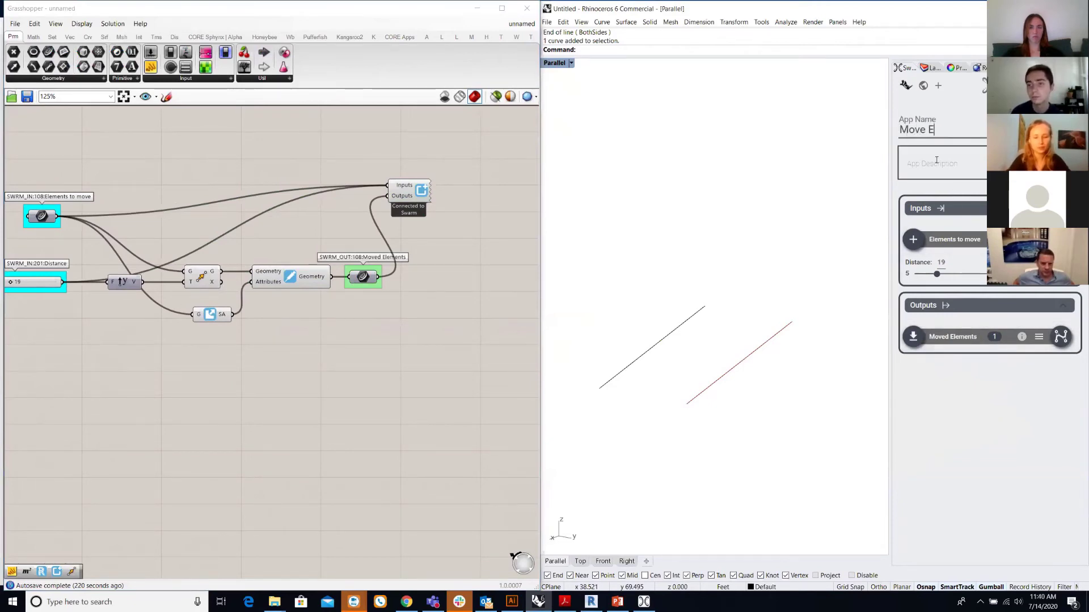
{"action": "type", "text": "lements"}
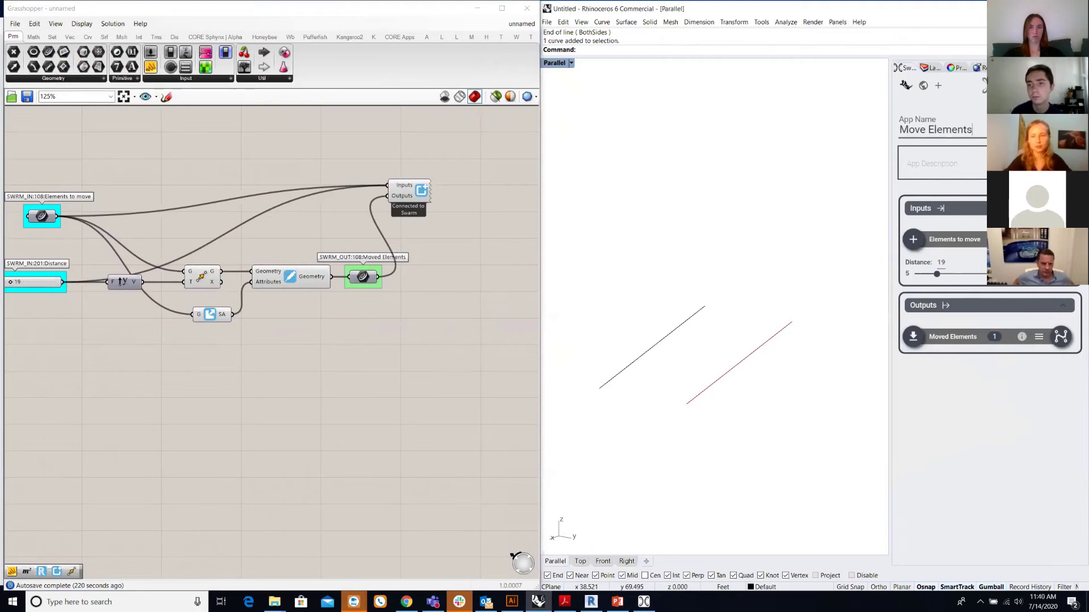
{"action": "left_click", "coordinate": [1028, 392]}
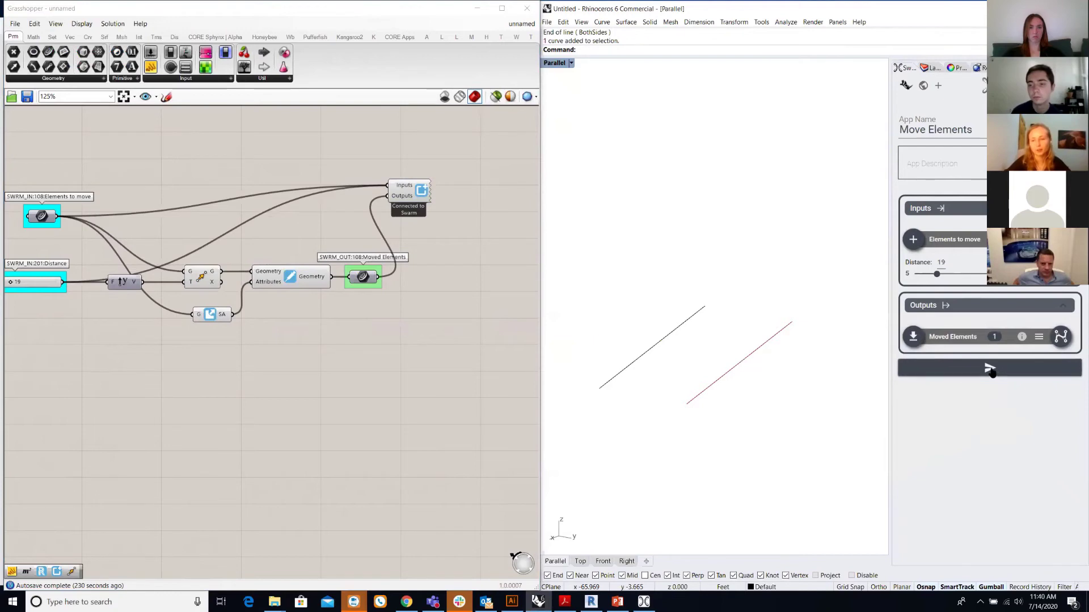
{"action": "left_click", "coordinate": [989, 369]}
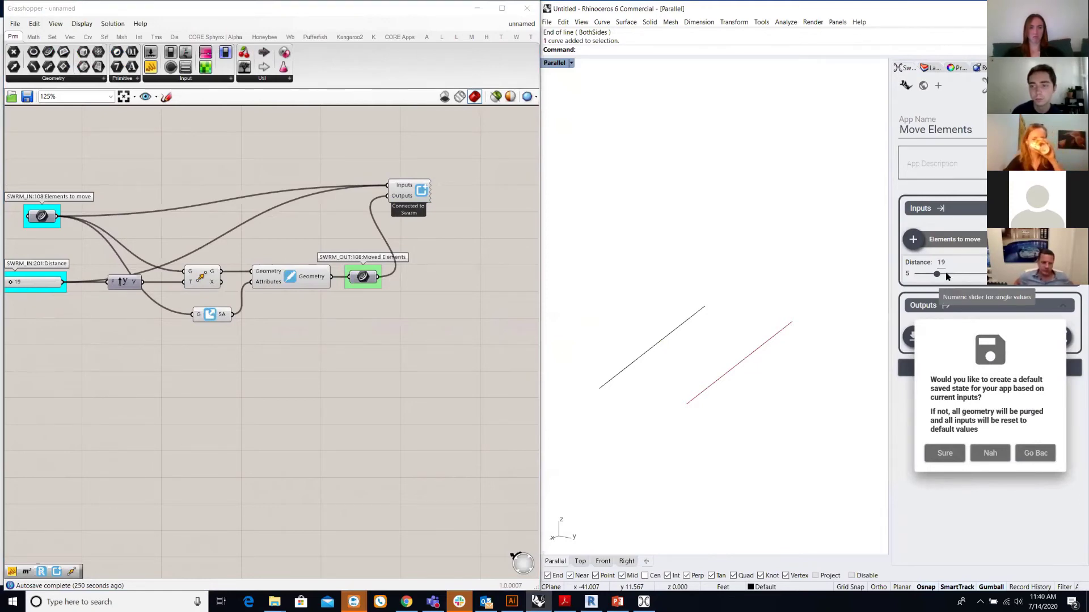
{"action": "left_click", "coordinate": [944, 454]}
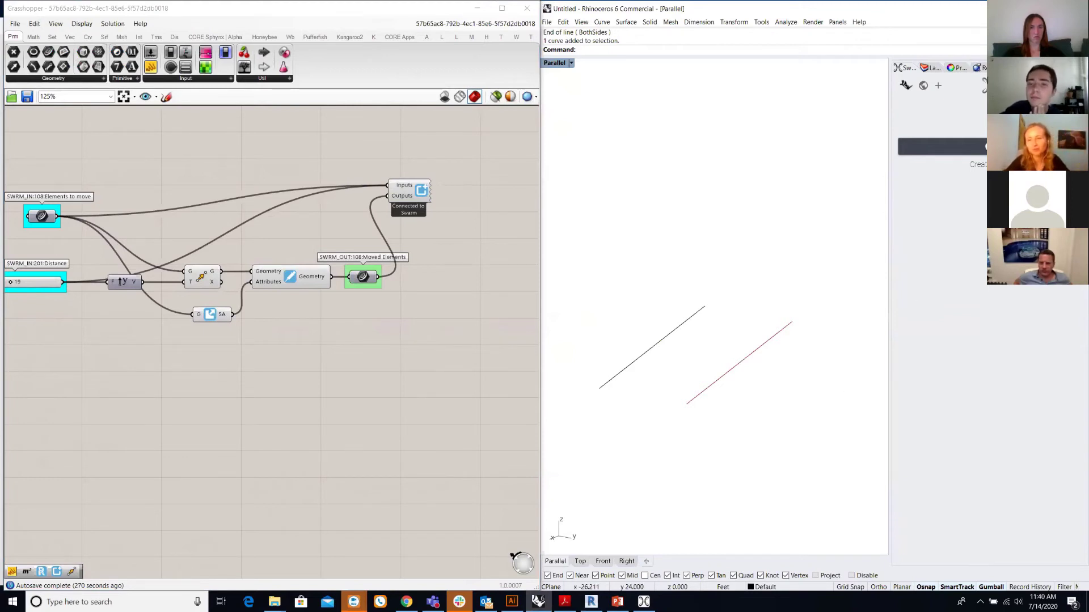
- Browse the Related Apps on the Swarm Marketplace account page, then return to Rhino
{"action": "left_click", "coordinate": [923, 87]}
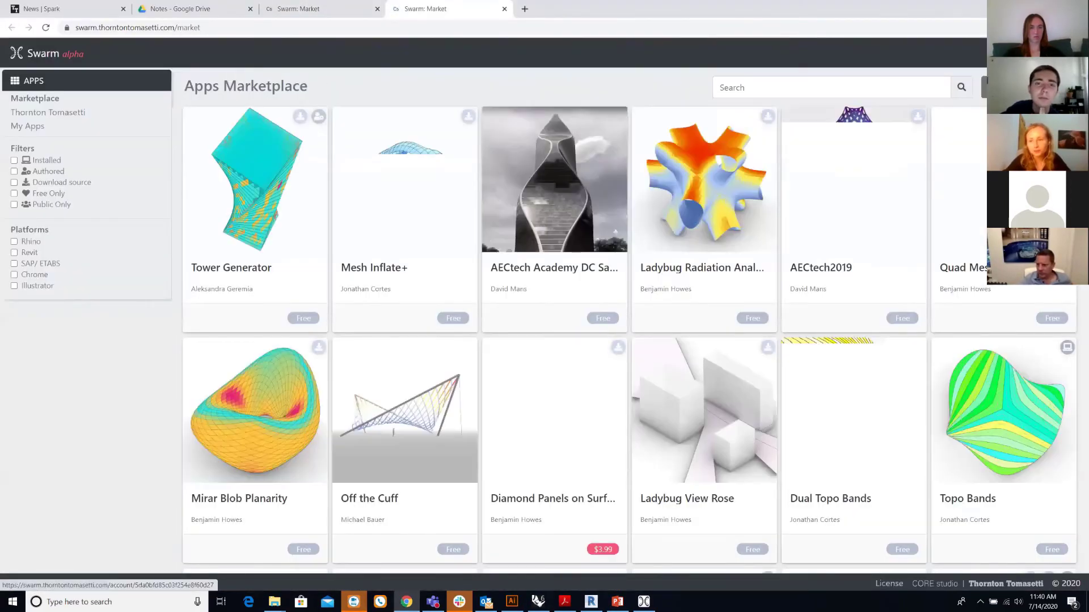
{"action": "left_click", "coordinate": [945, 125]}
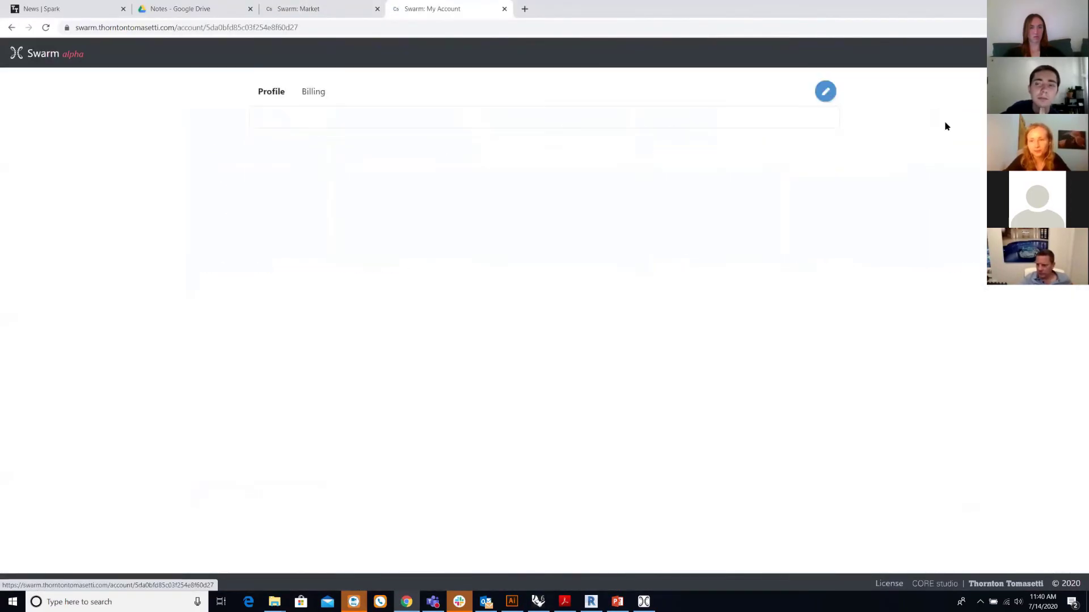
{"action": "scroll", "coordinate": [401, 309], "scroll_direction": "down", "scroll_amount": 3}
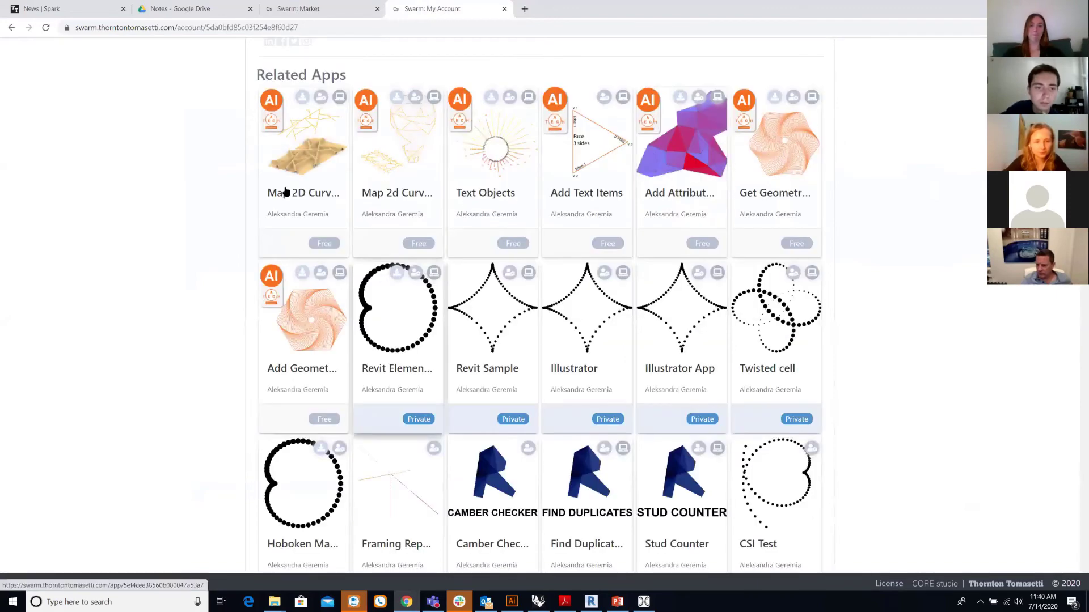
{"action": "key", "text": "alt+Tab"}
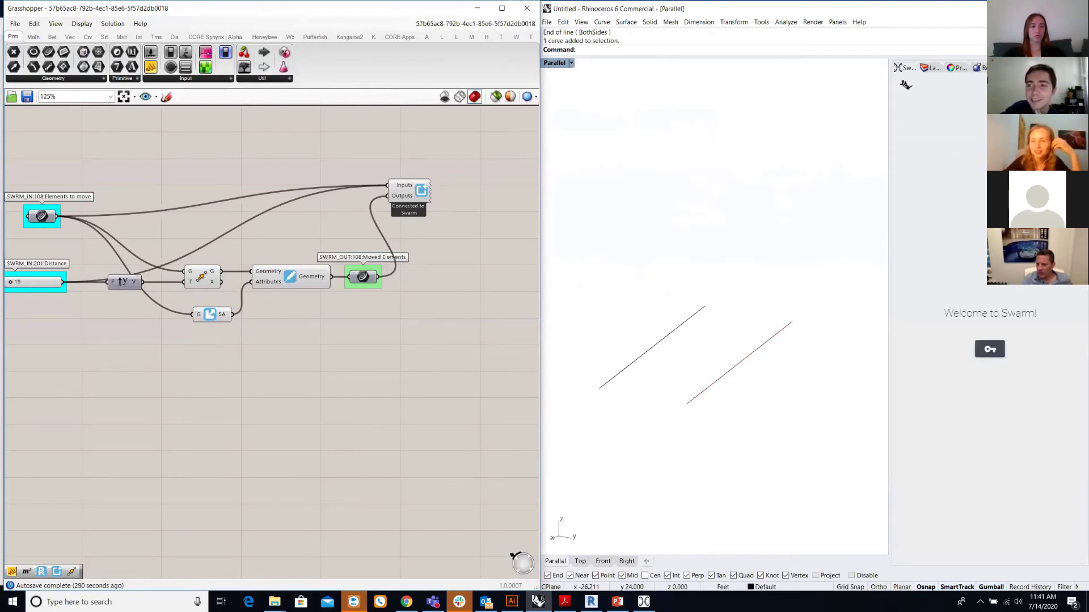
- Sign in to Swarm through the Thornton Tomasetti Employee Login with the account's username and password
{"action": "left_click", "coordinate": [978, 355]}
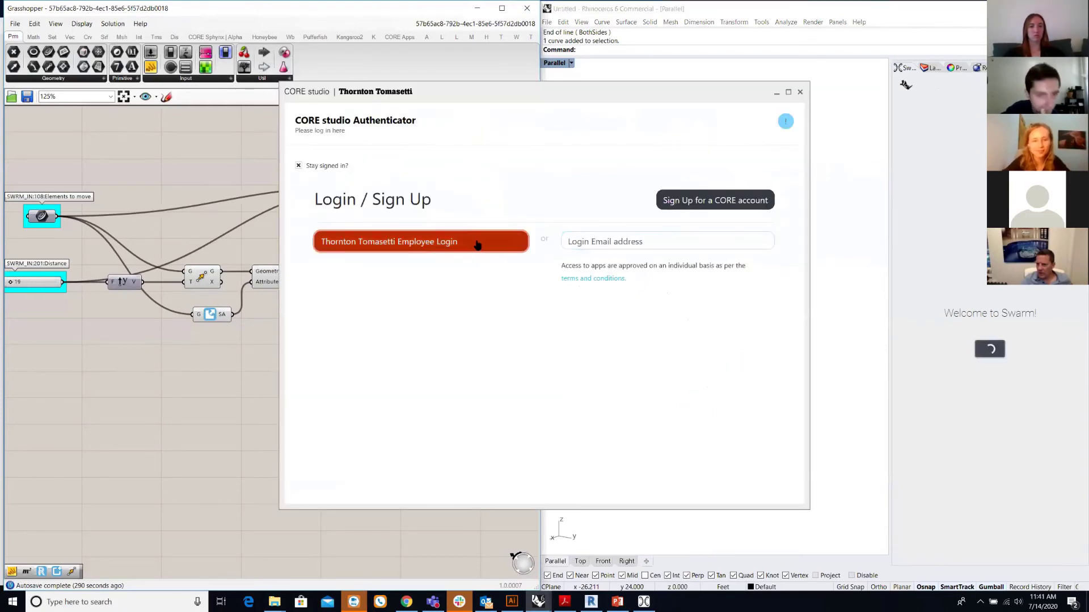
{"action": "left_click", "coordinate": [478, 244]}
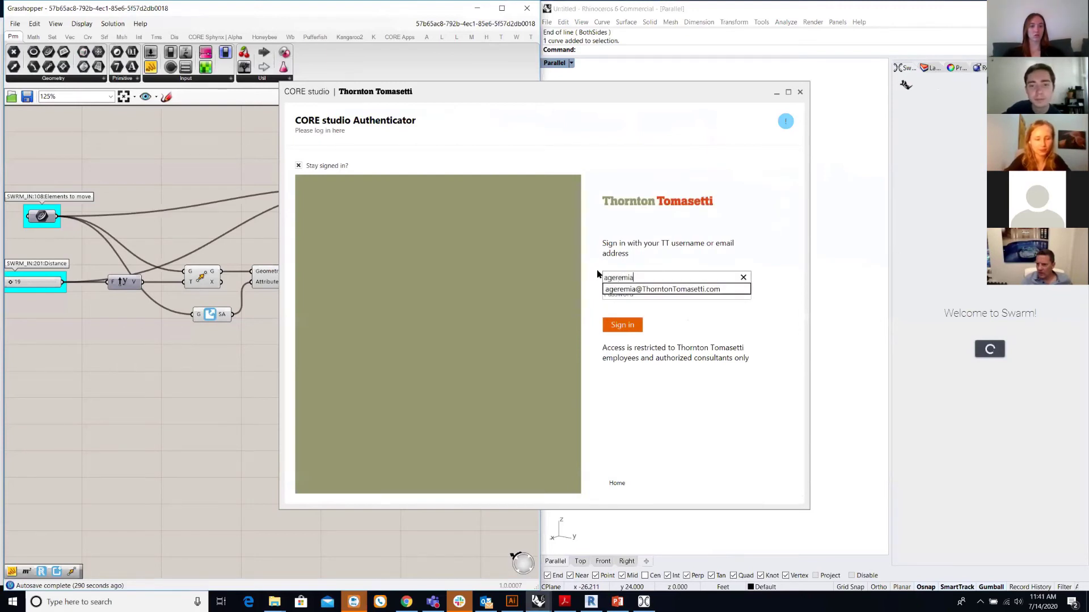
{"action": "key", "text": "Tab"}
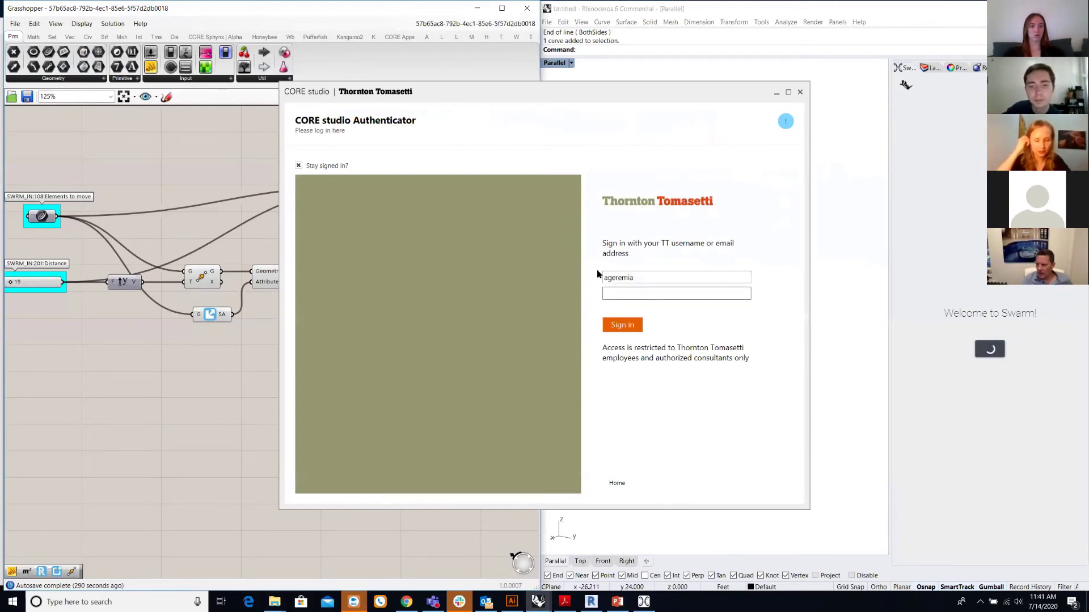
{"action": "type", "text": "•••••••••••••"}
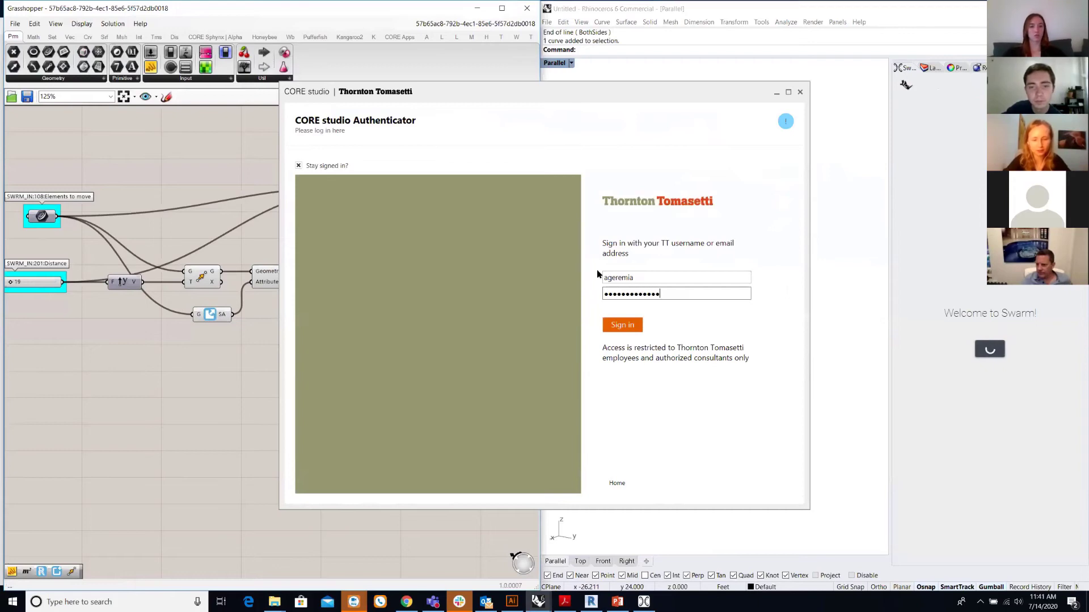
{"action": "type", "text": "•••"}
{"action": "key", "text": "Return"}
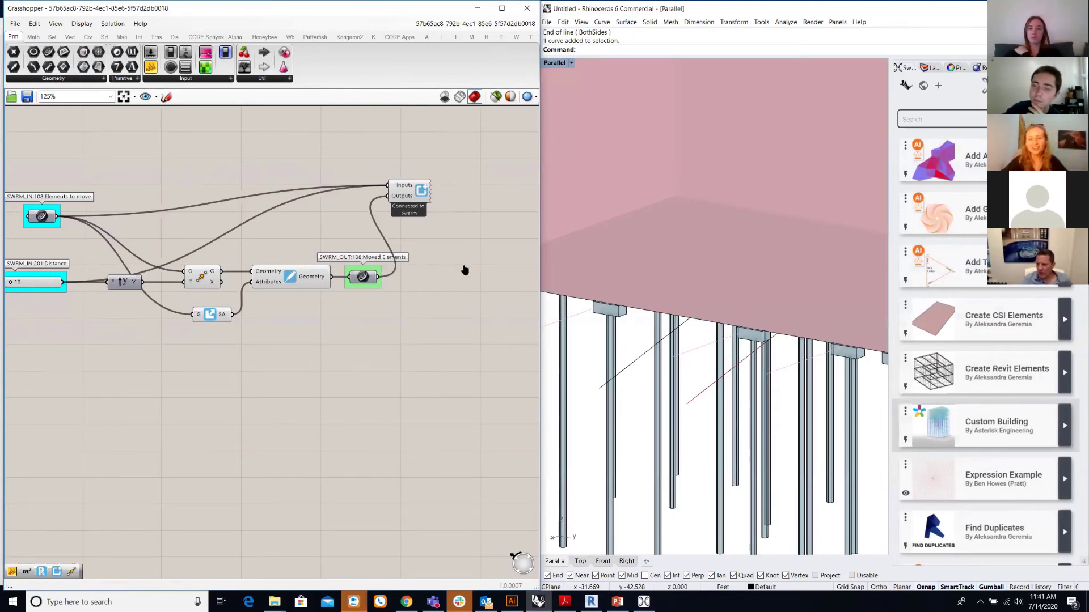
- Start a new Swarm app and try Hard Sync, refresh and Reconnect on the Swarm Builder component
{"action": "left_click", "coordinate": [938, 89]}
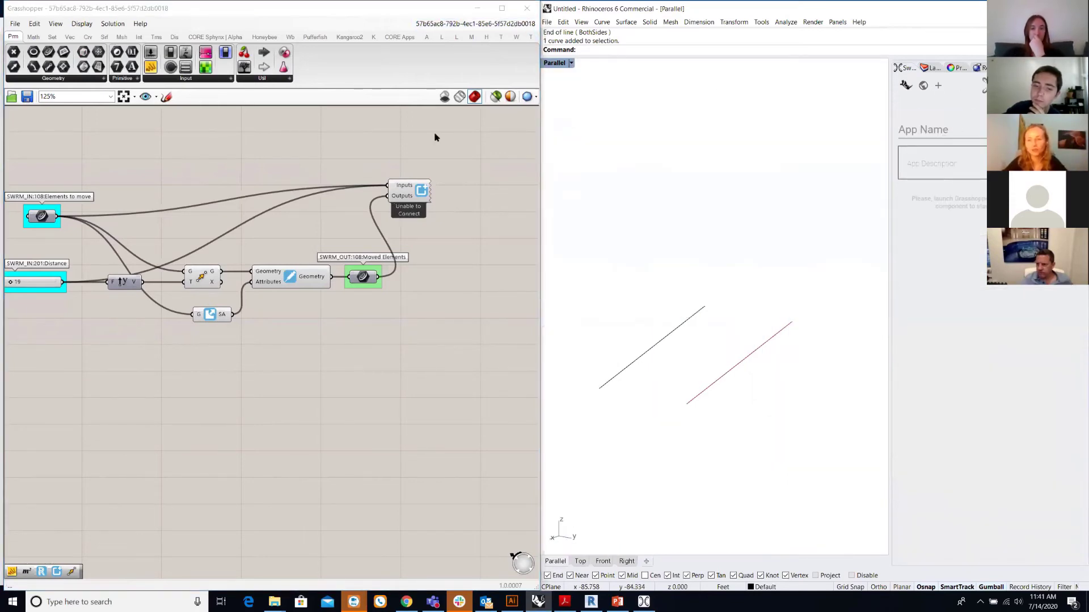
{"action": "scroll", "coordinate": [428, 201], "scroll_direction": "up", "scroll_amount": 3}
{"action": "right_click", "coordinate": [419, 192]}
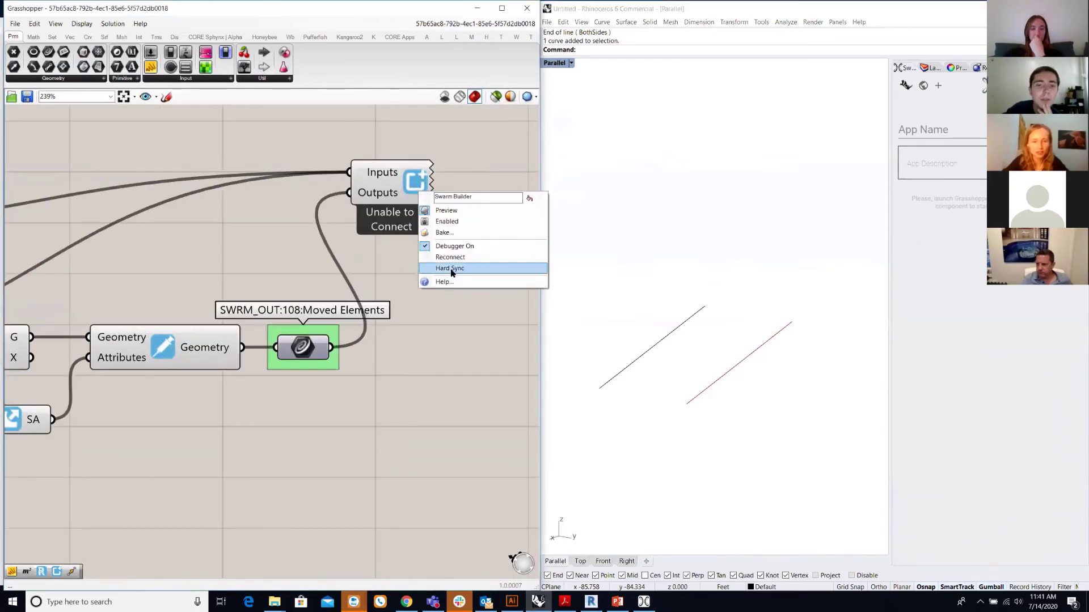
{"action": "left_click", "coordinate": [459, 260]}
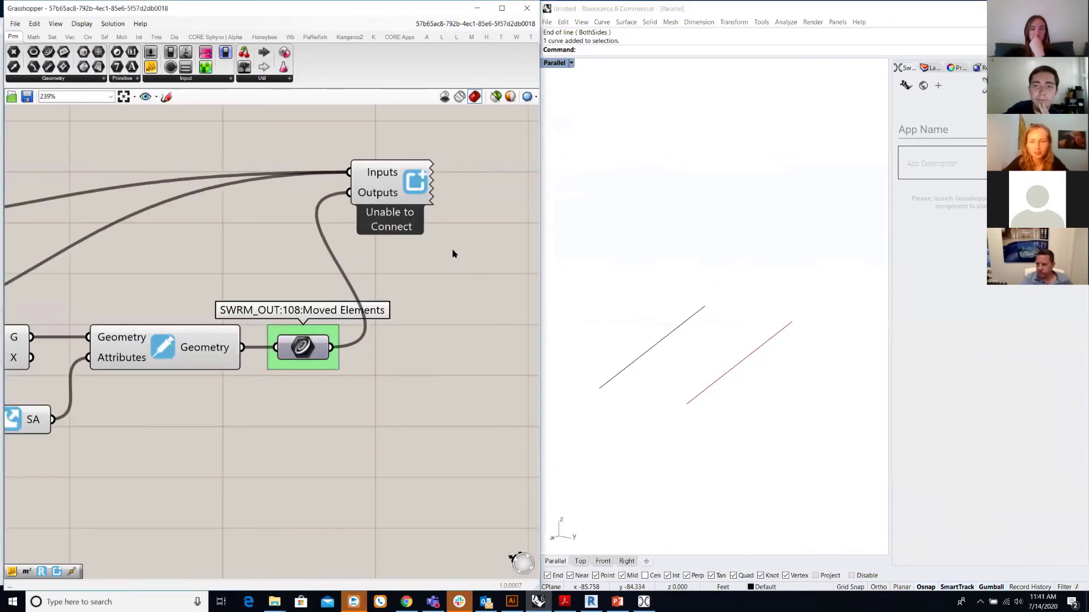
{"action": "scroll", "coordinate": [428, 208], "scroll_direction": "down", "scroll_amount": 2}
{"action": "scroll", "coordinate": [426, 208], "scroll_direction": "up", "scroll_amount": 2}
{"action": "right_click", "coordinate": [425, 208]}
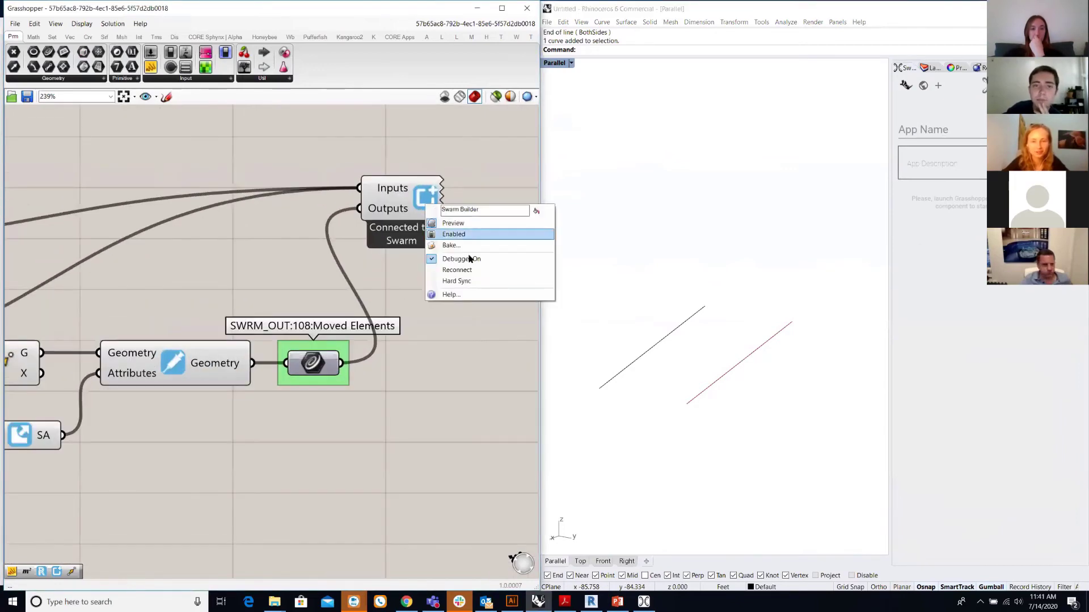
{"action": "left_click", "coordinate": [471, 272]}
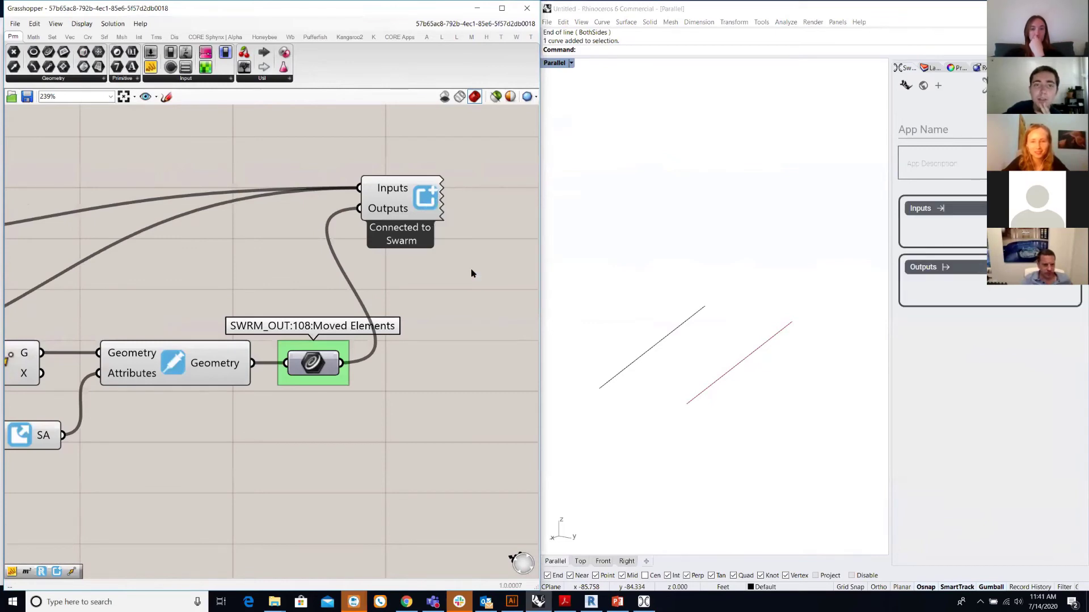
{"action": "scroll", "coordinate": [470, 272], "scroll_direction": "down", "scroll_amount": 5}
{"action": "scroll", "coordinate": [470, 273], "scroll_direction": "up", "scroll_amount": 5}
{"action": "right_click", "coordinate": [450, 232]}
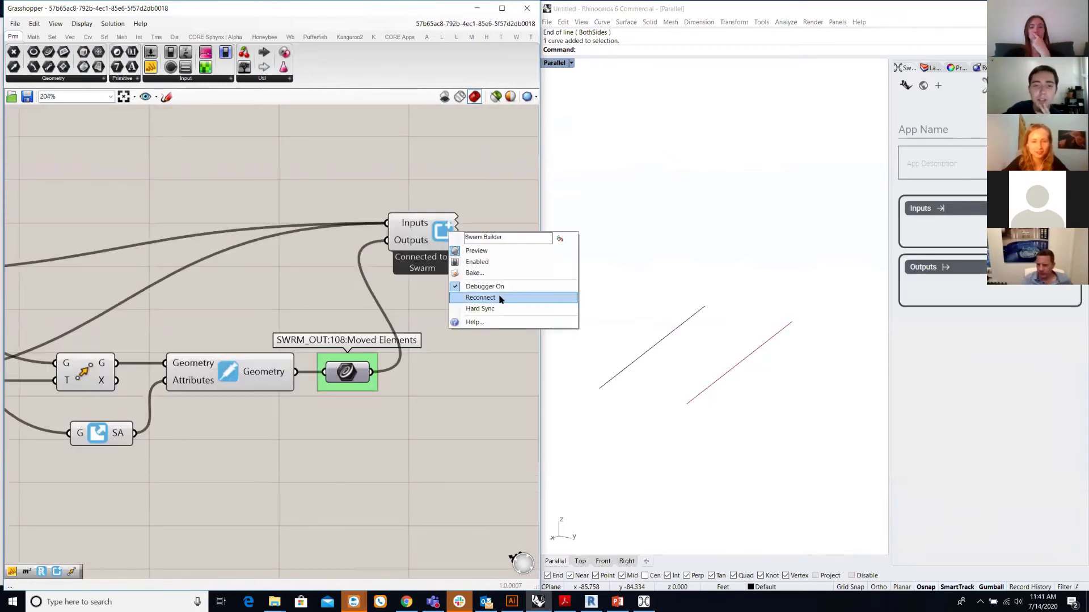
{"action": "left_click", "coordinate": [500, 296]}
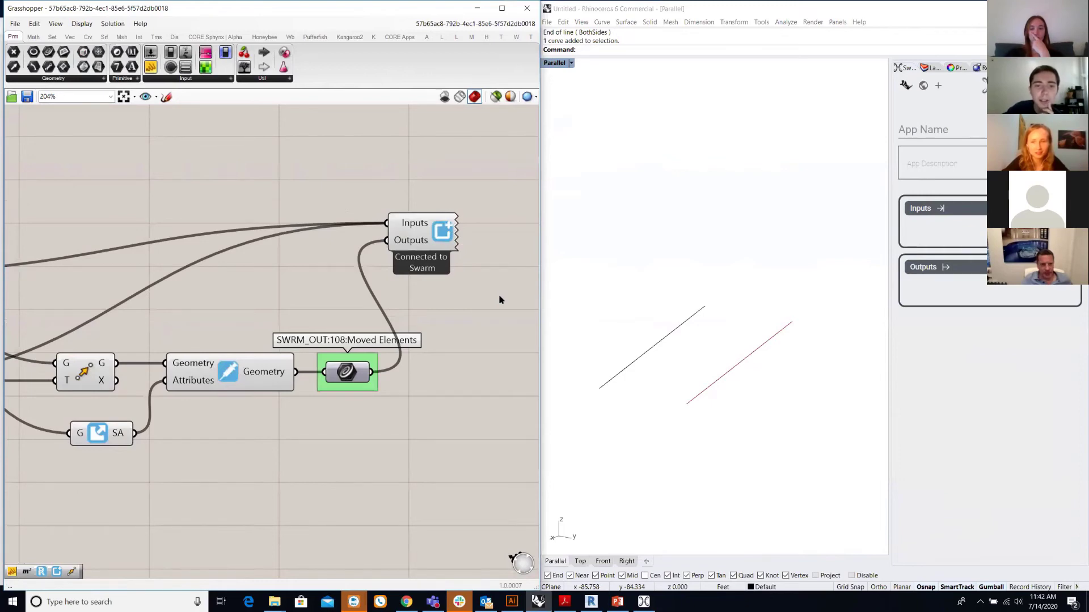
- Resync the Swarm Builder until the panel shows Elements to move, Distance 19 and Moved Elements
{"action": "scroll", "coordinate": [499, 299], "scroll_direction": "down", "scroll_amount": 3}
{"action": "scroll", "coordinate": [499, 299], "scroll_direction": "up", "scroll_amount": 2}
{"action": "right_click", "coordinate": [440, 237]}
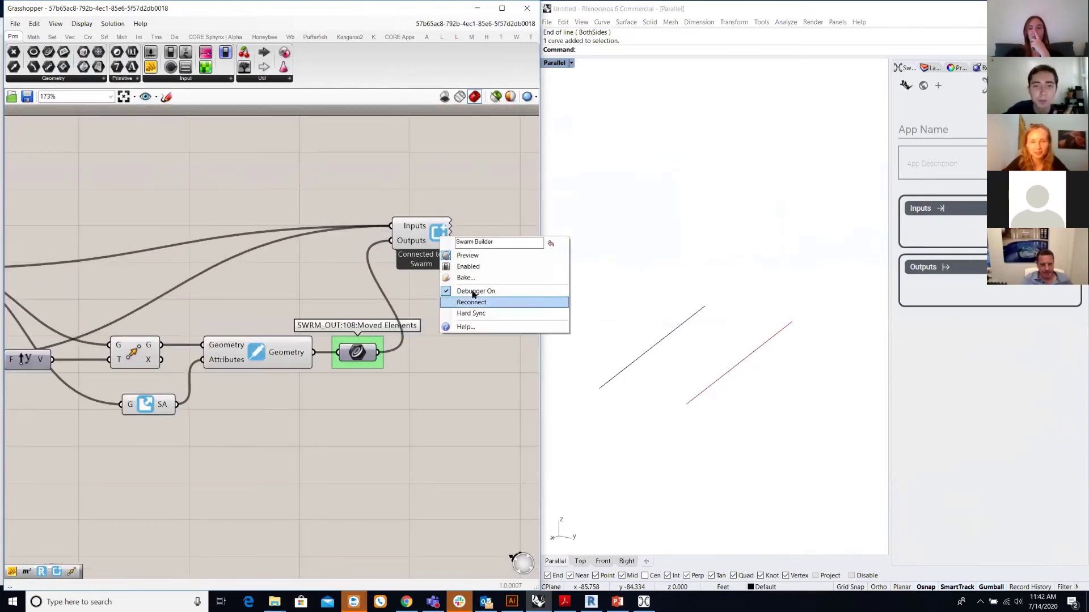
{"action": "left_click", "coordinate": [479, 313]}
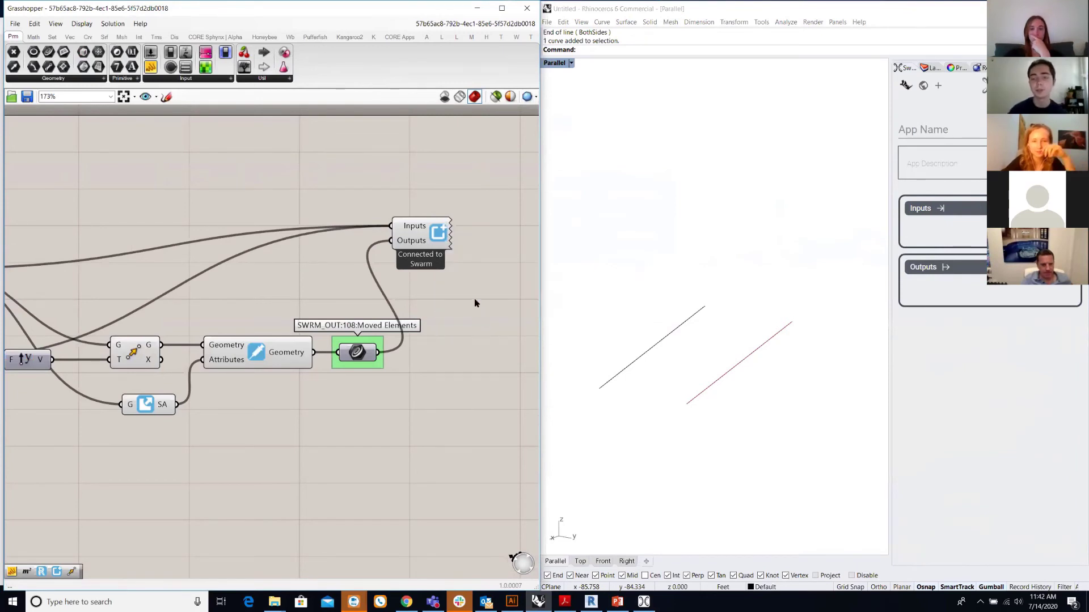
{"action": "right_click", "coordinate": [443, 230]}
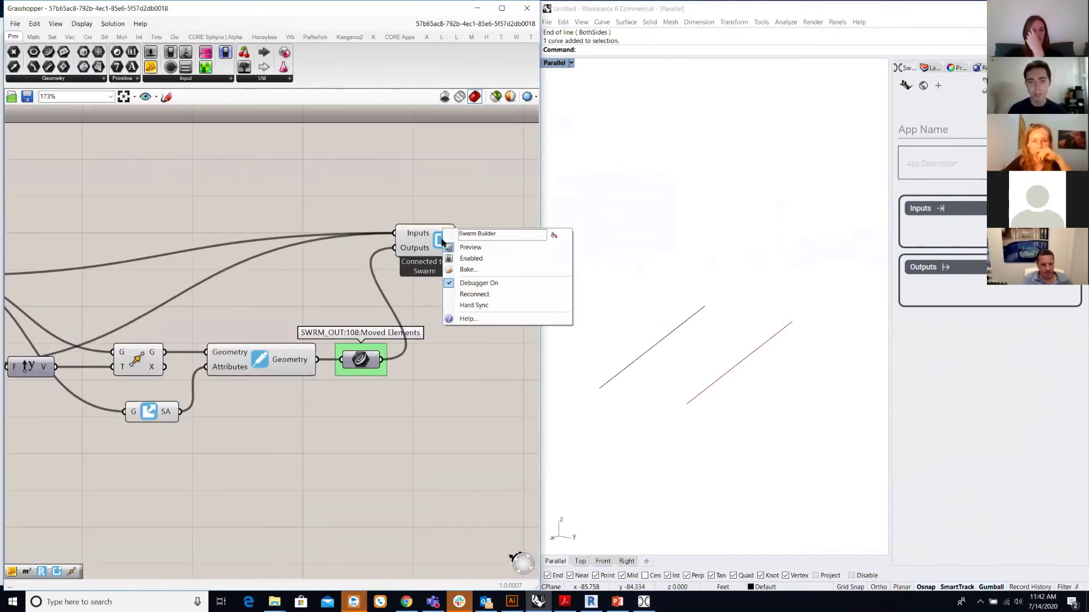
{"action": "left_click", "coordinate": [473, 296]}
{"action": "right_click", "coordinate": [438, 248]}
{"action": "left_click", "coordinate": [447, 321]}
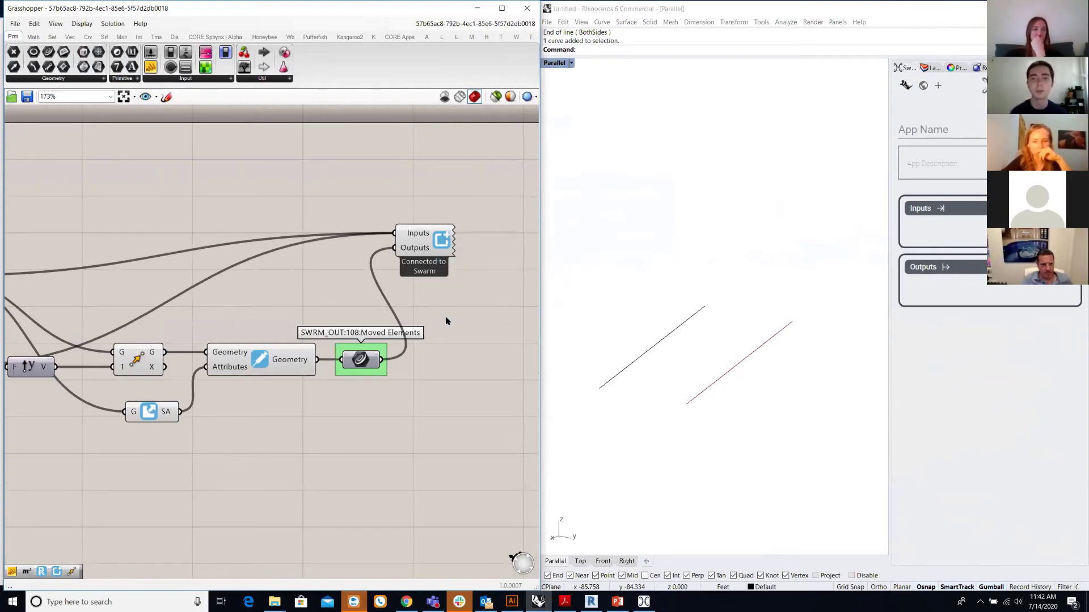
{"action": "scroll", "coordinate": [446, 321], "scroll_direction": "down", "scroll_amount": 2}
- Recompute the Grasshopper definition so the Moved Elements output updates
{"action": "scroll", "coordinate": [446, 321], "scroll_direction": "up", "scroll_amount": 1}
{"action": "middle_click", "coordinate": [465, 295]}
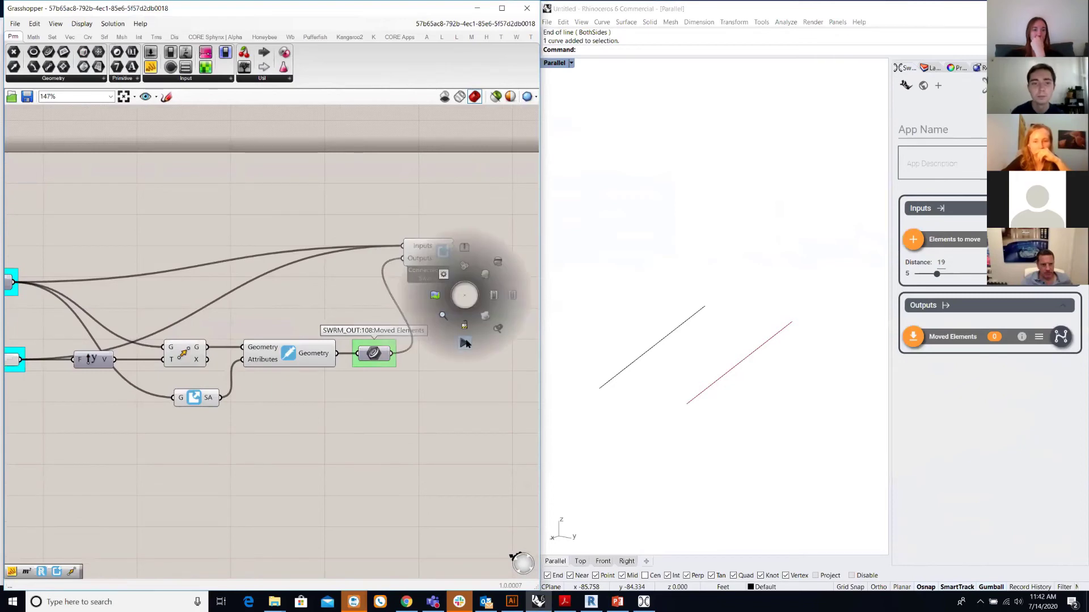
{"action": "left_click", "coordinate": [465, 342]}
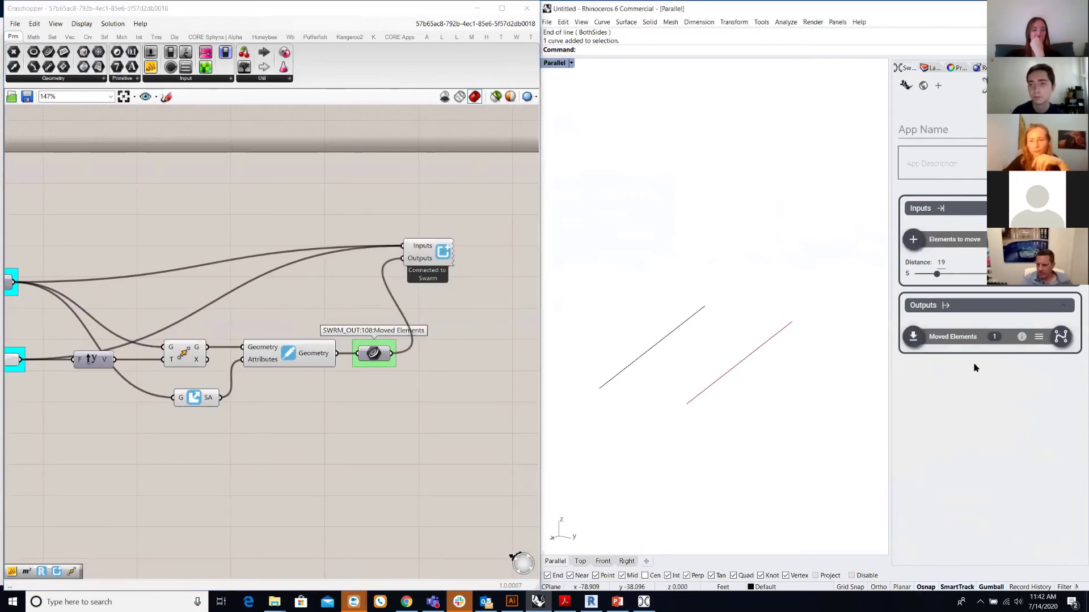
- Publish the definition as a Swarm app named 'Move', saving current inputs as default
{"action": "left_click", "coordinate": [933, 130]}
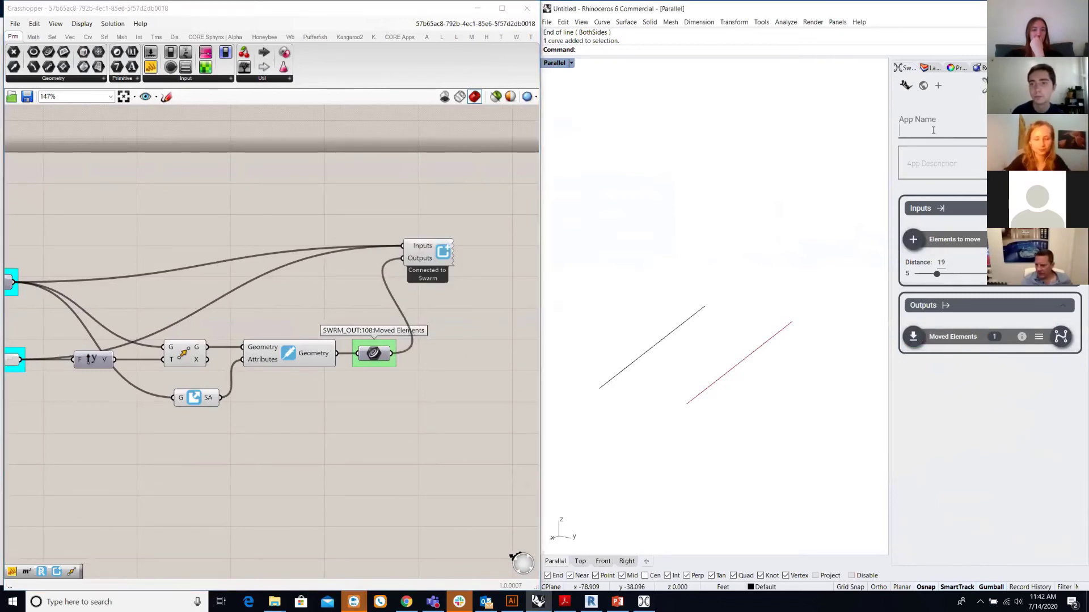
{"action": "type", "text": "Move"}
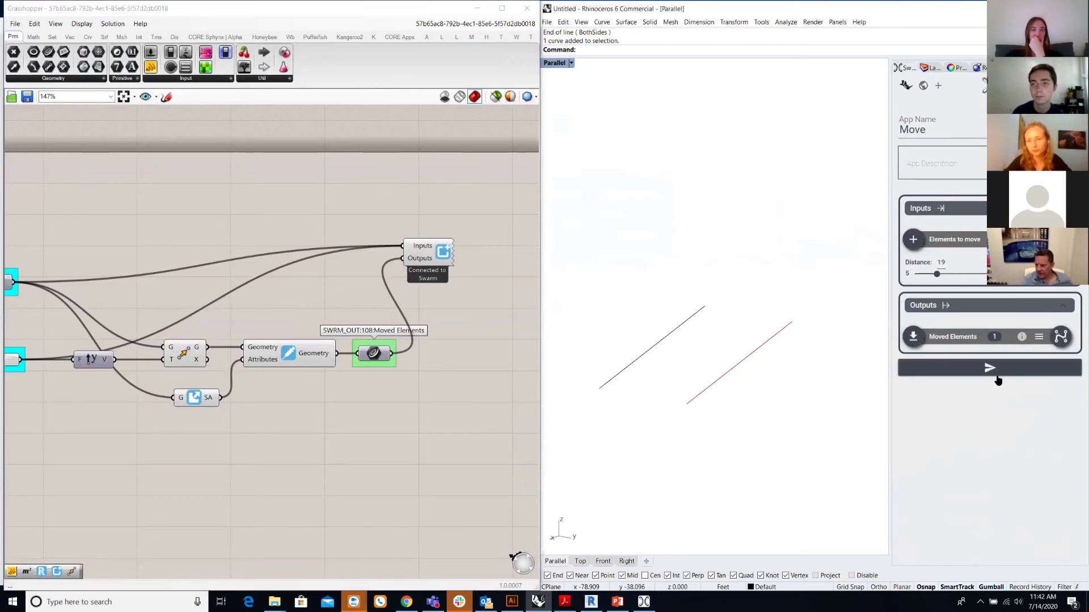
{"action": "left_click", "coordinate": [990, 368]}
{"action": "left_click", "coordinate": [836, 436]}
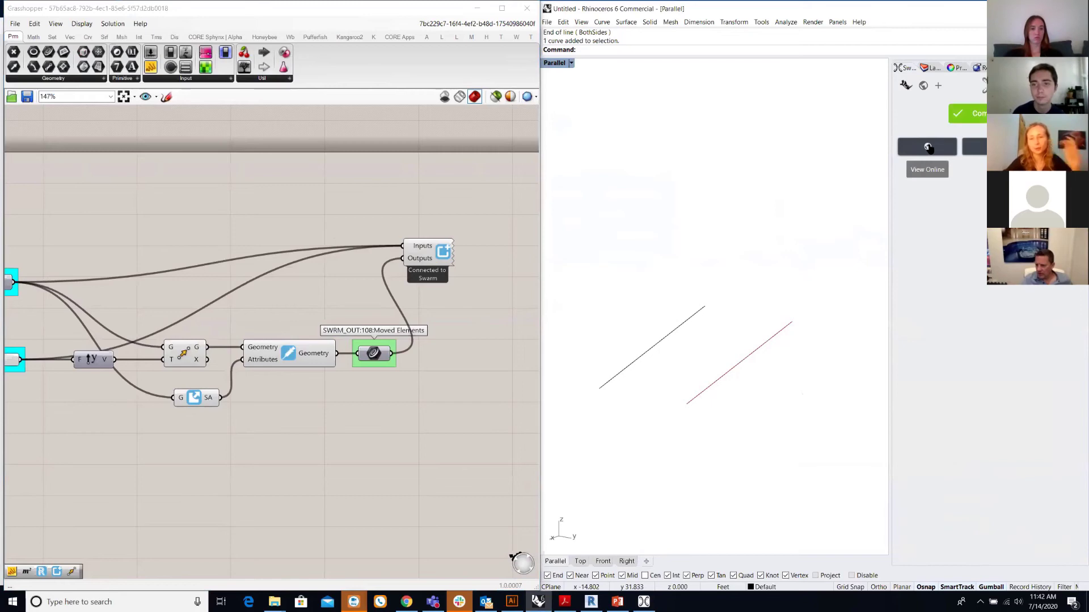
- Add Revit to the Move app's supported platforms online and save the changes
{"action": "left_click", "coordinate": [928, 147]}
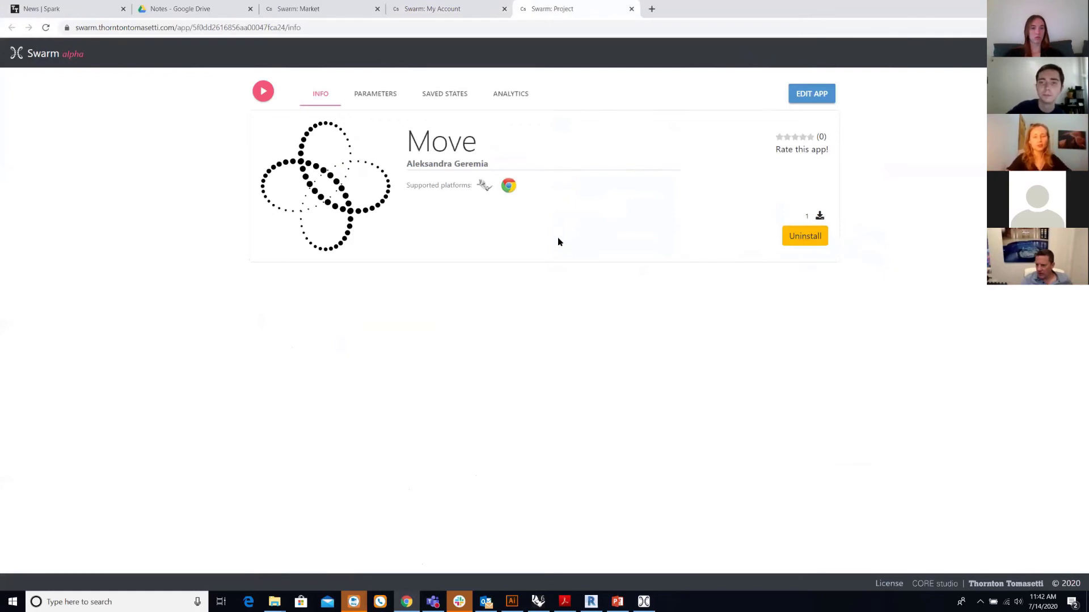
{"action": "left_click", "coordinate": [824, 96]}
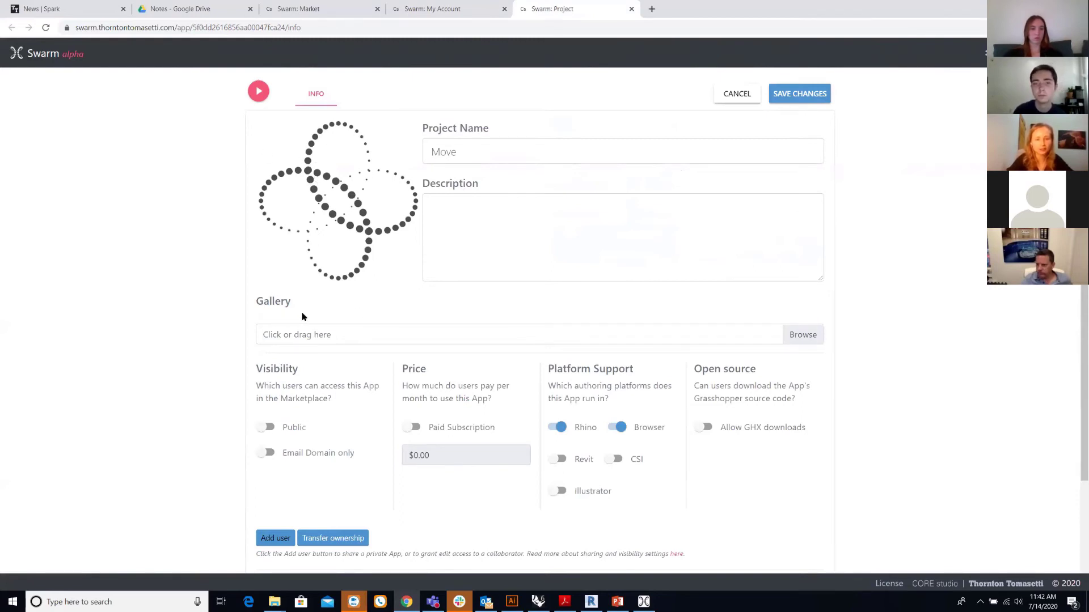
{"action": "scroll", "coordinate": [301, 417], "scroll_direction": "down", "scroll_amount": 1}
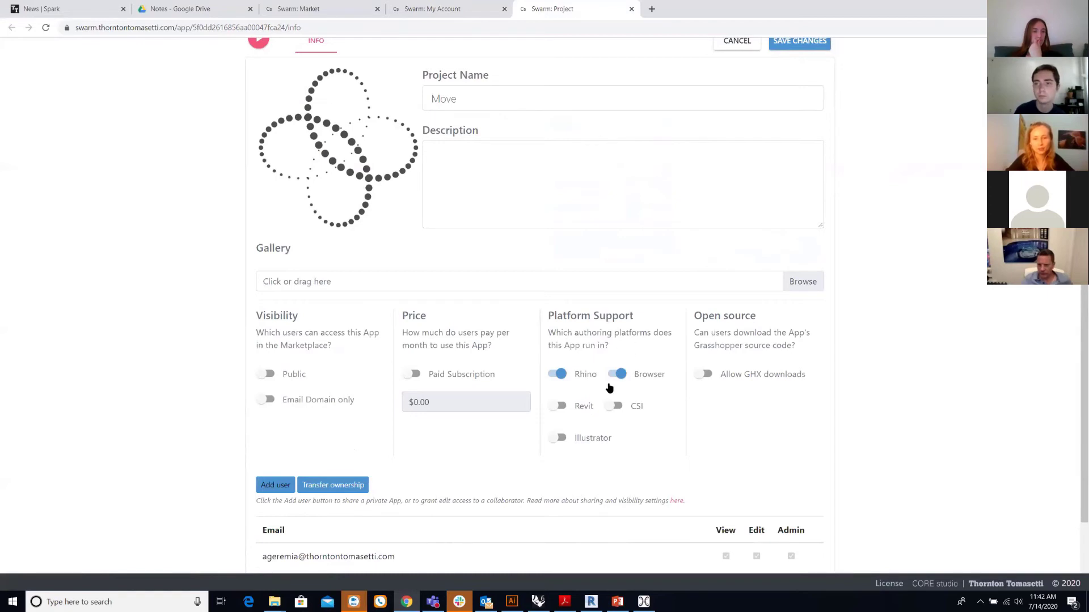
{"action": "left_click", "coordinate": [583, 412]}
{"action": "scroll", "coordinate": [795, 276], "scroll_direction": "up", "scroll_amount": 1}
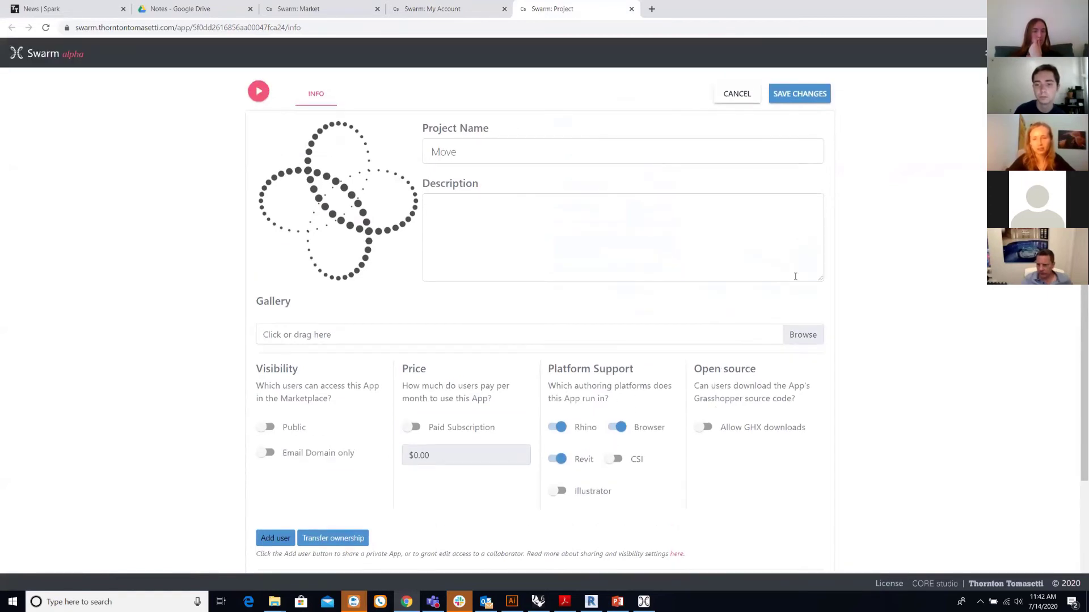
{"action": "left_click", "coordinate": [801, 96]}
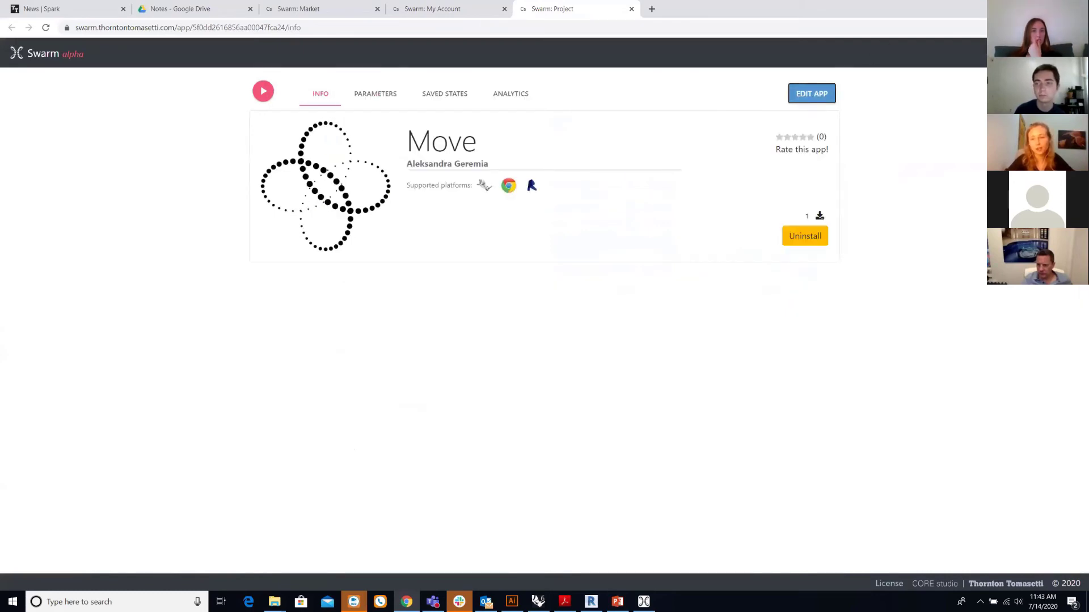
- Bring Revit to the front and launch Swarm from its ribbon
{"action": "key", "text": "alt+Tab"}
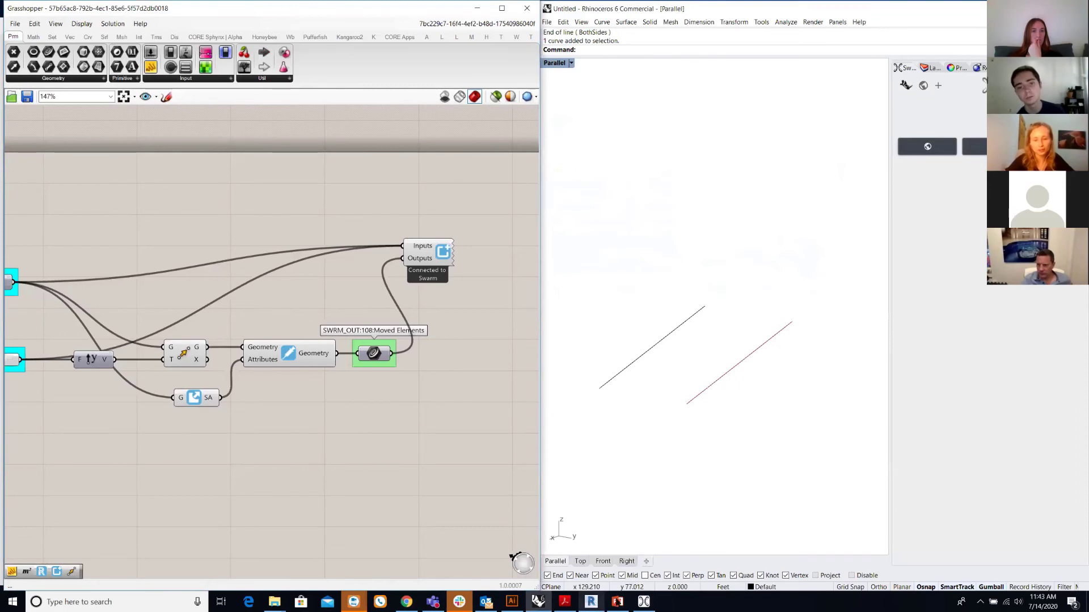
{"action": "left_click", "coordinate": [591, 602]}
{"action": "left_click", "coordinate": [643, 601]}
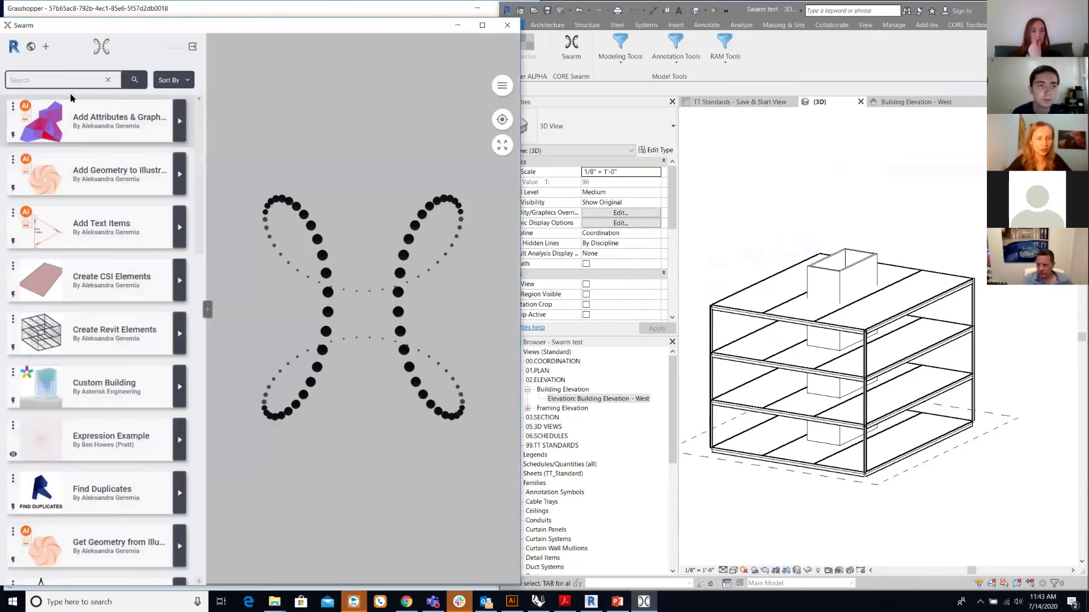
- Search the Swarm app list for 'move' and open the Move app
{"action": "left_click", "coordinate": [63, 78]}
{"action": "type", "text": "move"}
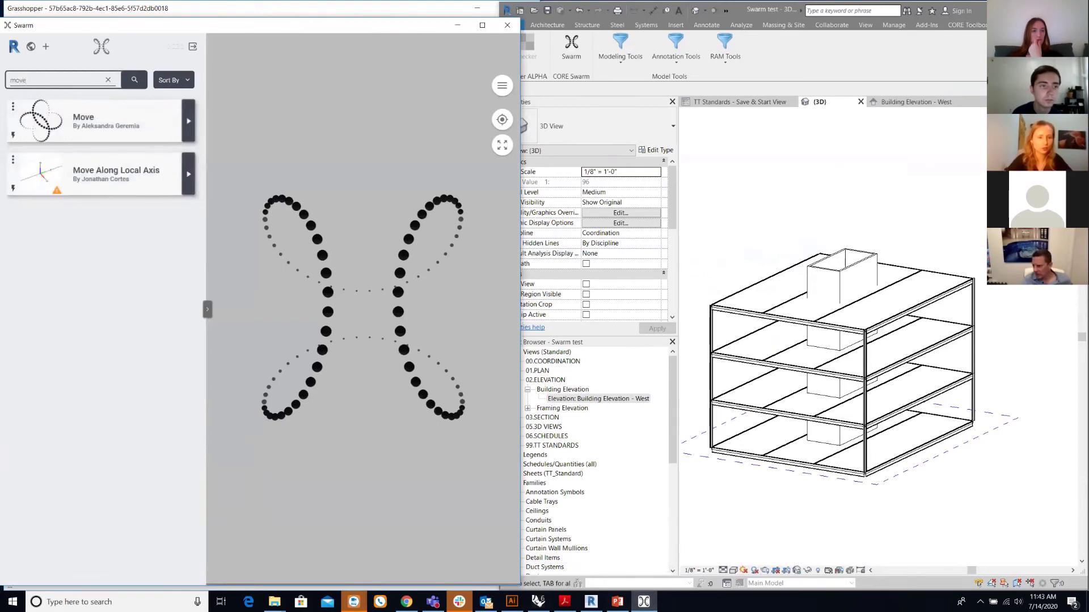
{"action": "left_click", "coordinate": [83, 118]}
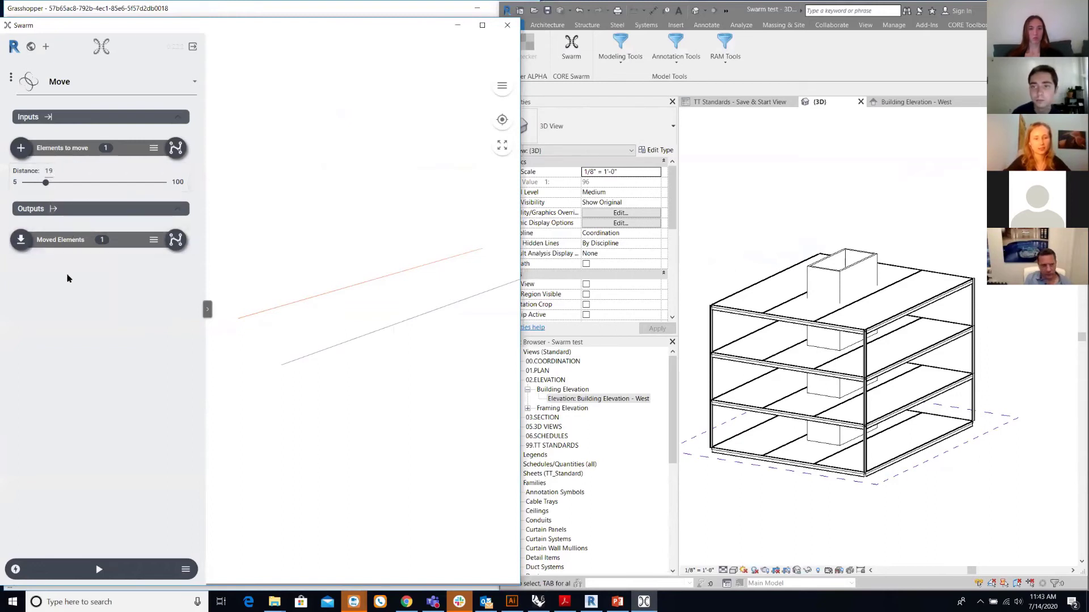
- Select the roof-level elements and filter them down to the six Structural Framing beams
{"action": "middle_click_drag", "start_coordinate": [802, 534], "coordinate": [824, 490], "text": "shift"}
{"action": "left_click_drag", "start_coordinate": [732, 339], "coordinate": [918, 380]}
{"action": "middle_click_drag", "start_coordinate": [894, 306], "coordinate": [826, 313], "text": "shift"}
{"action": "left_click", "coordinate": [928, 50]}
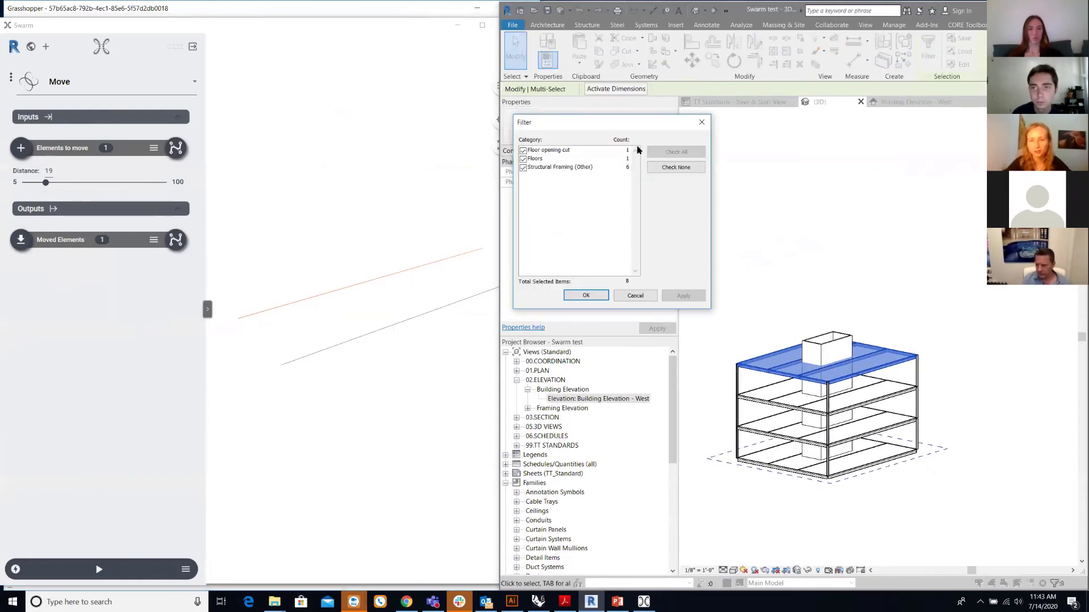
{"action": "left_click", "coordinate": [523, 158]}
{"action": "left_click", "coordinate": [522, 150]}
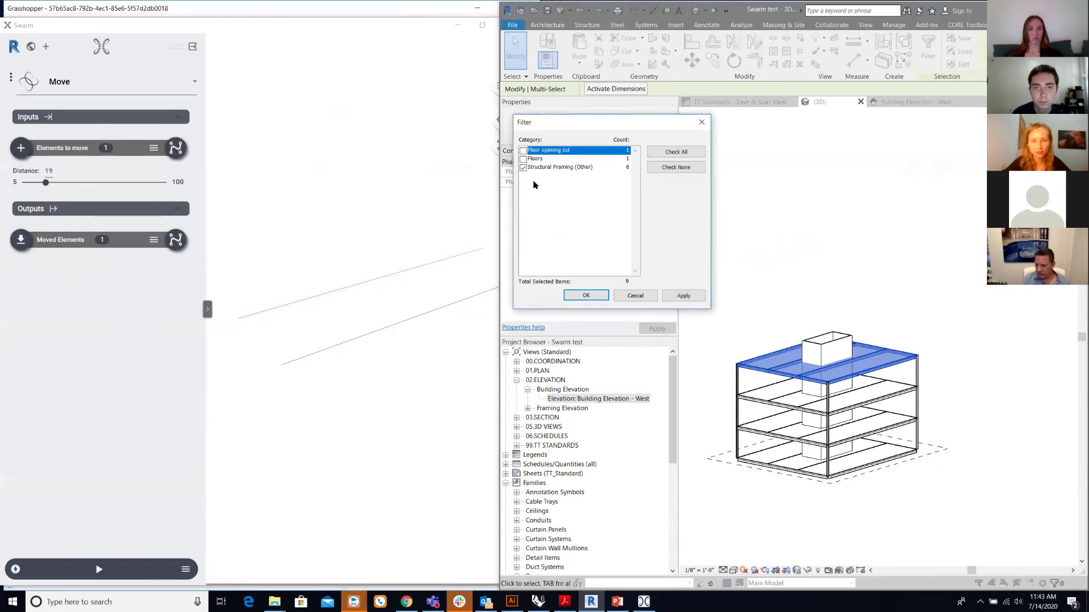
{"action": "left_click", "coordinate": [583, 292]}
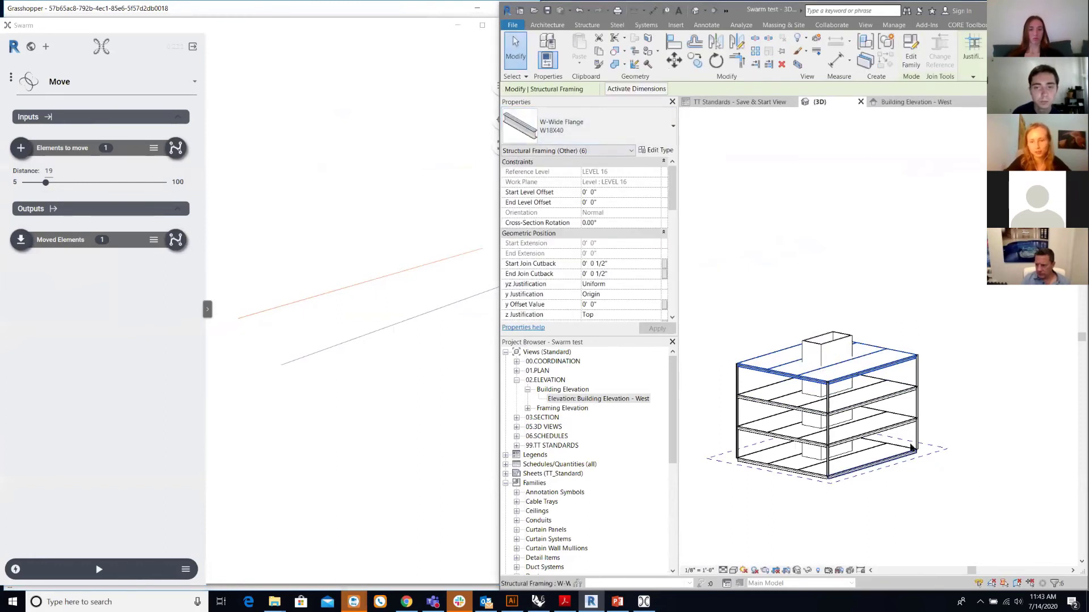
- Set the six beams as Elements to move, run, then rerun with Distance 69
{"action": "scroll", "coordinate": [896, 506], "scroll_direction": "up", "scroll_amount": 1}
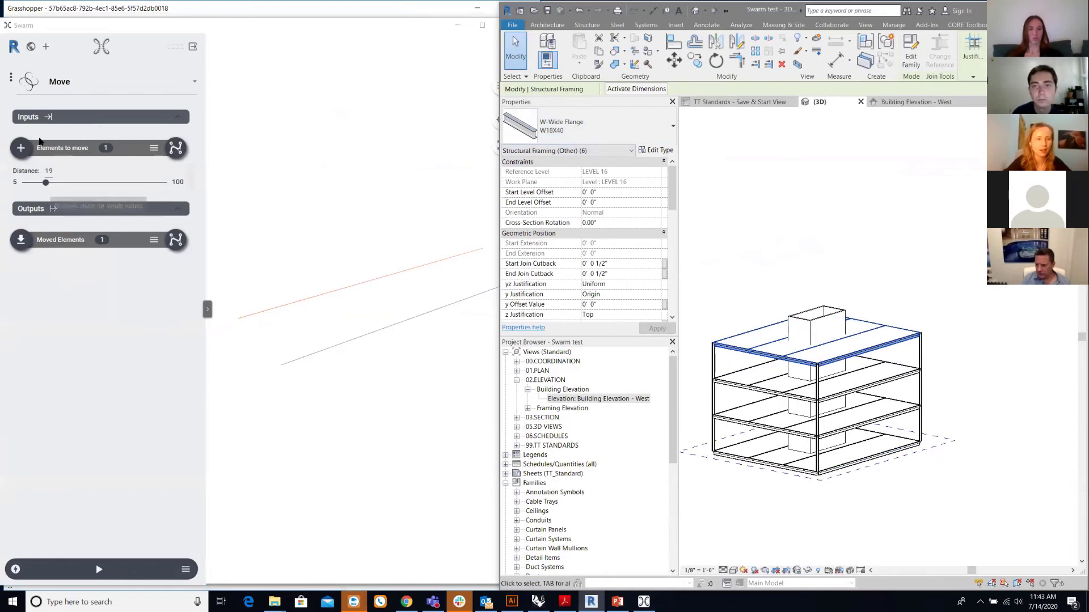
{"action": "left_click", "coordinate": [21, 149]}
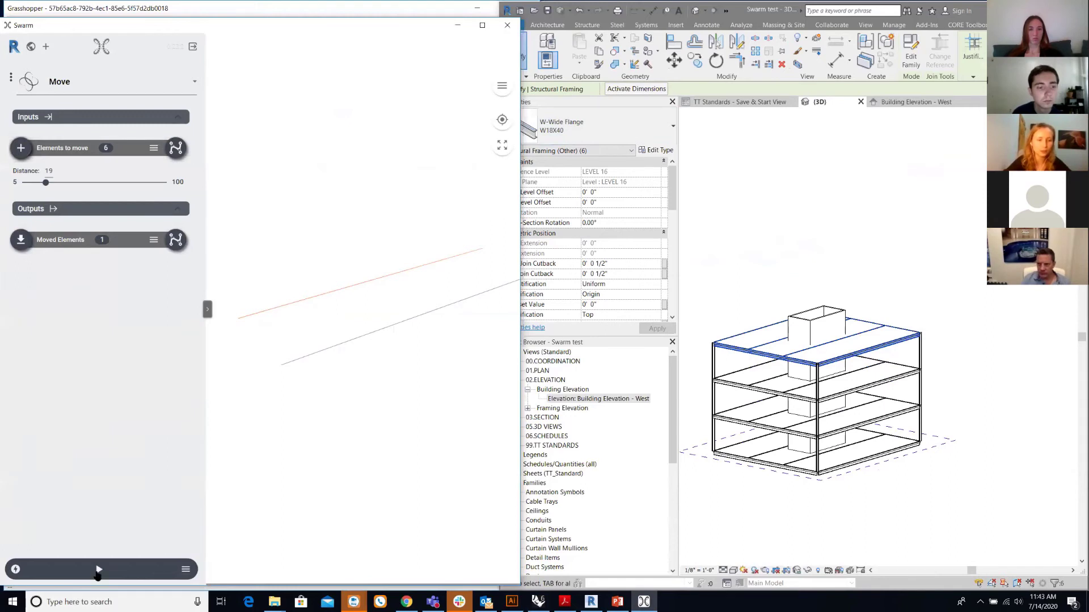
{"action": "left_click", "coordinate": [98, 570]}
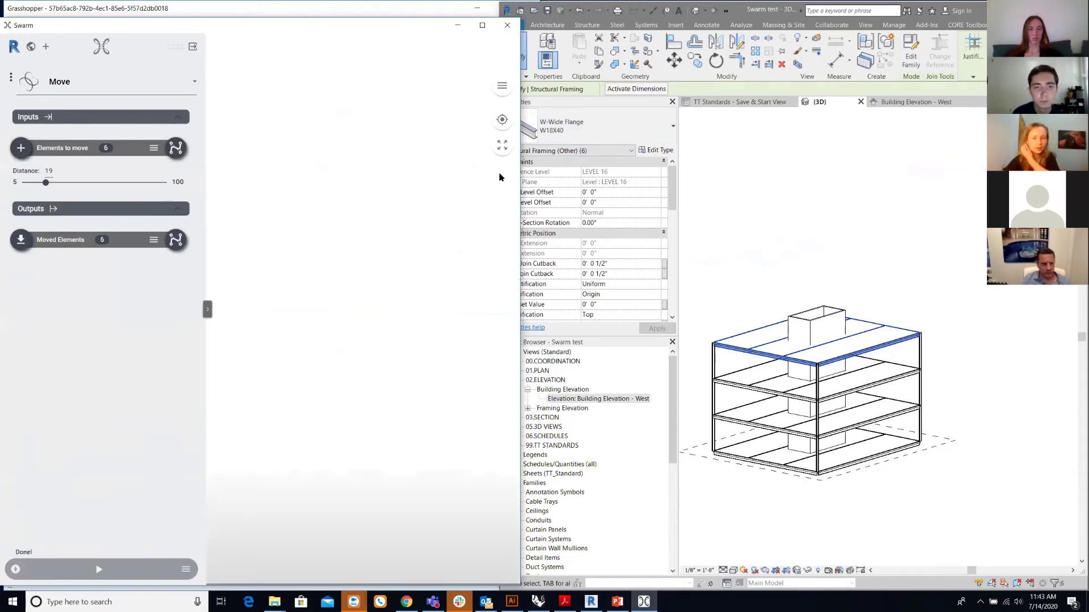
{"action": "left_click", "coordinate": [502, 146]}
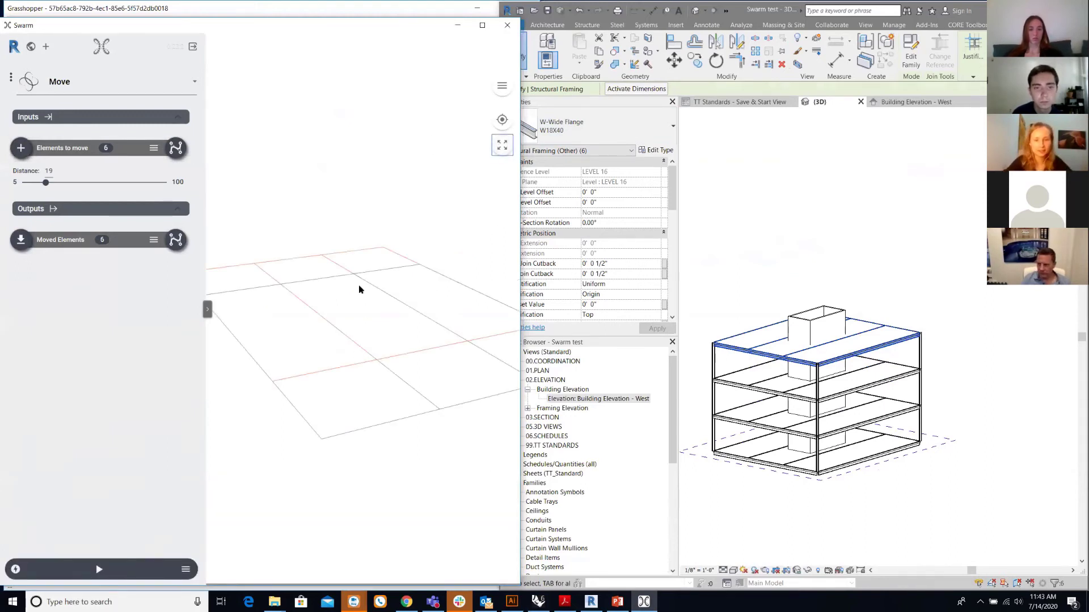
{"action": "left_click_drag", "start_coordinate": [359, 290], "coordinate": [163, 334]}
{"action": "left_click_drag", "start_coordinate": [45, 182], "coordinate": [118, 182]}
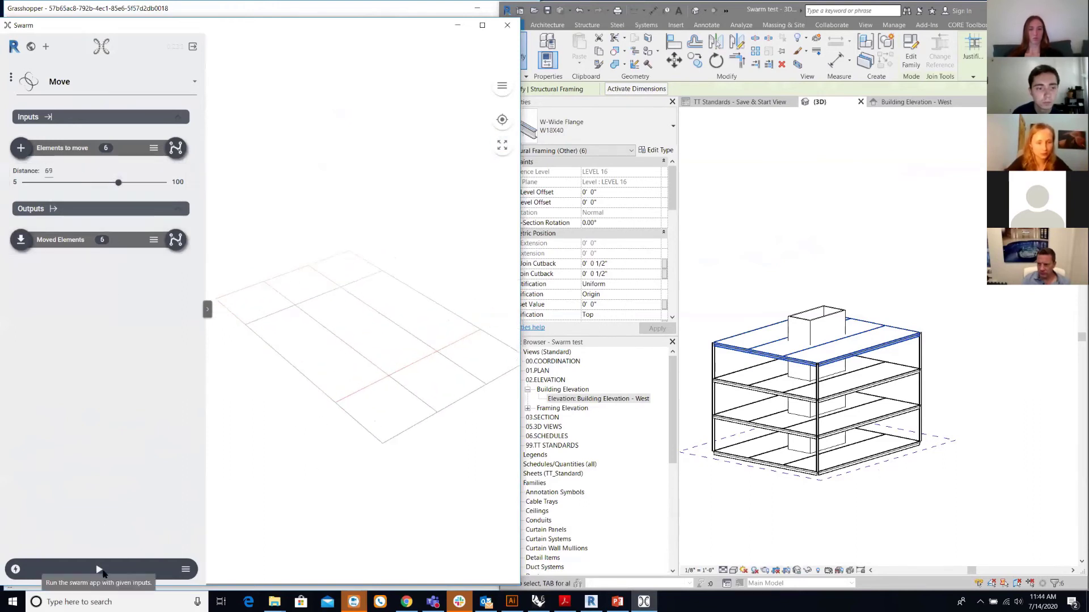
{"action": "left_click", "coordinate": [101, 571]}
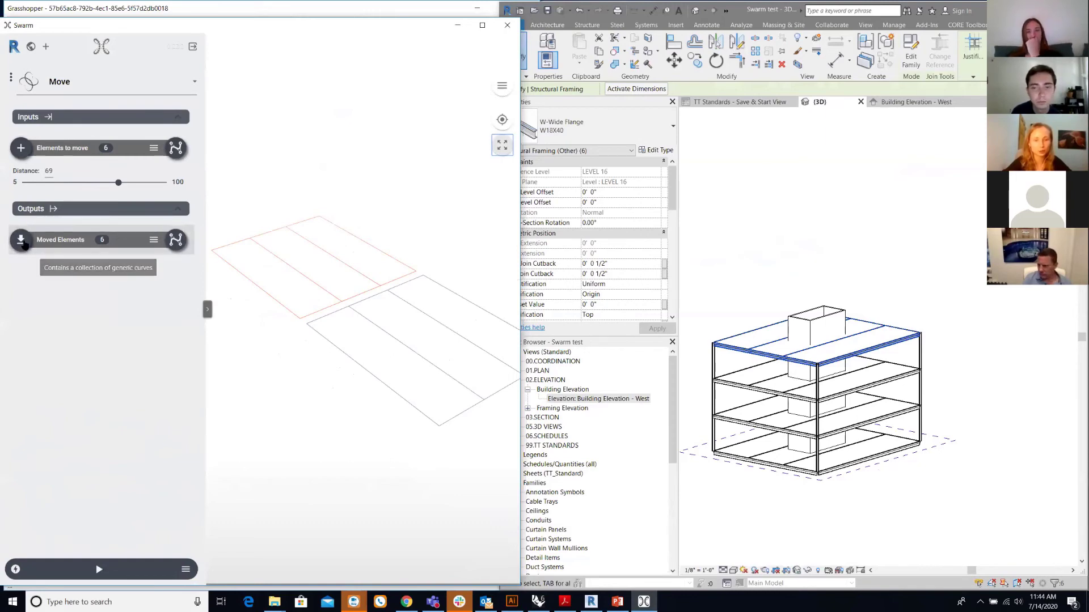
- Bake the Moved Elements output into Revit and orbit to view the moved beams
{"action": "left_click", "coordinate": [22, 241]}
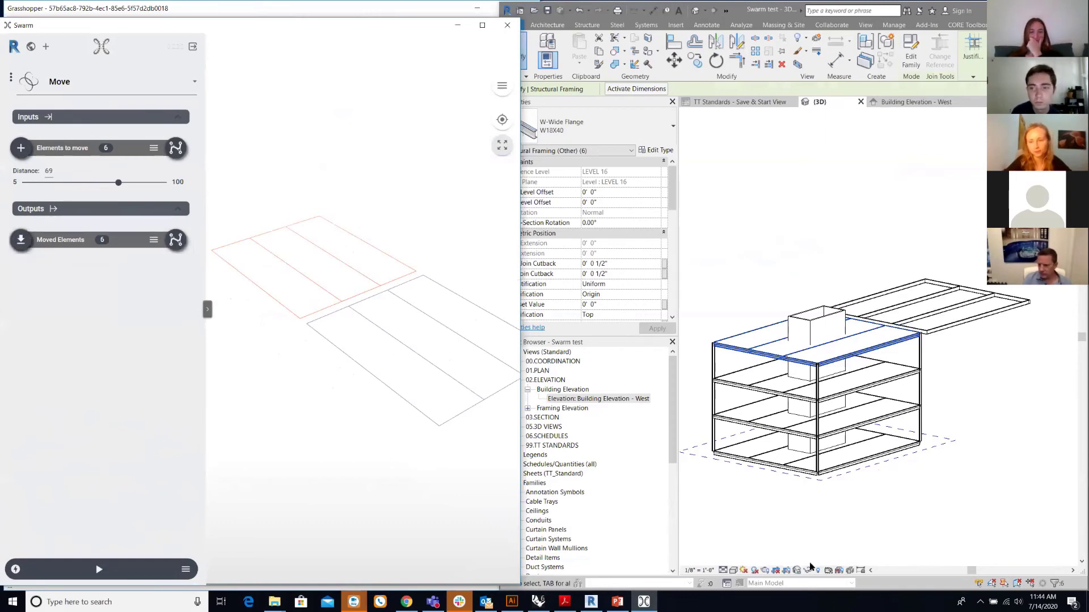
{"action": "middle_click_drag", "start_coordinate": [864, 514], "coordinate": [800, 482], "text": "shift"}
- Enable live sync for Moved Elements, sync them into Revit, and unjoin elements to clear the join error
{"action": "left_click", "coordinate": [932, 515]}
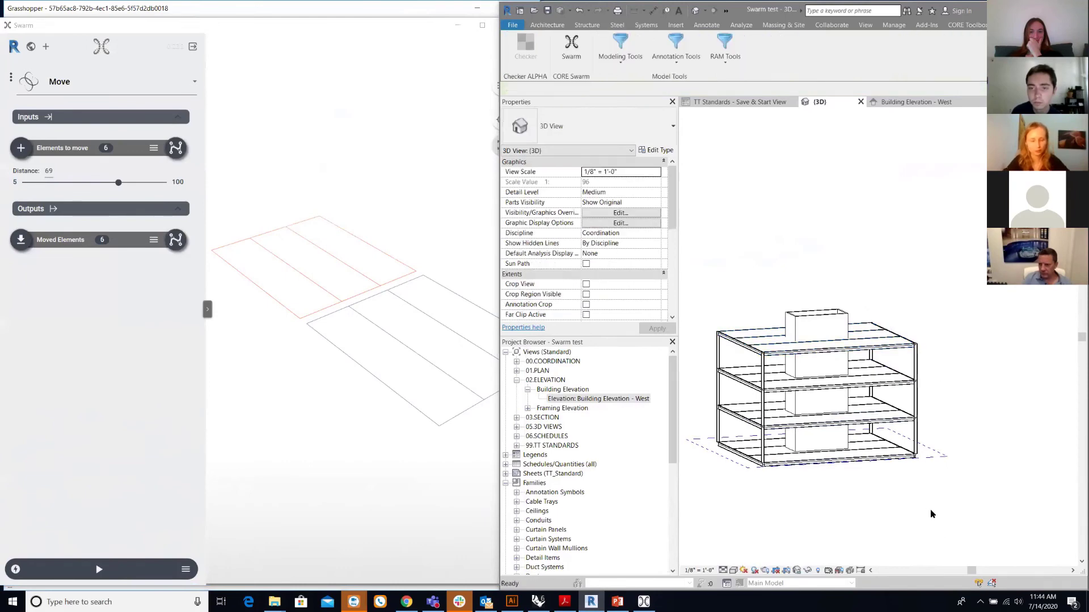
{"action": "left_click", "coordinate": [154, 240]}
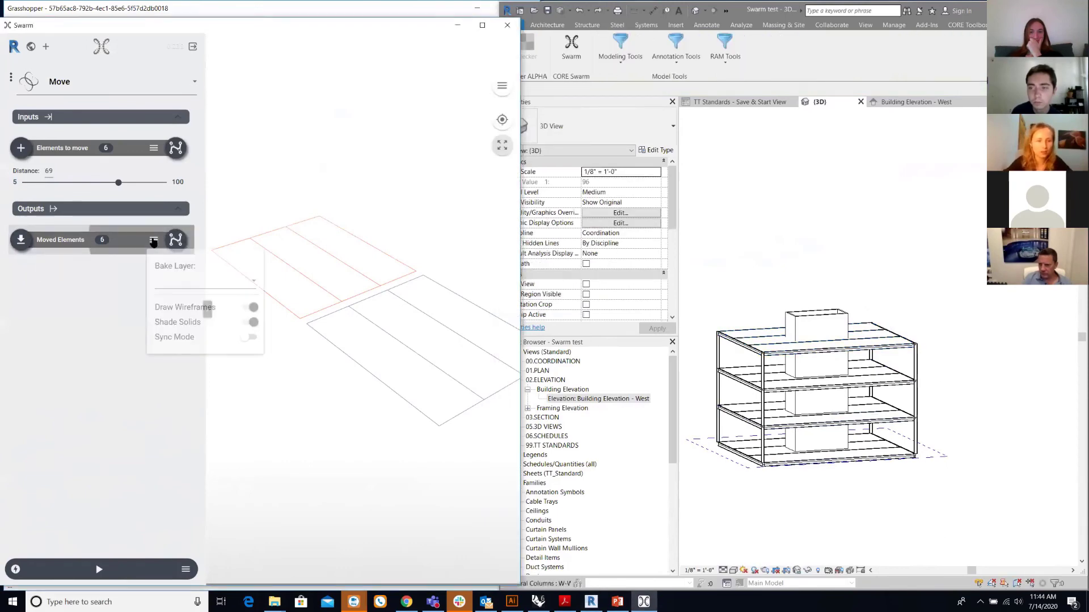
{"action": "left_click", "coordinate": [251, 338]}
{"action": "left_click", "coordinate": [68, 331]}
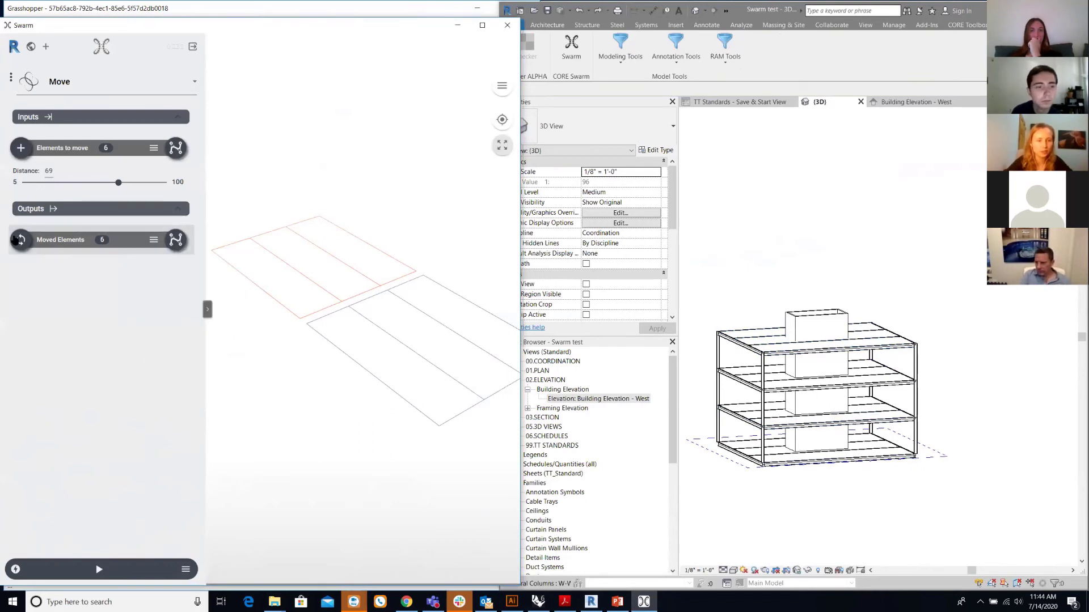
{"action": "left_click", "coordinate": [21, 241]}
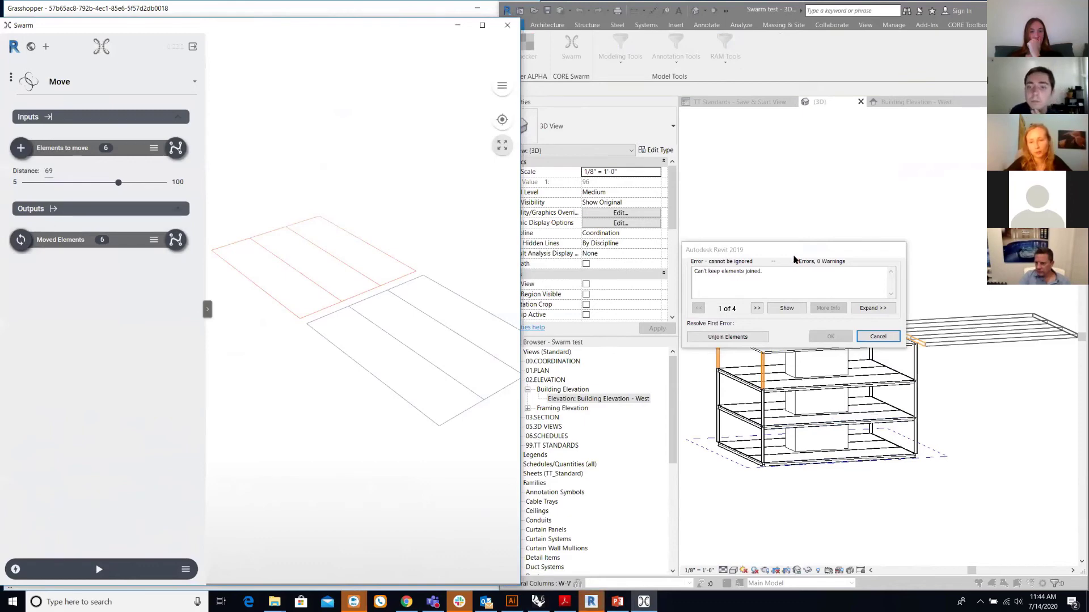
{"action": "left_click", "coordinate": [725, 338]}
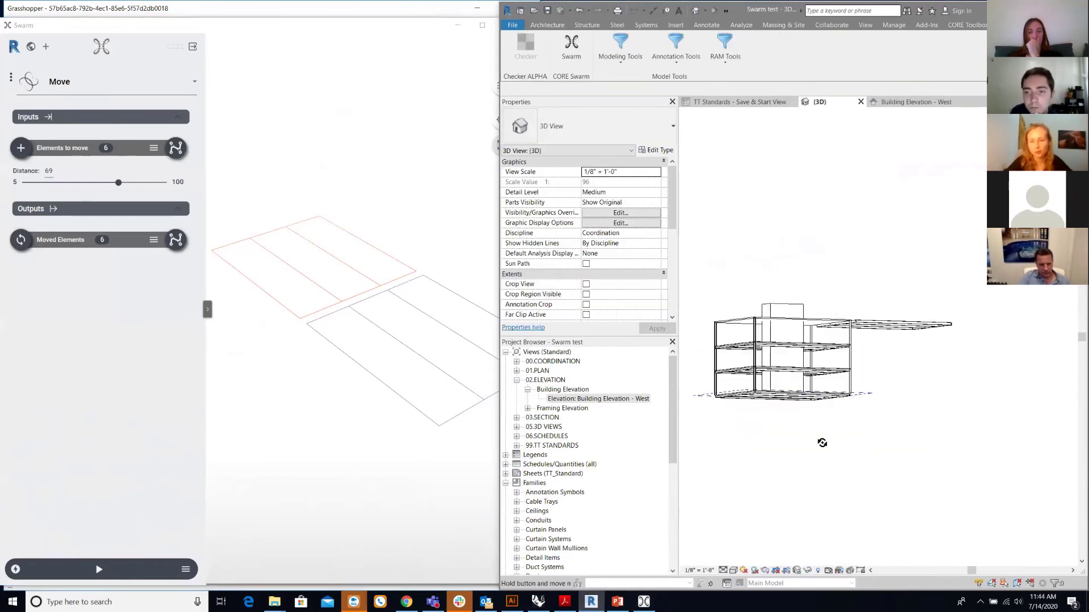
- Orbit the Revit model to a flatter view and bring the Swarm window forward
{"action": "scroll", "coordinate": [826, 386], "scroll_direction": "up", "scroll_amount": 2}
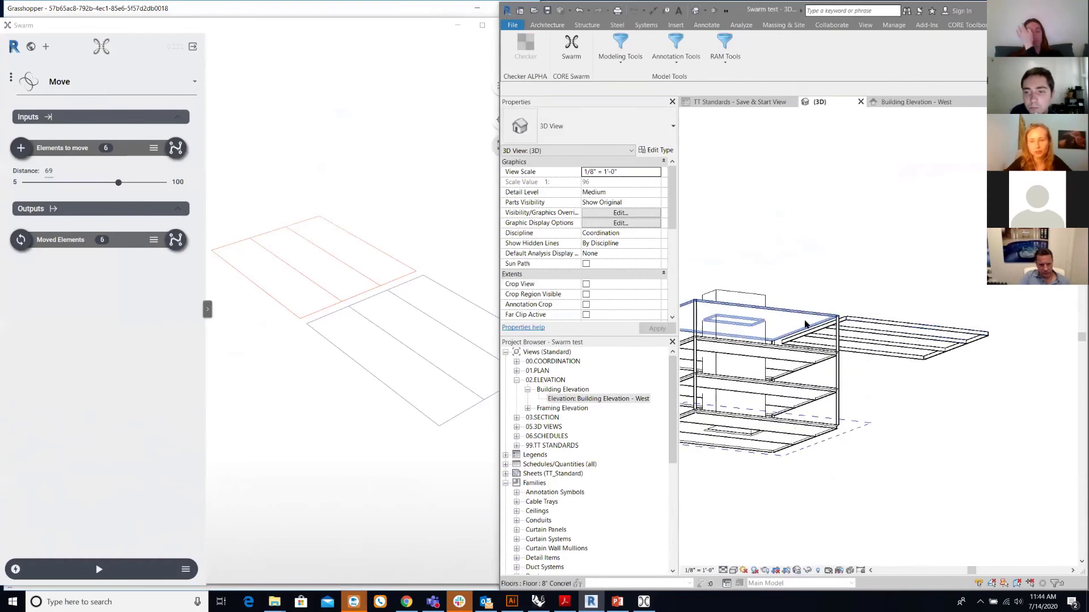
{"action": "middle_click_drag", "start_coordinate": [819, 247], "coordinate": [805, 315], "text": "shift"}
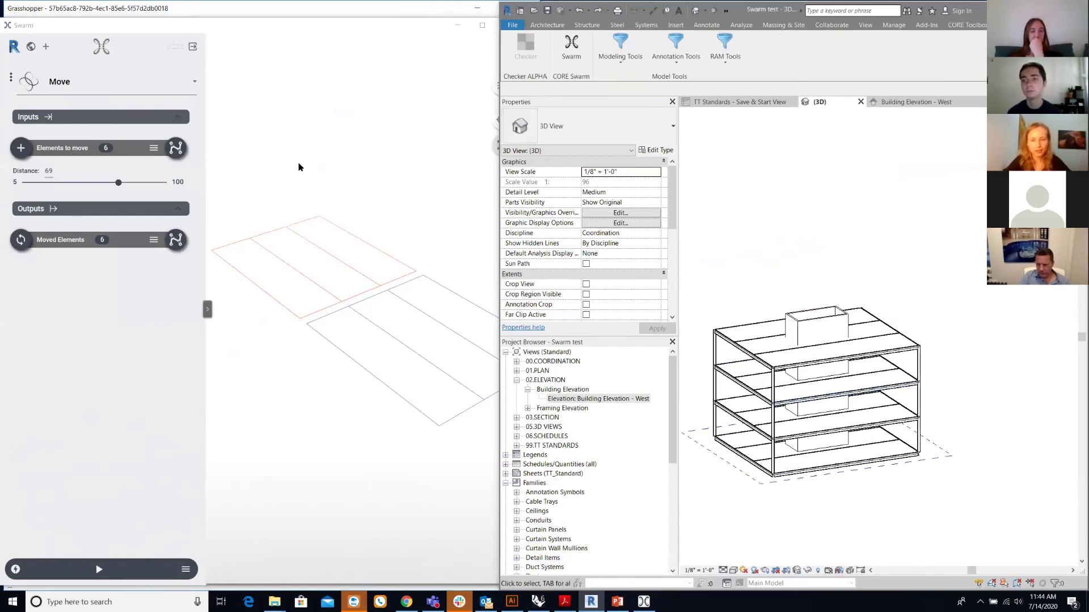
{"action": "left_click", "coordinate": [113, 50]}
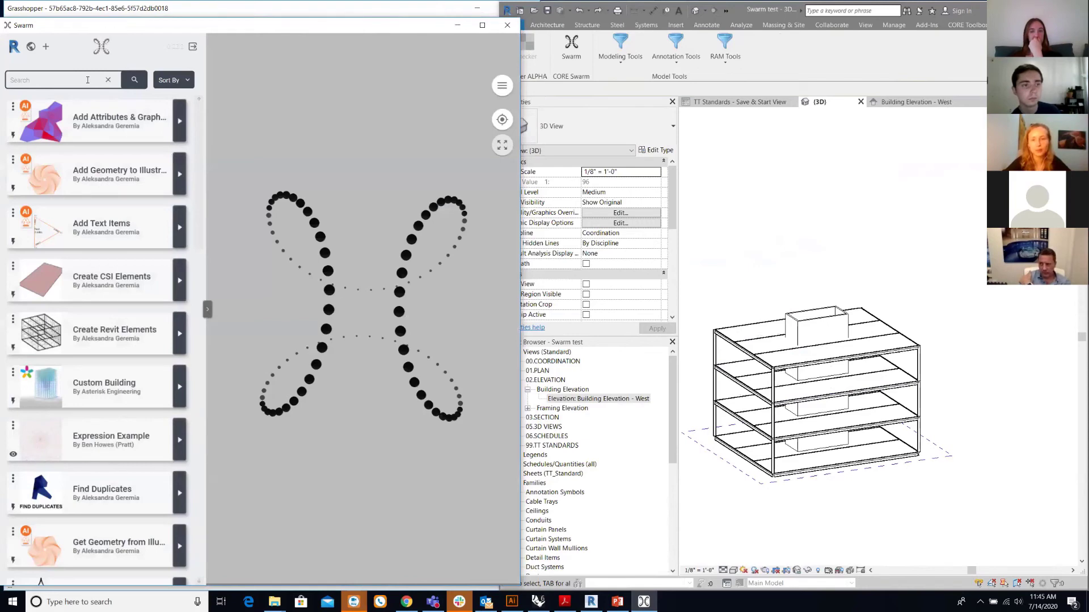
- Search the Swarm apps for 'stud' and open the Stud Counter app
{"action": "left_click", "coordinate": [88, 80]}
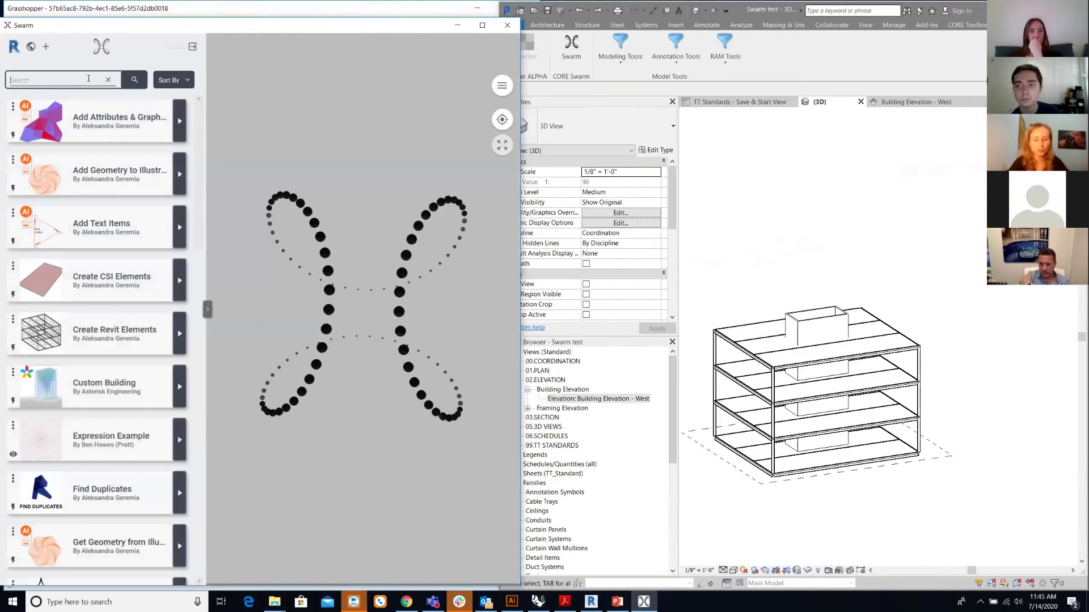
{"action": "type", "text": "stud"}
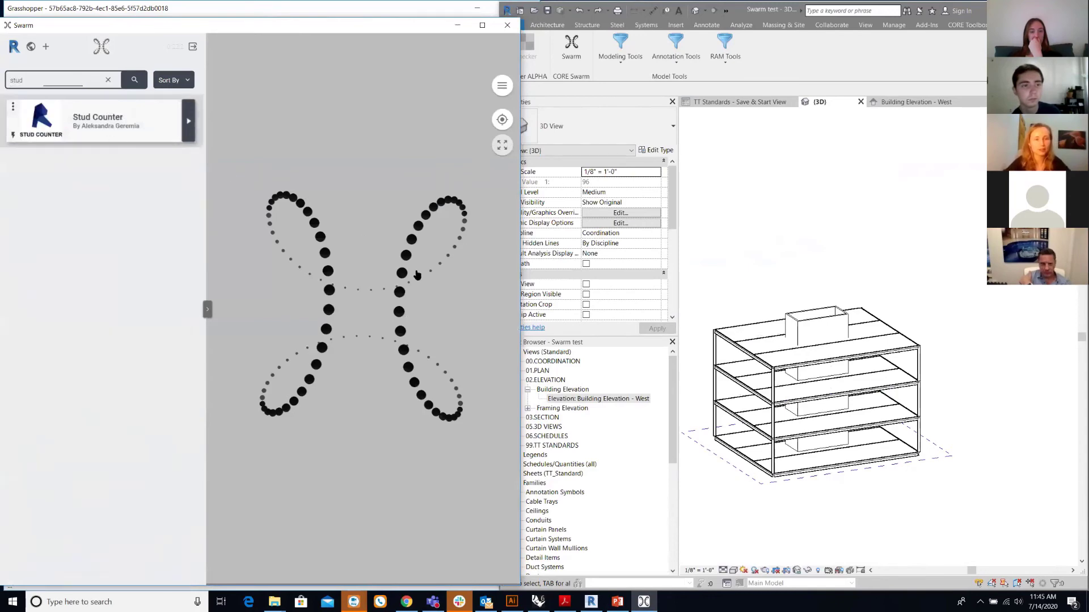
{"action": "scroll", "coordinate": [737, 363], "scroll_direction": "up", "scroll_amount": 3}
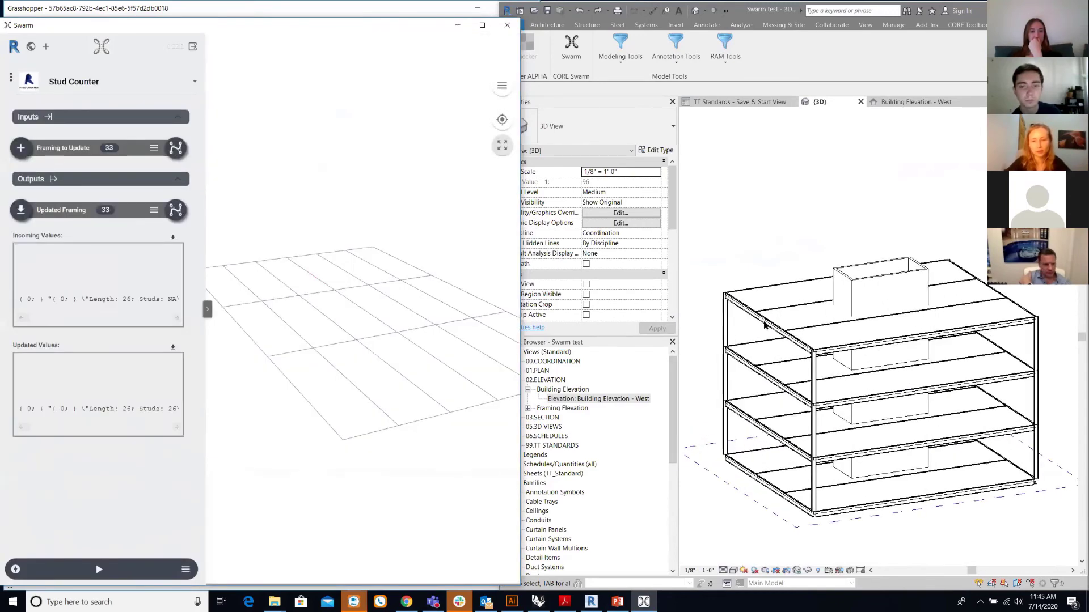
- Inspect a top Revit beam's properties, then orbit to a near-front view
{"action": "left_click", "coordinate": [764, 325]}
{"action": "left_click", "coordinate": [764, 325]}
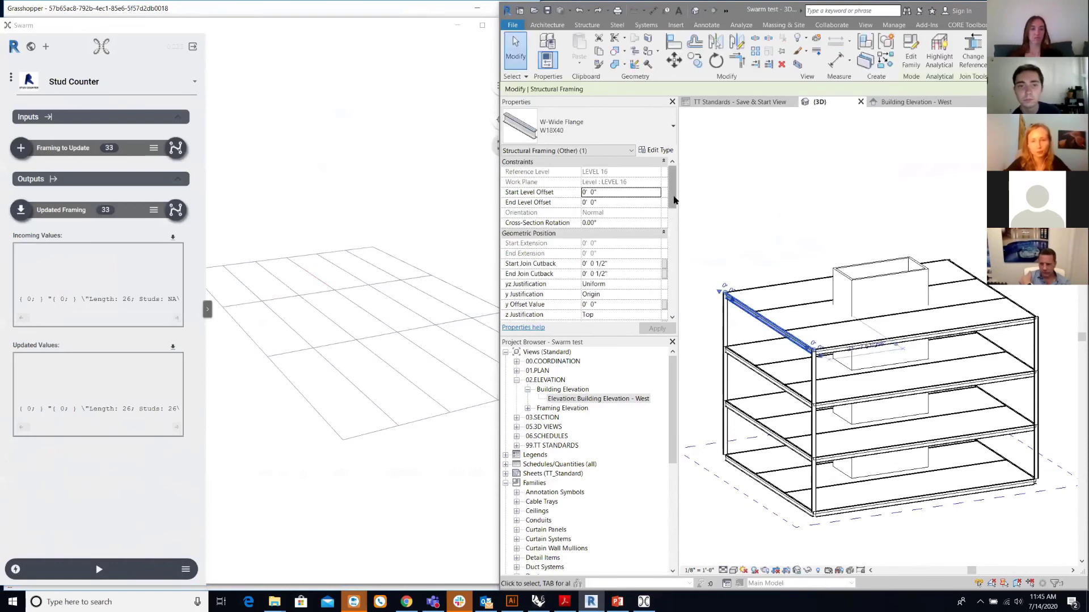
{"action": "scroll", "coordinate": [674, 200], "scroll_direction": "down", "scroll_amount": 1}
{"action": "scroll", "coordinate": [673, 199], "scroll_direction": "down", "scroll_amount": 5}
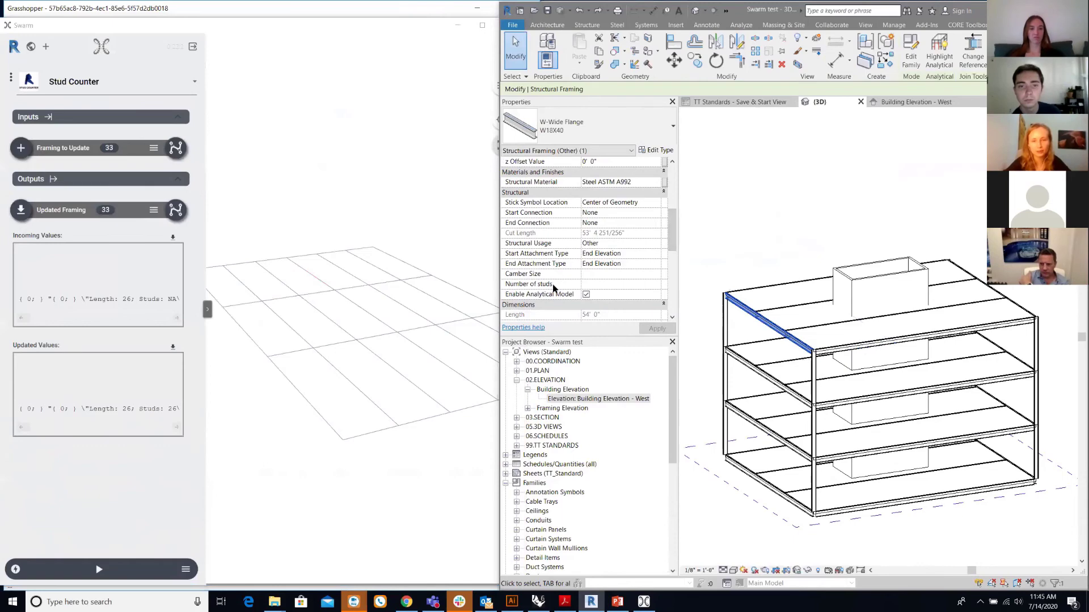
{"action": "left_click", "coordinate": [717, 231]}
{"action": "middle_click_drag", "start_coordinate": [717, 231], "coordinate": [901, 272], "text": "shift"}
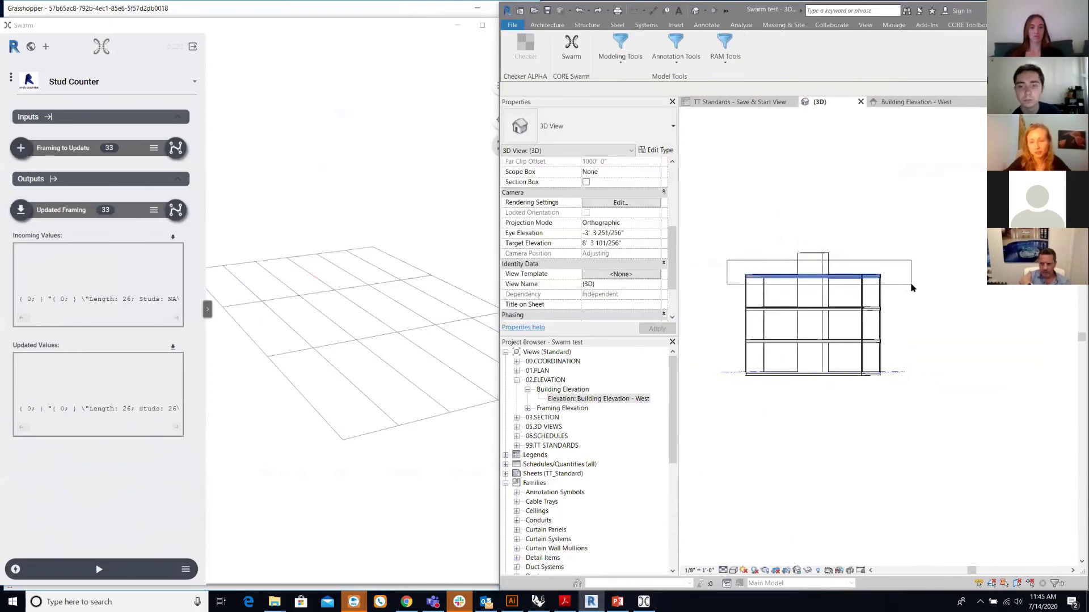
- Crossing-select the roof and filter out Floors and Floor opening cut, keeping 6 framing members
{"action": "left_click_drag", "start_coordinate": [906, 283], "coordinate": [867, 250]}
{"action": "middle_click_drag", "start_coordinate": [867, 250], "coordinate": [902, 266], "text": "shift"}
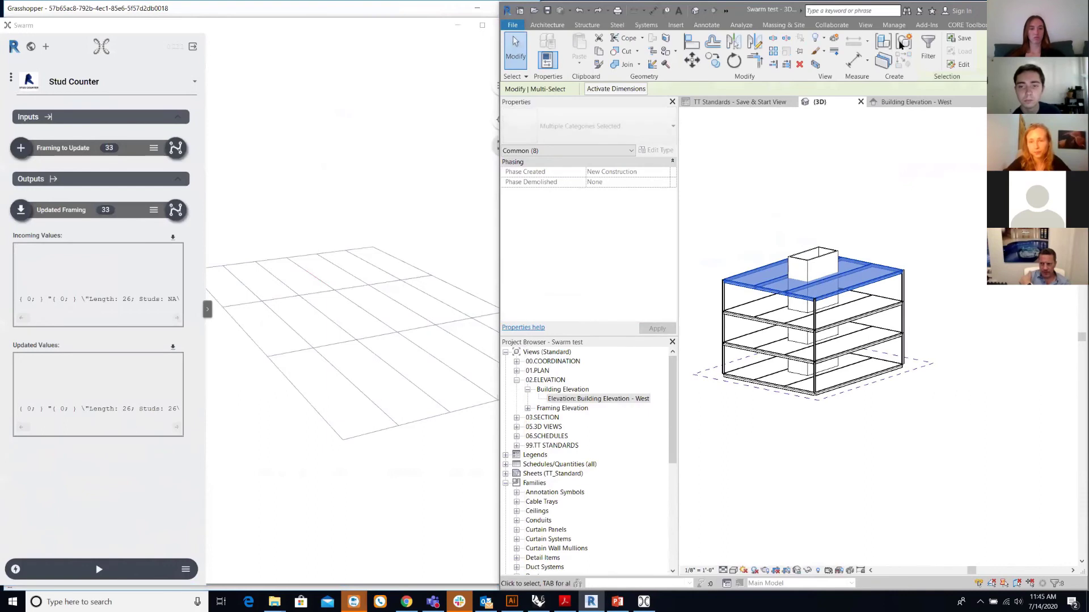
{"action": "left_click", "coordinate": [928, 50]}
{"action": "left_click", "coordinate": [523, 159]}
{"action": "left_click", "coordinate": [523, 151]}
{"action": "left_click", "coordinate": [586, 296]}
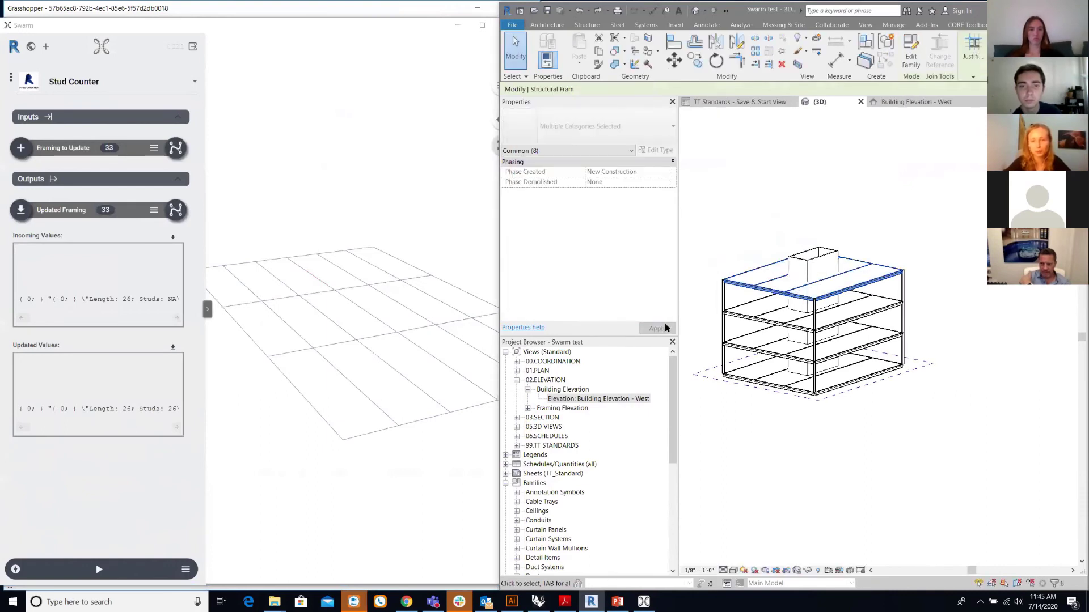
{"action": "scroll", "coordinate": [714, 275], "scroll_direction": "up", "scroll_amount": 2}
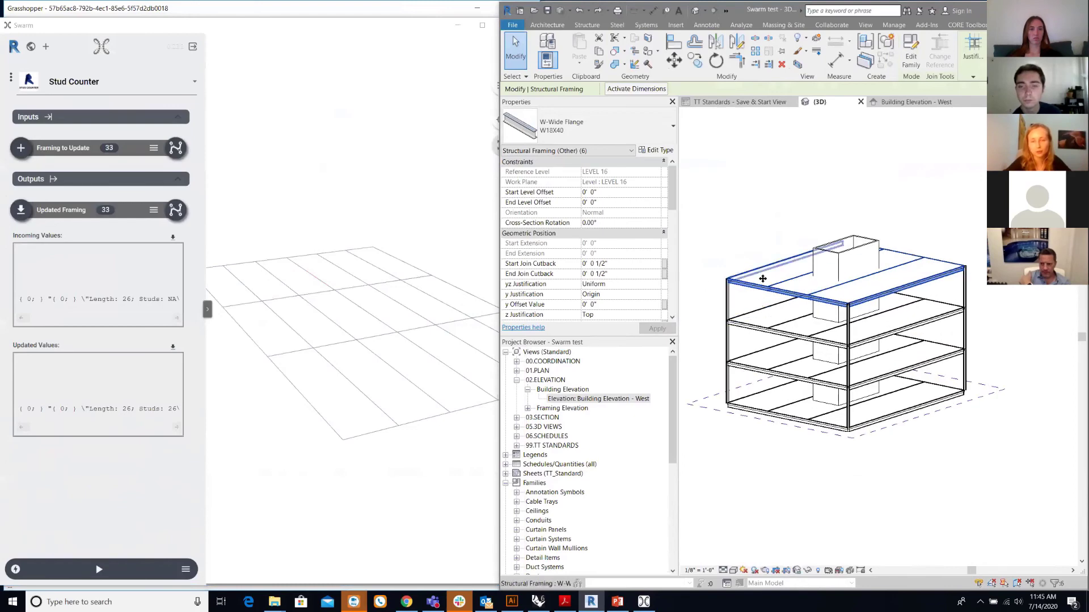
{"action": "mouse_move", "coordinate": [691, 284]}
{"action": "middle_mouse_down", "text": "shift"}
{"action": "mouse_move", "coordinate": [719, 270]}
{"action": "mouse_move", "coordinate": [693, 279]}
{"action": "middle_mouse_up", "text": "shift"}
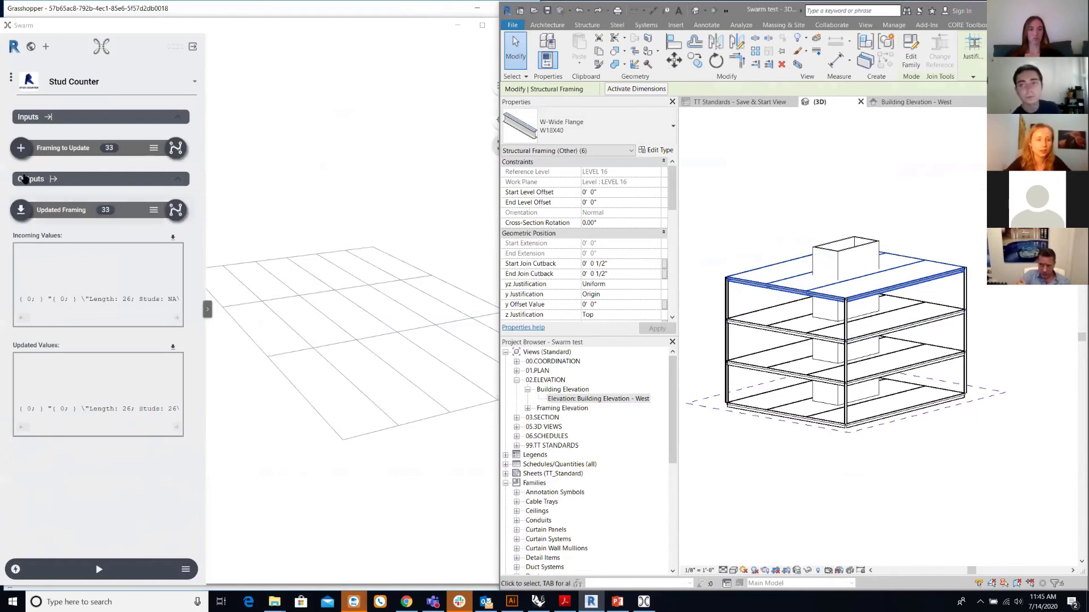
- Set Framing to update from the 6 selected beams and run Stud Counter
{"action": "left_click", "coordinate": [21, 149]}
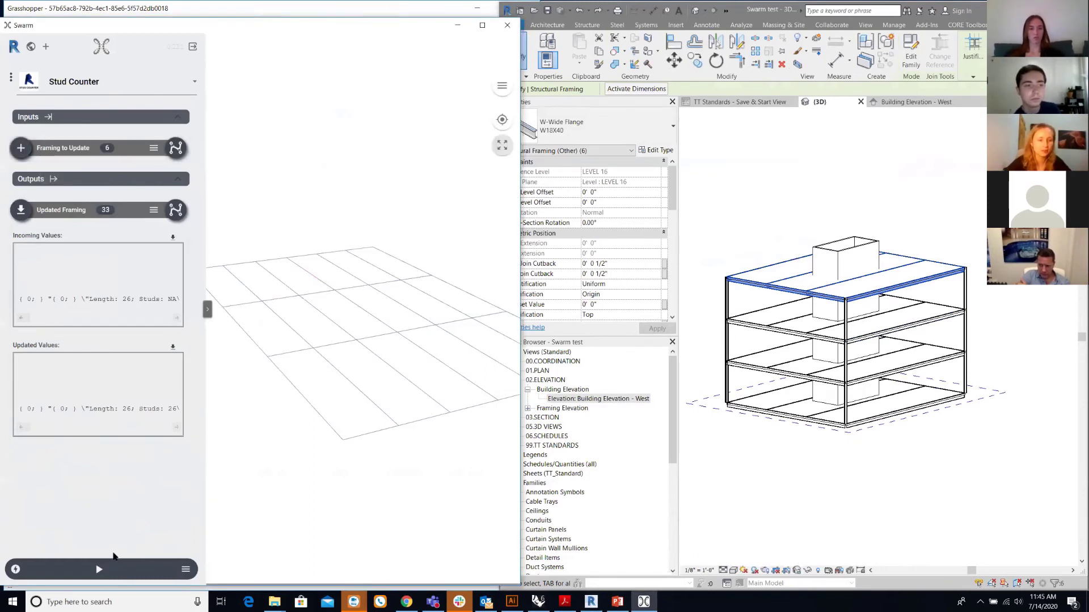
{"action": "left_click", "coordinate": [99, 571]}
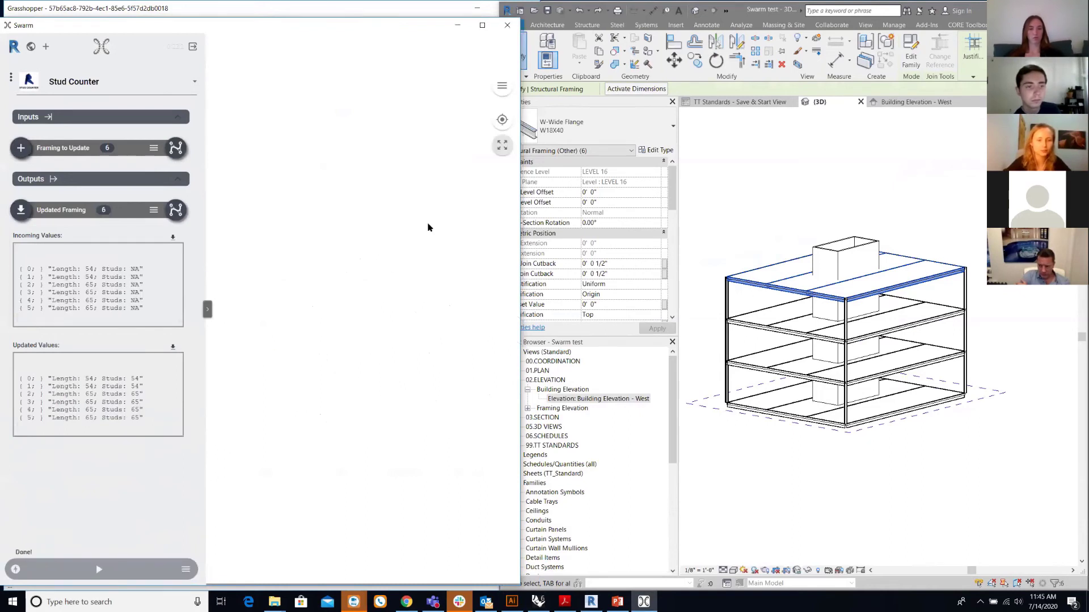
{"action": "left_click", "coordinate": [502, 146]}
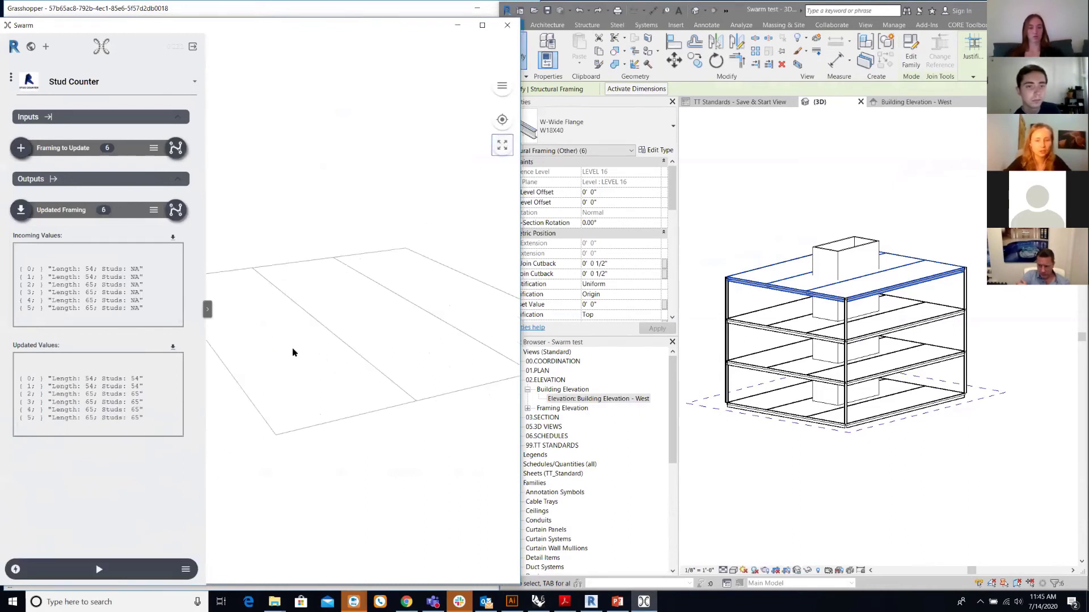
- Enable Sync Mode on the Updated Framing output and sync stud counts into Revit
{"action": "left_click_drag", "start_coordinate": [293, 352], "coordinate": [316, 374]}
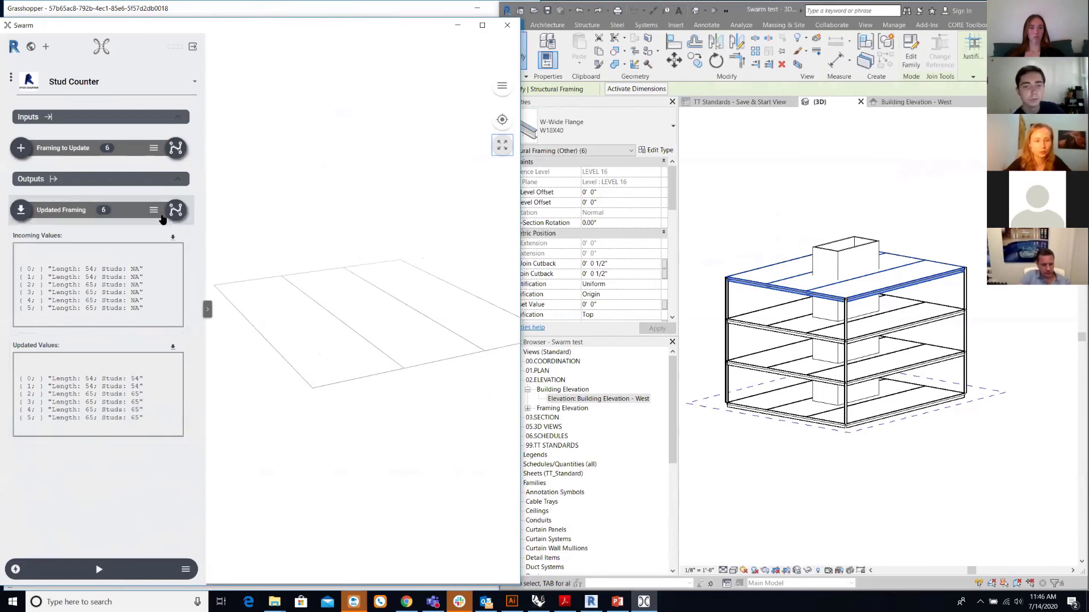
{"action": "left_click", "coordinate": [153, 211]}
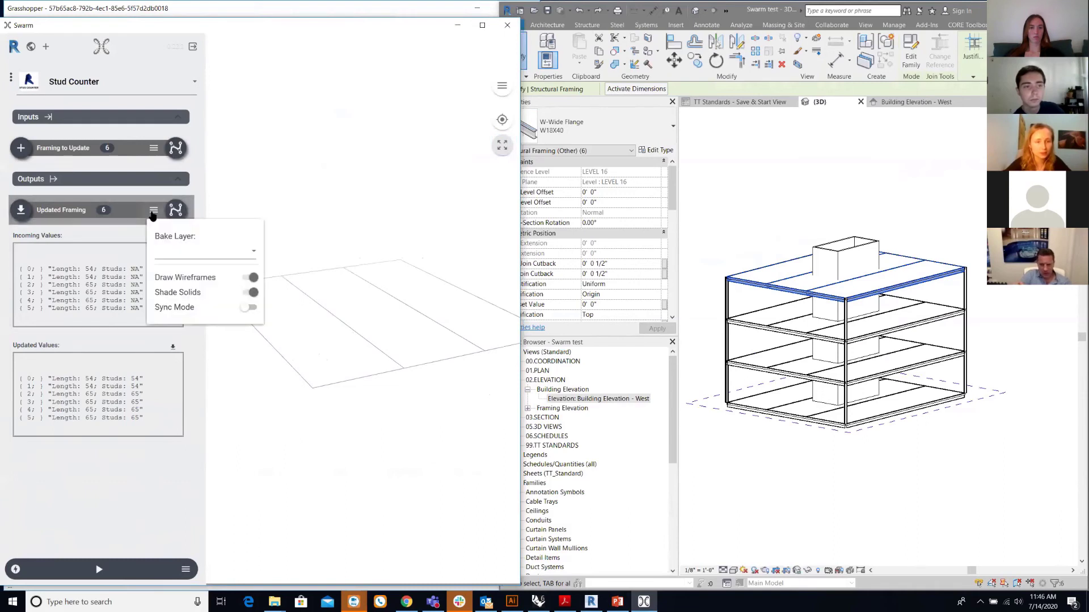
{"action": "left_click", "coordinate": [242, 309]}
{"action": "left_click", "coordinate": [34, 211]}
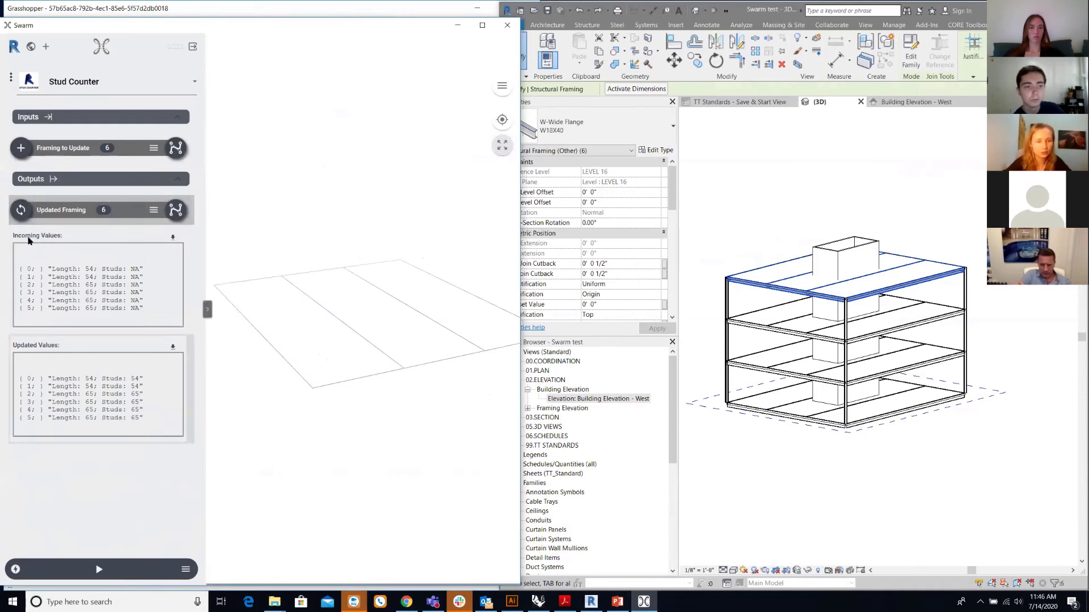
{"action": "left_click", "coordinate": [22, 210]}
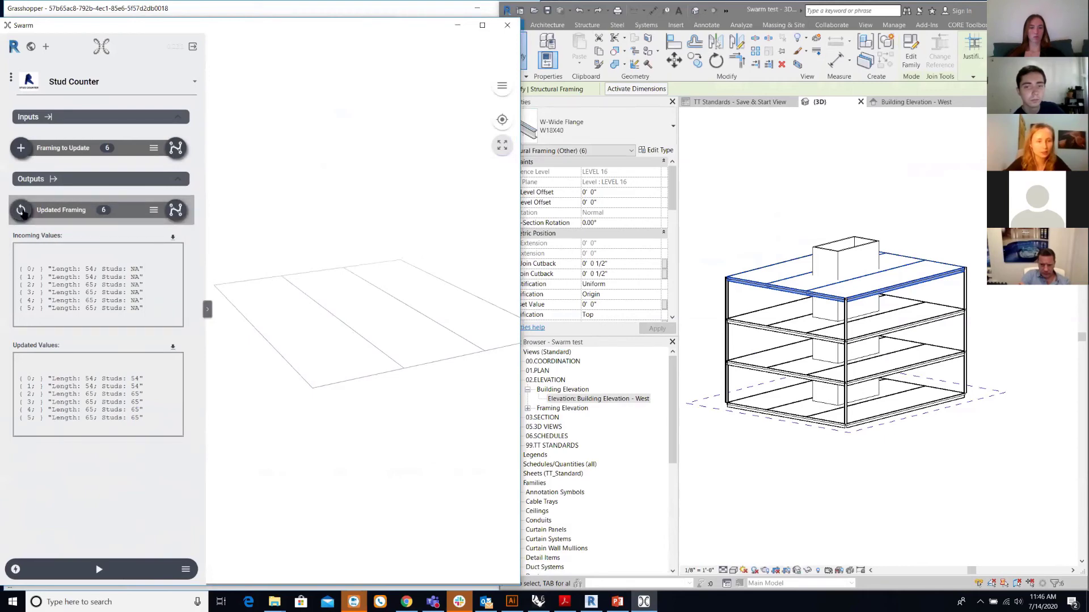
- Check the front top beam's Number of studs in Revit Properties
{"action": "mouse_move", "coordinate": [746, 443]}
{"action": "middle_mouse_down", "text": "shift"}
{"action": "mouse_move", "coordinate": [778, 457]}
{"action": "mouse_move", "coordinate": [747, 432]}
{"action": "middle_mouse_up", "text": "shift"}
{"action": "scroll", "coordinate": [750, 331], "scroll_direction": "up", "scroll_amount": 2}
{"action": "left_click", "coordinate": [753, 266]}
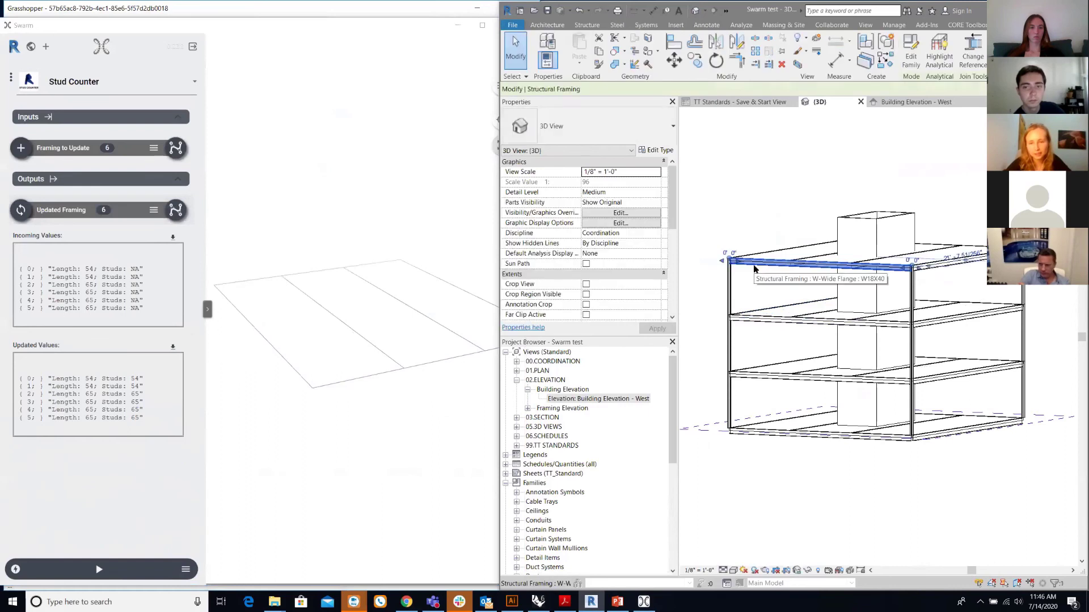
{"action": "left_click_drag", "start_coordinate": [670, 194], "coordinate": [671, 244]}
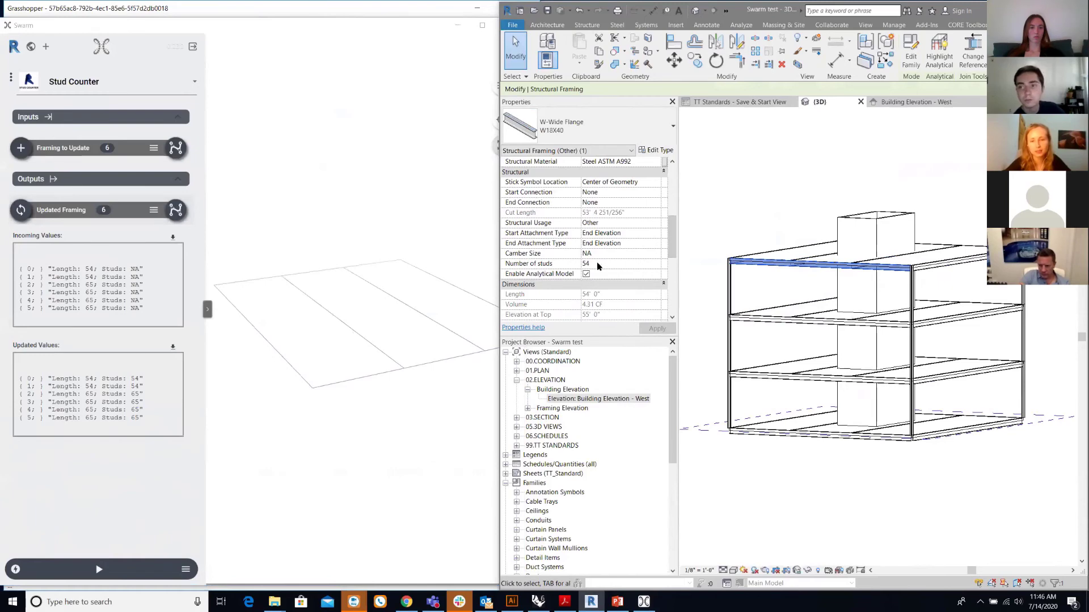
{"action": "left_click", "coordinate": [729, 237]}
- Check another roof beam's stud count, then deselect it and tilt the view
{"action": "middle_click_drag", "start_coordinate": [729, 237], "coordinate": [723, 231], "text": "shift"}
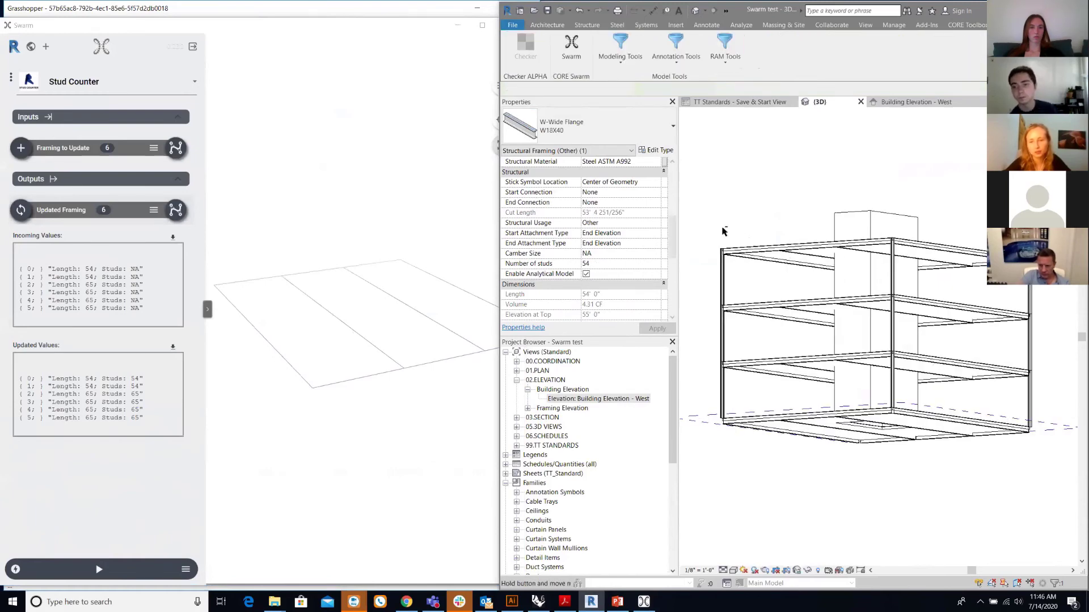
{"action": "scroll", "coordinate": [793, 270], "scroll_direction": "up", "scroll_amount": 3}
{"action": "left_click", "coordinate": [791, 265]}
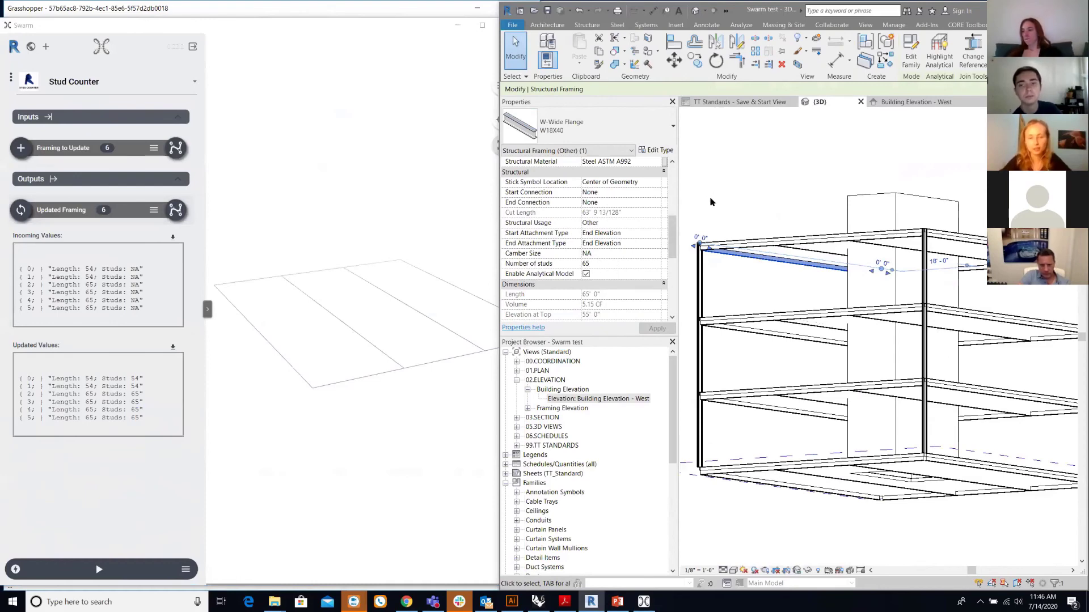
{"action": "scroll", "coordinate": [718, 193], "scroll_direction": "down", "scroll_amount": 5}
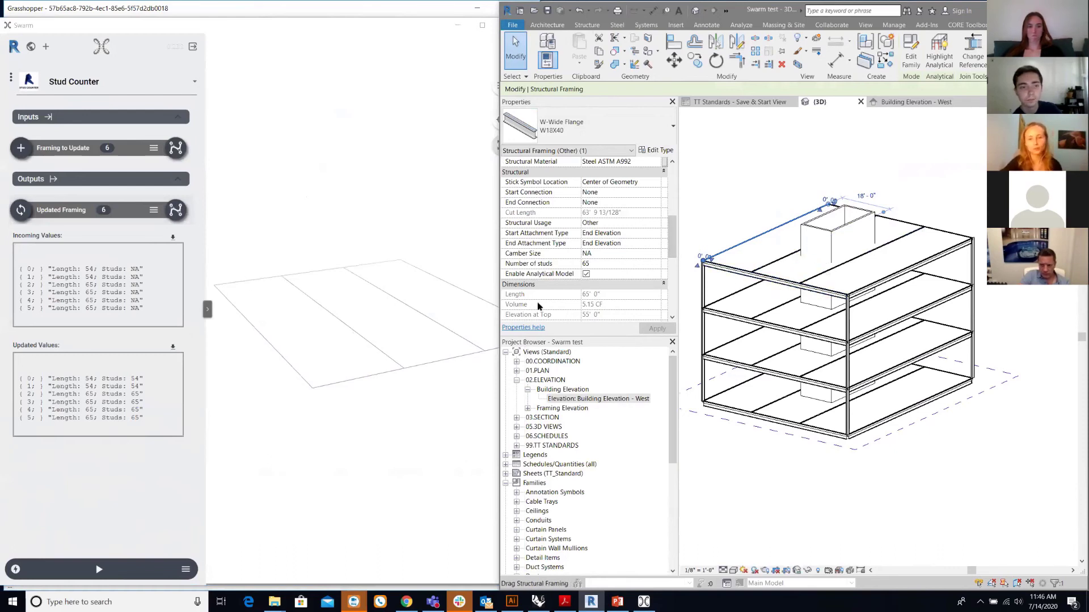
{"action": "left_click", "coordinate": [716, 197]}
{"action": "middle_click_drag", "start_coordinate": [729, 209], "coordinate": [713, 210], "text": "shift"}
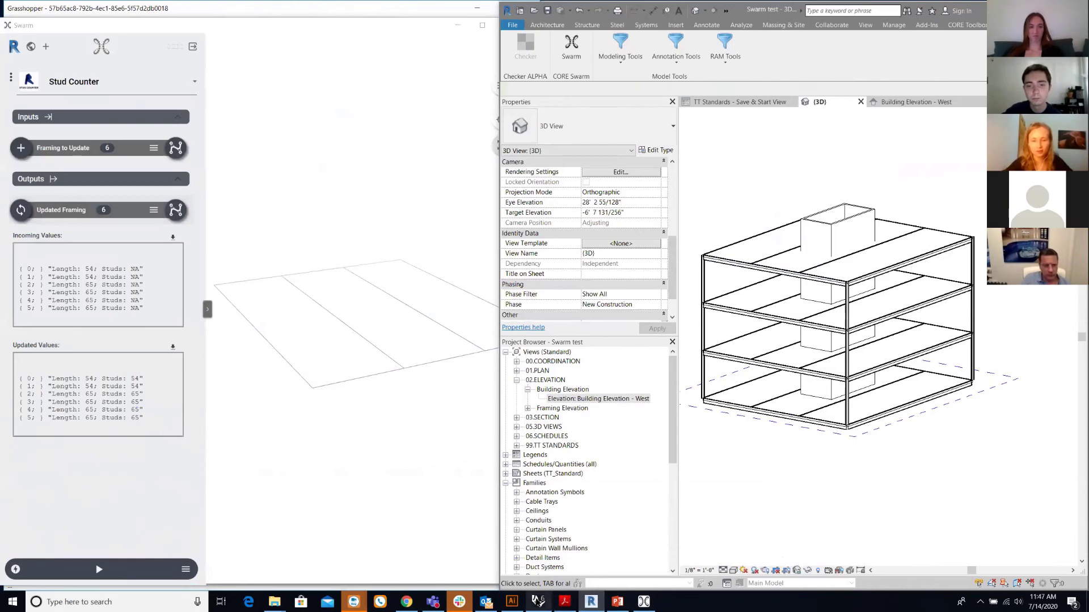
- Bring up Grasshopper and switch its canvas to the 'create revit' document
{"action": "mouse_move", "coordinate": [538, 601]}
{"action": "left_click", "coordinate": [539, 548]}
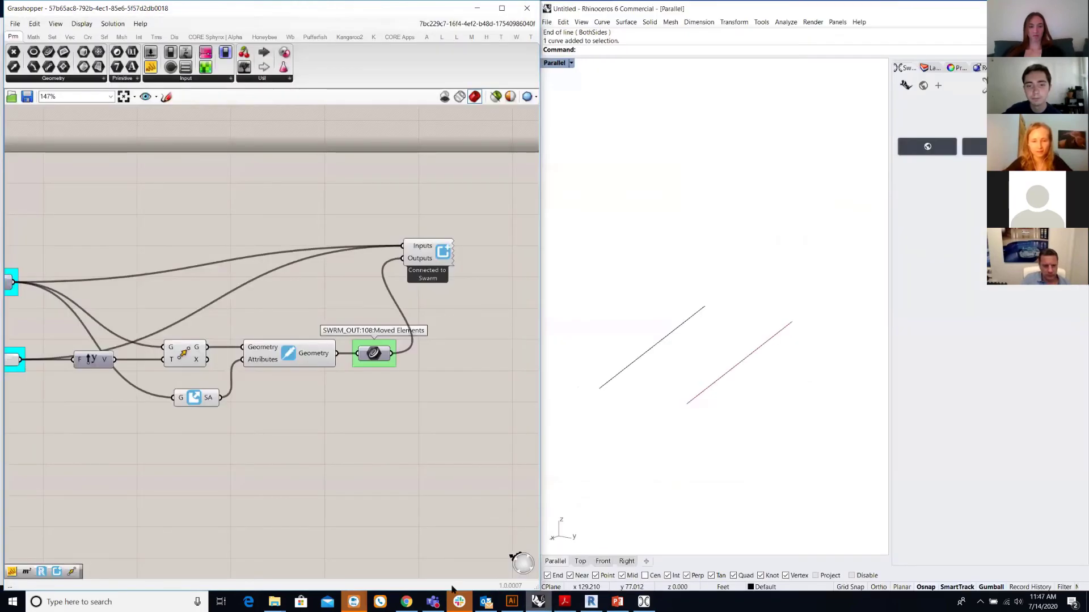
{"action": "left_click", "coordinate": [468, 335]}
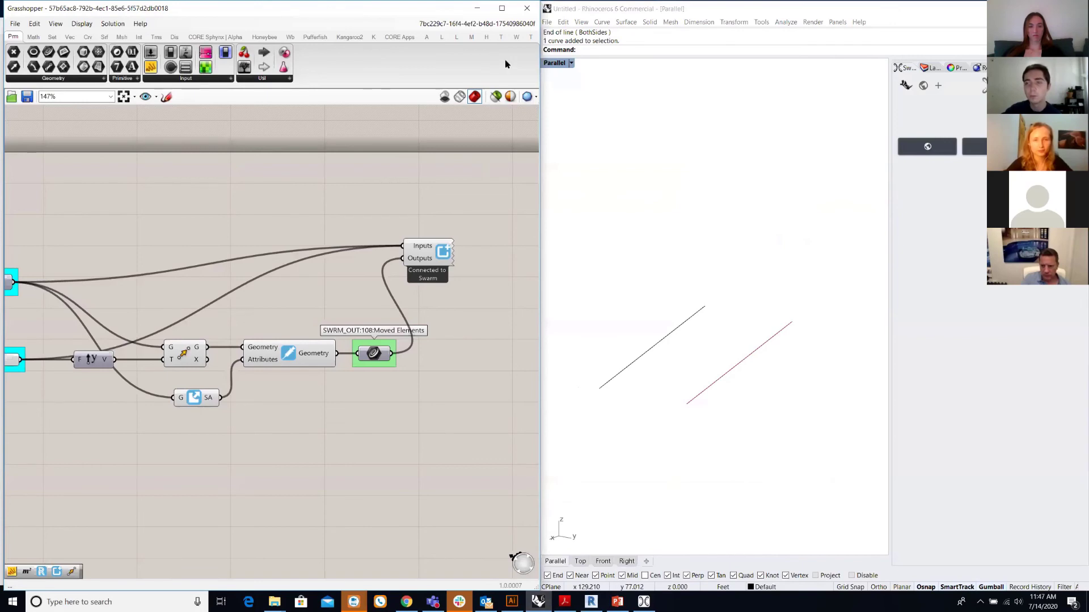
{"action": "left_click", "coordinate": [482, 24]}
{"action": "left_click", "coordinate": [457, 128]}
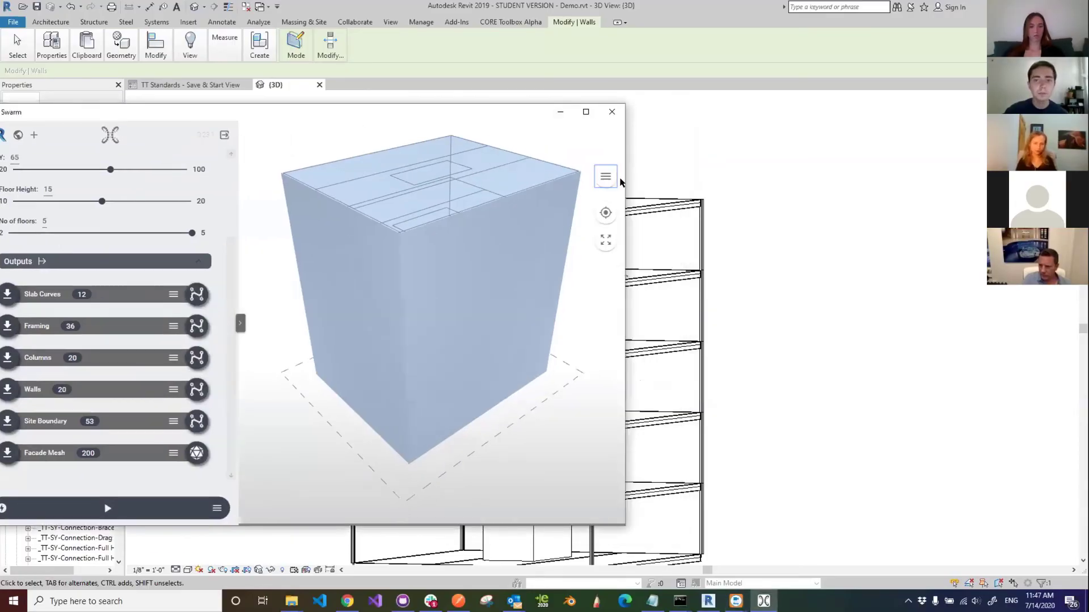
- Window-select the whole building in the Revit 3D view and delete it
{"action": "scroll", "coordinate": [801, 241], "scroll_direction": "down", "scroll_amount": 5}
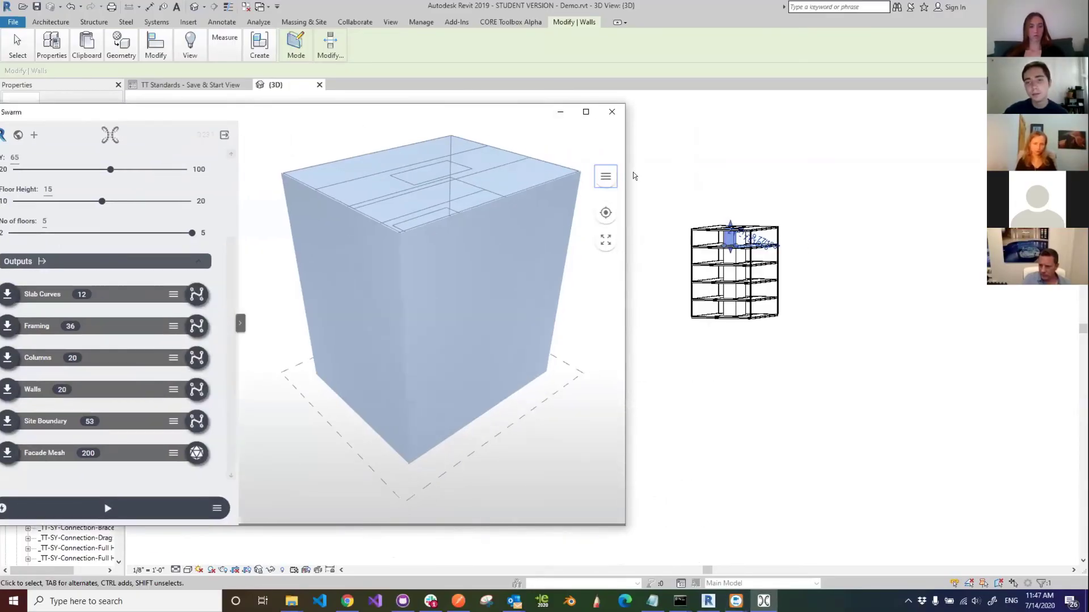
{"action": "left_click", "coordinate": [844, 384]}
{"action": "left_click_drag", "start_coordinate": [649, 162], "coordinate": [823, 411]}
{"action": "key", "text": "Delete"}
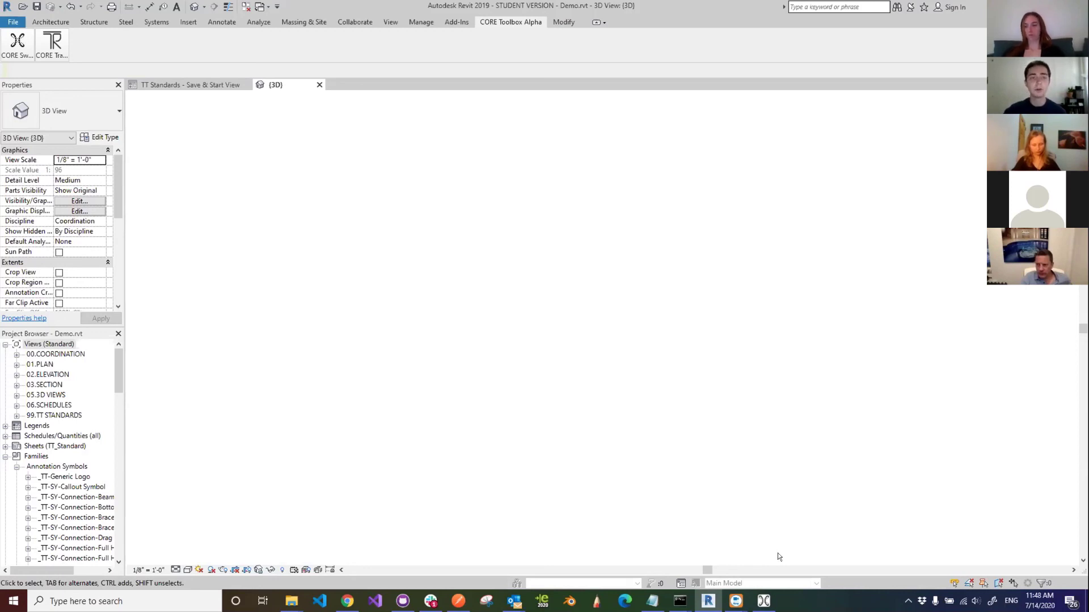
- Restore the Swarm window, move it aside, and return to the sample app gallery
{"action": "left_click", "coordinate": [763, 601]}
{"action": "left_click_drag", "start_coordinate": [386, 259], "coordinate": [422, 221]}
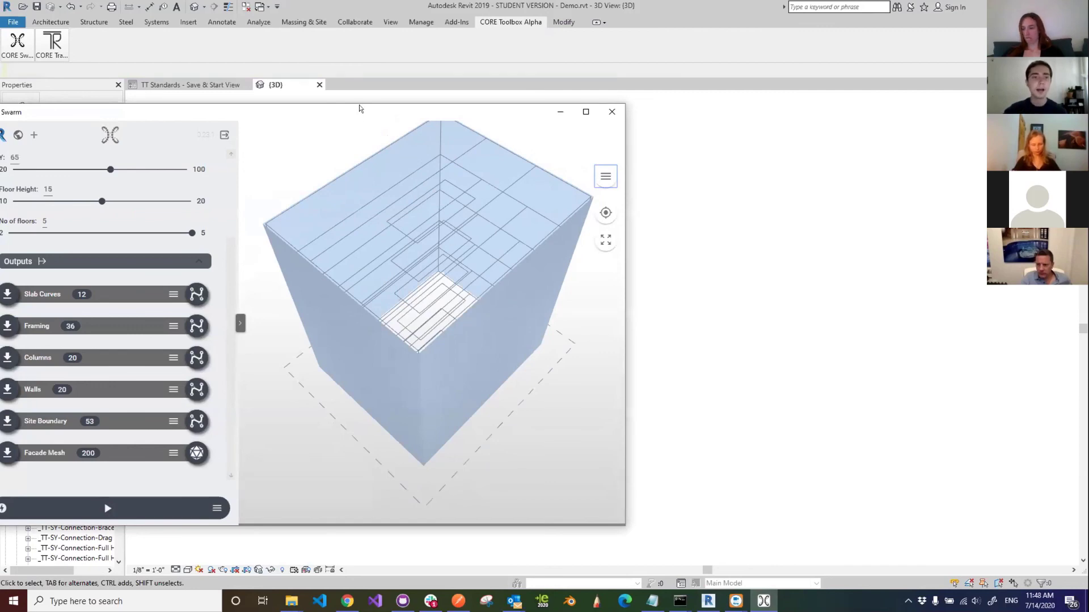
{"action": "left_click_drag", "start_coordinate": [357, 112], "coordinate": [445, 118]}
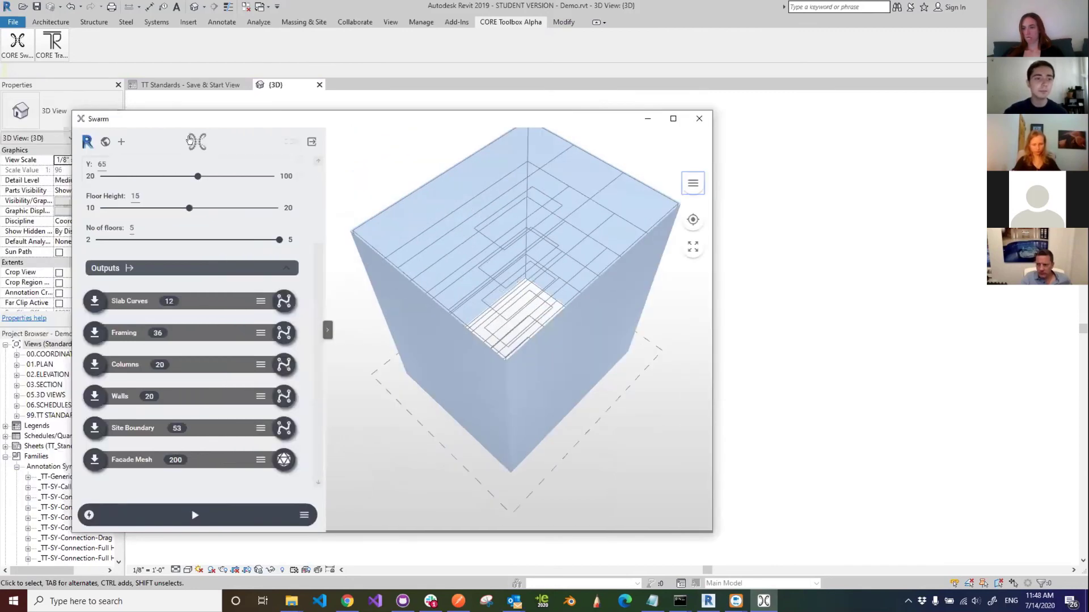
{"action": "left_click", "coordinate": [192, 140]}
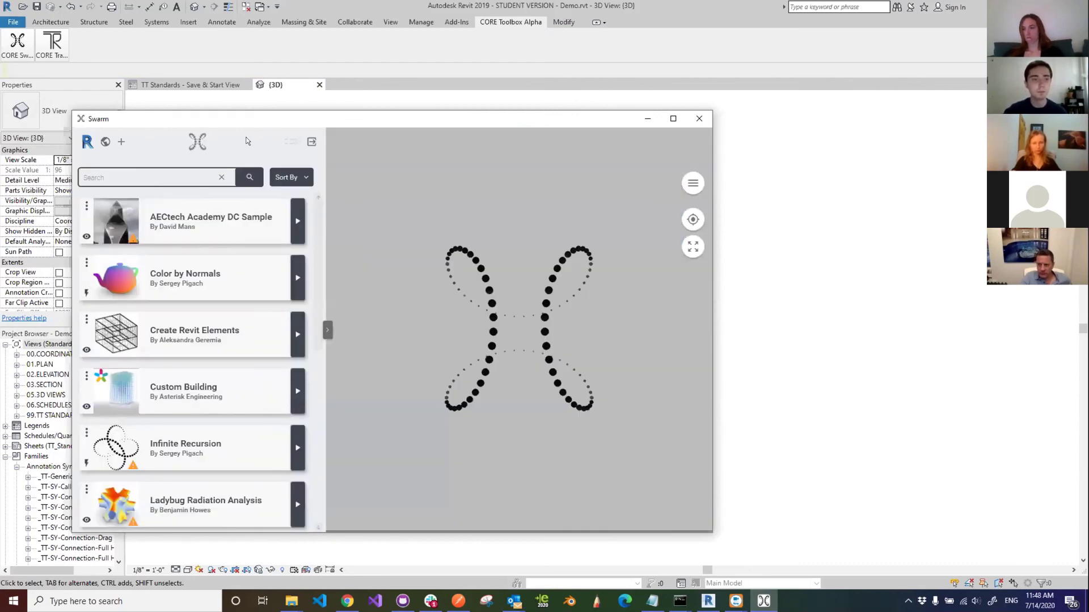
- Load the Ripple sample with its 74 curves and hide Swarm so Revit draws them
{"action": "scroll", "coordinate": [297, 360], "scroll_direction": "down", "scroll_amount": 5}
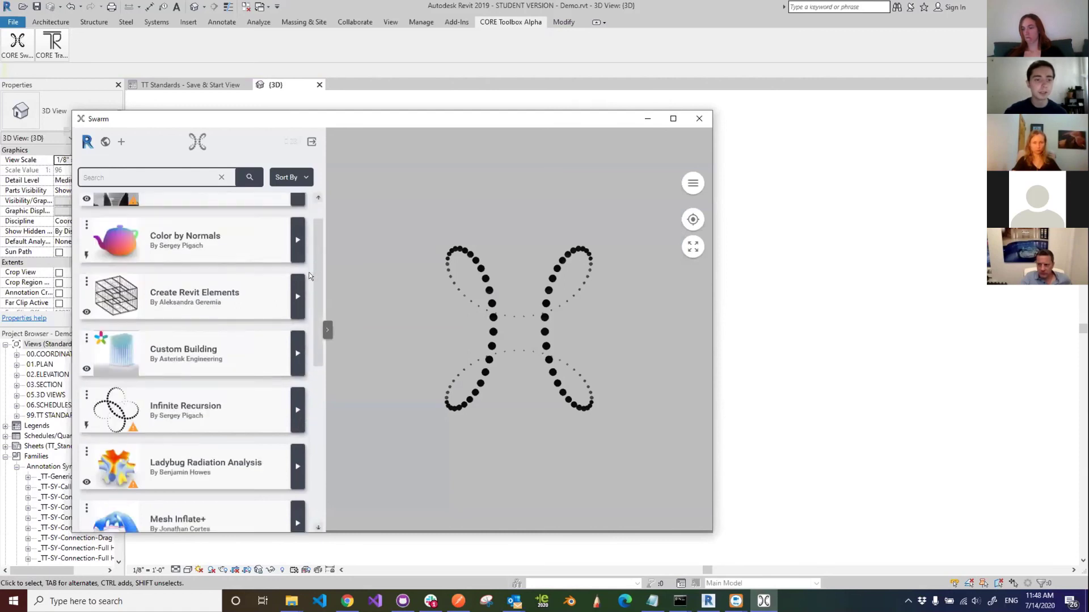
{"action": "scroll", "coordinate": [298, 361], "scroll_direction": "up", "scroll_amount": 2}
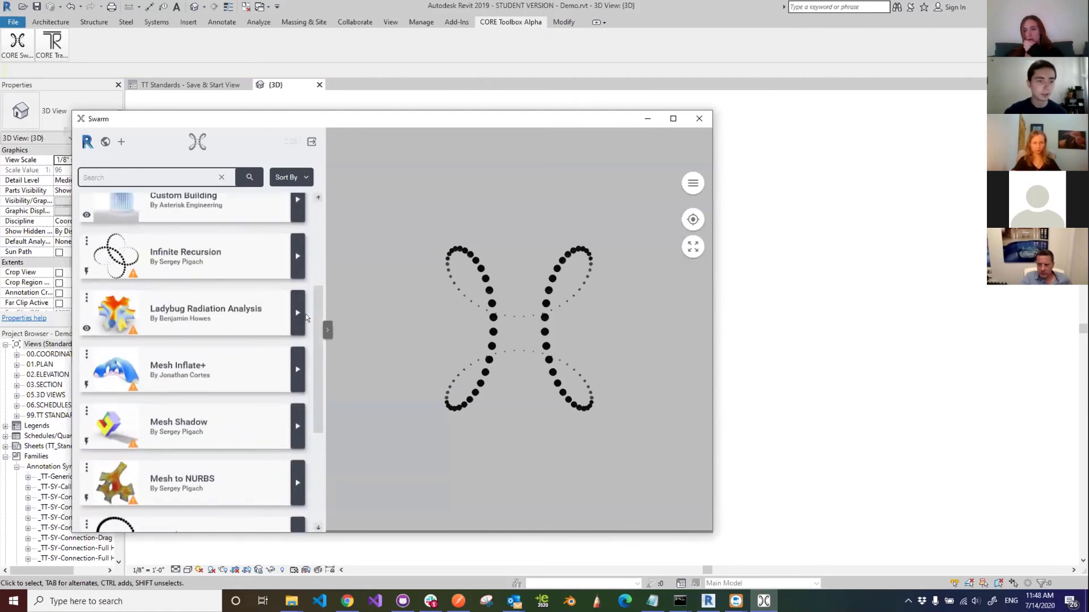
{"action": "scroll", "coordinate": [298, 346], "scroll_direction": "down", "scroll_amount": 2}
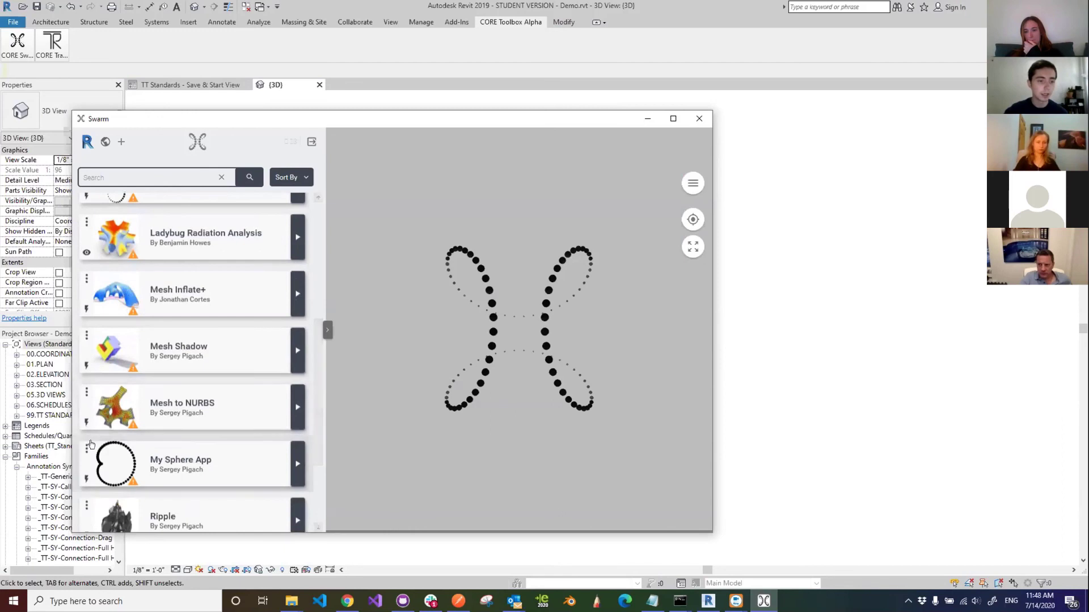
{"action": "scroll", "coordinate": [250, 425], "scroll_direction": "down", "scroll_amount": 2}
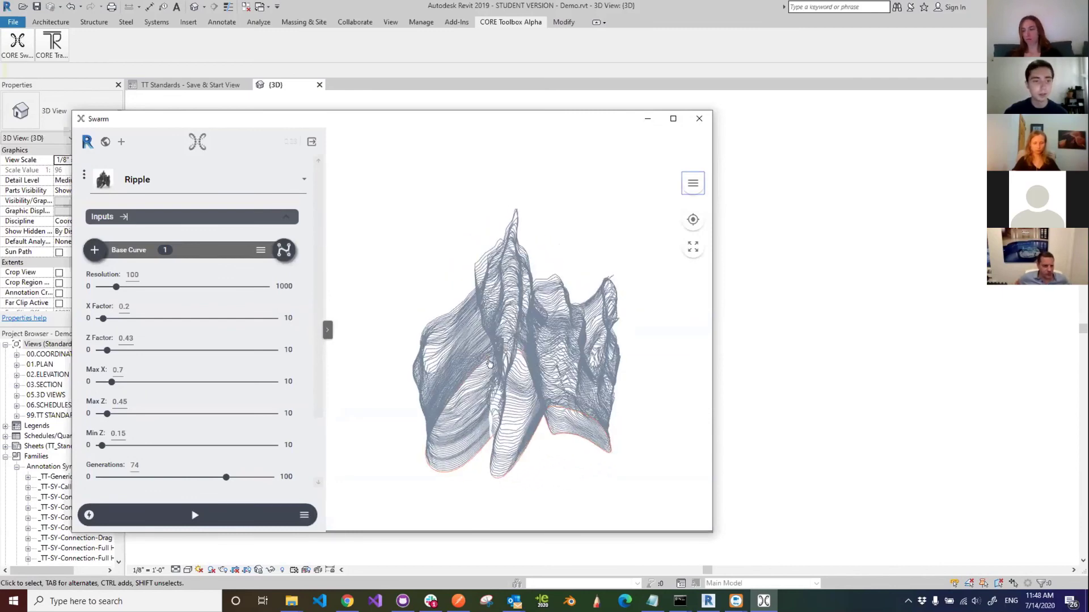
{"action": "scroll", "coordinate": [317, 331], "scroll_direction": "down", "scroll_amount": 2}
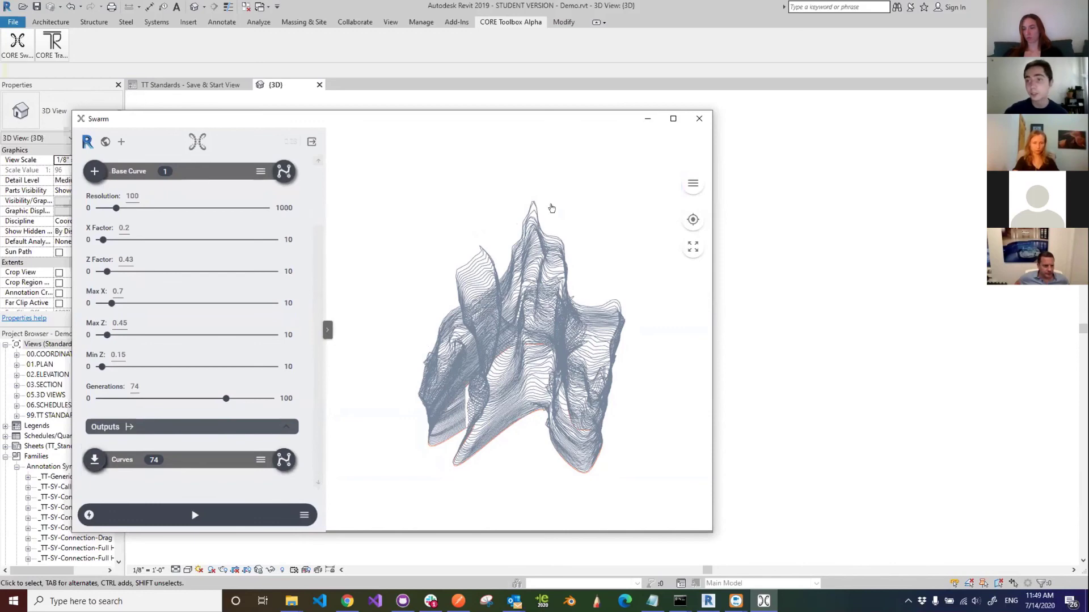
{"action": "left_click", "coordinate": [645, 119]}
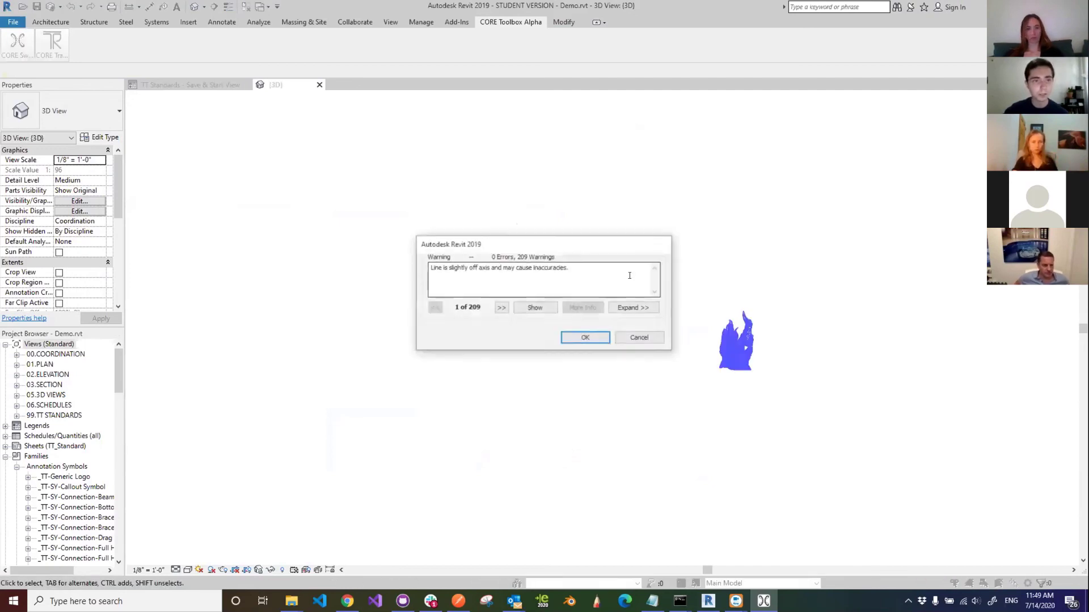
- Dismiss the off-axis warning, then window-select and delete all 7703 Ripple model lines
{"action": "left_click", "coordinate": [585, 338]}
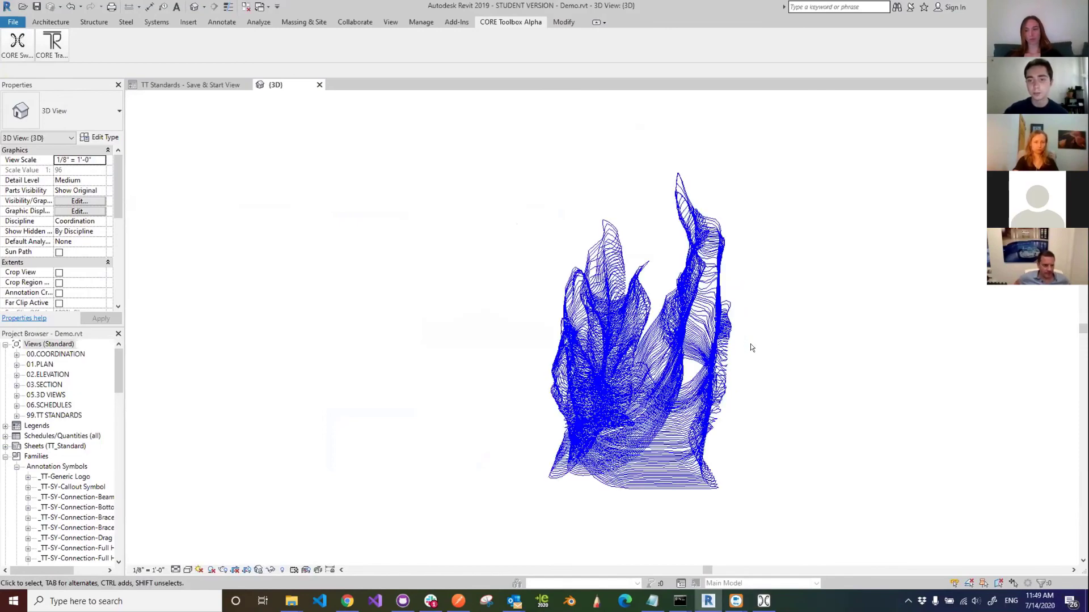
{"action": "middle_click_drag", "start_coordinate": [732, 361], "coordinate": [511, 391], "text": "shift"}
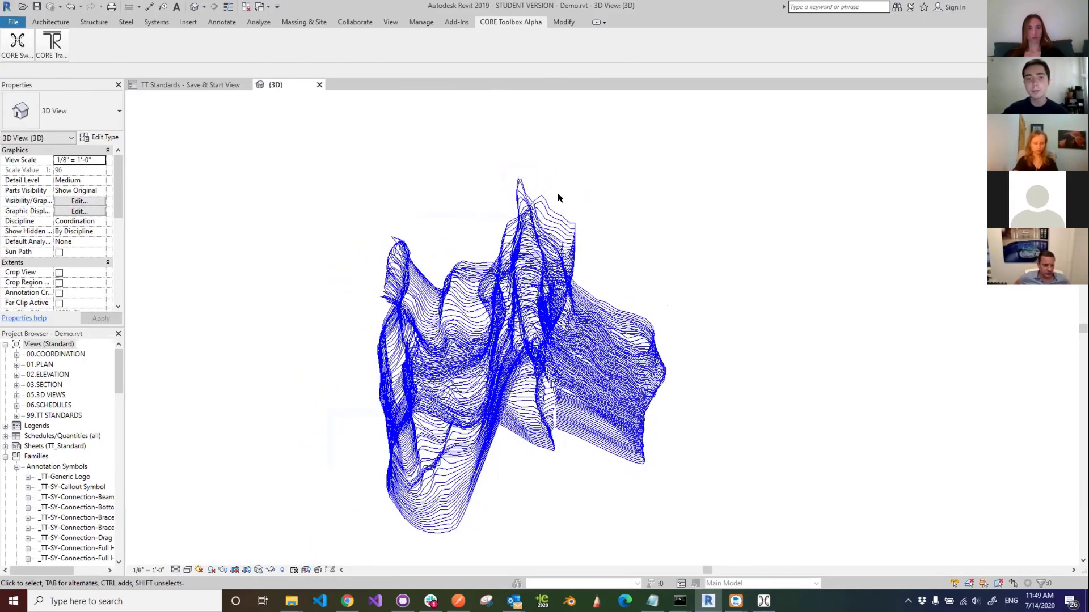
{"action": "left_click", "coordinate": [559, 194]}
{"action": "left_click", "coordinate": [700, 239]}
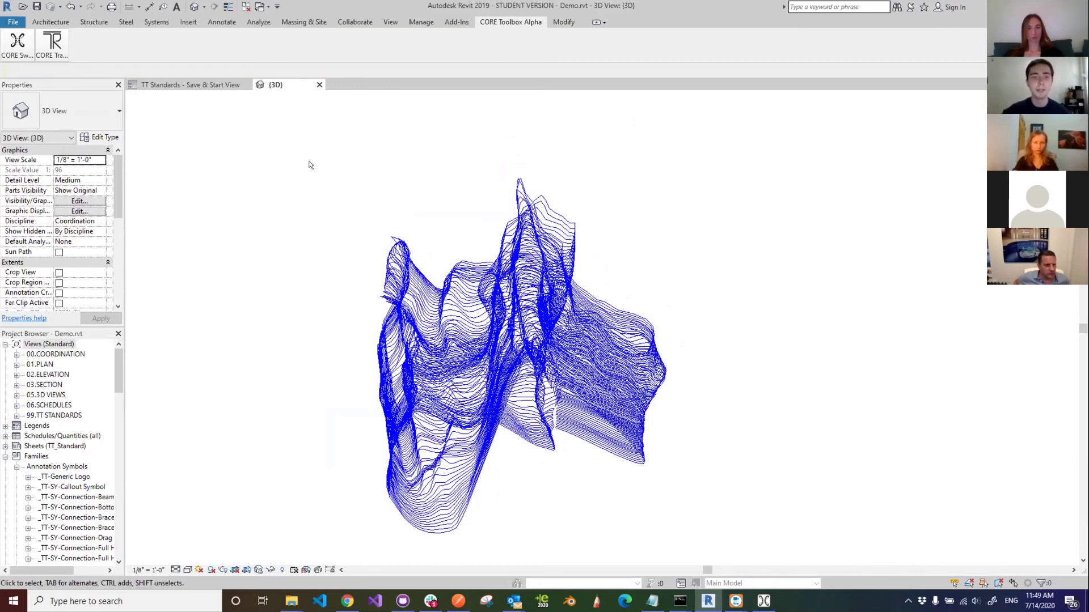
{"action": "left_click_drag", "start_coordinate": [323, 143], "coordinate": [694, 543]}
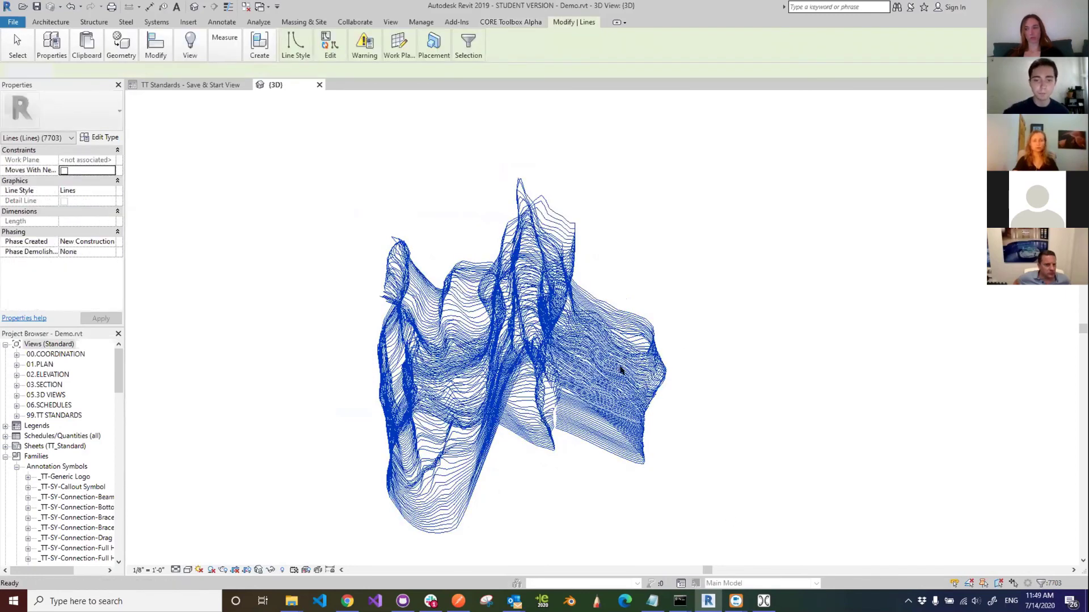
{"action": "key", "text": "Delete"}
{"action": "left_click", "coordinate": [764, 601]}
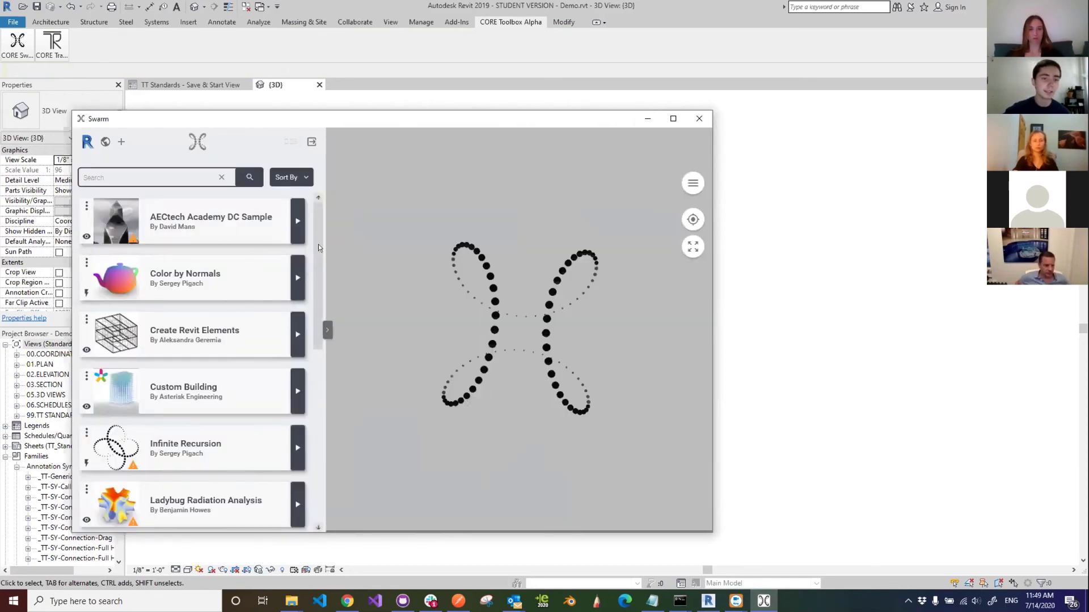
- Open Color by Normals, preview the teapot from the side, and hide Swarm
{"action": "mouse_move", "coordinate": [323, 255]}
{"action": "left_mouse_down"}
{"action": "mouse_move", "coordinate": [306, 412]}
{"action": "mouse_move", "coordinate": [314, 253]}
{"action": "left_mouse_up"}
{"action": "left_click", "coordinate": [171, 246]}
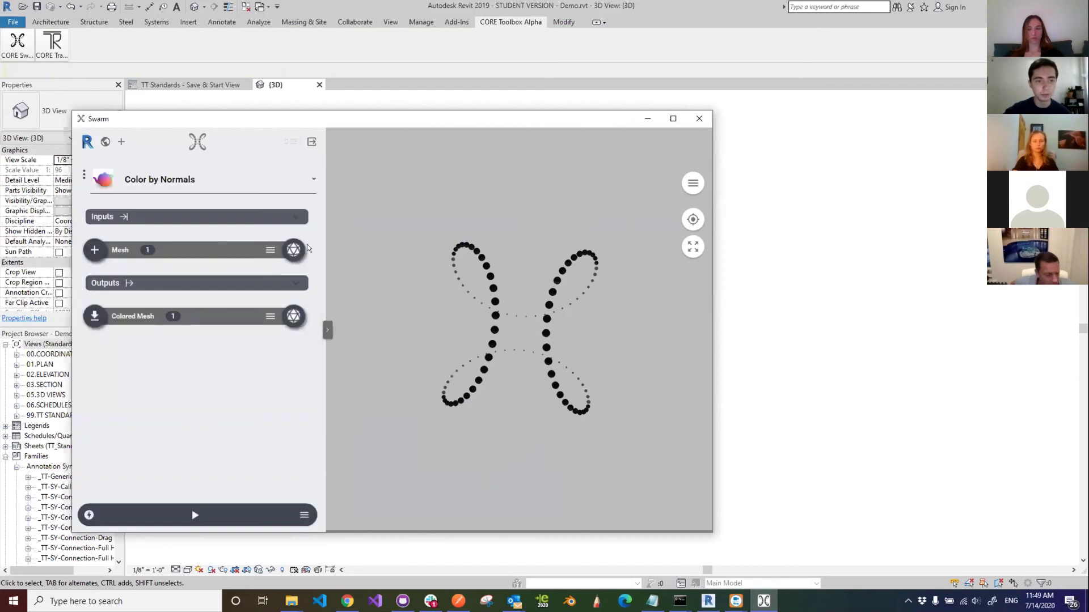
{"action": "left_click_drag", "start_coordinate": [498, 411], "coordinate": [550, 364]}
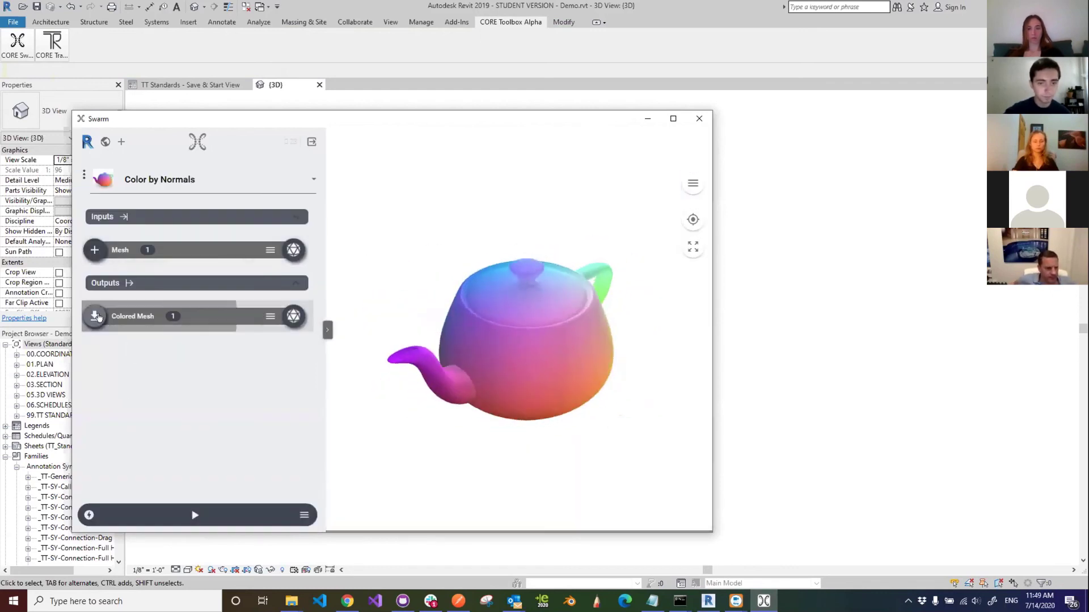
{"action": "left_click", "coordinate": [647, 122]}
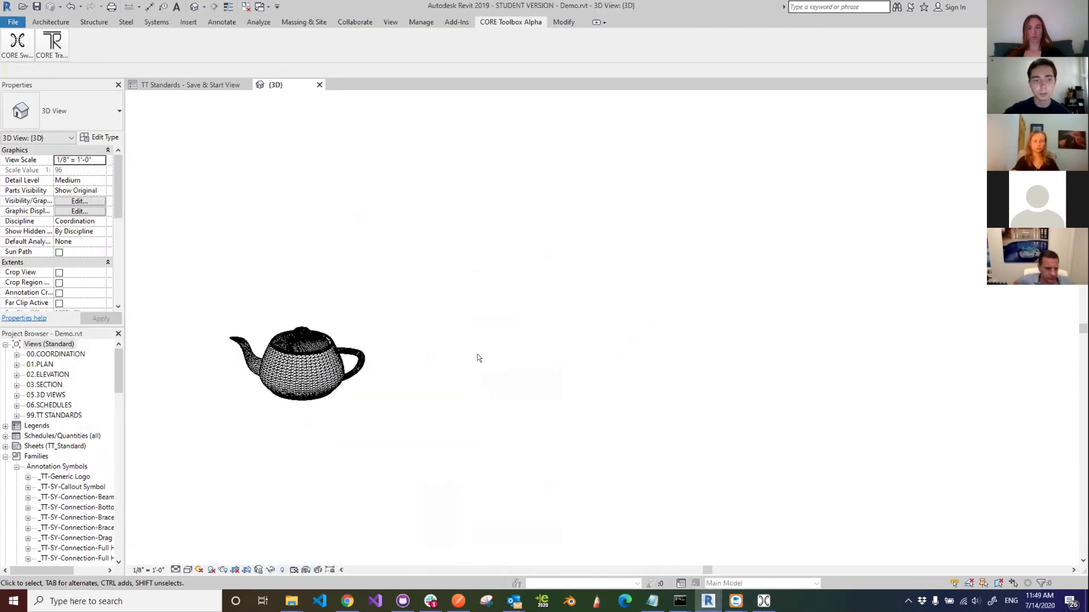
- Inspect the teapot Generic Model in Revit's 3D view from above
{"action": "scroll", "coordinate": [487, 350], "scroll_direction": "up", "scroll_amount": 3}
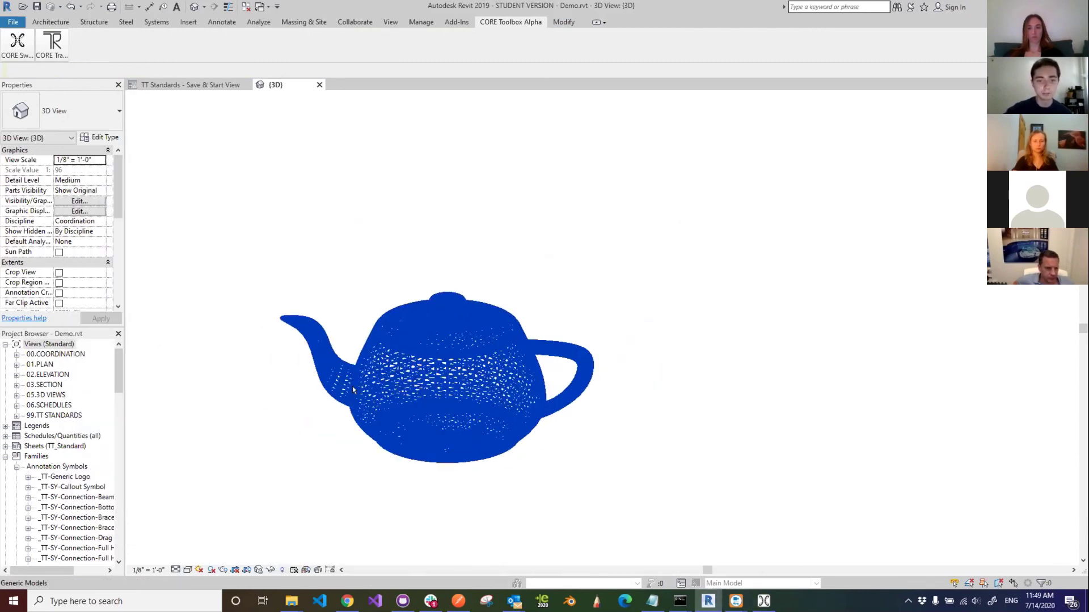
{"action": "middle_click_drag", "start_coordinate": [352, 390], "coordinate": [423, 256], "text": "shift"}
{"action": "scroll", "coordinate": [423, 255], "scroll_direction": "up", "scroll_amount": 1}
{"action": "left_click", "coordinate": [467, 344]}
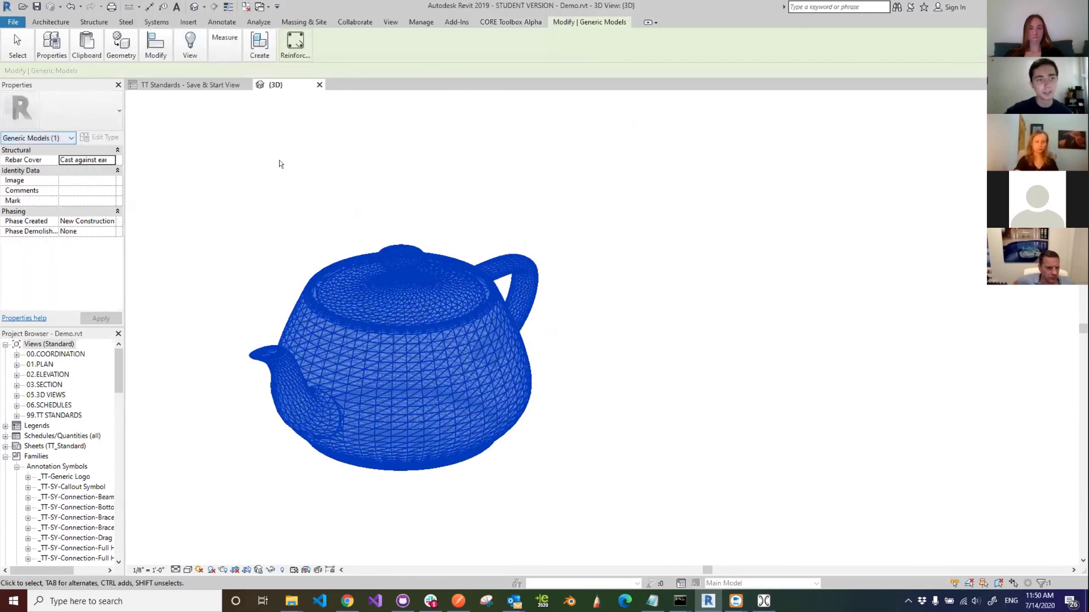
{"action": "left_click", "coordinate": [624, 211]}
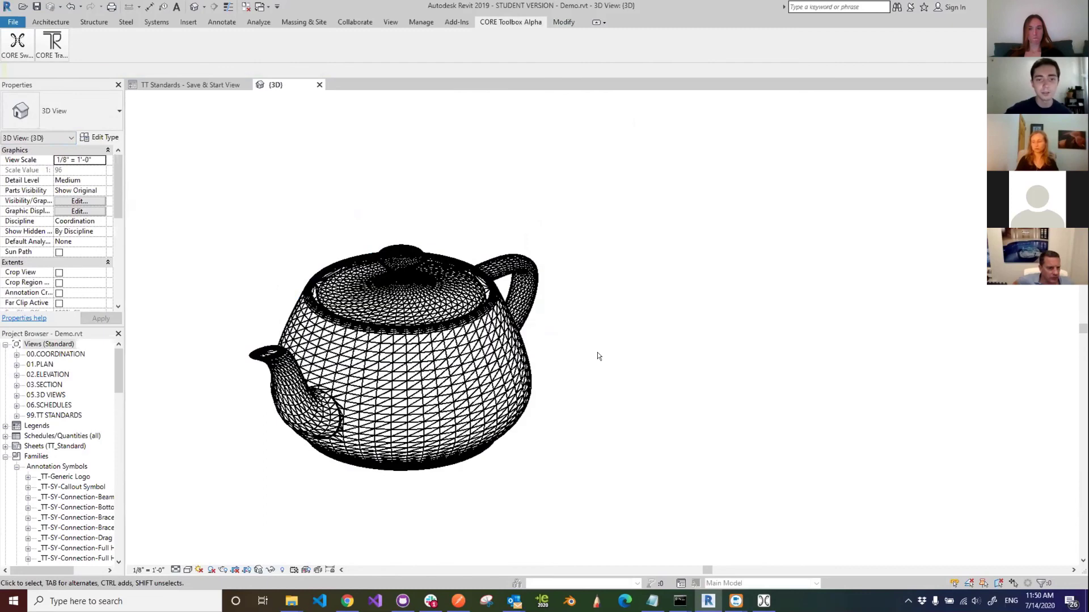
{"action": "middle_click_drag", "start_coordinate": [554, 375], "coordinate": [544, 393], "text": "shift"}
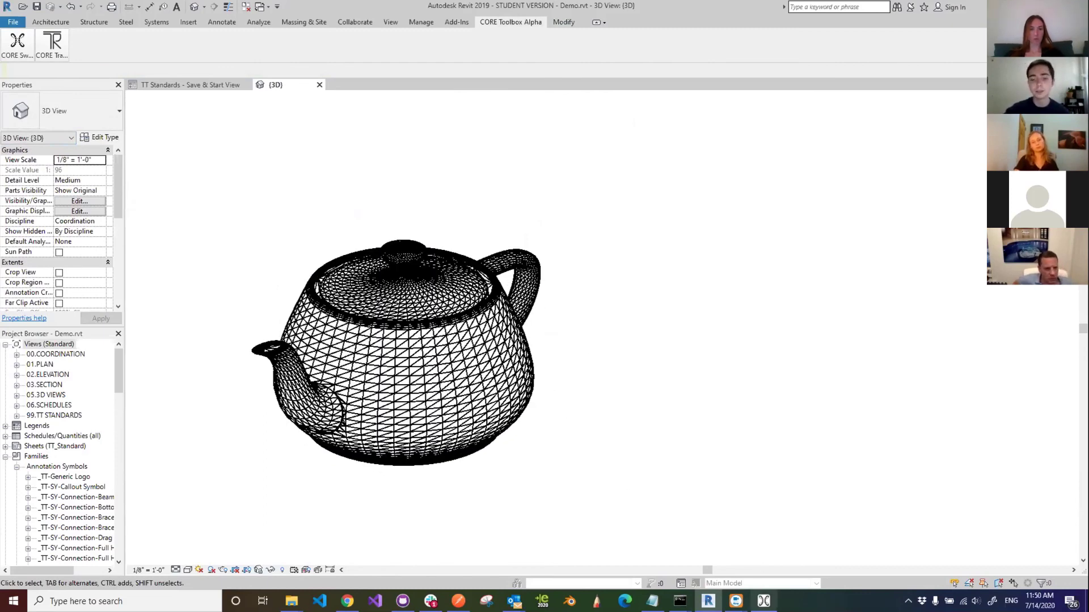
- Open the Color by Normals app's online page from its card options menu
{"action": "left_click", "coordinate": [764, 601]}
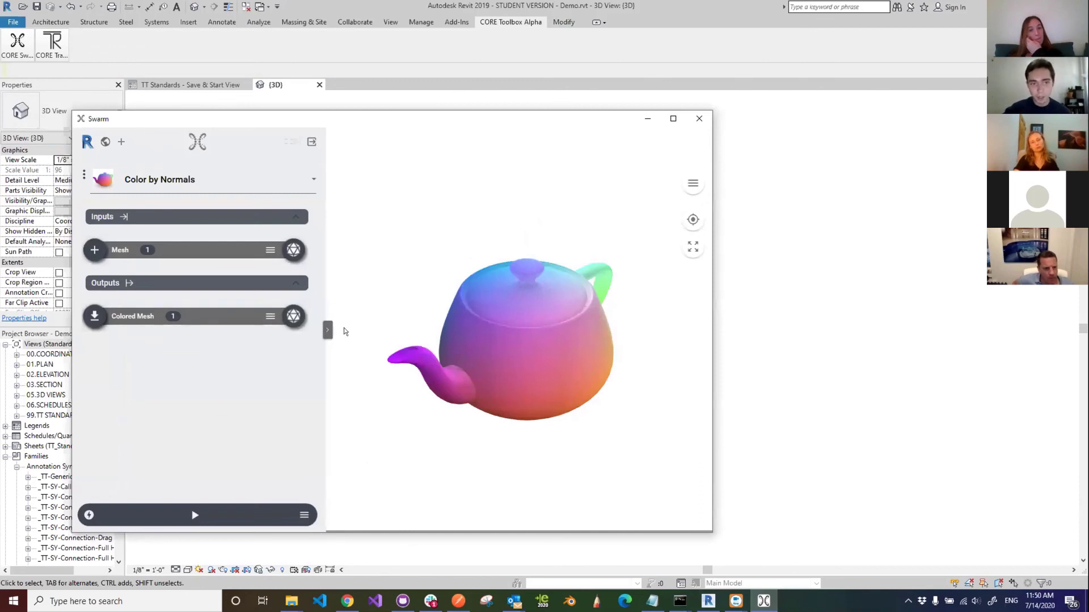
{"action": "left_click", "coordinate": [84, 178]}
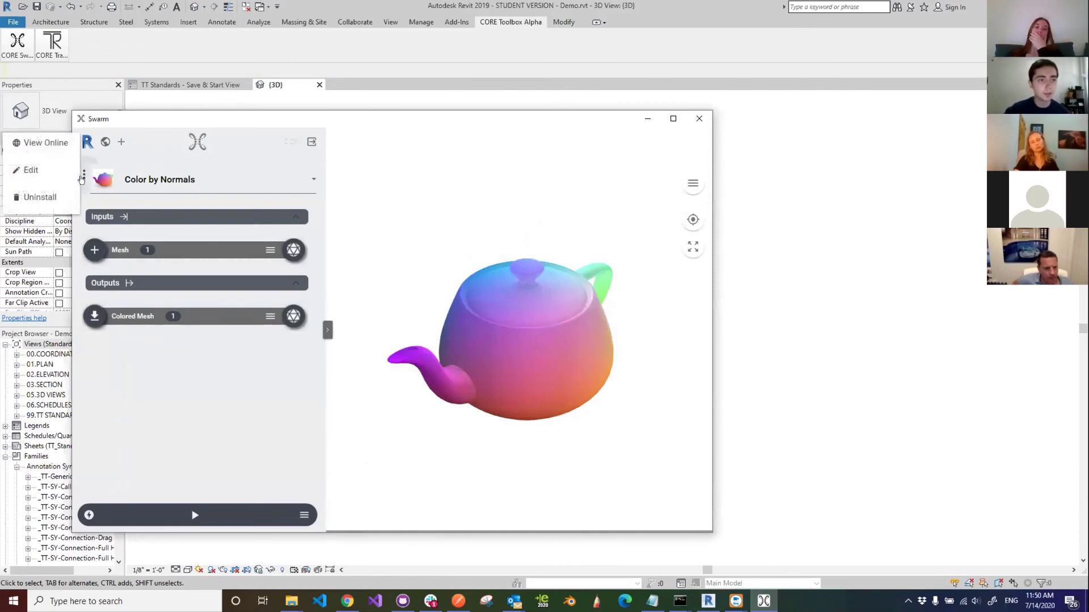
{"action": "left_click", "coordinate": [39, 157]}
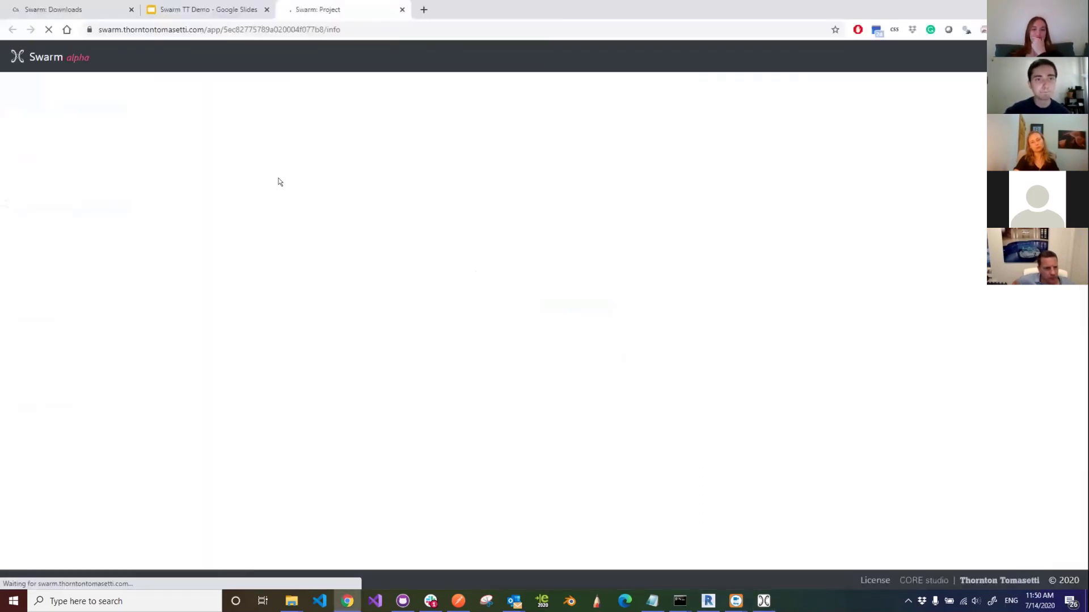